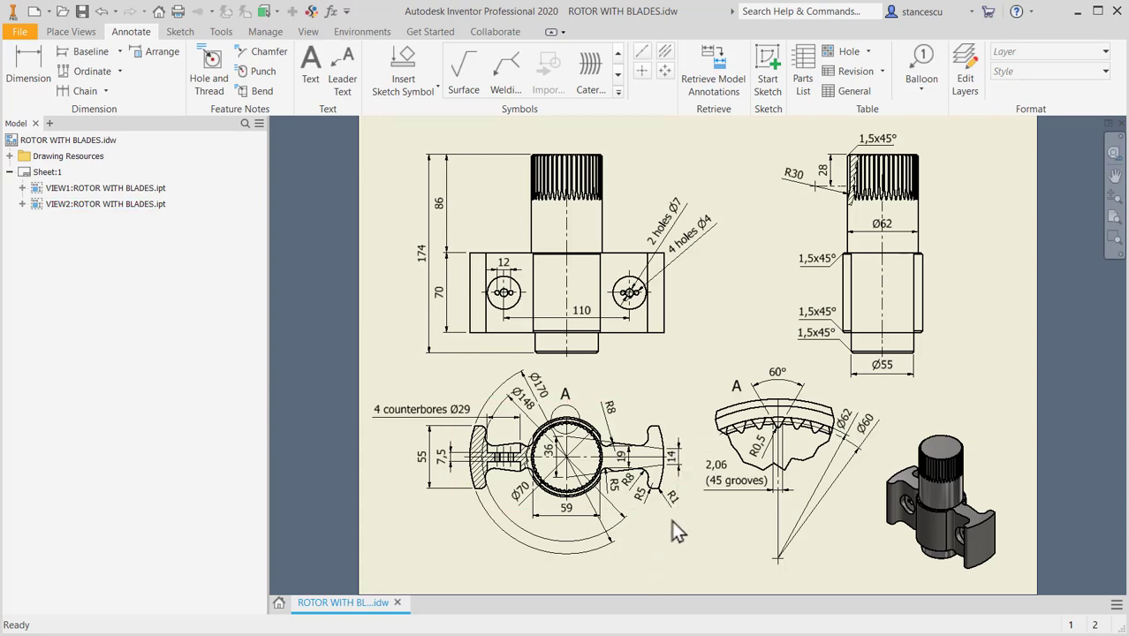
Step: Examine the rotor drawing's lower view, the groove detail A and the shaded isometric view
{"action": "scroll", "coordinate": [672, 521], "scroll_direction": "down", "scroll_amount": 3}
{"action": "middle_click_drag", "start_coordinate": [672, 520], "coordinate": [731, 479]}
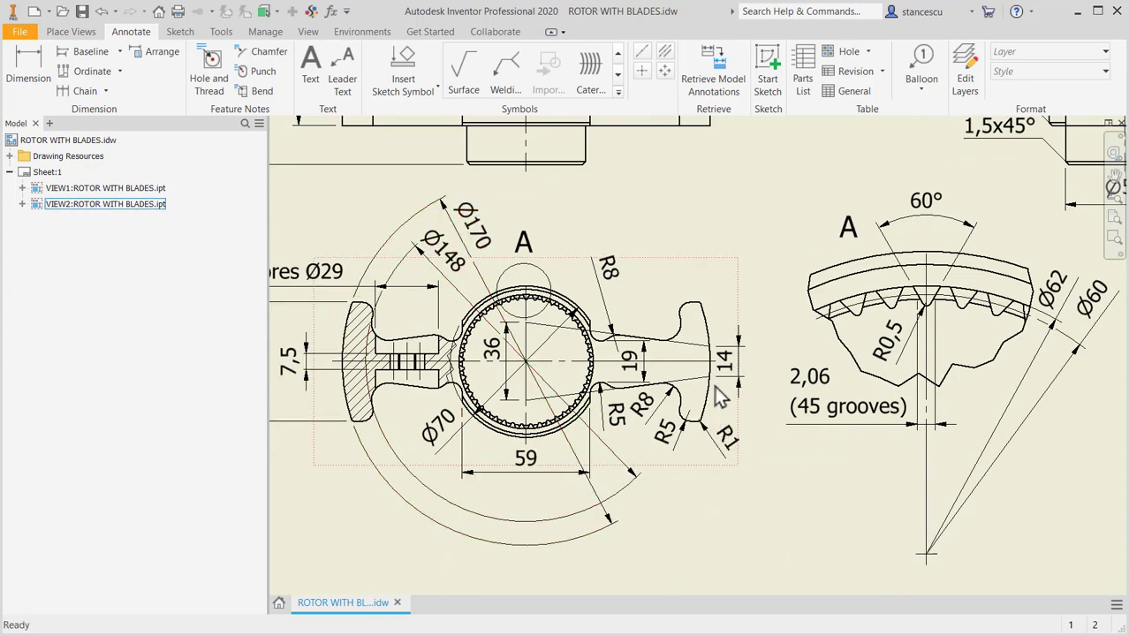
{"action": "scroll", "coordinate": [562, 383], "scroll_direction": "down", "scroll_amount": 4}
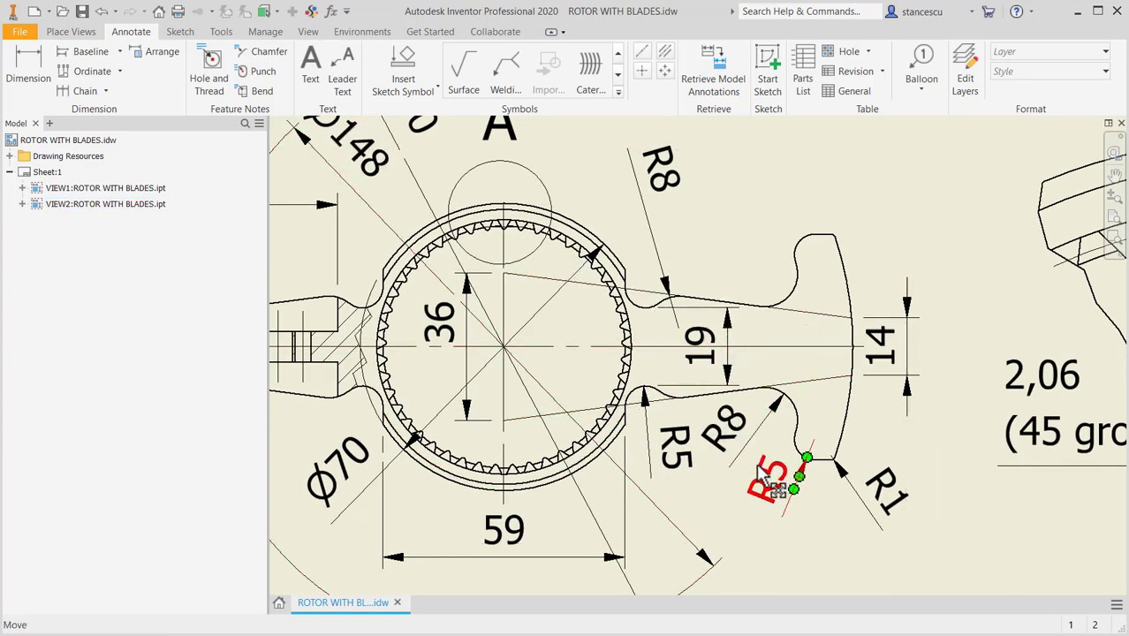
{"action": "scroll", "coordinate": [756, 474], "scroll_direction": "up", "scroll_amount": 2}
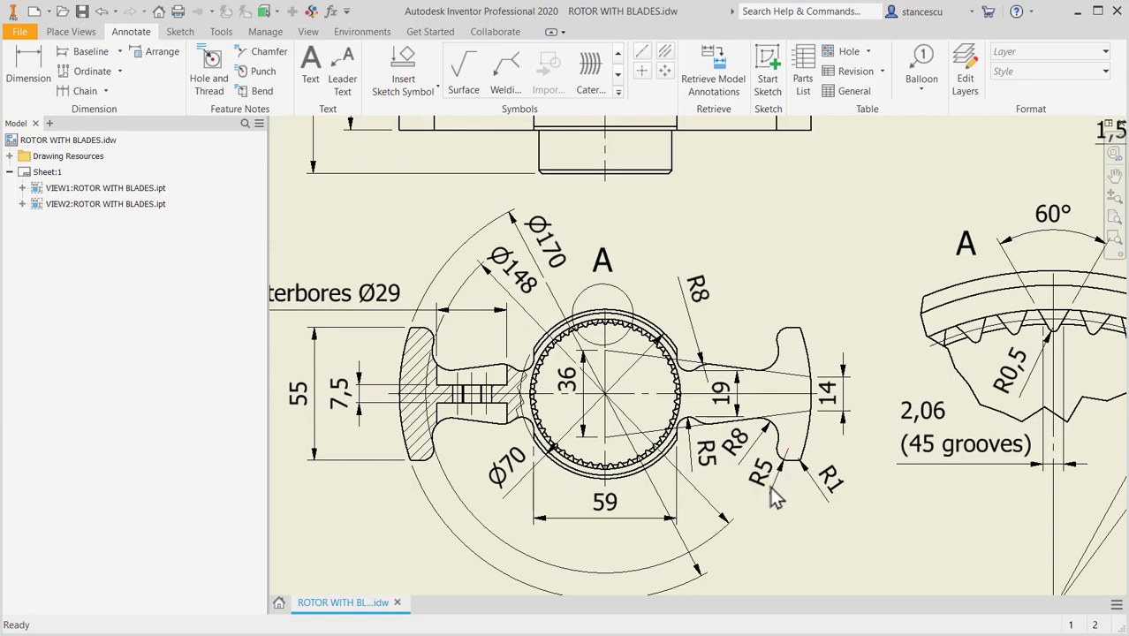
{"action": "scroll", "coordinate": [765, 487], "scroll_direction": "up", "scroll_amount": 1}
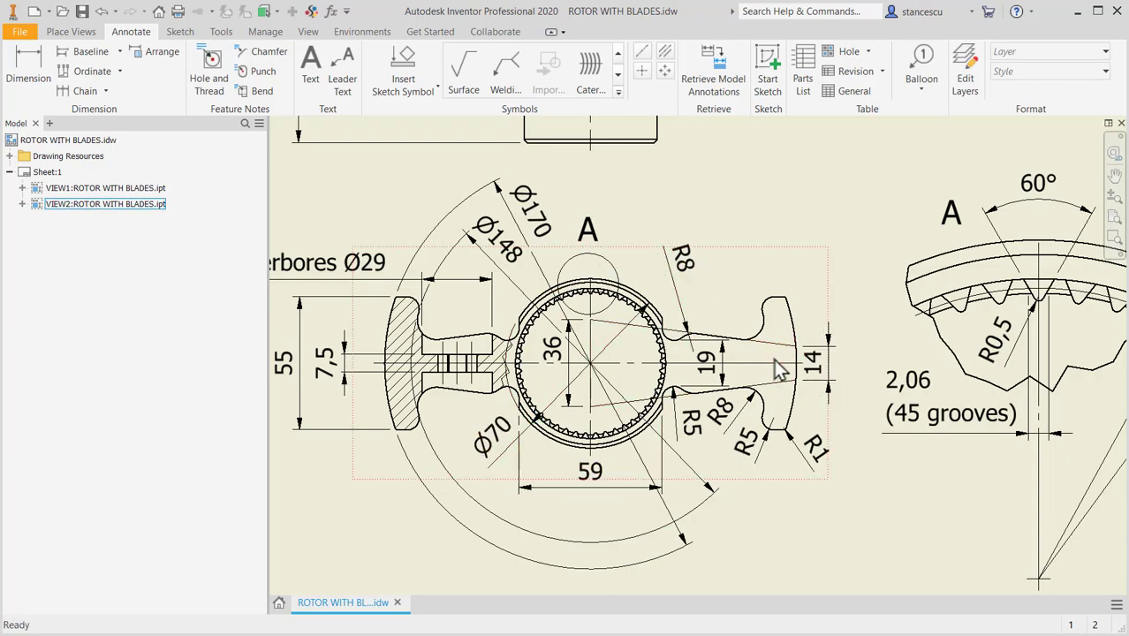
{"action": "mouse_move", "coordinate": [758, 397]}
{"action": "middle_mouse_down"}
{"action": "mouse_move", "coordinate": [706, 635]}
{"action": "mouse_move", "coordinate": [491, 192]}
{"action": "middle_mouse_up"}
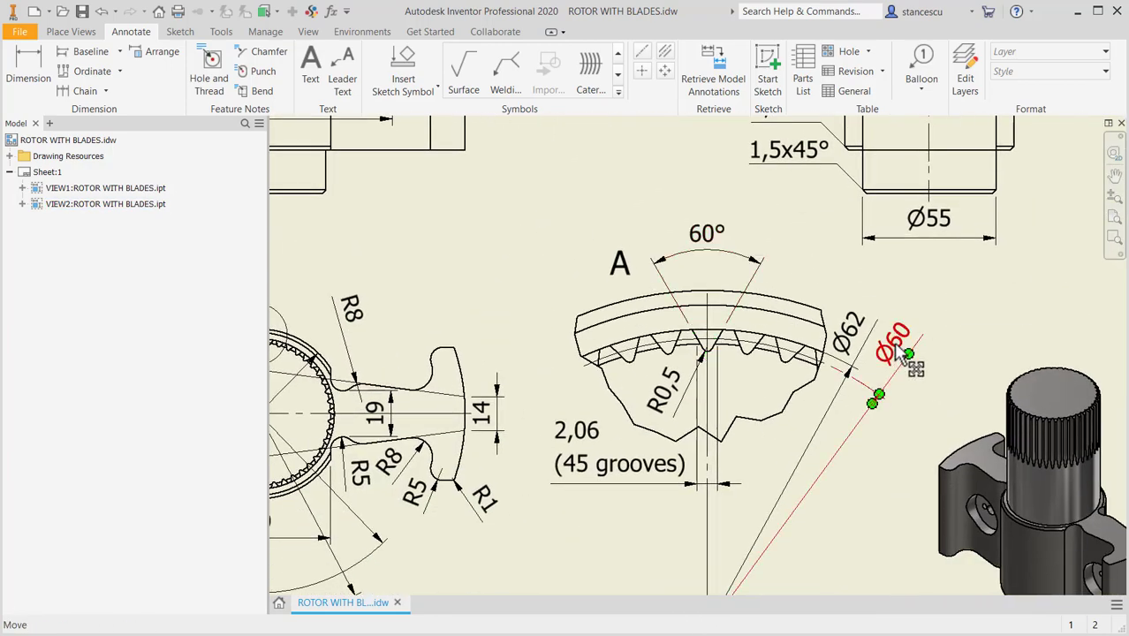
{"action": "middle_click_drag", "start_coordinate": [903, 354], "coordinate": [742, 297]}
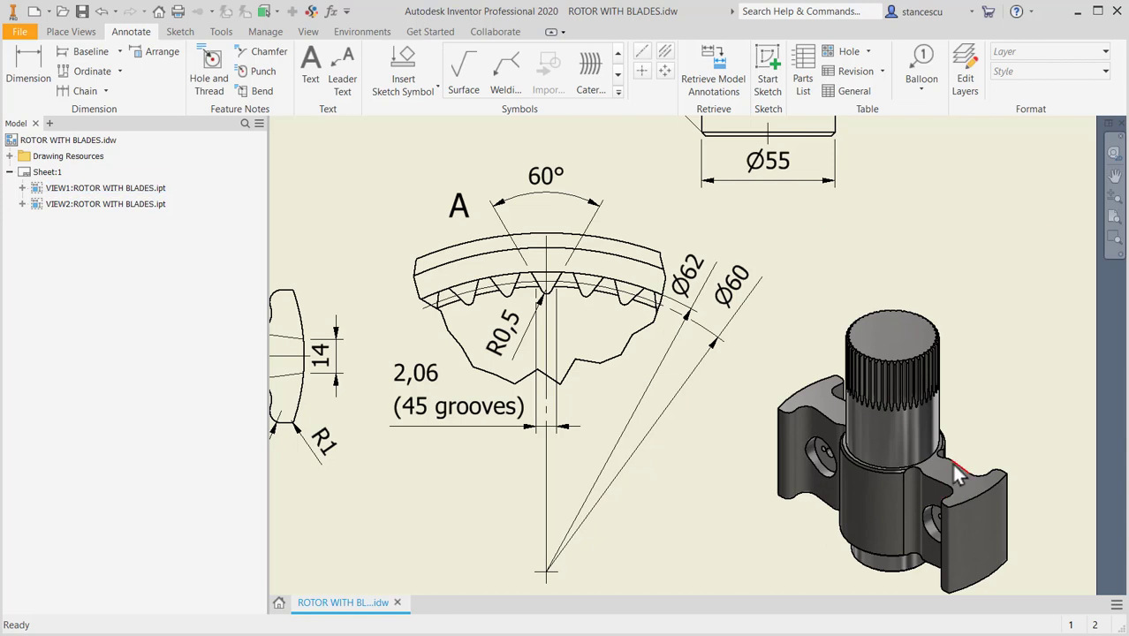
{"action": "scroll", "coordinate": [956, 476], "scroll_direction": "up", "scroll_amount": 3}
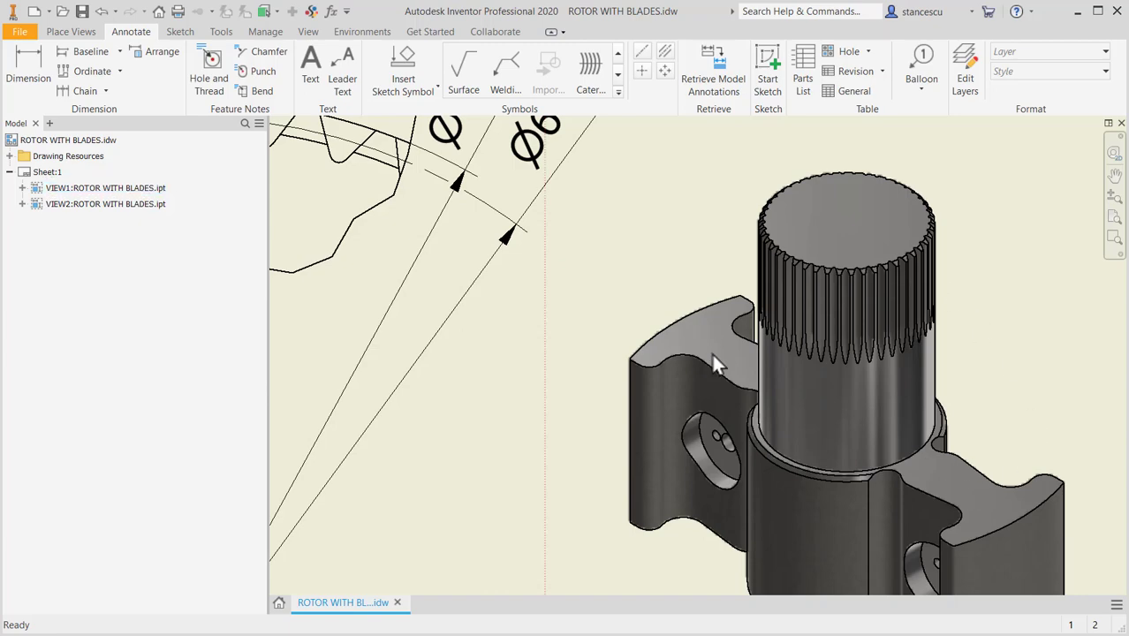
{"action": "scroll", "coordinate": [570, 423], "scroll_direction": "down", "scroll_amount": 2}
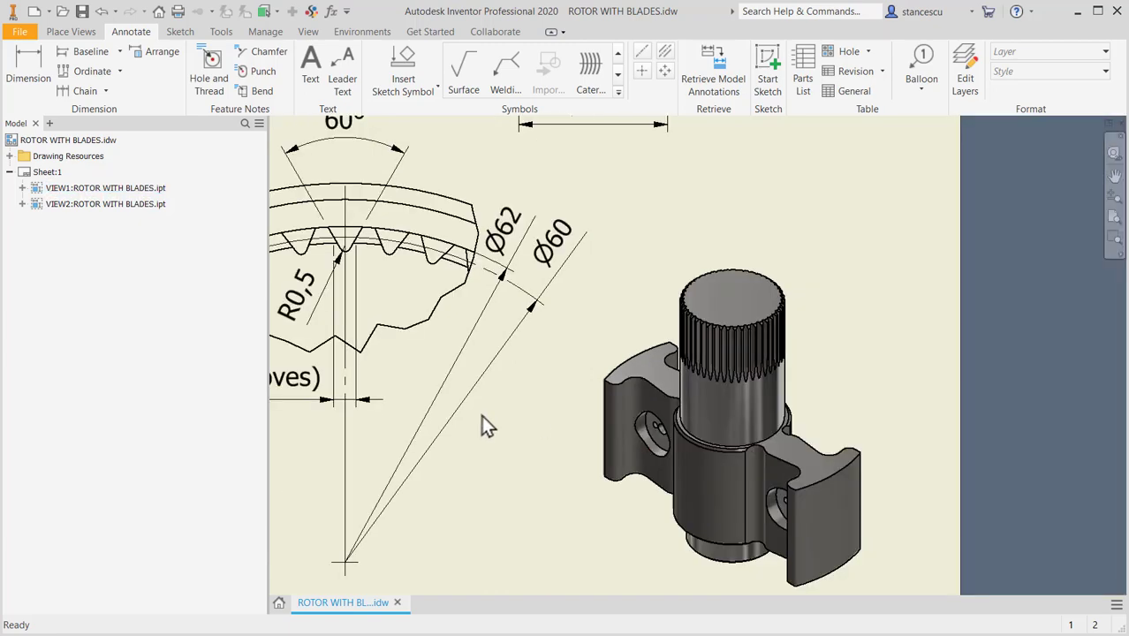
{"action": "scroll", "coordinate": [627, 404], "scroll_direction": "down", "scroll_amount": 2}
Step: Examine the blade profile in the lower view, including its construction lines, widths, diameters and fillet radii
{"action": "middle_click_drag", "start_coordinate": [627, 405], "coordinate": [893, 410]}
{"action": "middle_click_drag", "start_coordinate": [688, 428], "coordinate": [776, 459]}
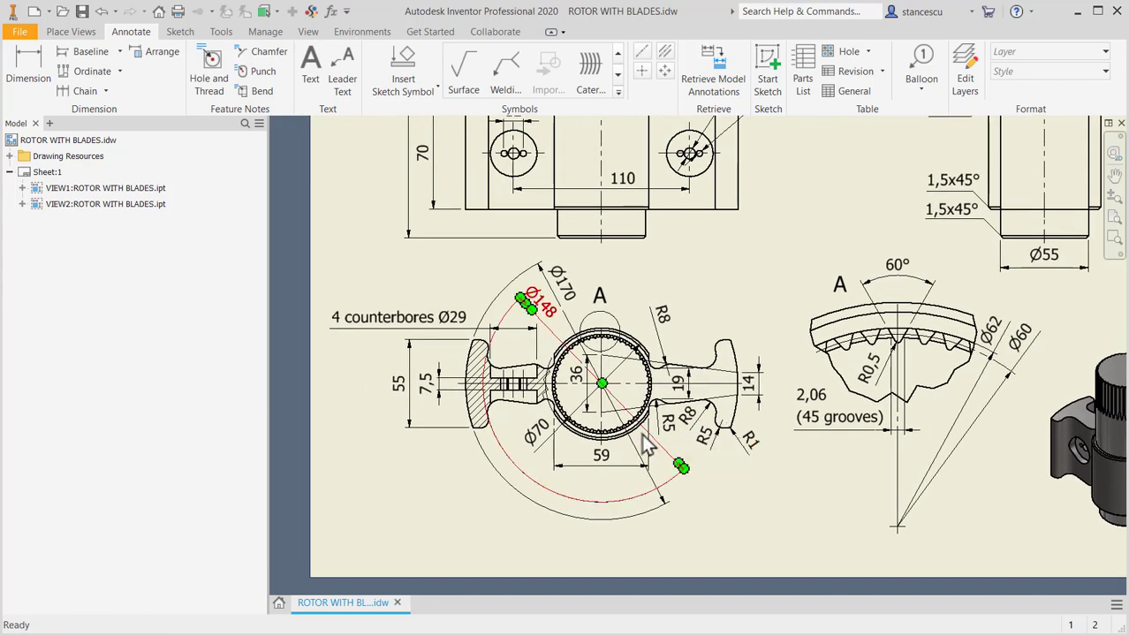
{"action": "scroll", "coordinate": [628, 442], "scroll_direction": "up", "scroll_amount": 3}
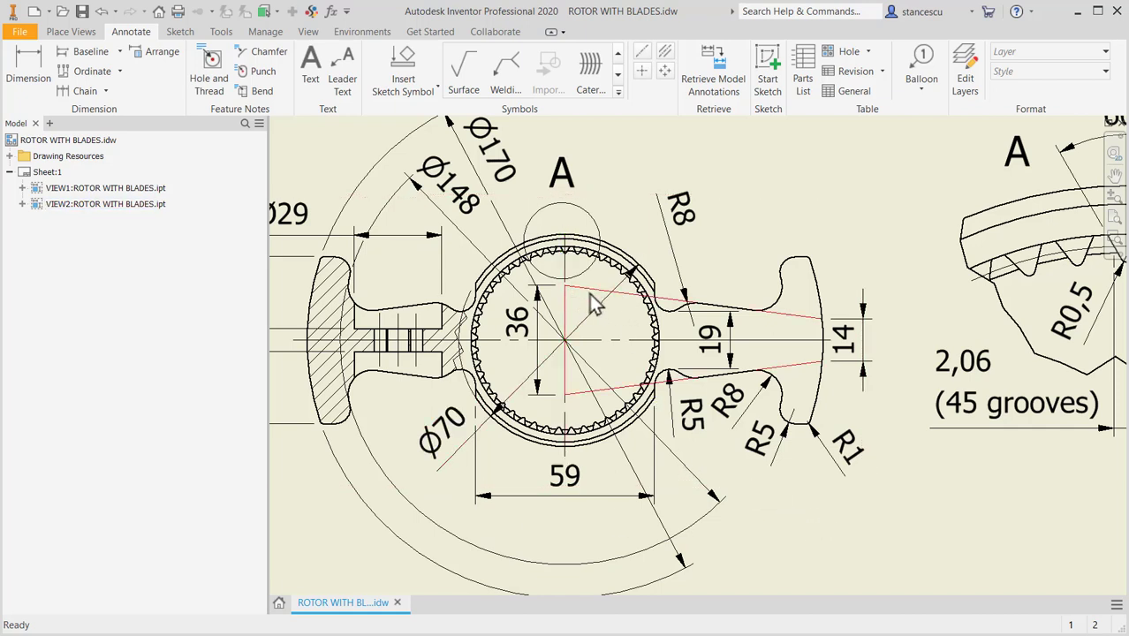
{"action": "left_click", "coordinate": [704, 371]}
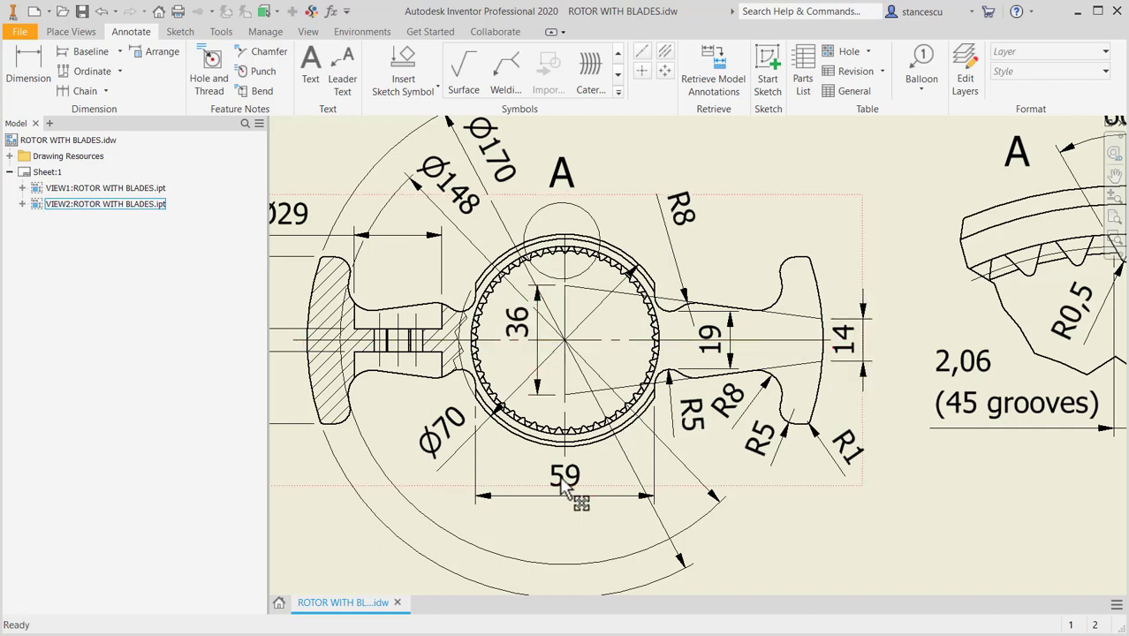
{"action": "scroll", "coordinate": [642, 402], "scroll_direction": "up", "scroll_amount": 3}
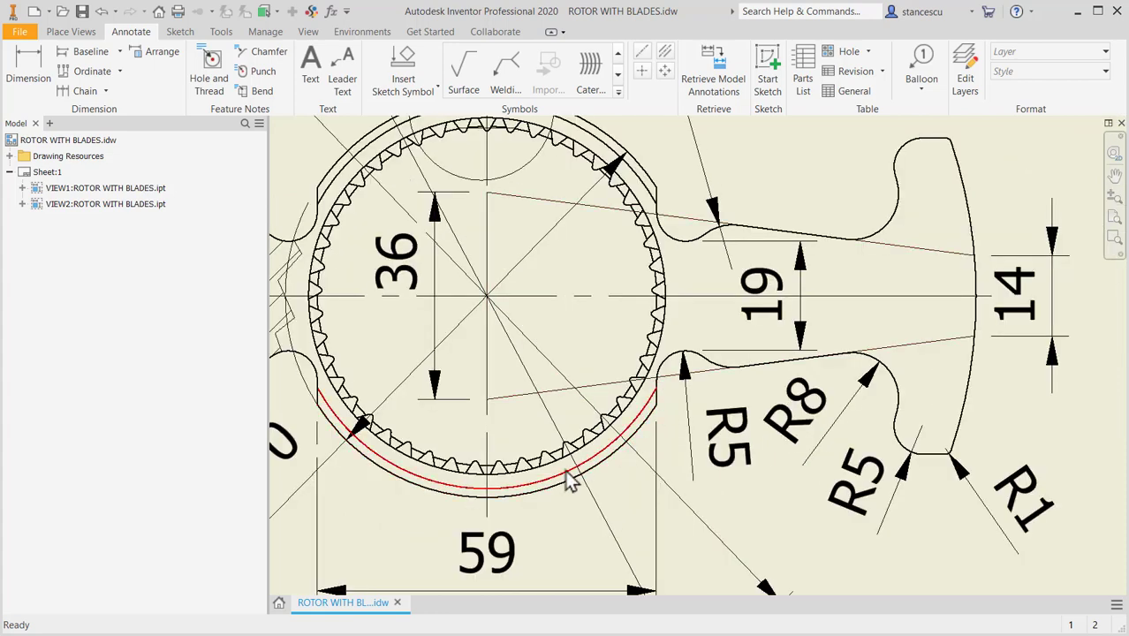
{"action": "left_click", "coordinate": [508, 550]}
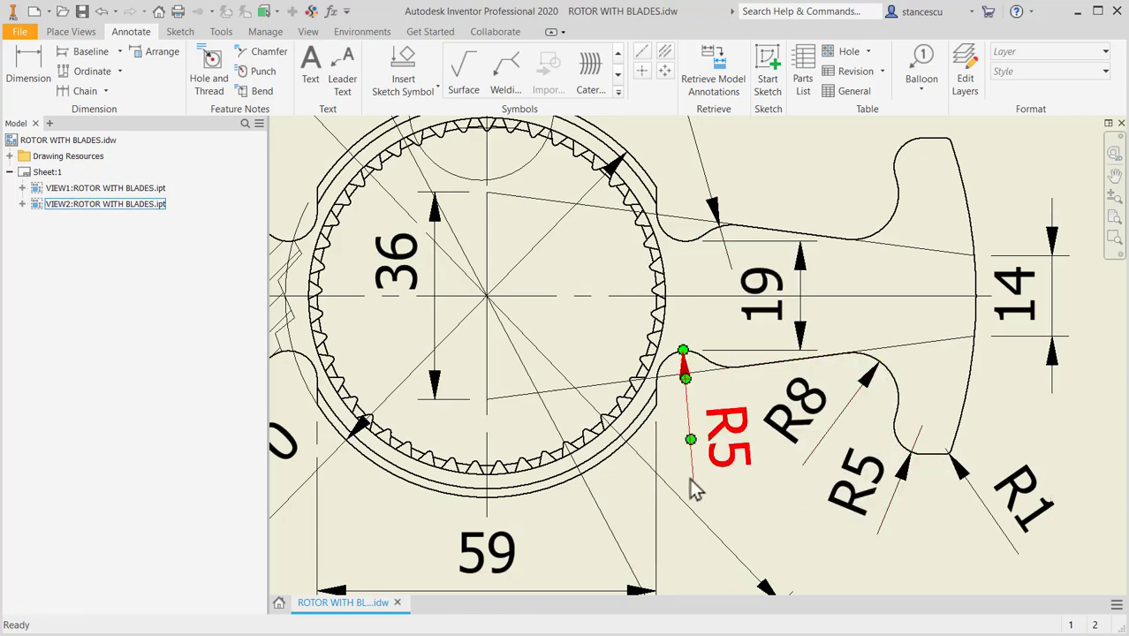
{"action": "middle_click_drag", "start_coordinate": [713, 331], "coordinate": [733, 462]}
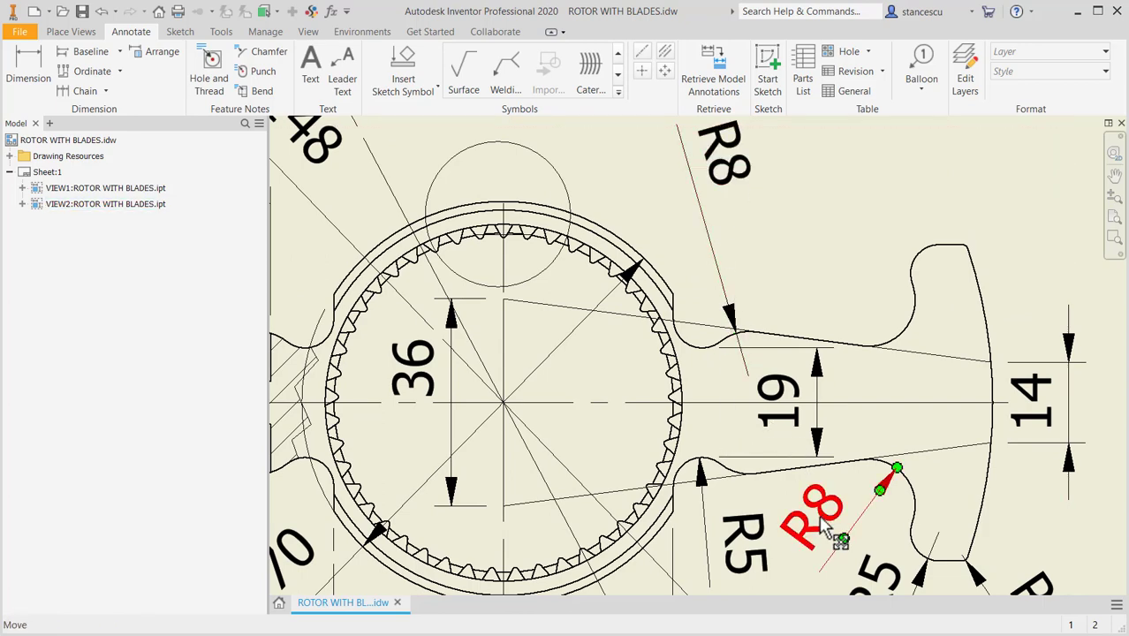
{"action": "middle_click_drag", "start_coordinate": [813, 509], "coordinate": [778, 384]}
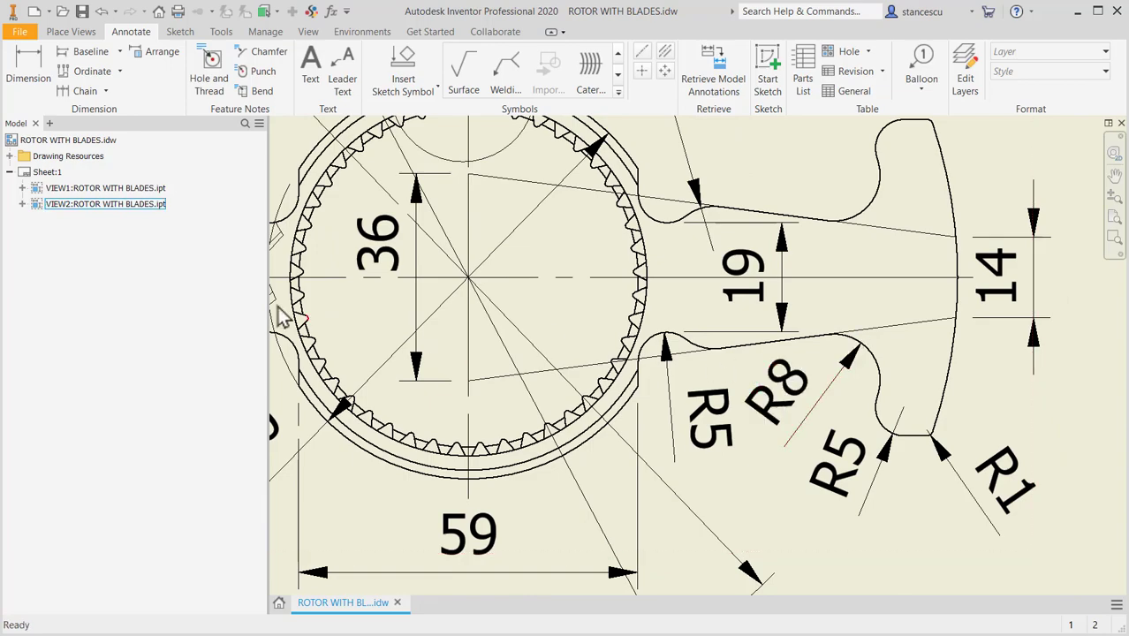
Step: Create a new metric part from Standard (mm).ipt and start a sketch on the XZ plane, turned upright in top view
{"action": "left_click", "coordinate": [35, 13]}
{"action": "left_click", "coordinate": [519, 137]}
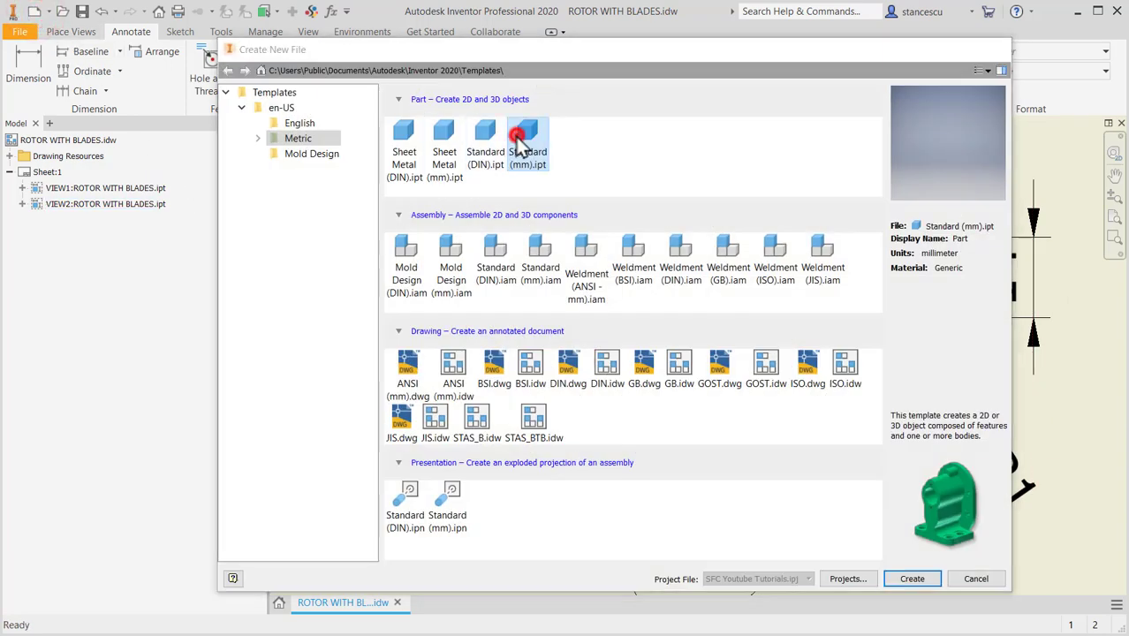
{"action": "double_click", "coordinate": [519, 137]}
{"action": "left_click", "coordinate": [30, 64]}
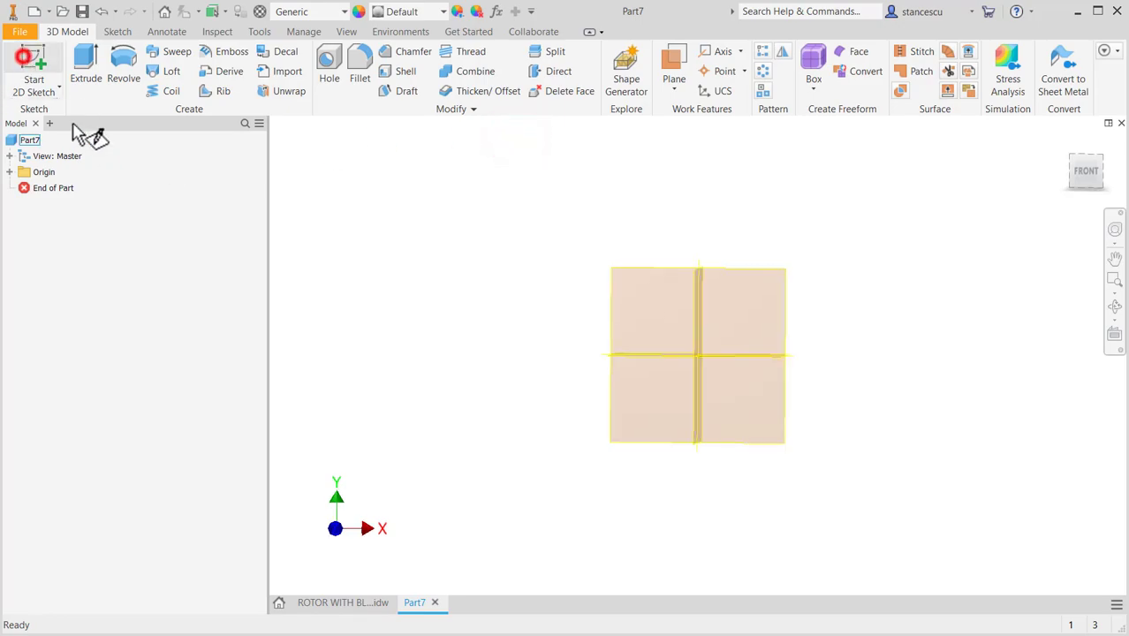
{"action": "left_click", "coordinate": [560, 355]}
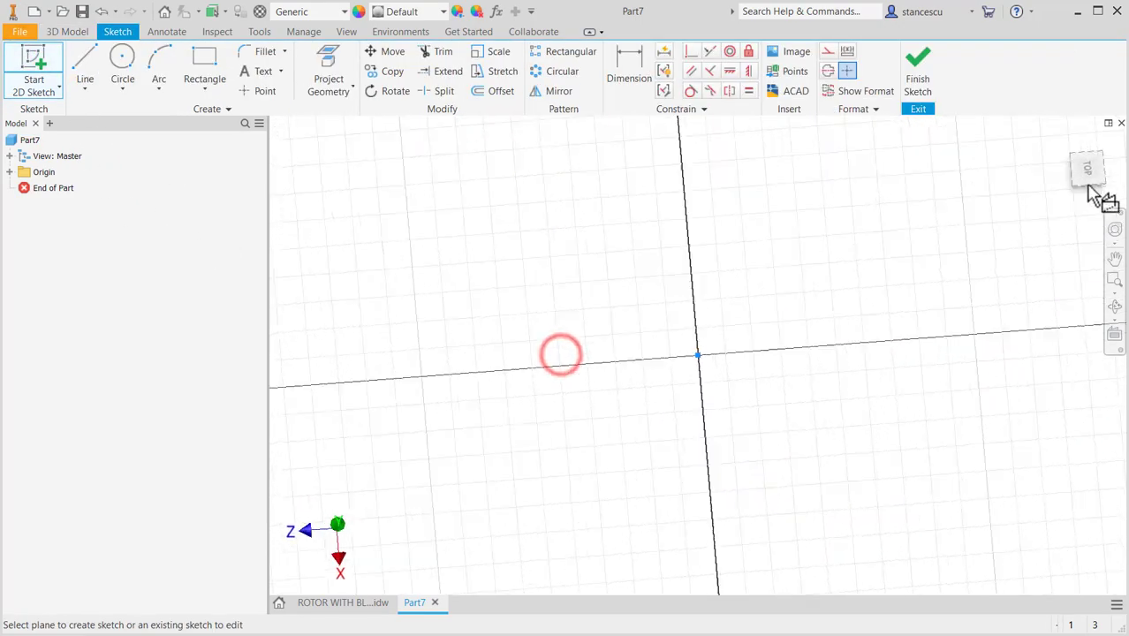
{"action": "left_click", "coordinate": [1107, 140]}
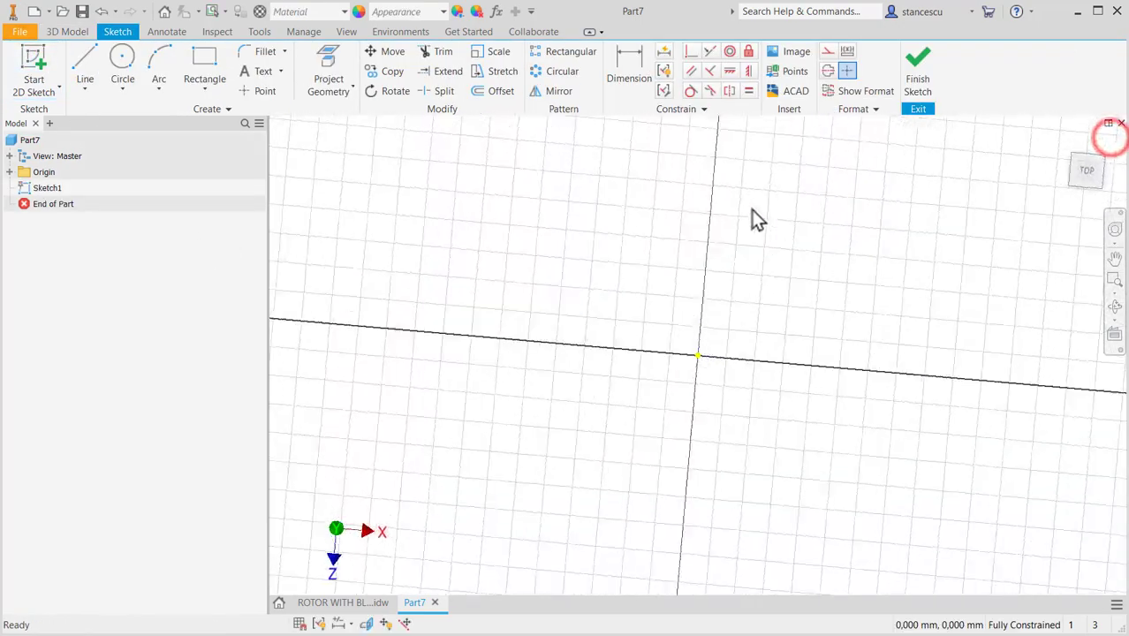
Step: Draw three concentric circles centred on the origin with diameters of 170, 148 and 70 mm
{"action": "left_click", "coordinate": [122, 59]}
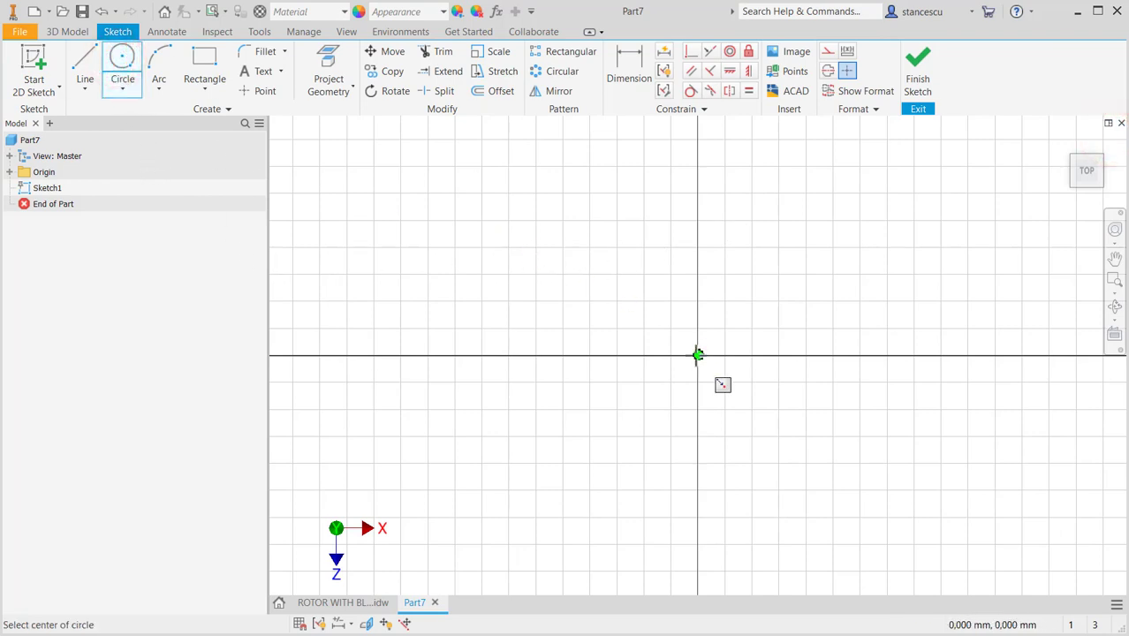
{"action": "left_click", "coordinate": [698, 354]}
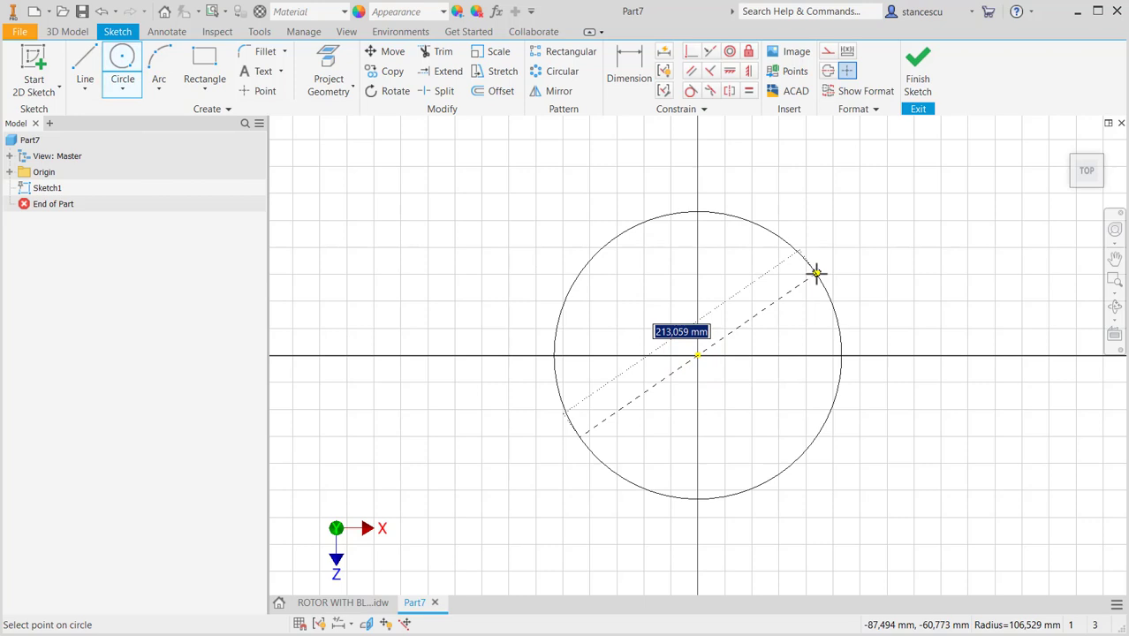
{"action": "type", "text": "1"}
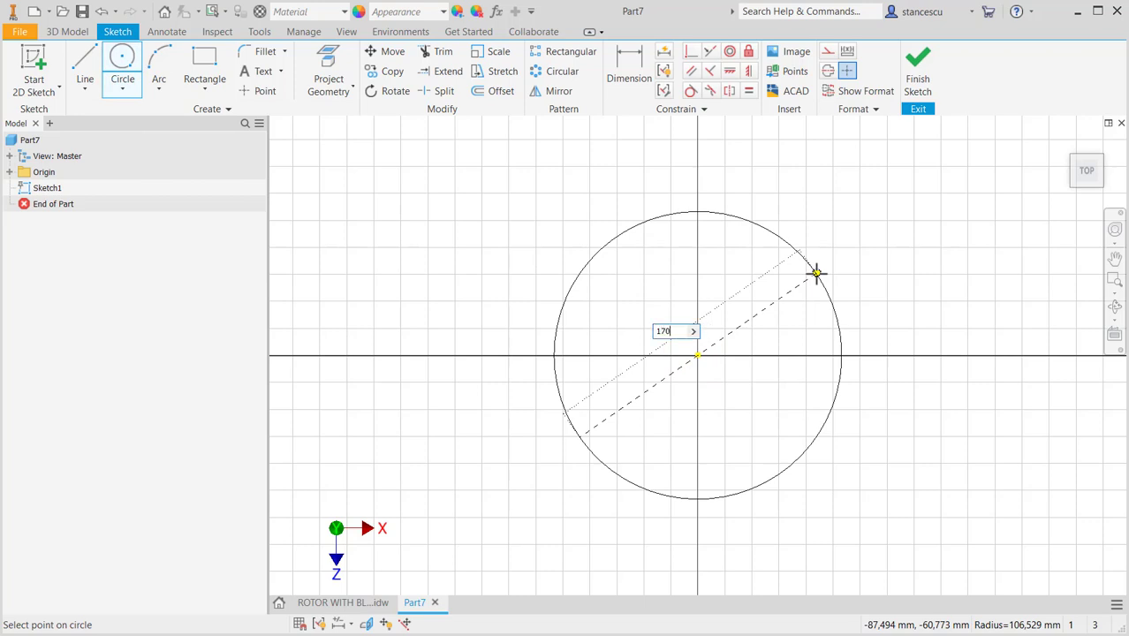
{"action": "type", "text": "70"}
{"action": "key", "text": "Return"}
{"action": "left_click", "coordinate": [698, 355]}
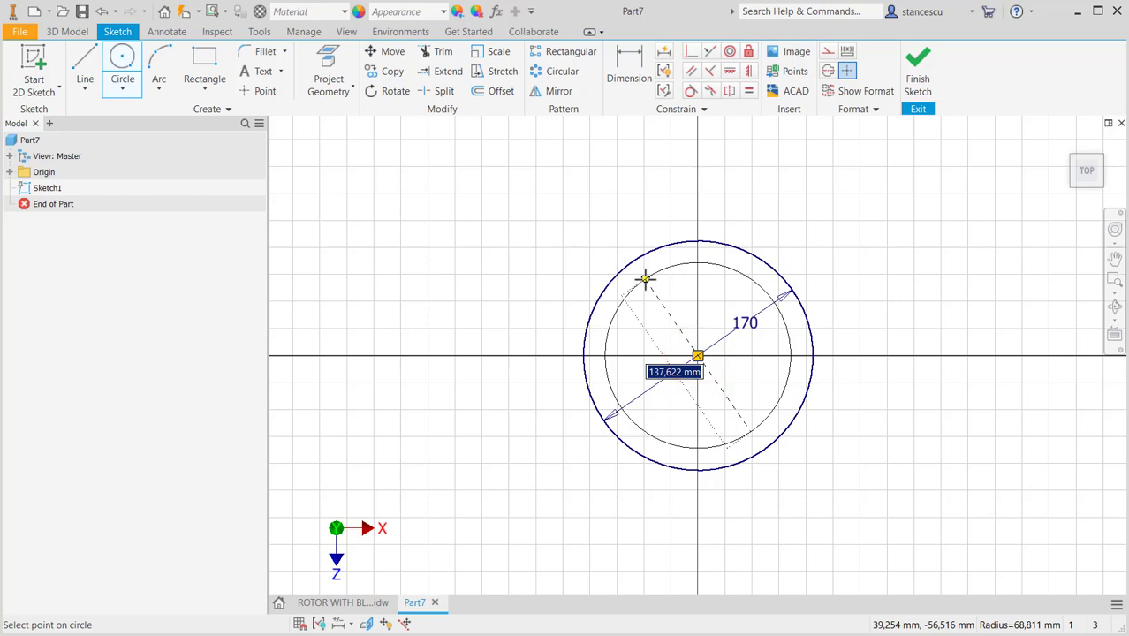
{"action": "type", "text": "148"}
{"action": "key", "text": "Return"}
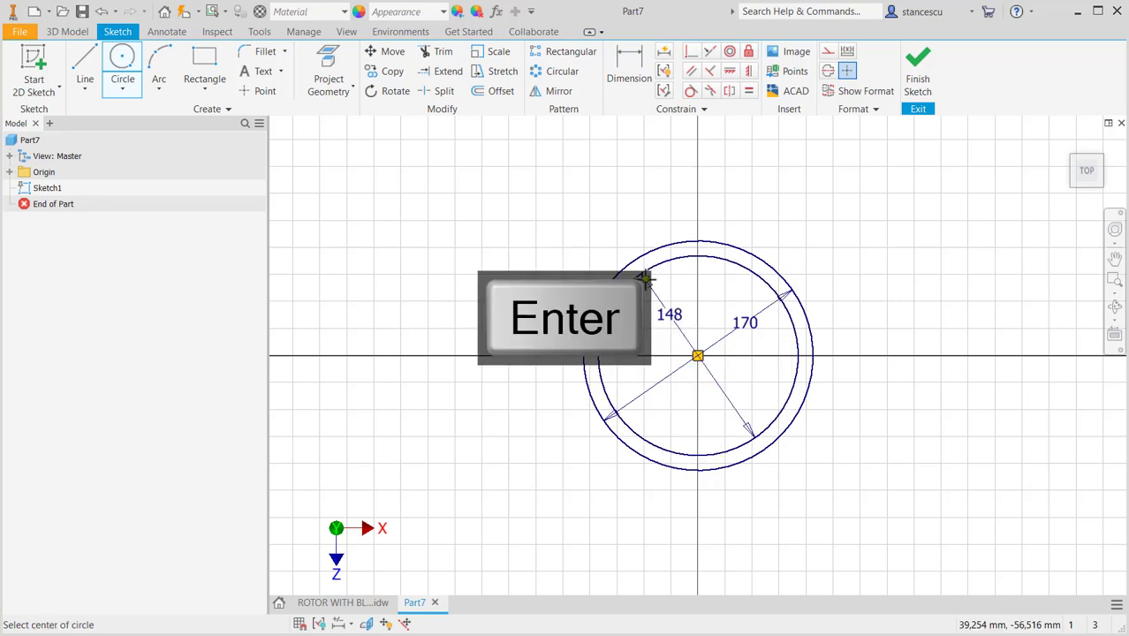
{"action": "left_click", "coordinate": [698, 355]}
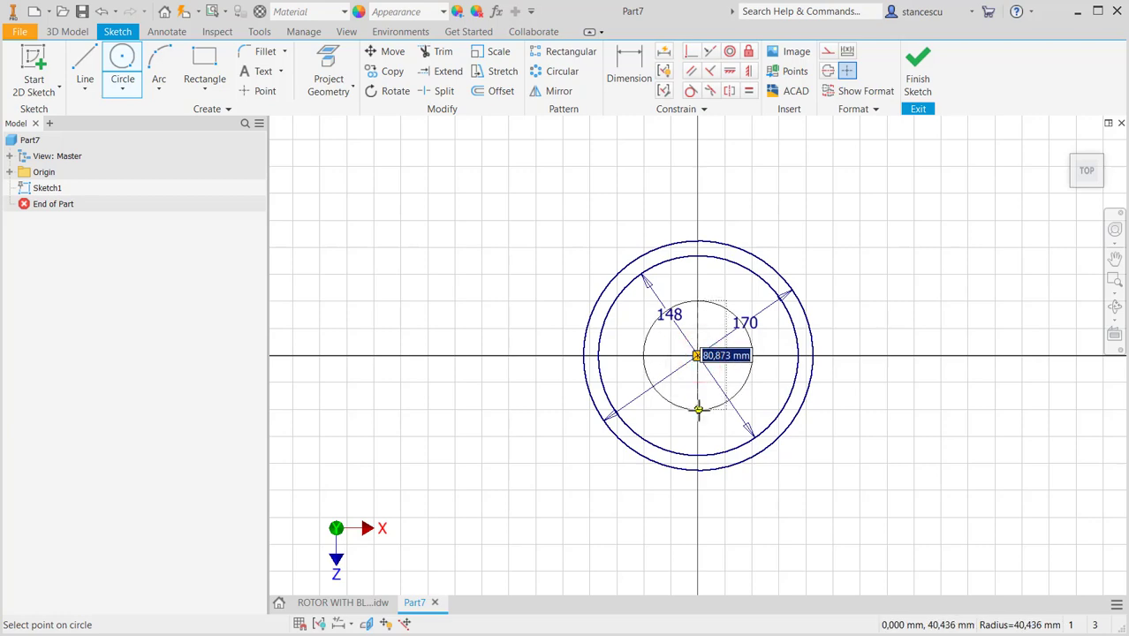
{"action": "type", "text": "70"}
{"action": "key", "text": "Return"}
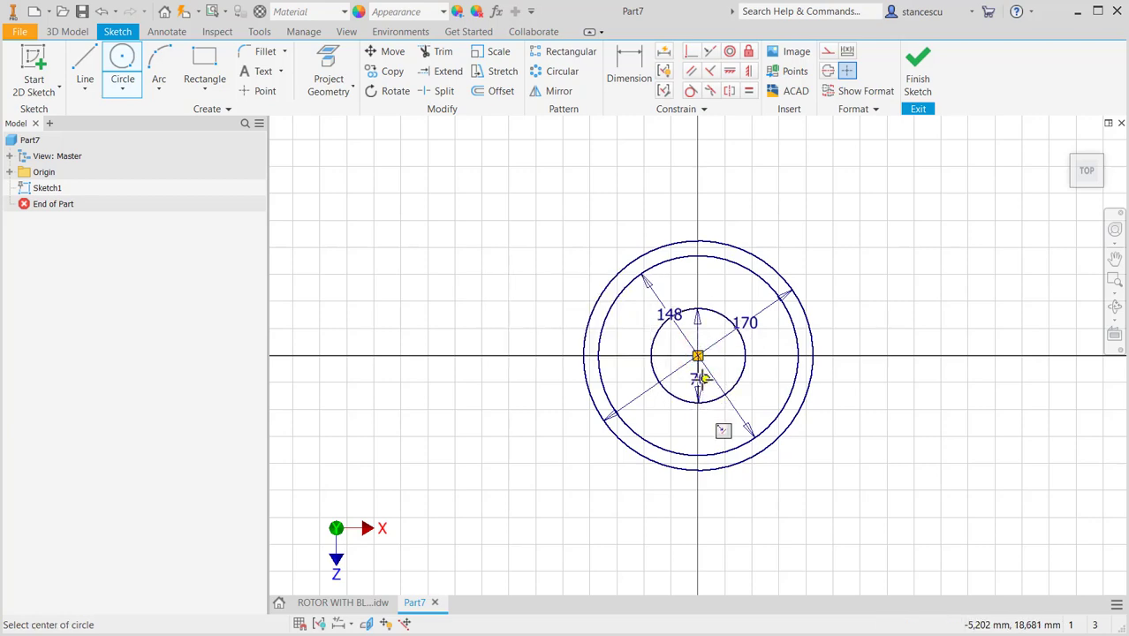
Step: Draw connected centerlines from the 170 mm circle horizontally to the origin and vertically down to the 70 mm circle
{"action": "mouse_move", "coordinate": [700, 379]}
{"action": "middle_mouse_down"}
{"action": "mouse_move", "coordinate": [501, 356]}
{"action": "mouse_move", "coordinate": [547, 353]}
{"action": "middle_mouse_up"}
{"action": "scroll", "coordinate": [443, 312], "scroll_direction": "down", "scroll_amount": 3}
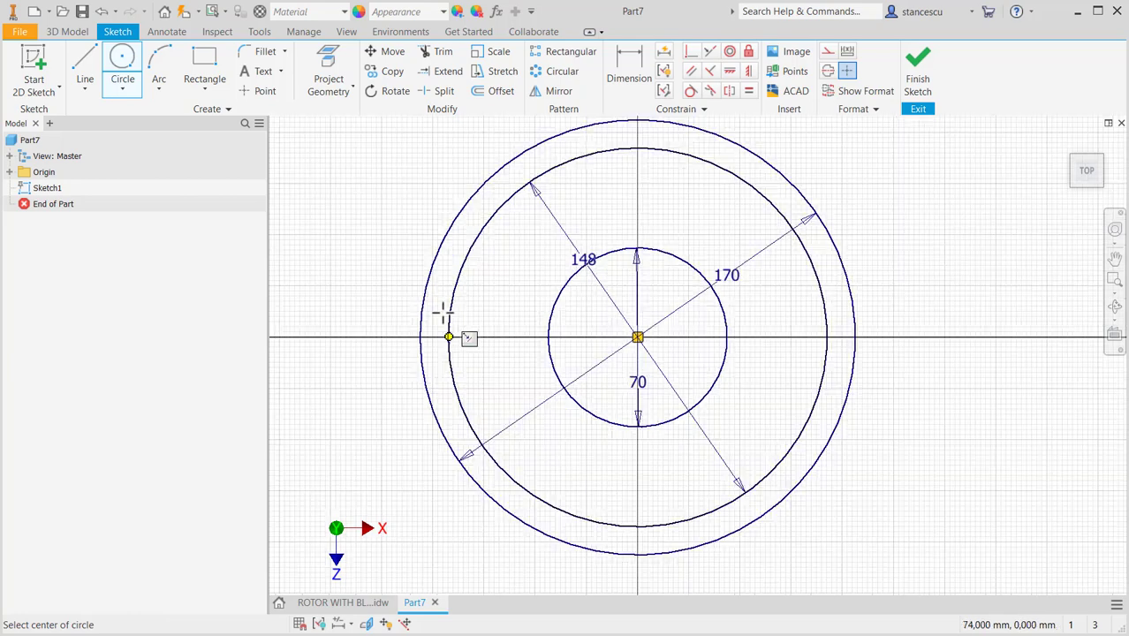
{"action": "left_click", "coordinate": [82, 58]}
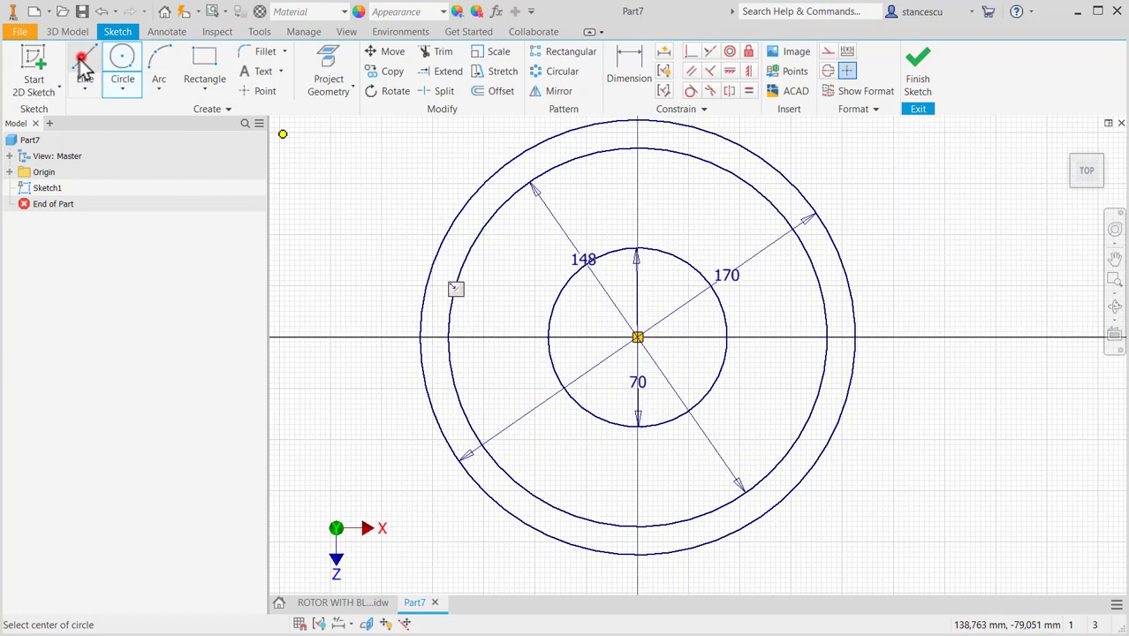
{"action": "left_click", "coordinate": [829, 72]}
{"action": "left_click", "coordinate": [855, 339]}
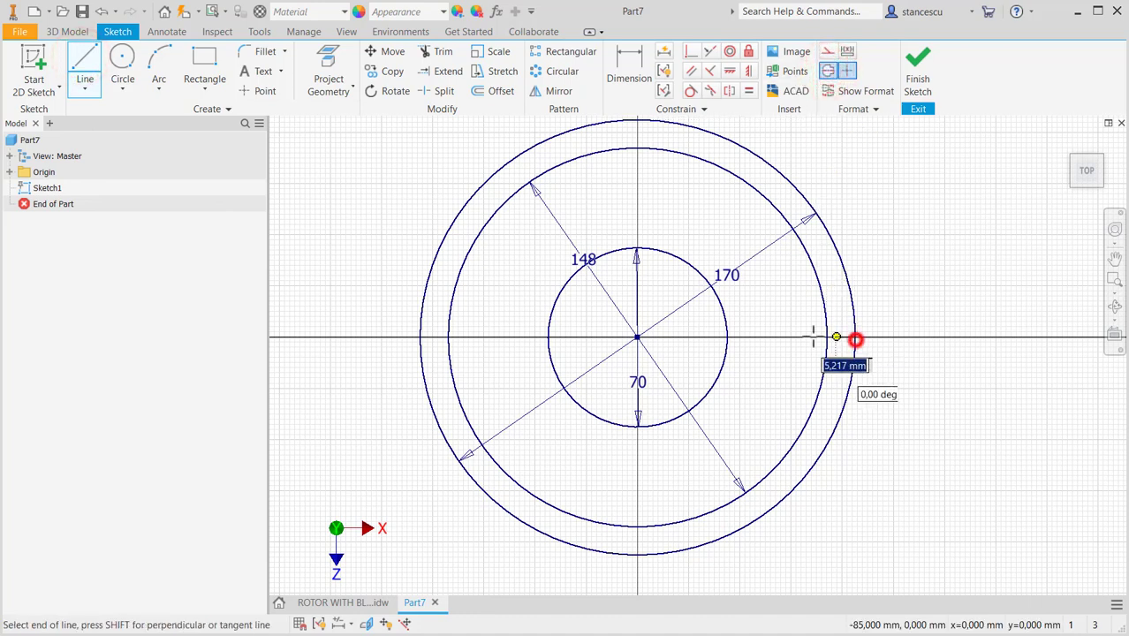
{"action": "left_click", "coordinate": [638, 338]}
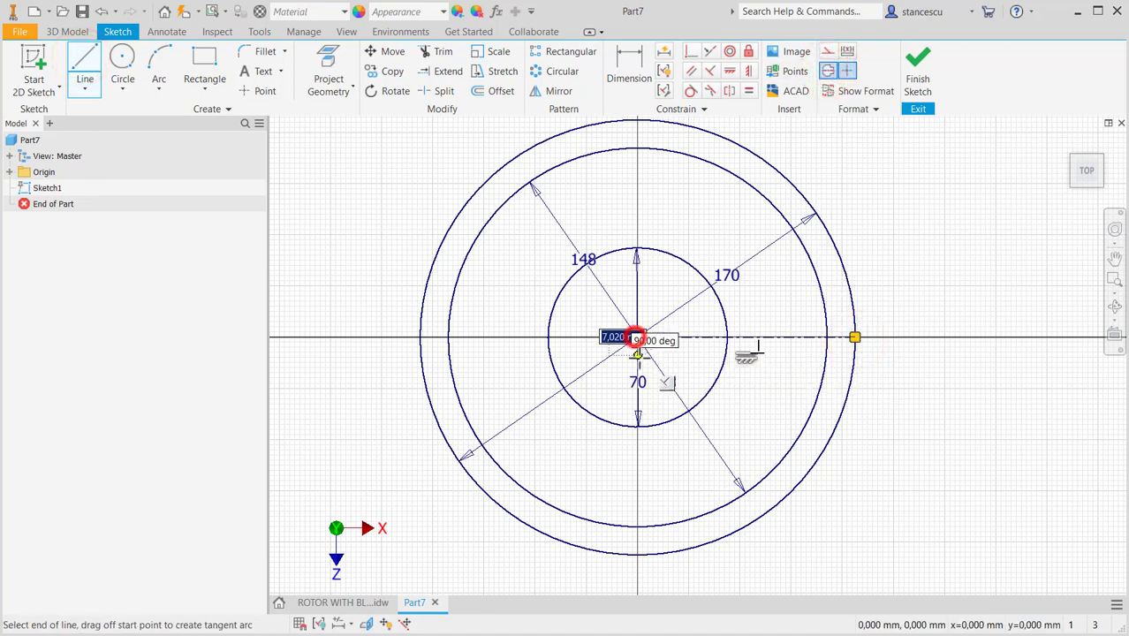
{"action": "double_click", "coordinate": [638, 427]}
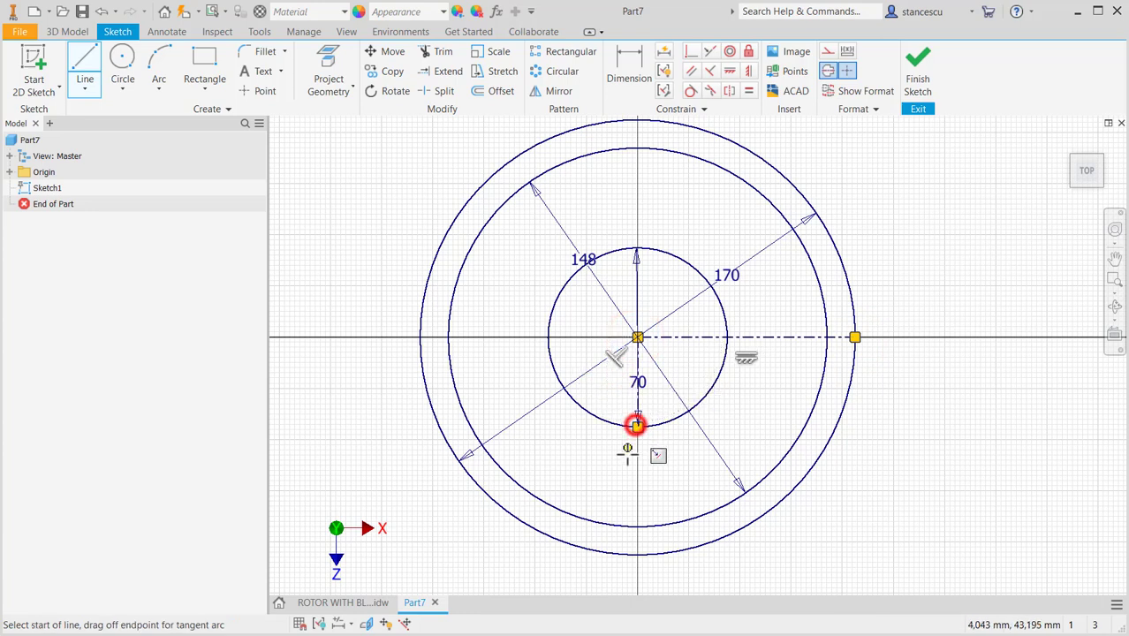
{"action": "key", "text": "Escape"}
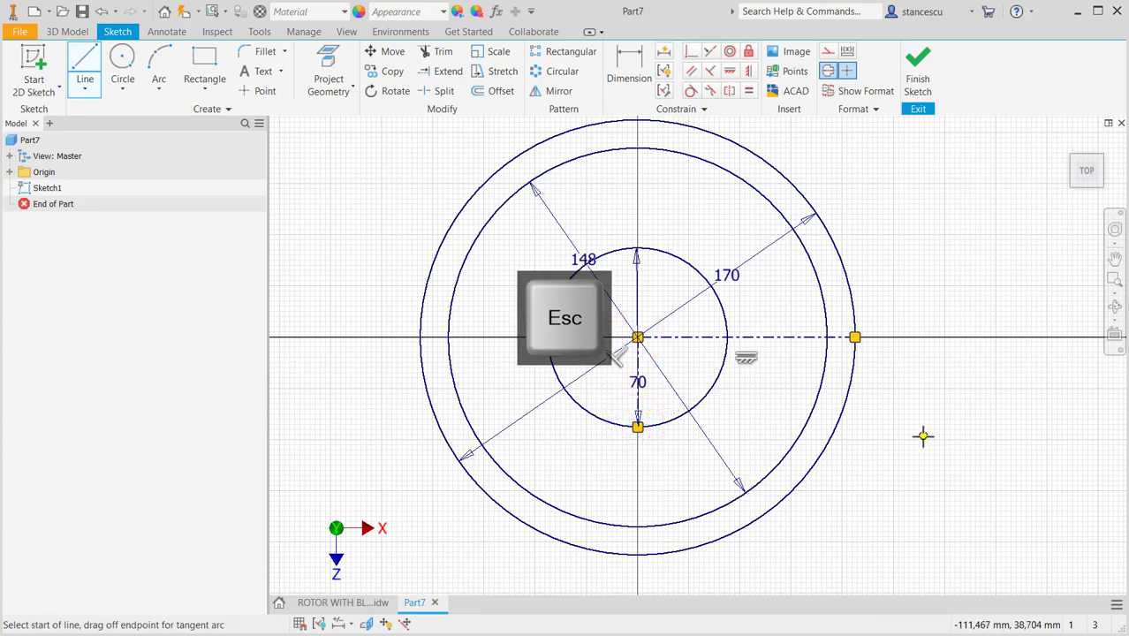
Step: Draw a horizontal line about 11 mm long between the 148 and 170 mm circles, about 17.5 mm below the horizontal centerline
{"action": "left_click", "coordinate": [81, 62]}
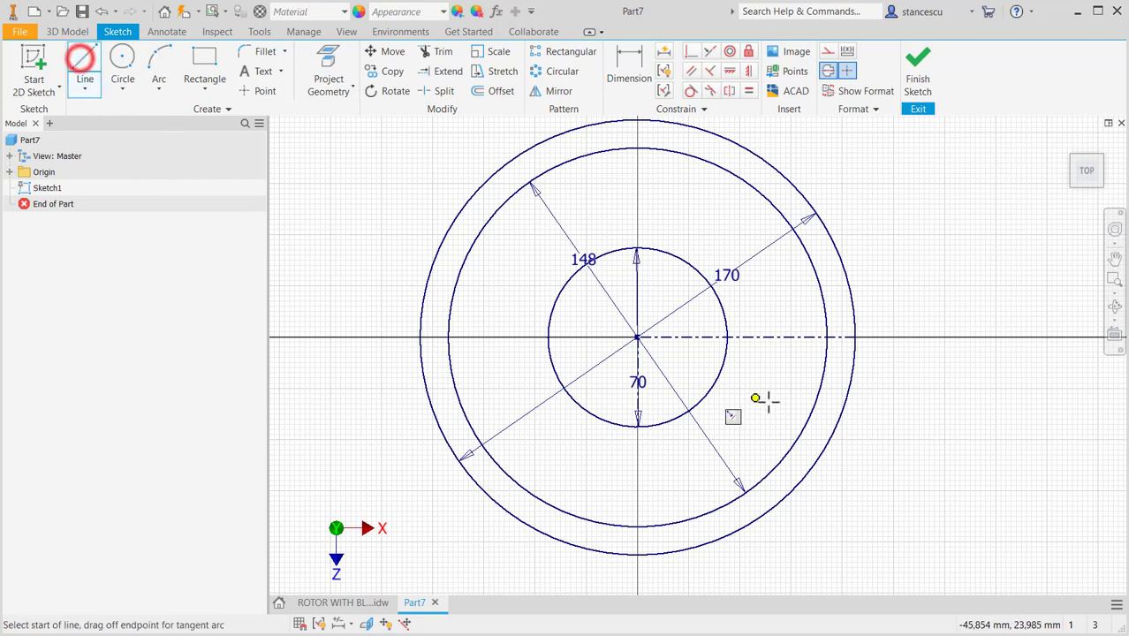
{"action": "left_click", "coordinate": [821, 381]}
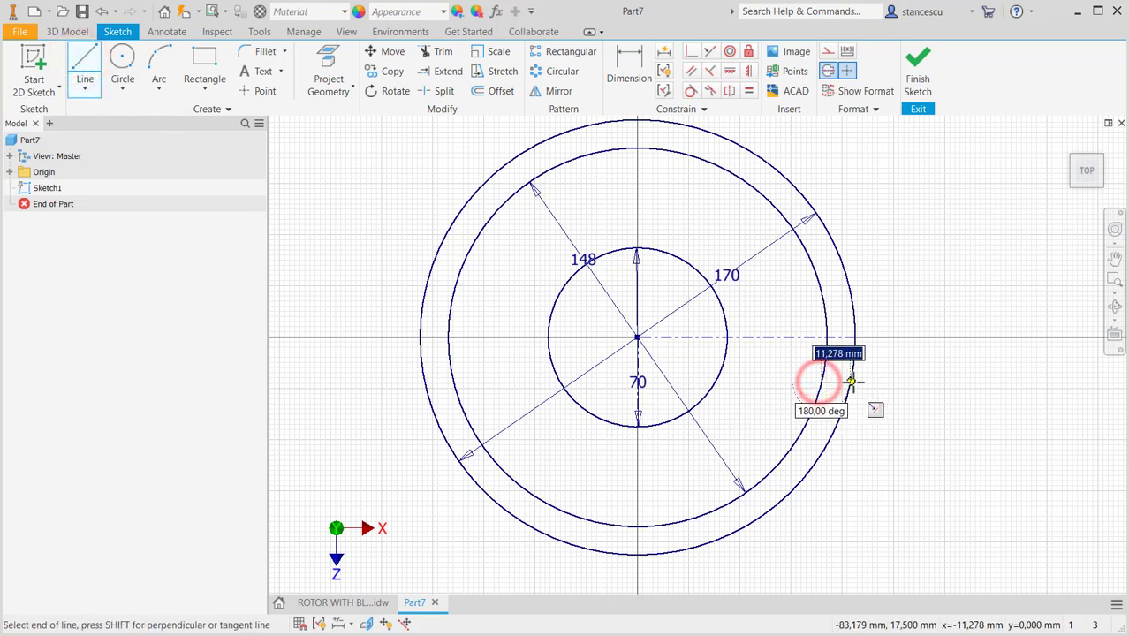
{"action": "double_click", "coordinate": [850, 382]}
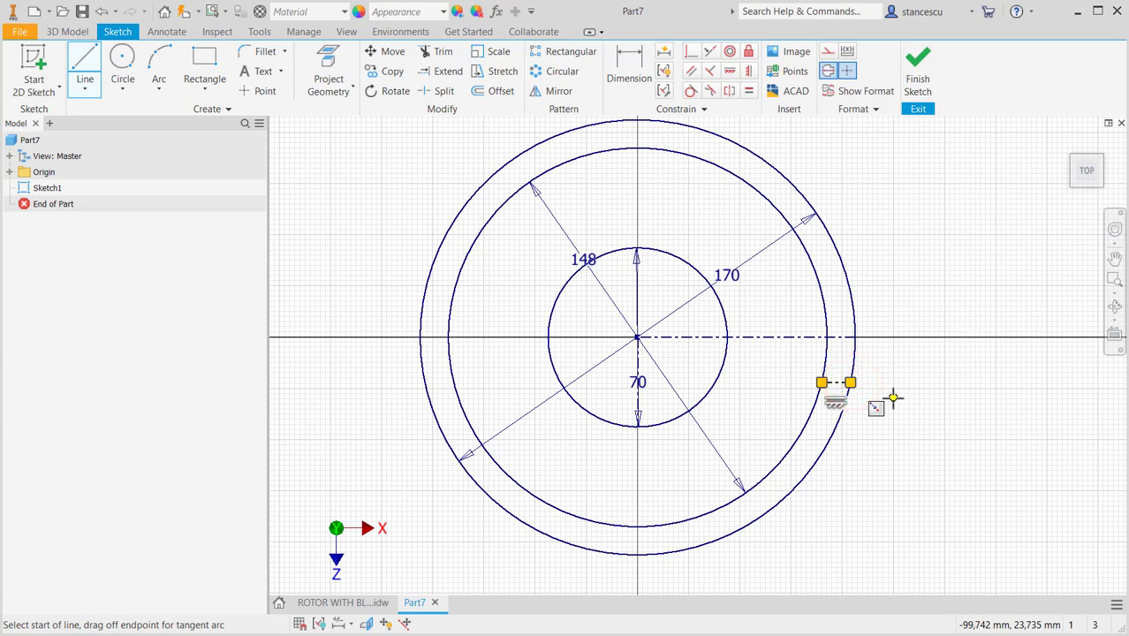
Step: Convert the short horizontal line between the 148 and 170 mm circles from a centerline to a regular line
{"action": "key", "text": "Escape"}
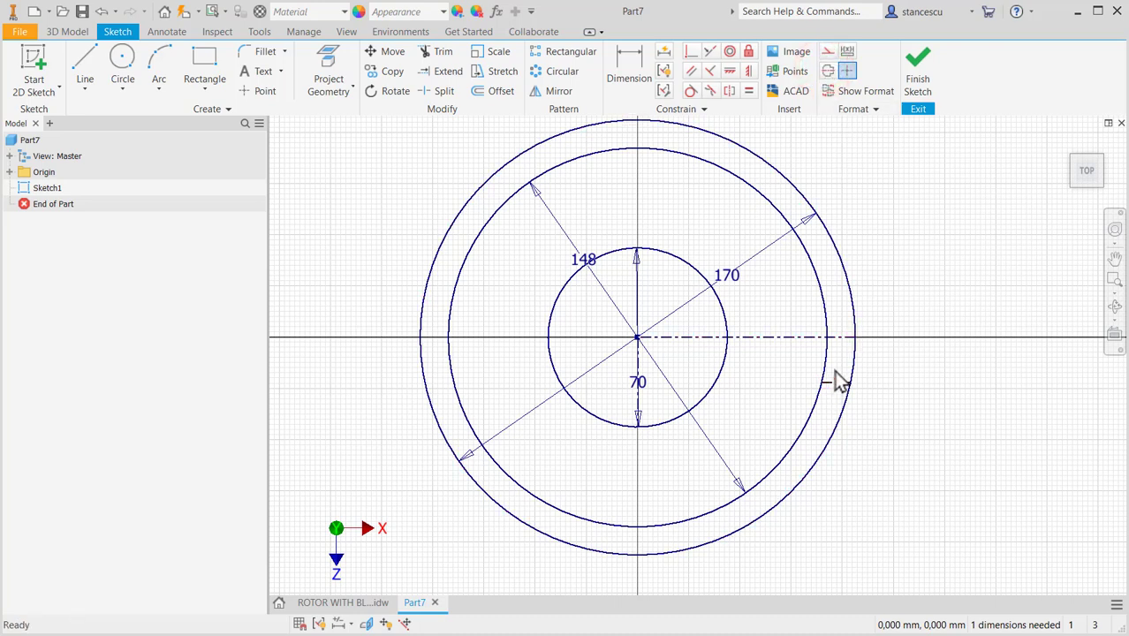
{"action": "left_click_drag", "start_coordinate": [837, 361], "coordinate": [814, 394]}
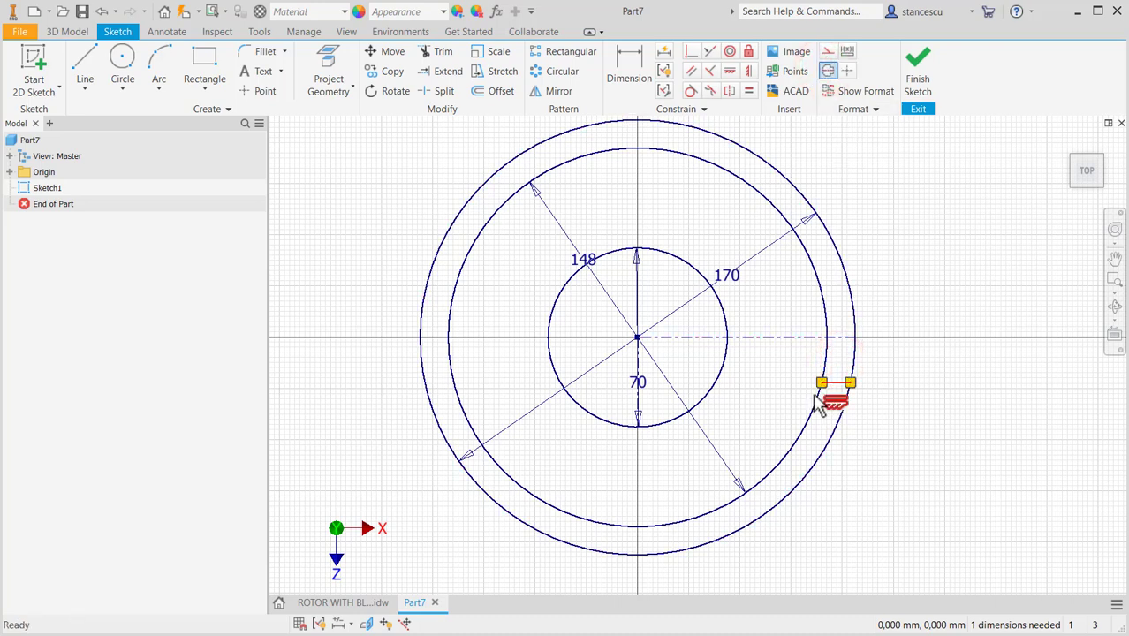
{"action": "left_click", "coordinate": [828, 70]}
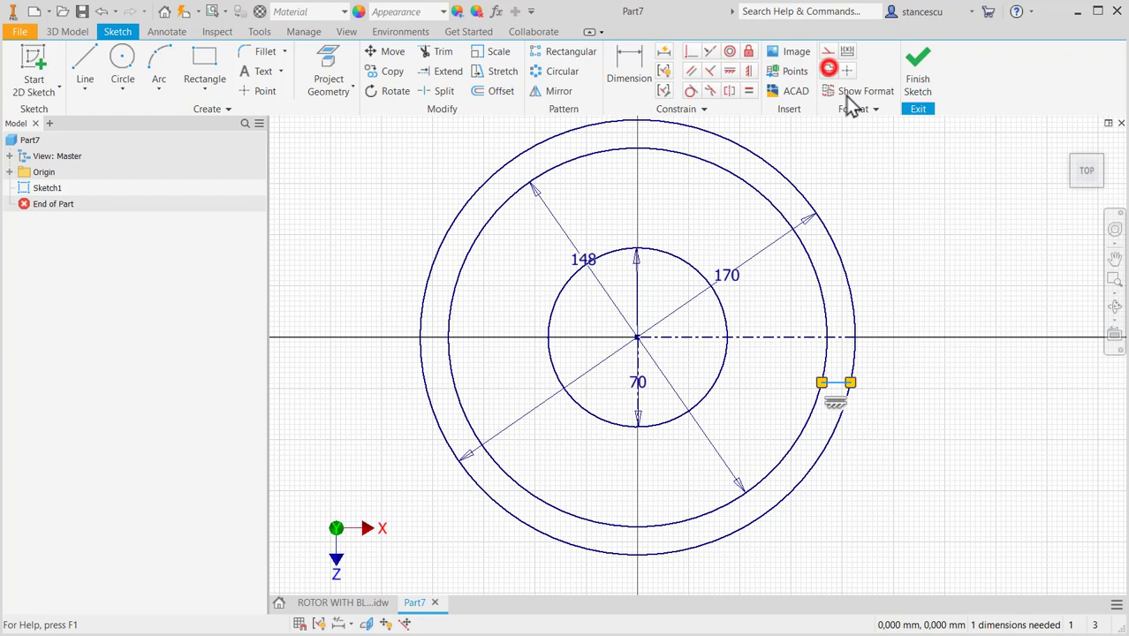
{"action": "left_click", "coordinate": [889, 221]}
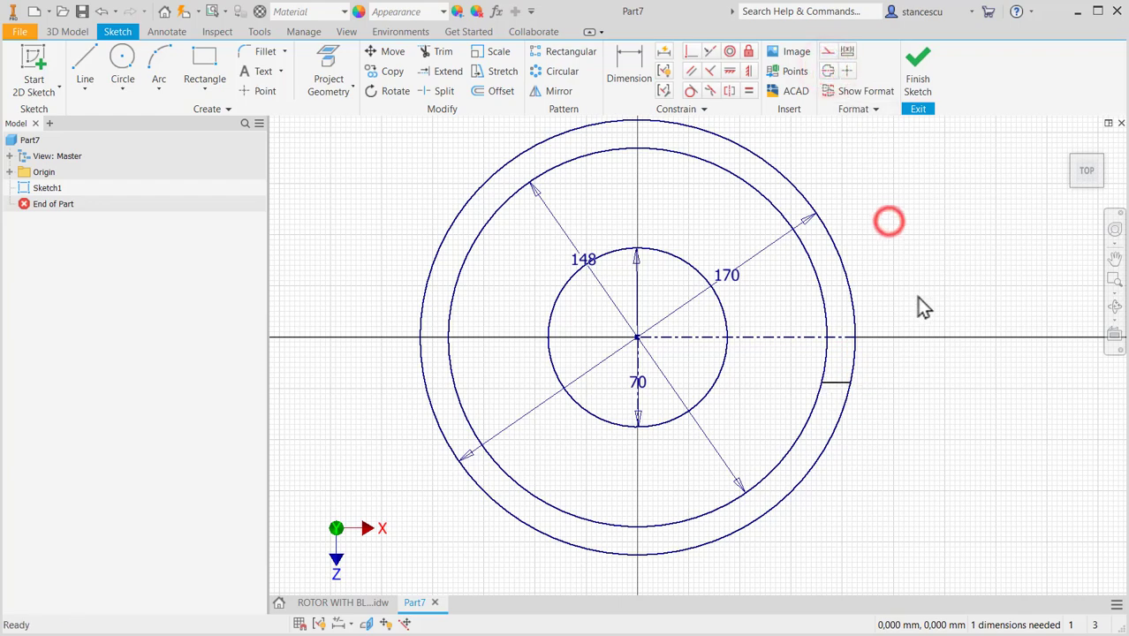
Step: Check the blade dimensions in the rotor drawing and dimension the short horizontal line about the horizontal centerline with a 55 mm diameter
{"action": "left_click", "coordinate": [622, 73]}
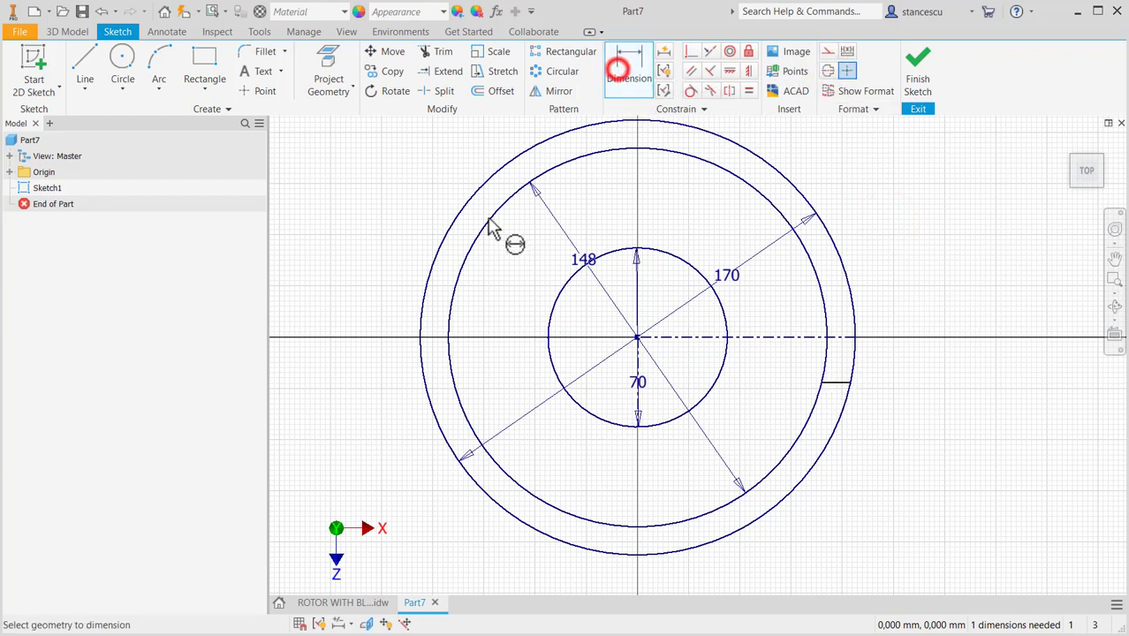
{"action": "left_click", "coordinate": [337, 601]}
{"action": "middle_click_drag", "start_coordinate": [489, 425], "coordinate": [737, 424]}
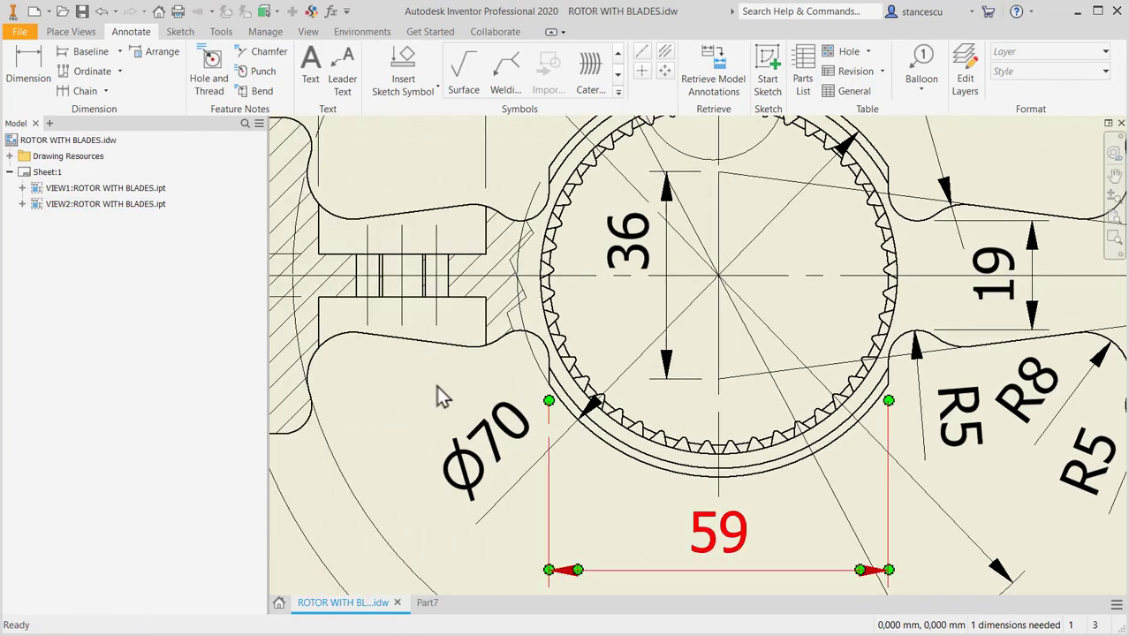
{"action": "mouse_move", "coordinate": [437, 386]}
{"action": "middle_mouse_down"}
{"action": "mouse_move", "coordinate": [715, 424]}
{"action": "mouse_move", "coordinate": [829, 415]}
{"action": "mouse_move", "coordinate": [814, 448]}
{"action": "mouse_move", "coordinate": [332, 447]}
{"action": "middle_mouse_up"}
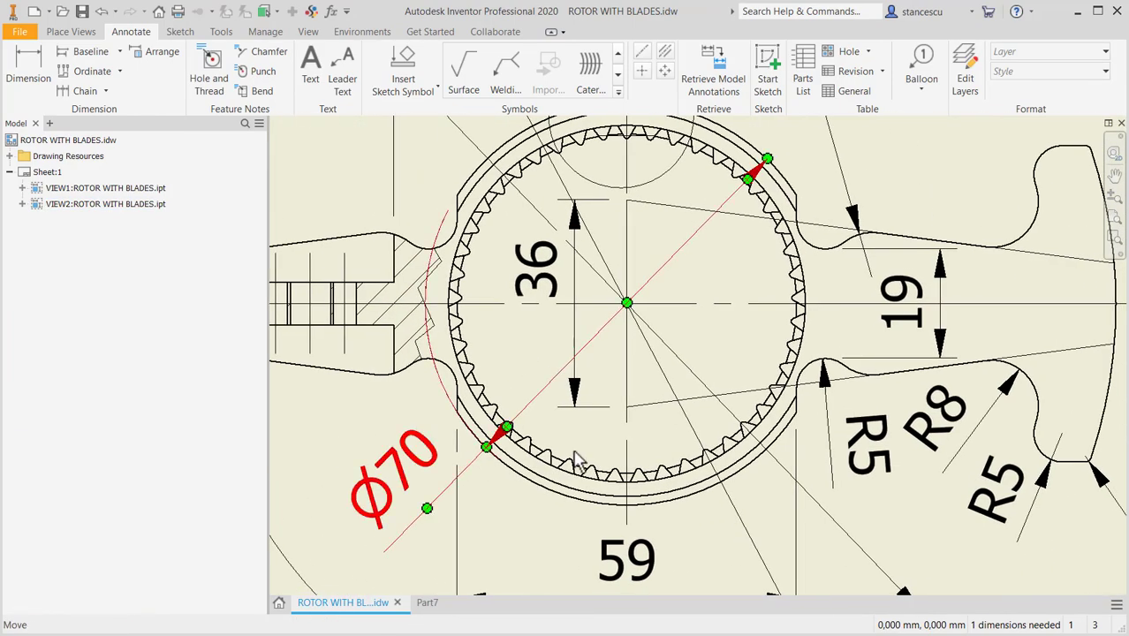
{"action": "middle_click_drag", "start_coordinate": [717, 426], "coordinate": [420, 390]}
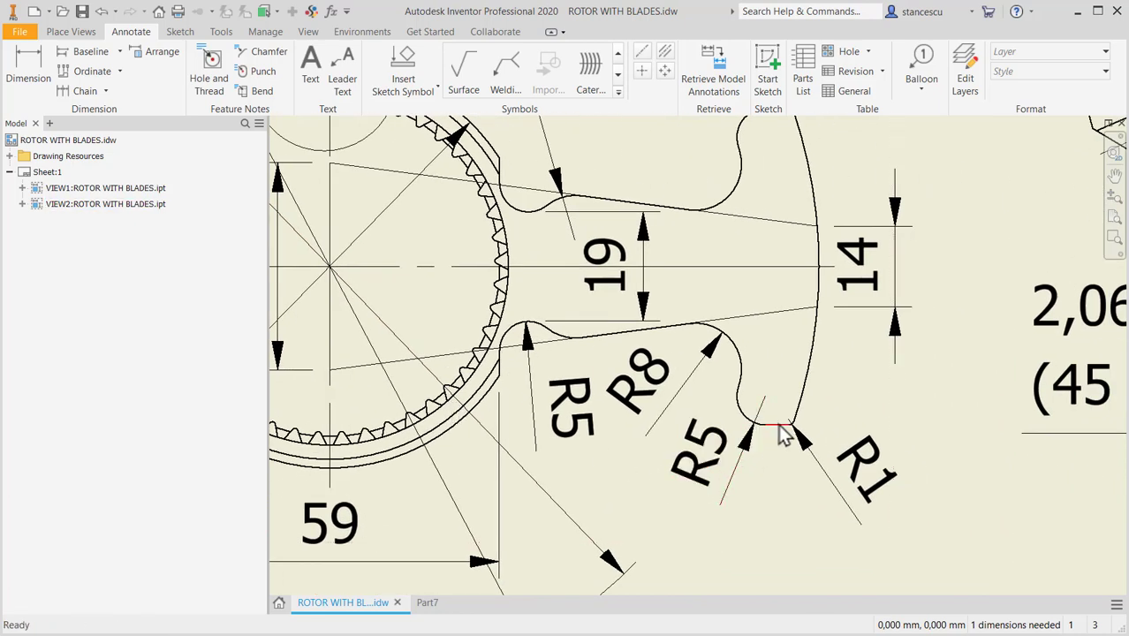
{"action": "left_click", "coordinate": [427, 601]}
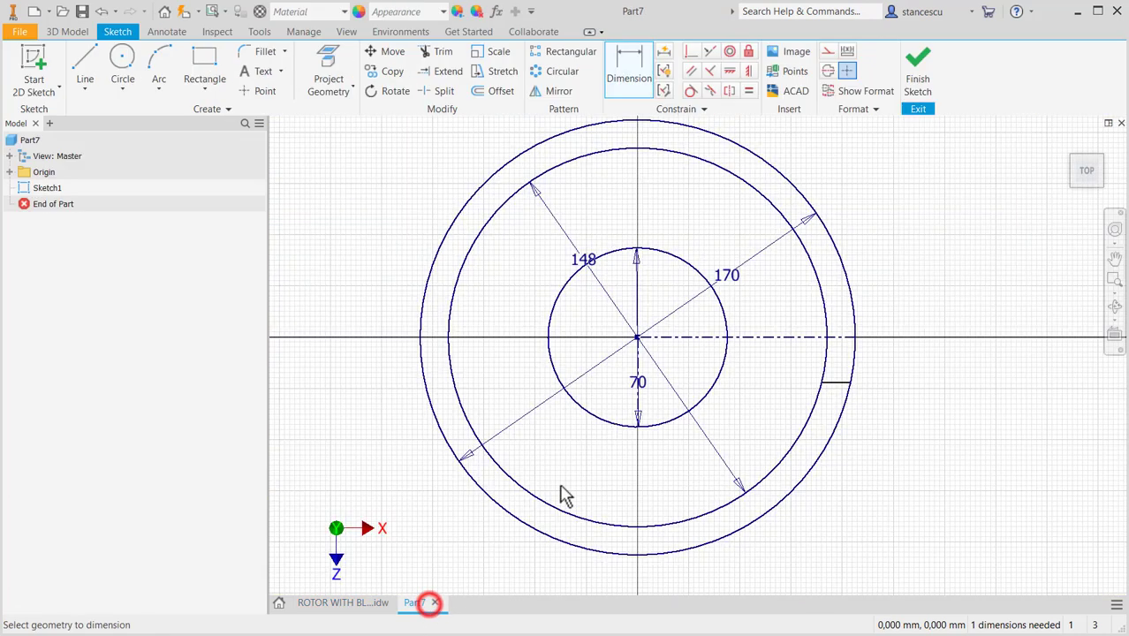
{"action": "left_click", "coordinate": [831, 382]}
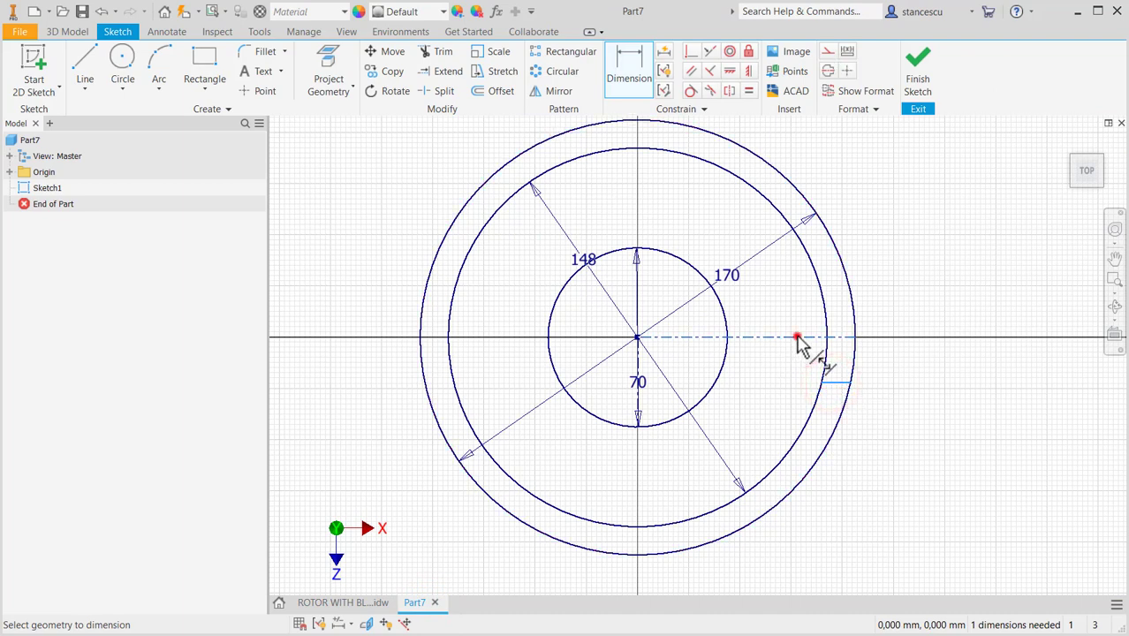
{"action": "left_click", "coordinate": [797, 336]}
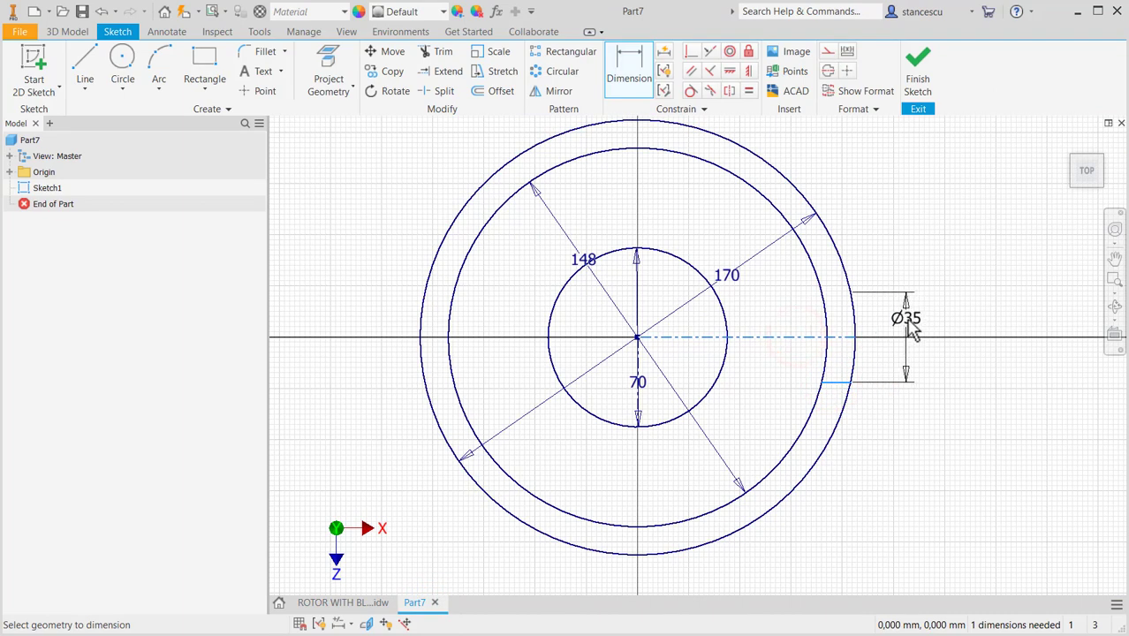
{"action": "left_click", "coordinate": [910, 325]}
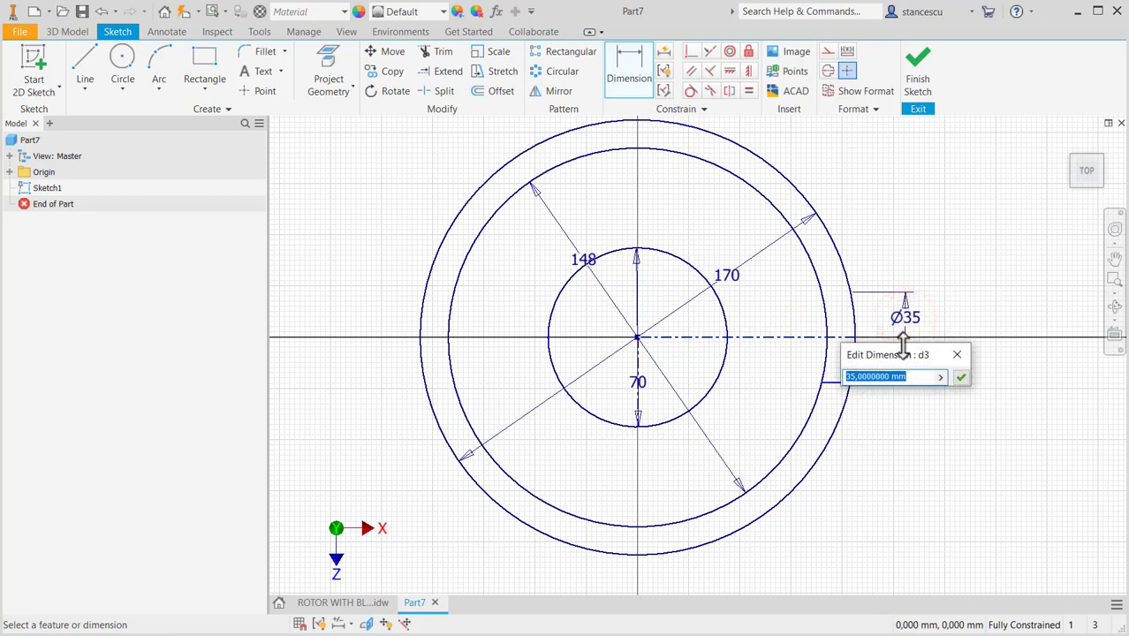
{"action": "key", "text": "Return"}
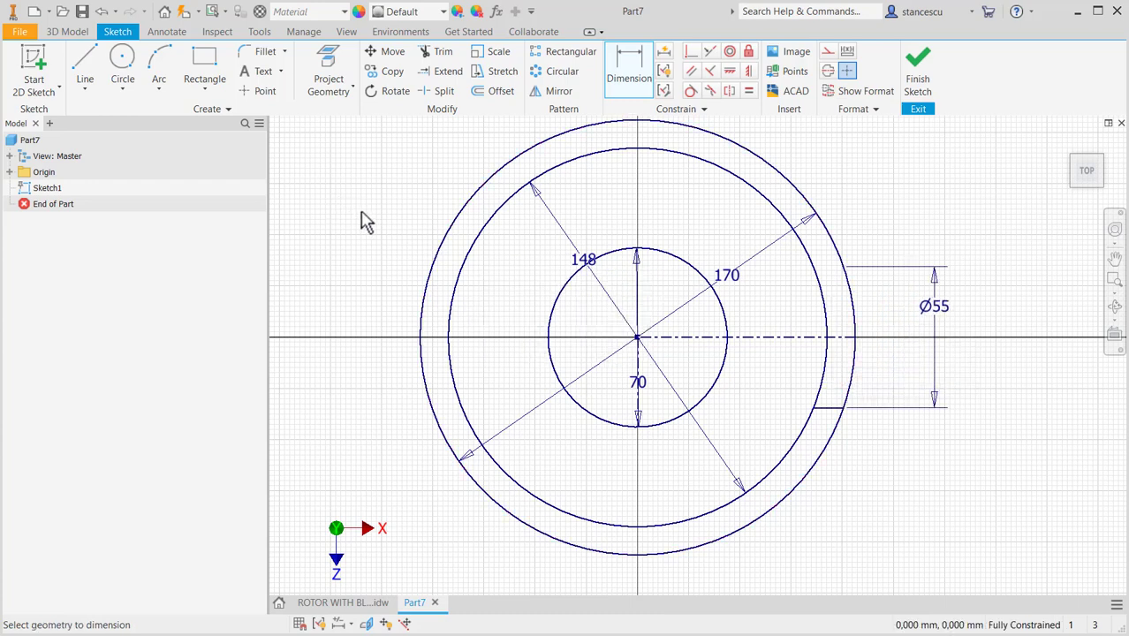
Step: Trim the circles to the lower-right quarter of the 70 mm circle and the 148 and 170 mm arcs between centerline and short line
{"action": "left_click", "coordinate": [437, 57]}
{"action": "mouse_move", "coordinate": [903, 212]}
{"action": "left_mouse_down"}
{"action": "mouse_move", "coordinate": [748, 247]}
{"action": "mouse_move", "coordinate": [680, 285]}
{"action": "left_mouse_up"}
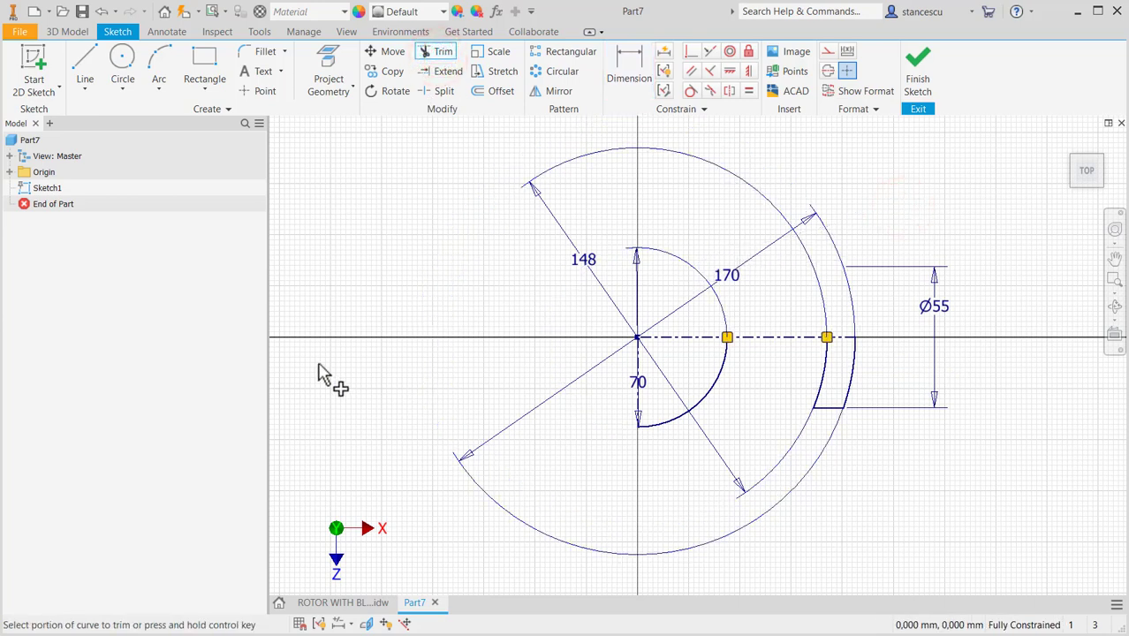
{"action": "scroll", "coordinate": [857, 459], "scroll_direction": "up", "scroll_amount": 3}
{"action": "mouse_move", "coordinate": [854, 451]}
{"action": "middle_mouse_down"}
{"action": "mouse_move", "coordinate": [869, 439]}
{"action": "mouse_move", "coordinate": [892, 454]}
{"action": "middle_mouse_up"}
{"action": "key", "text": "Escape"}
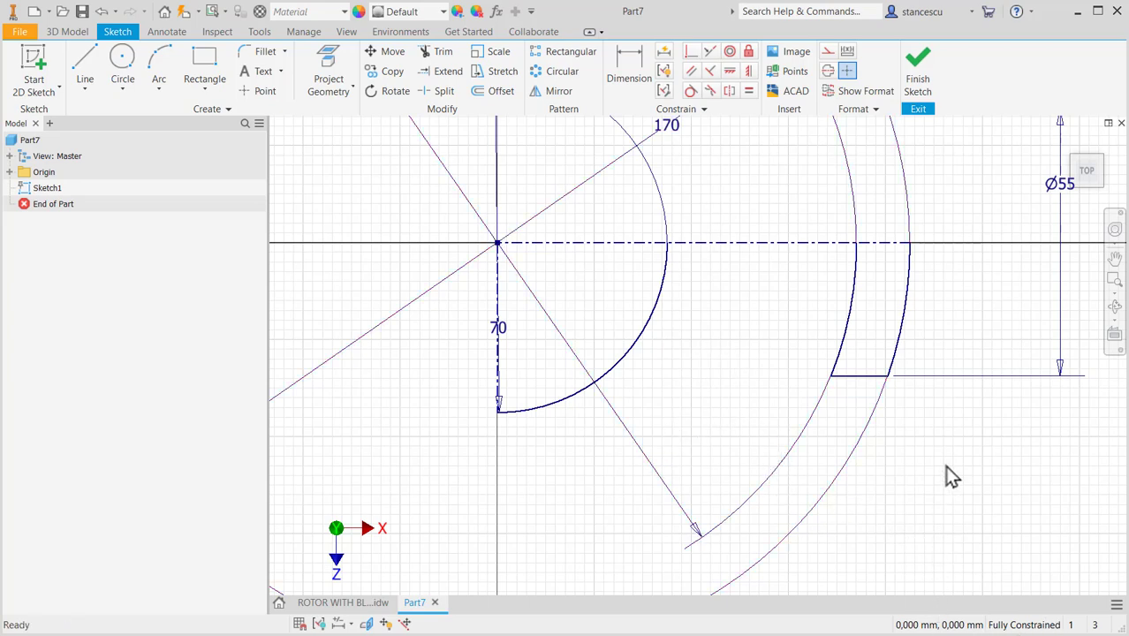
Step: Move the 70 mm diameter dimension clear of the vertical centerline
{"action": "scroll", "coordinate": [924, 461], "scroll_direction": "up", "scroll_amount": 2}
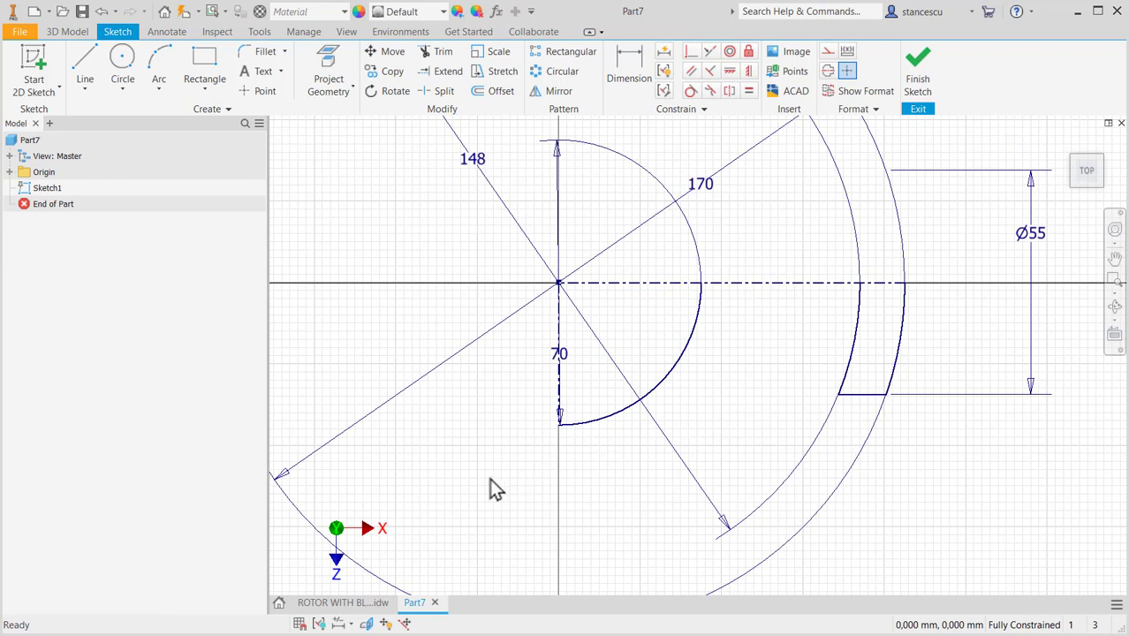
{"action": "key", "text": "Escape"}
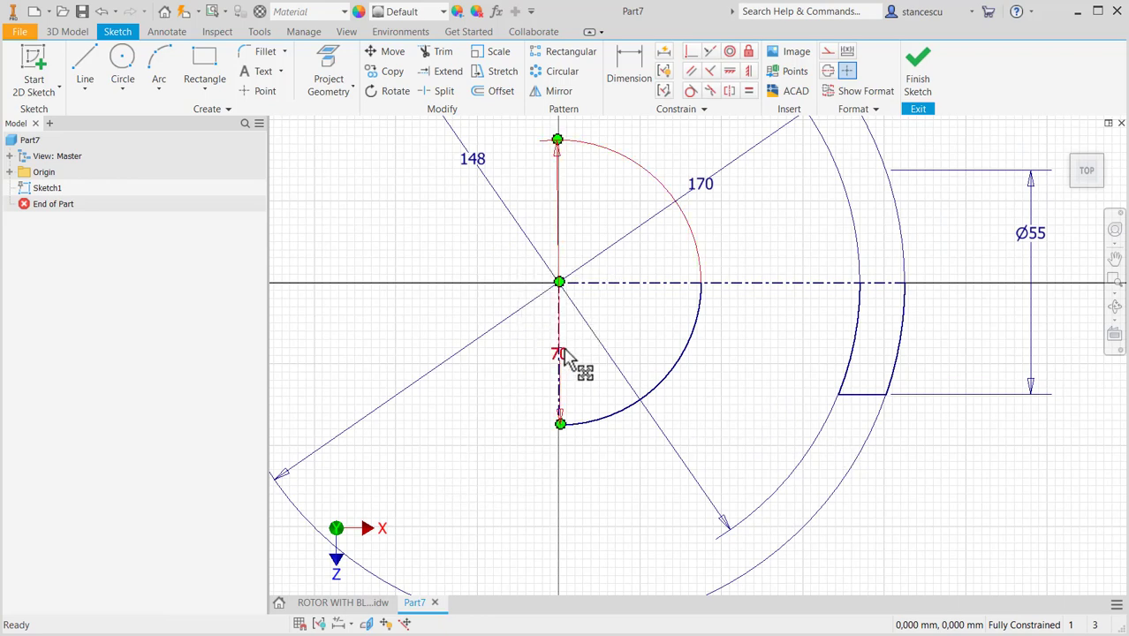
{"action": "left_click_drag", "start_coordinate": [561, 351], "coordinate": [522, 366]}
{"action": "left_click", "coordinate": [927, 502]}
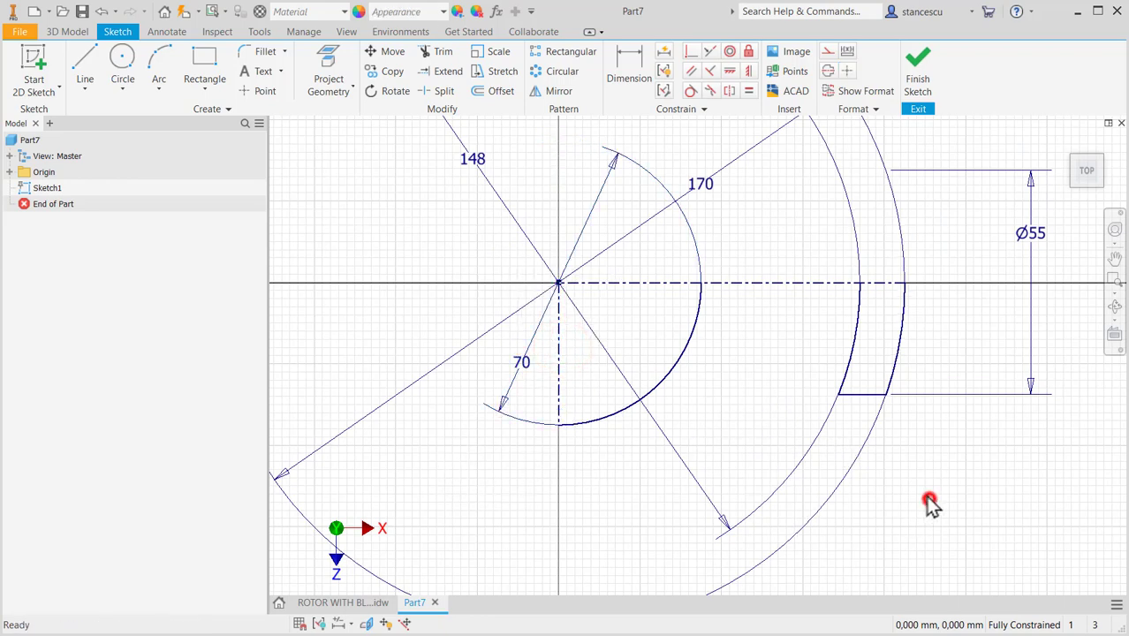
Step: Draw a slanted construction line from the vertical centerline about 30 mm below the origin to the 170 mm arc about 20 mm below the horizontal centerline
{"action": "left_click", "coordinate": [85, 60]}
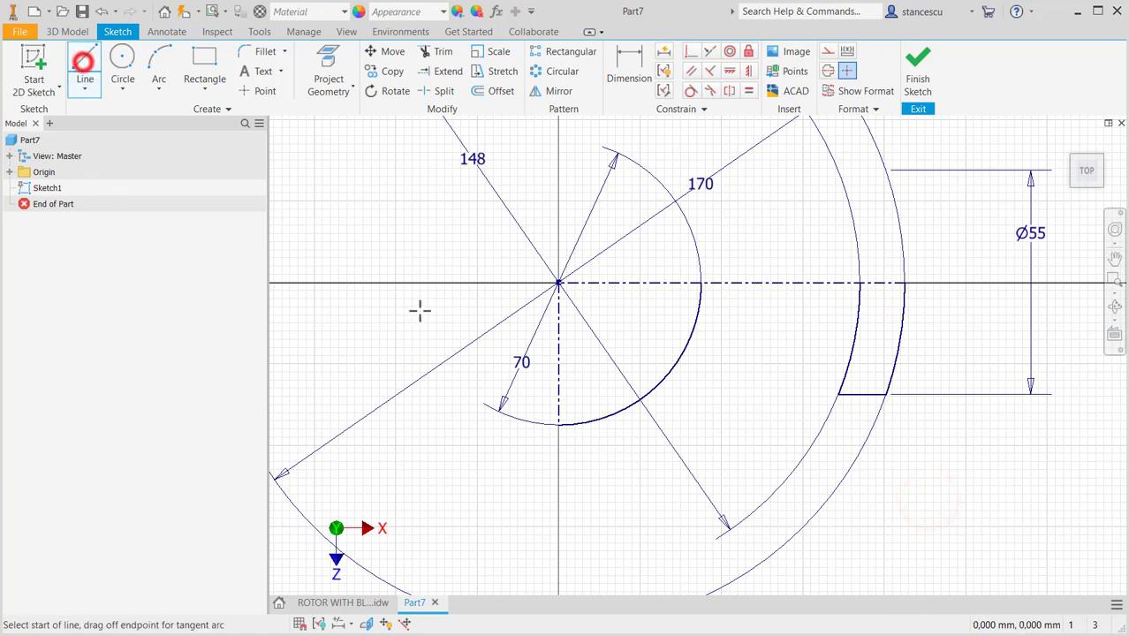
{"action": "left_click", "coordinate": [559, 403]}
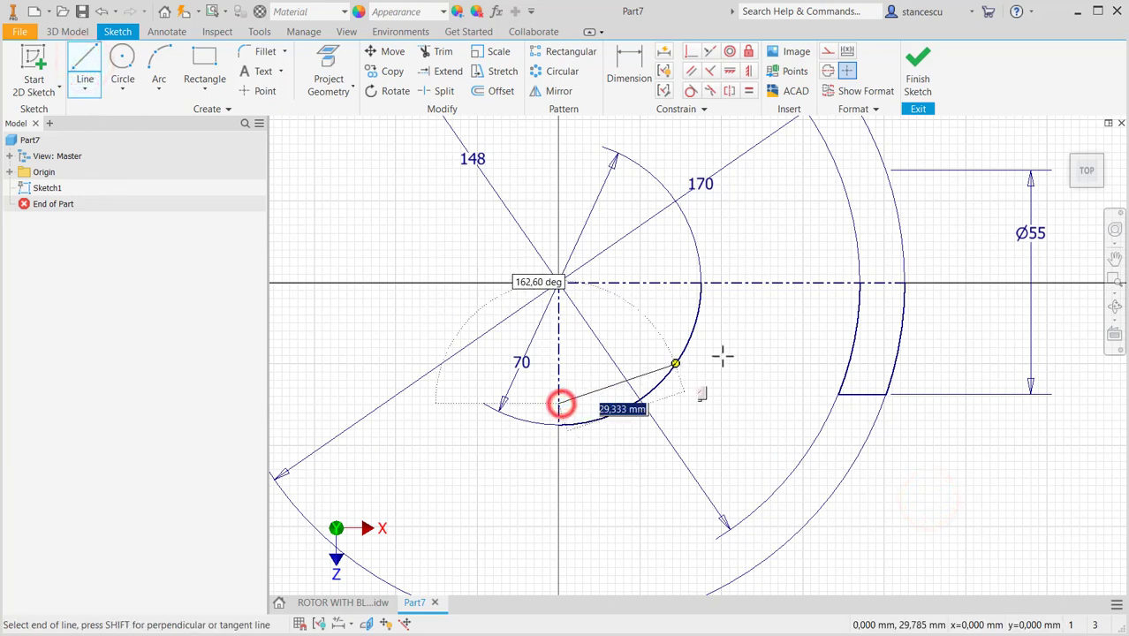
{"action": "left_click", "coordinate": [895, 365]}
{"action": "key", "text": "Escape"}
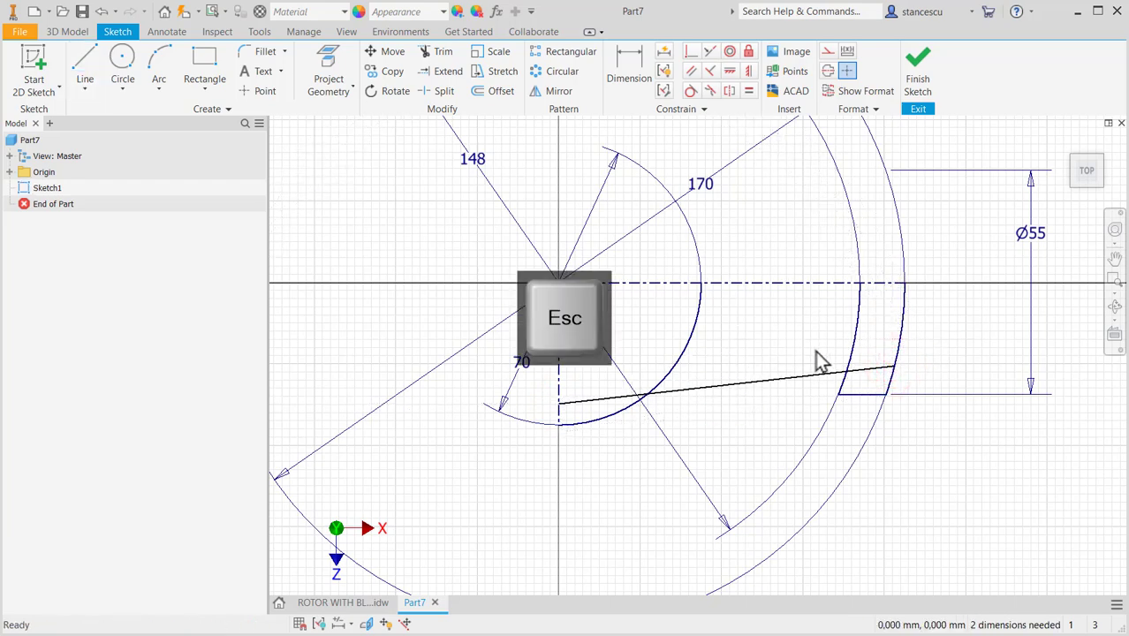
{"action": "left_click_drag", "start_coordinate": [814, 352], "coordinate": [787, 421]}
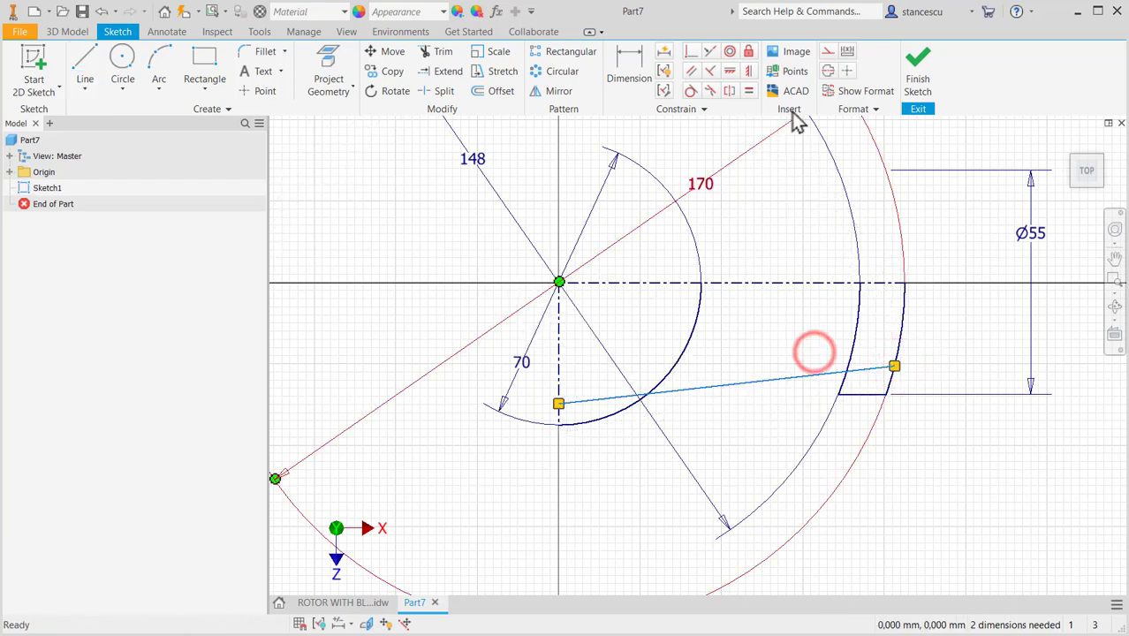
{"action": "left_click", "coordinate": [829, 52]}
Step: Dimension the construction line's endpoint on the vertical centerline about the horizontal centerline with a 36 mm diameter
{"action": "left_click", "coordinate": [623, 63]}
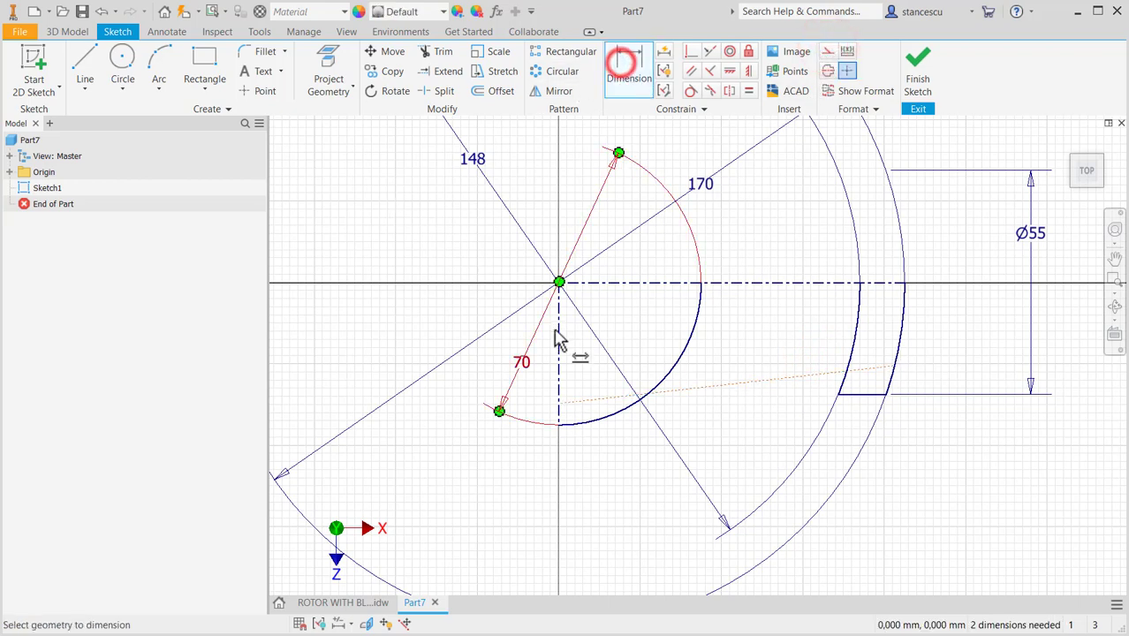
{"action": "left_click", "coordinate": [612, 282]}
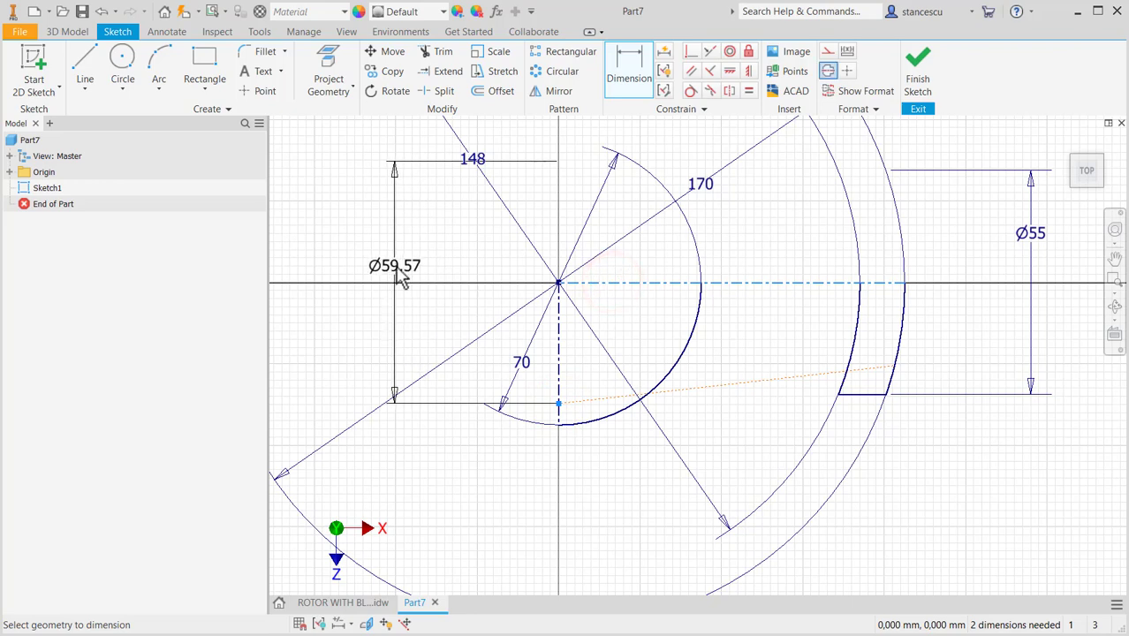
{"action": "left_click", "coordinate": [399, 277]}
{"action": "type", "text": "3"}
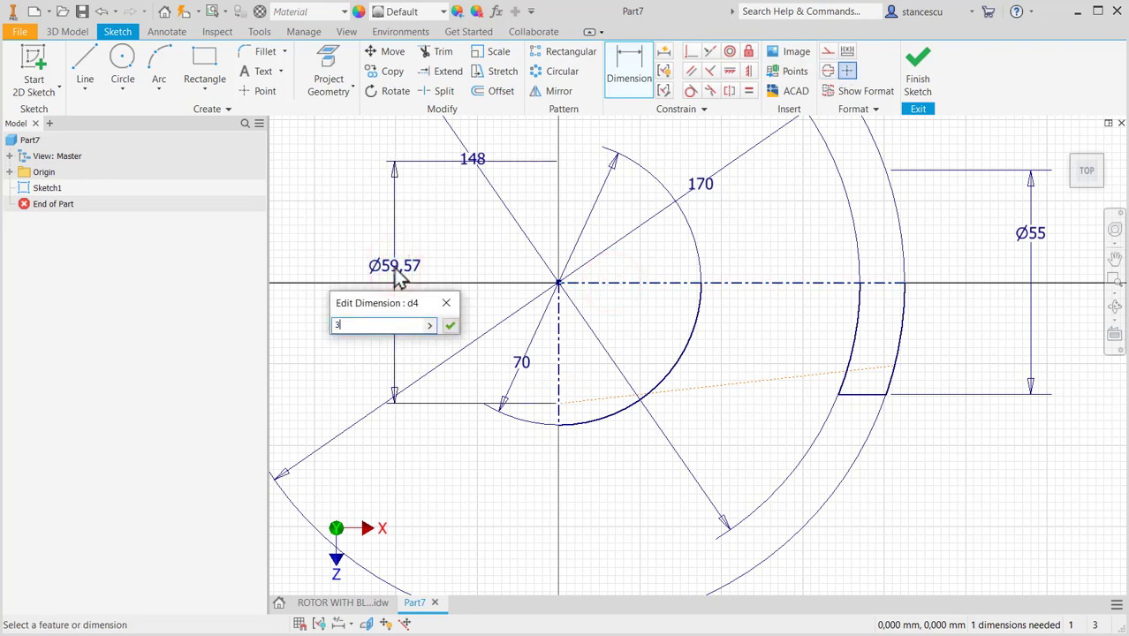
{"action": "type", "text": "6"}
{"action": "key", "text": "Return"}
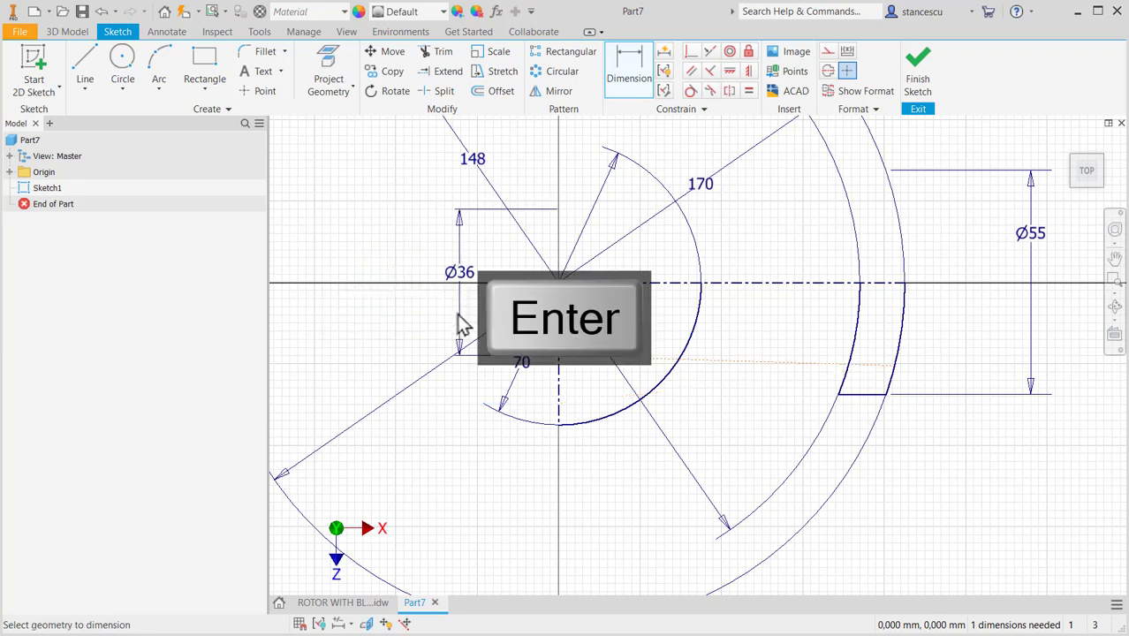
Step: Dimension the construction line's endpoint on the outer arc about the horizontal centerline as a 14 mm diameter, and place the dimension farther from the arc
{"action": "left_click", "coordinate": [893, 368]}
{"action": "left_click", "coordinate": [875, 283]}
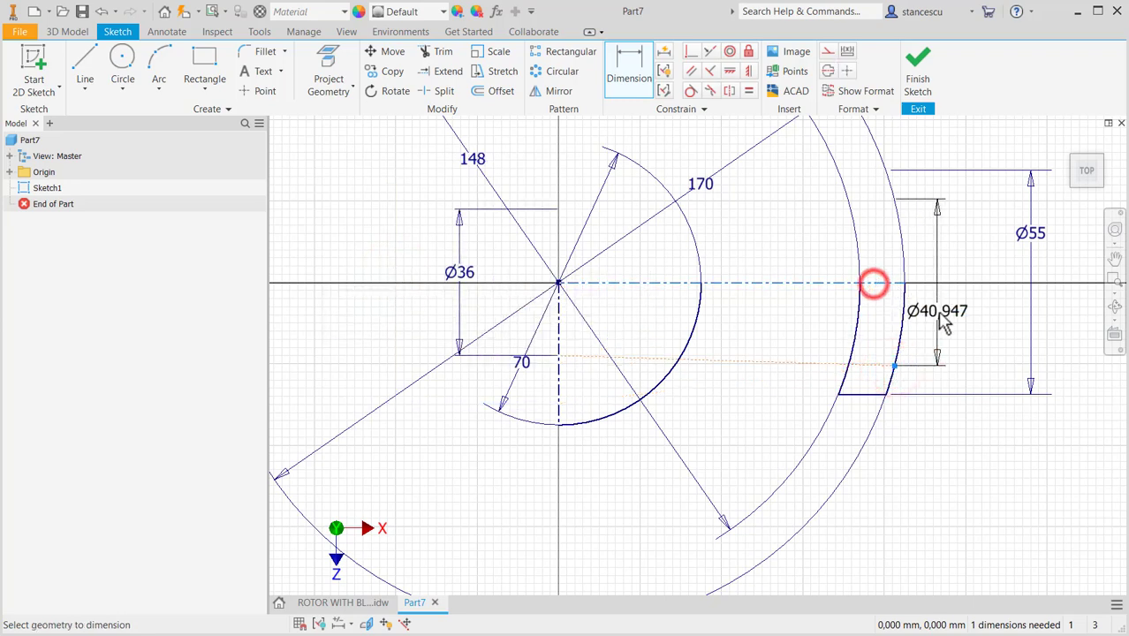
{"action": "left_click", "coordinate": [952, 322]}
{"action": "type", "text": "14"}
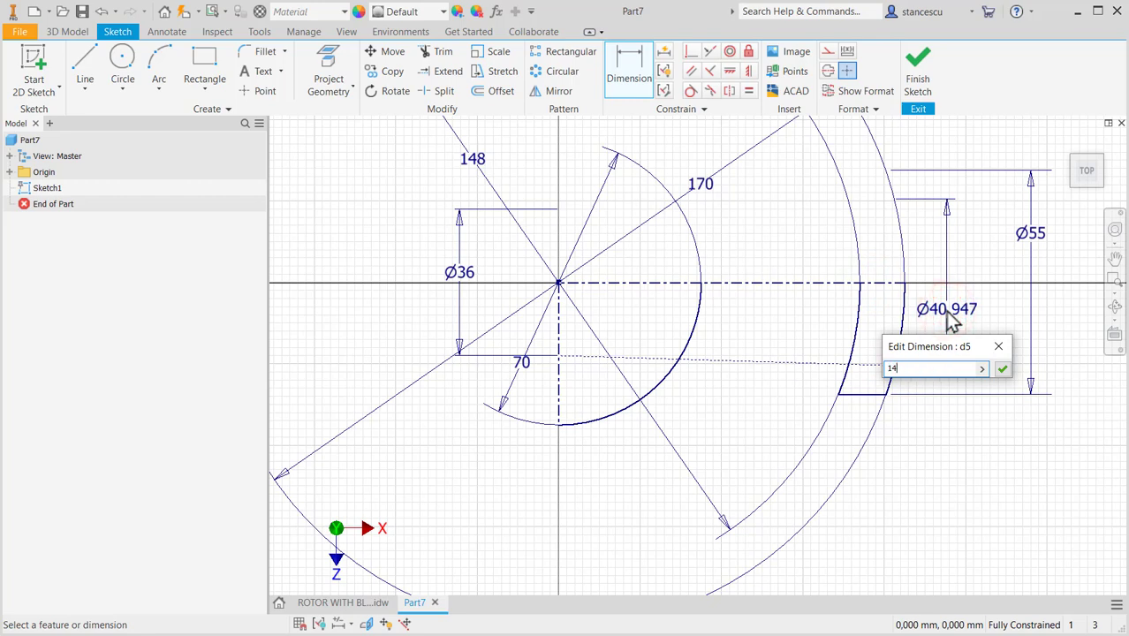
{"action": "key", "text": "Return"}
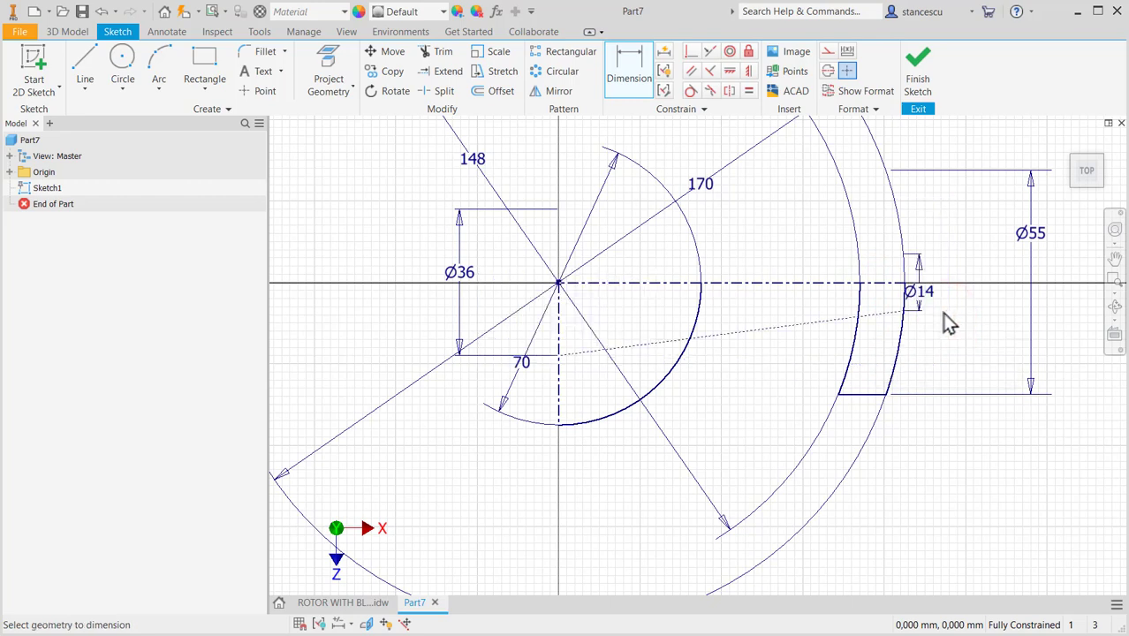
{"action": "key", "text": "Escape"}
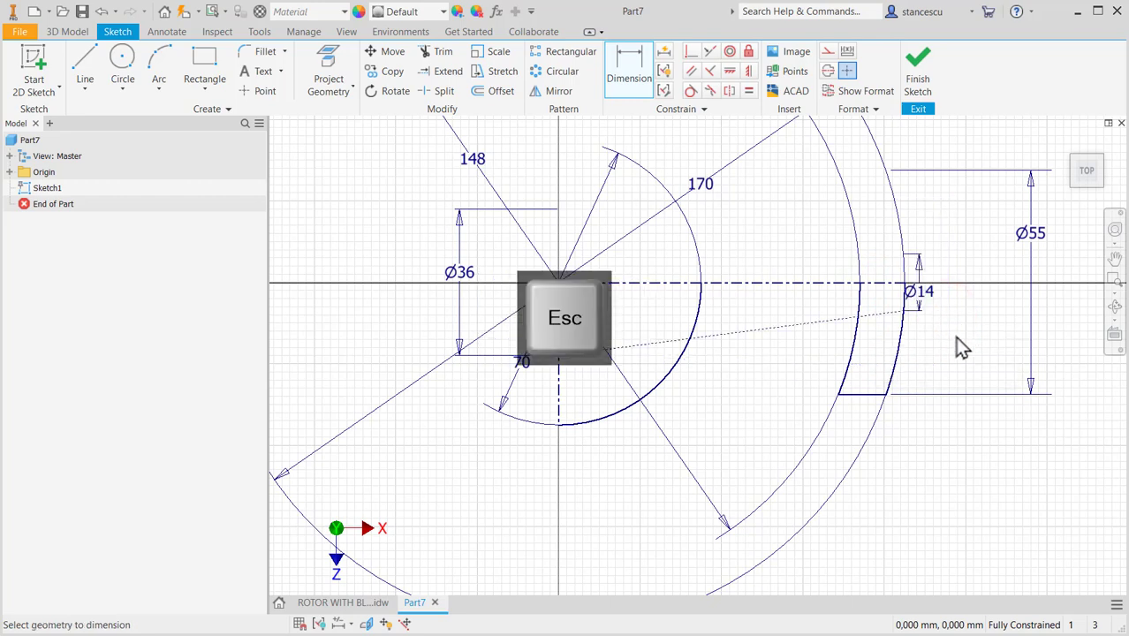
{"action": "left_click_drag", "start_coordinate": [919, 297], "coordinate": [960, 319]}
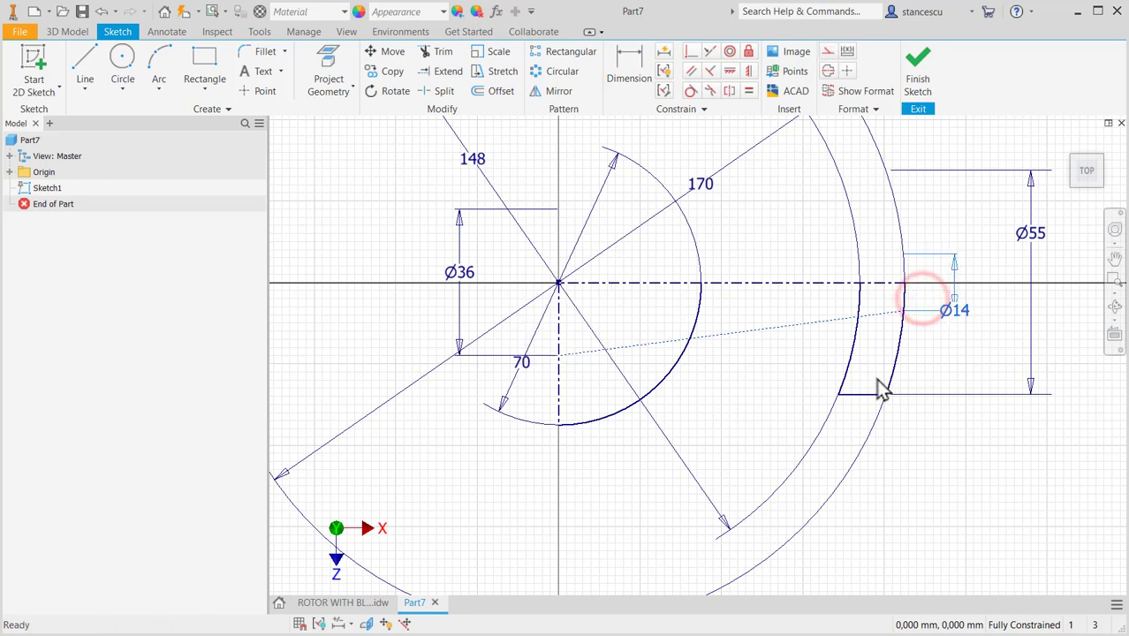
Step: Trim the 70 mm arc above the slanted construction line and draw a vertical line joining the two, about 27 mm from the vertical centerline
{"action": "left_click", "coordinate": [436, 51]}
{"action": "left_click", "coordinate": [700, 316]}
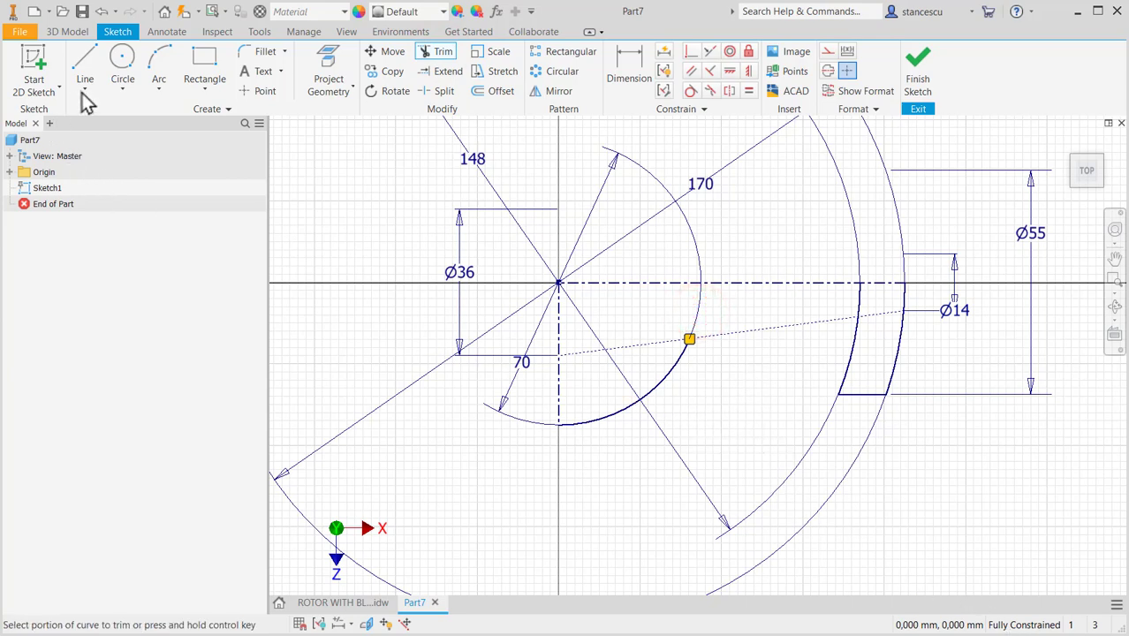
{"action": "left_click", "coordinate": [84, 64]}
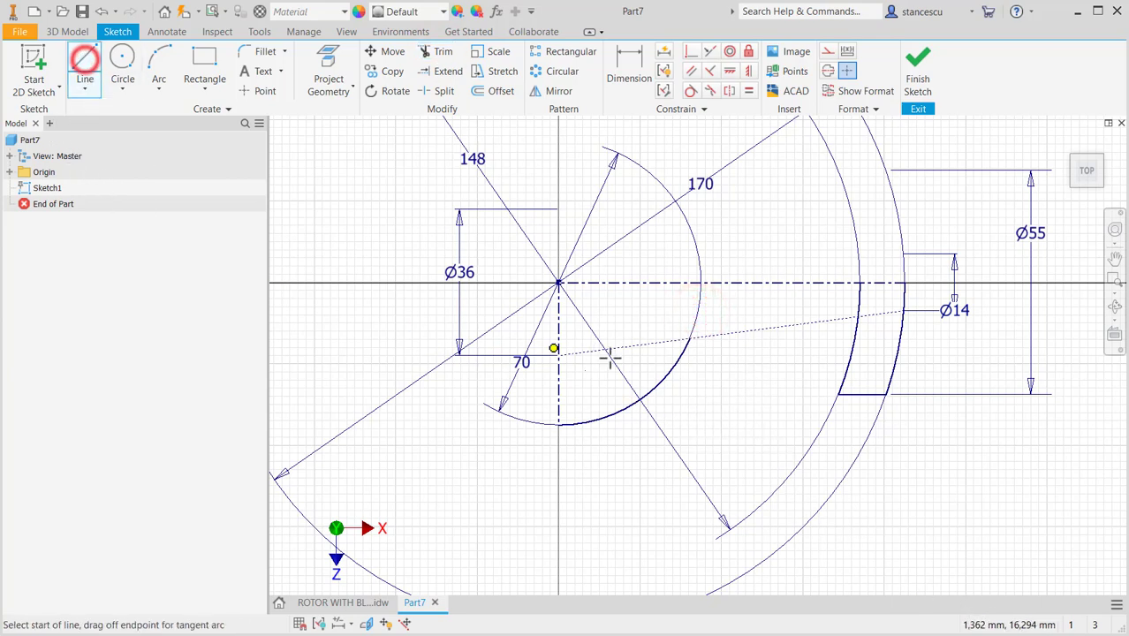
{"action": "left_click", "coordinate": [668, 372]}
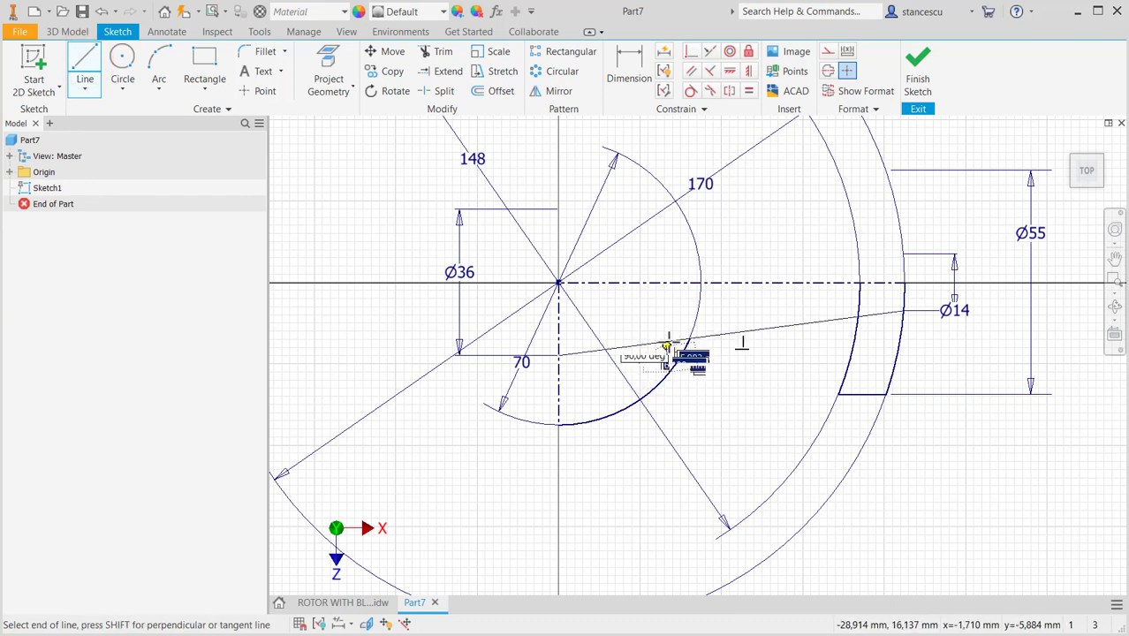
{"action": "scroll", "coordinate": [668, 338], "scroll_direction": "up", "scroll_amount": 2}
{"action": "left_click", "coordinate": [670, 342]}
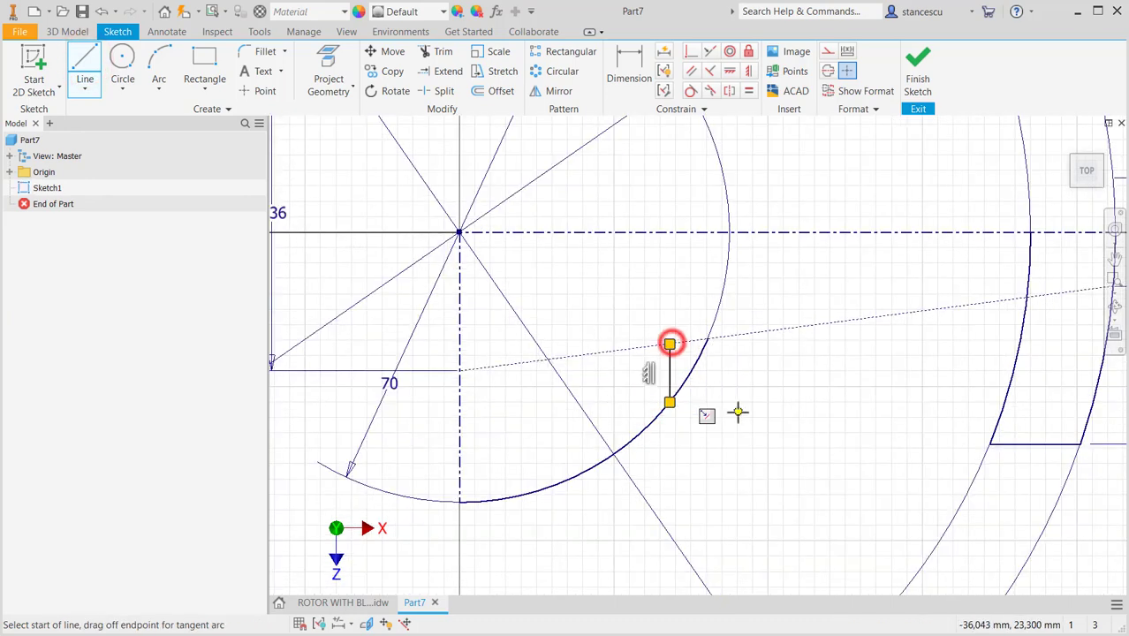
Step: Dimension the short vertical line about the vertical centerline with a 59 mm diameter, as given in the rotor drawing
{"action": "scroll", "coordinate": [758, 394], "scroll_direction": "down", "scroll_amount": 2}
{"action": "middle_click_drag", "start_coordinate": [786, 406], "coordinate": [728, 370]}
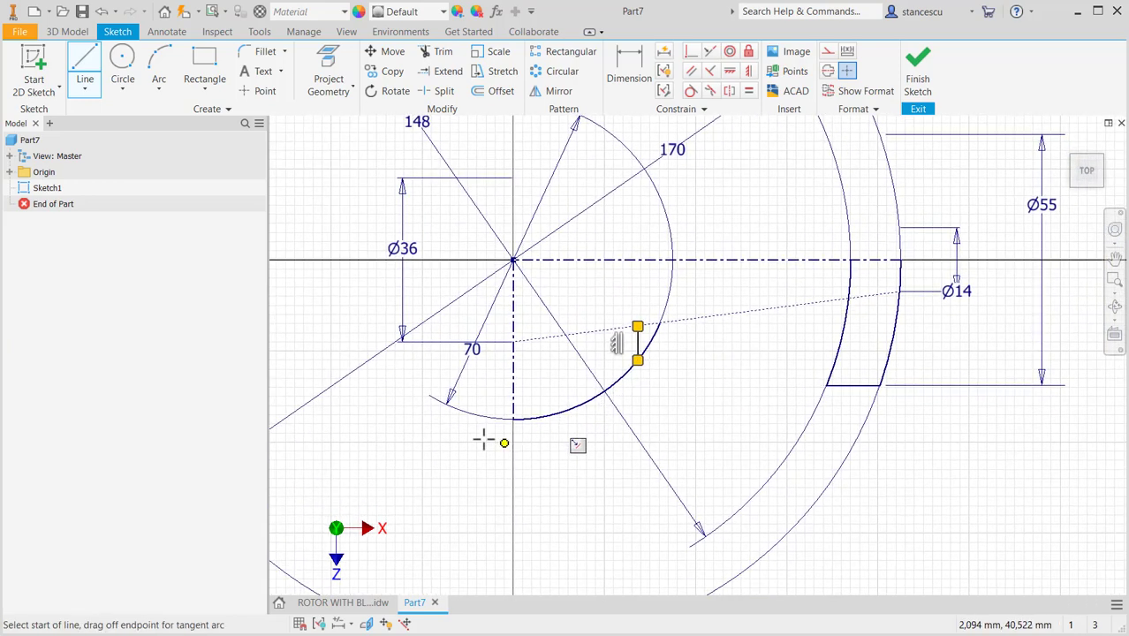
{"action": "left_click", "coordinate": [343, 605]}
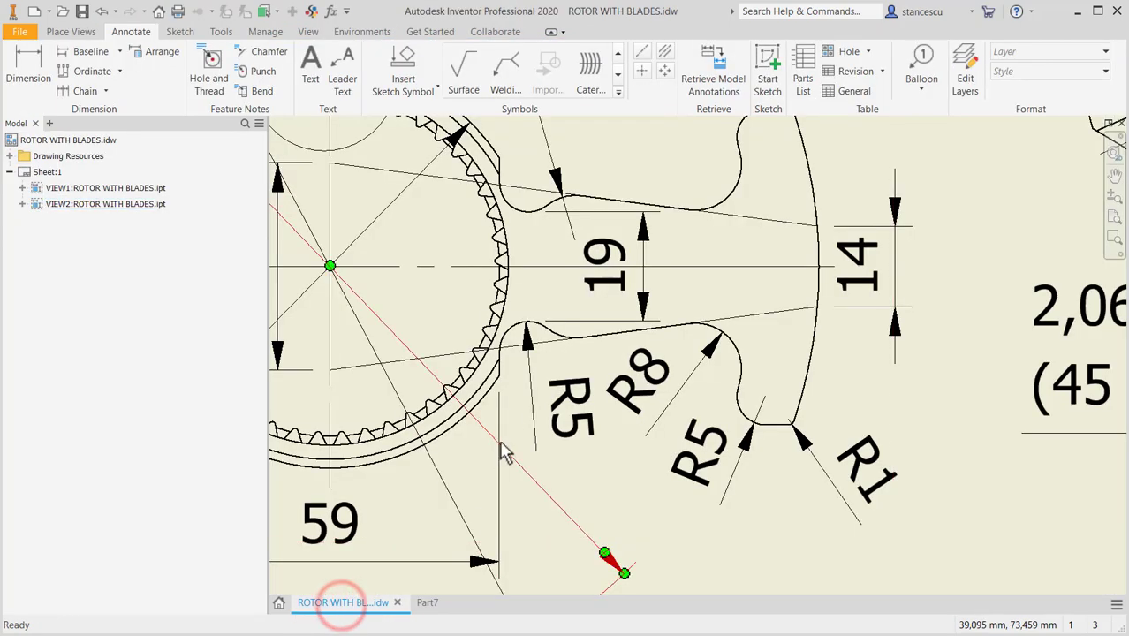
{"action": "middle_click_drag", "start_coordinate": [536, 449], "coordinate": [719, 411]}
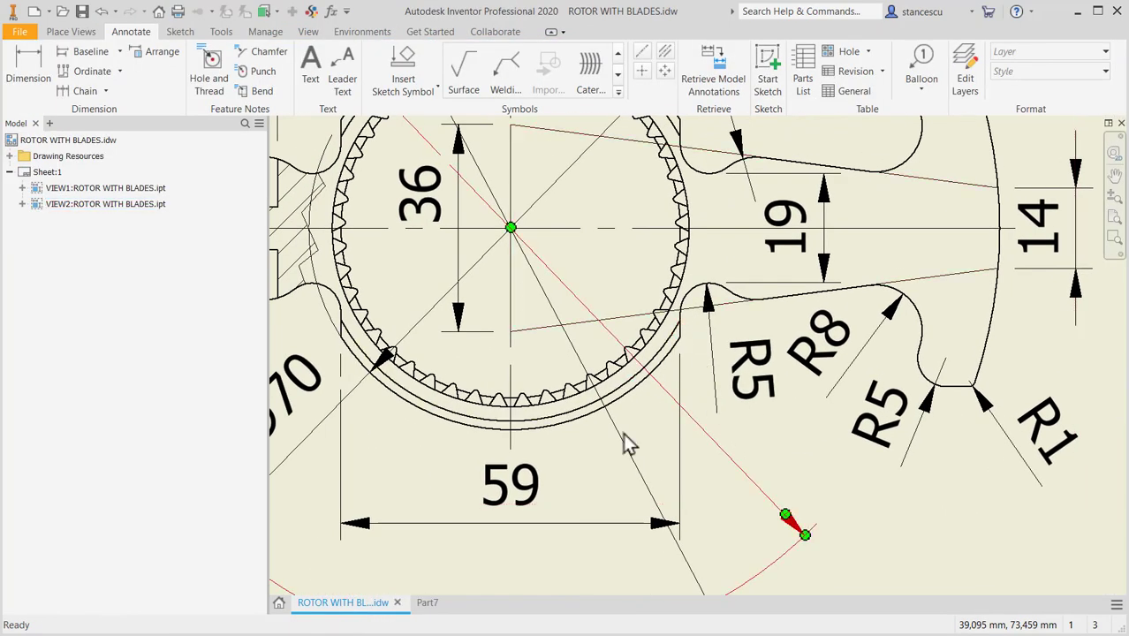
{"action": "left_click", "coordinate": [421, 604]}
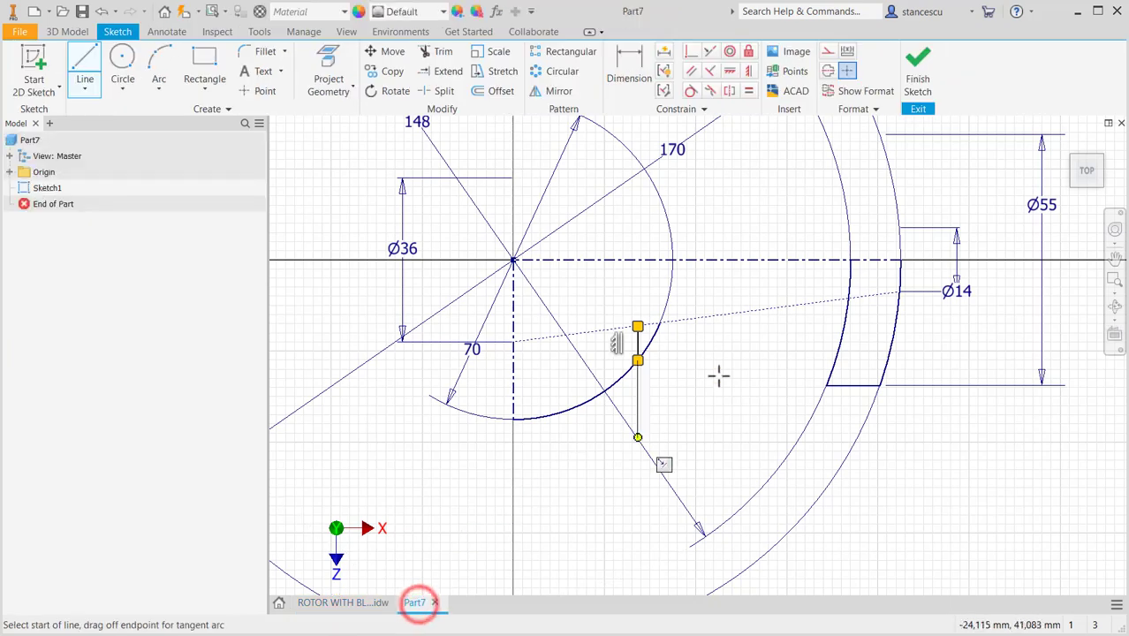
{"action": "left_click", "coordinate": [633, 69]}
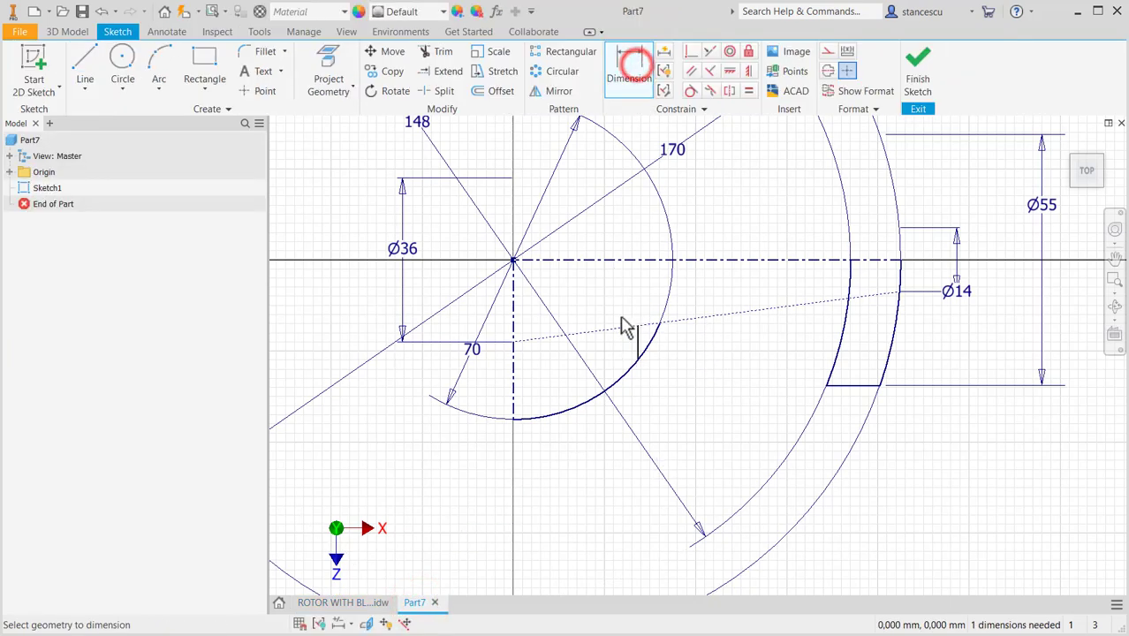
{"action": "left_click", "coordinate": [638, 342]}
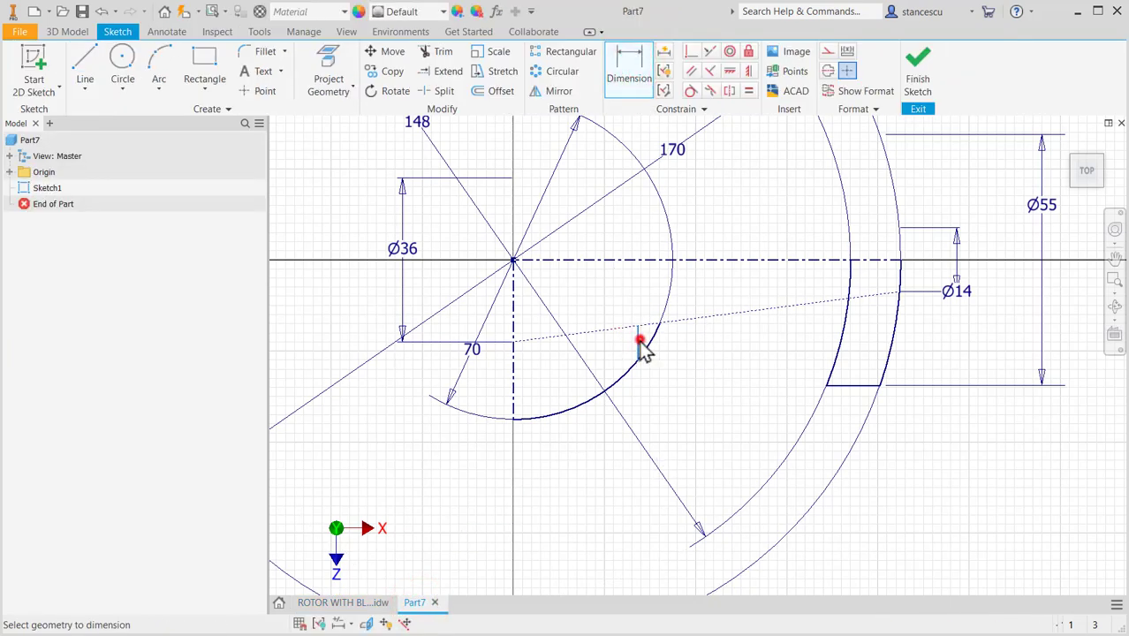
{"action": "left_click", "coordinate": [515, 373]}
{"action": "left_click", "coordinate": [515, 500]}
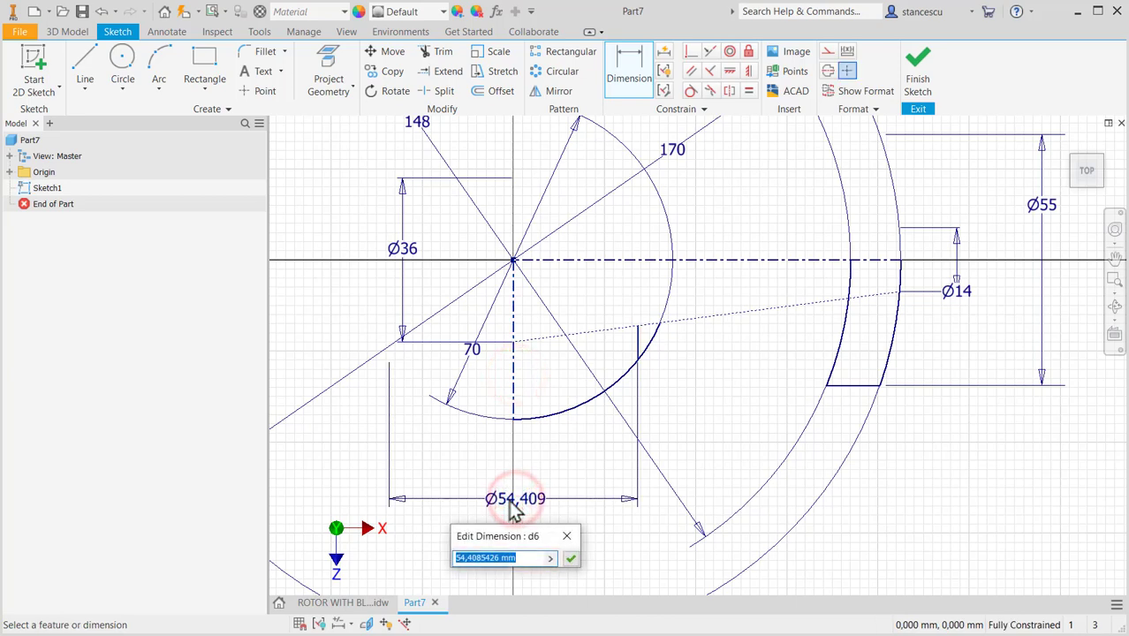
{"action": "key", "text": "Return"}
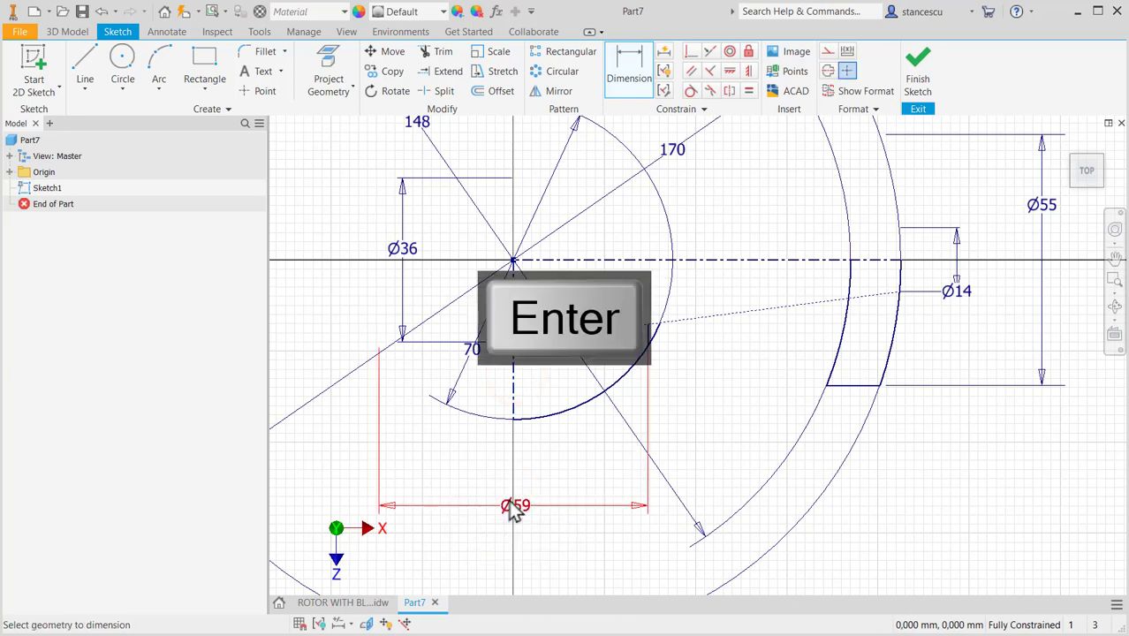
Step: Trim the 70 mm arc piece beyond the short vertical line and reposition the 14 mm dimension farther out
{"action": "left_click", "coordinate": [439, 51]}
{"action": "left_click", "coordinate": [655, 332]}
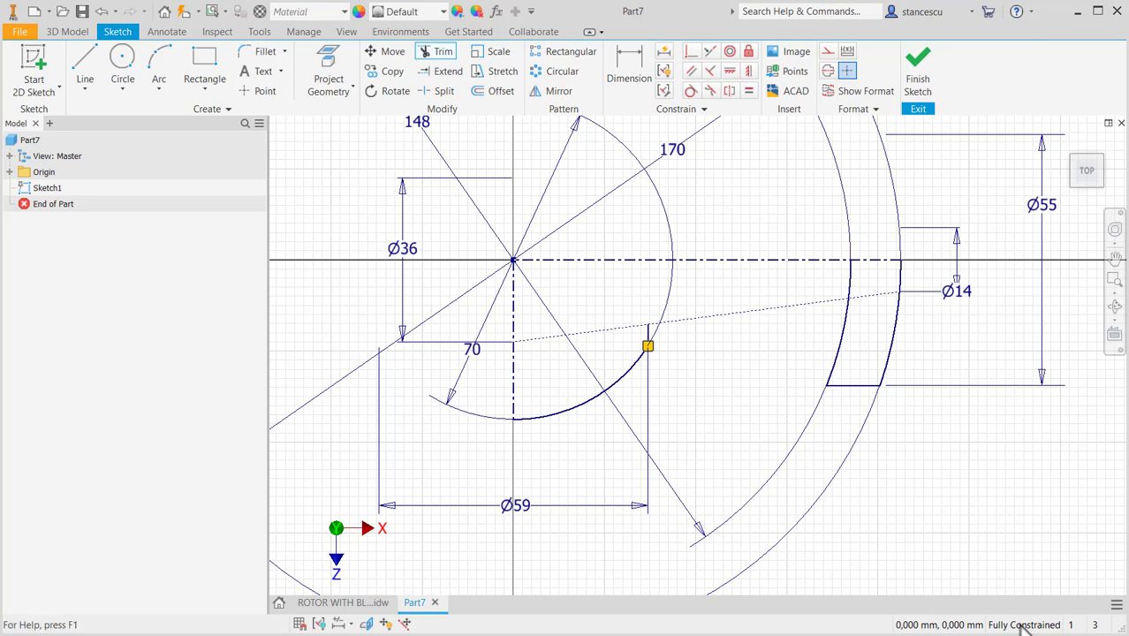
{"action": "left_click", "coordinate": [729, 397]}
{"action": "key", "text": "Escape"}
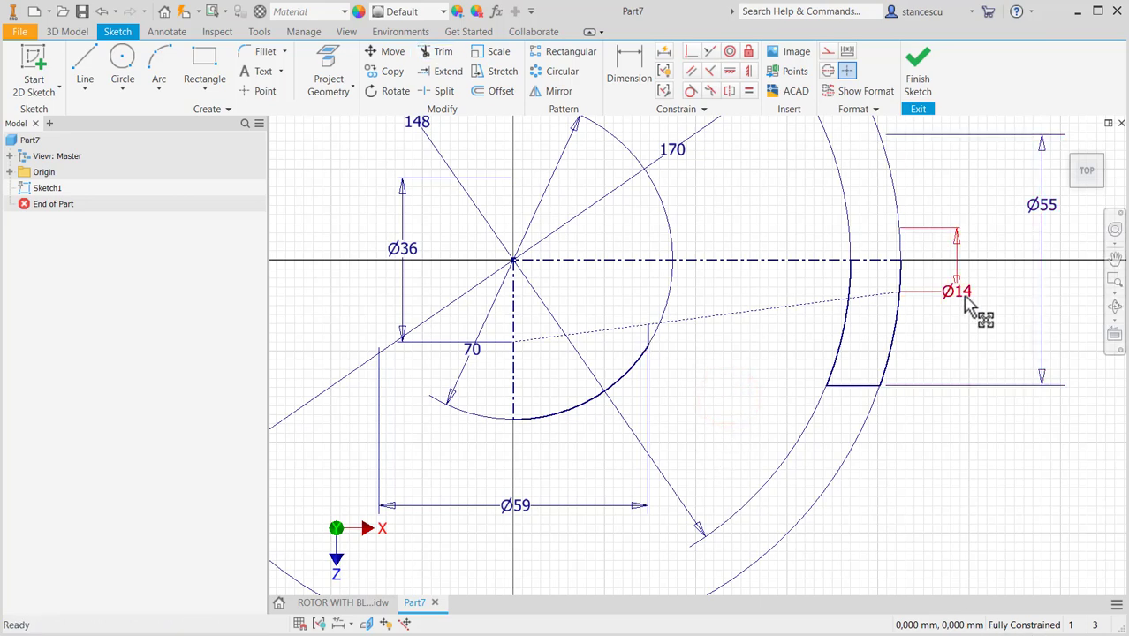
{"action": "left_click_drag", "start_coordinate": [959, 293], "coordinate": [970, 274]}
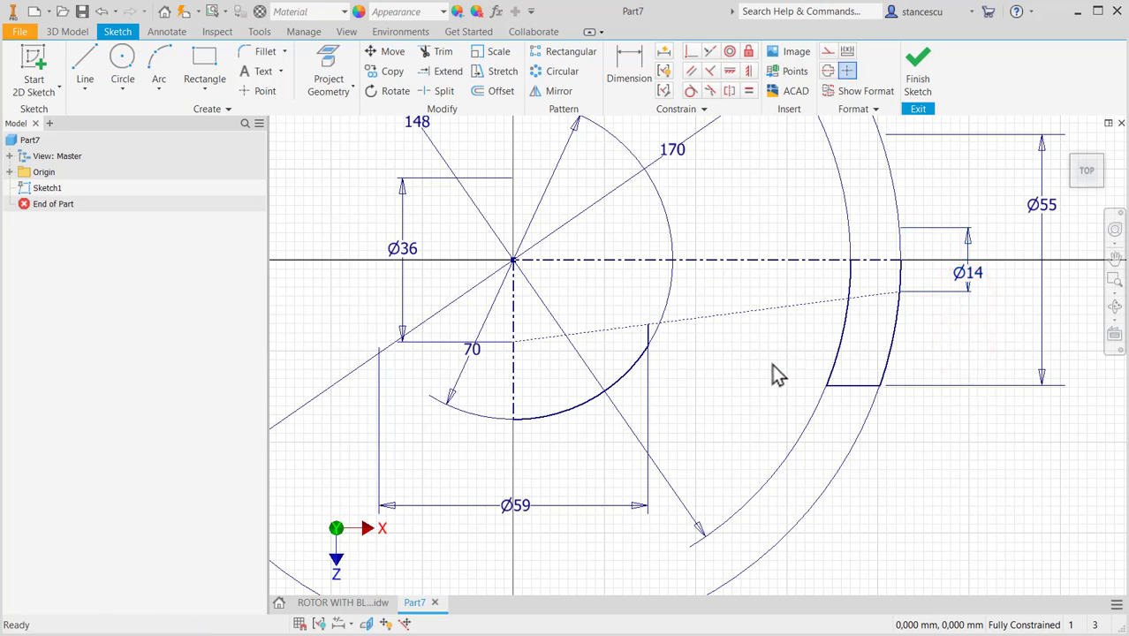
Step: Draw a horizontal line about 10 mm below the horizontal centerline, starting inside the 70 mm arc and ending before the slanted construction line
{"action": "left_click", "coordinate": [89, 72]}
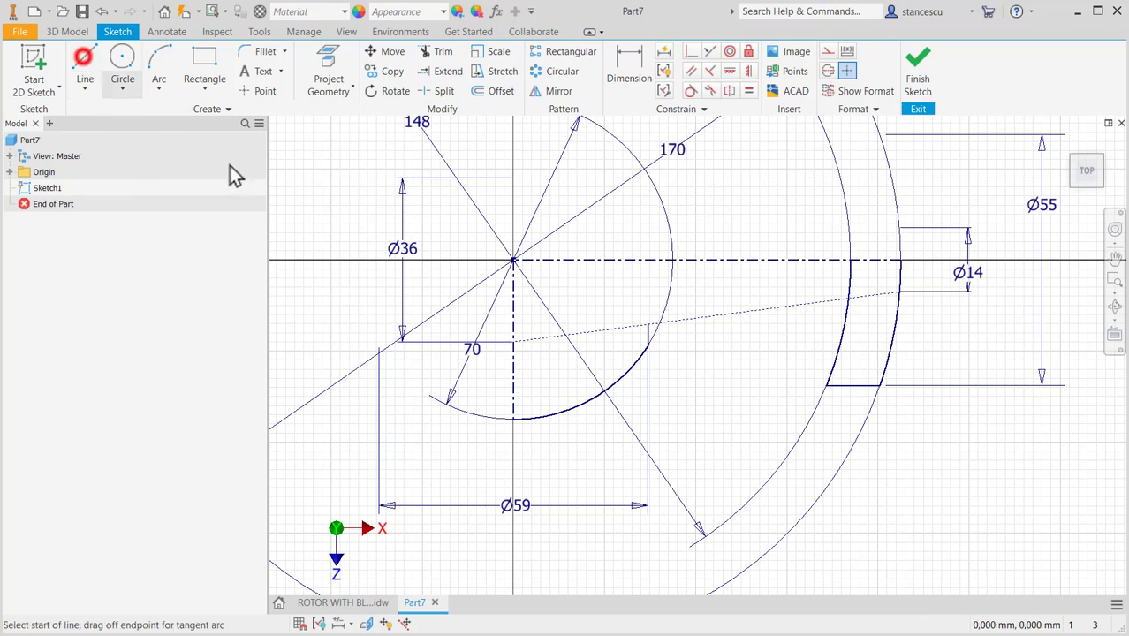
{"action": "left_click", "coordinate": [604, 304]}
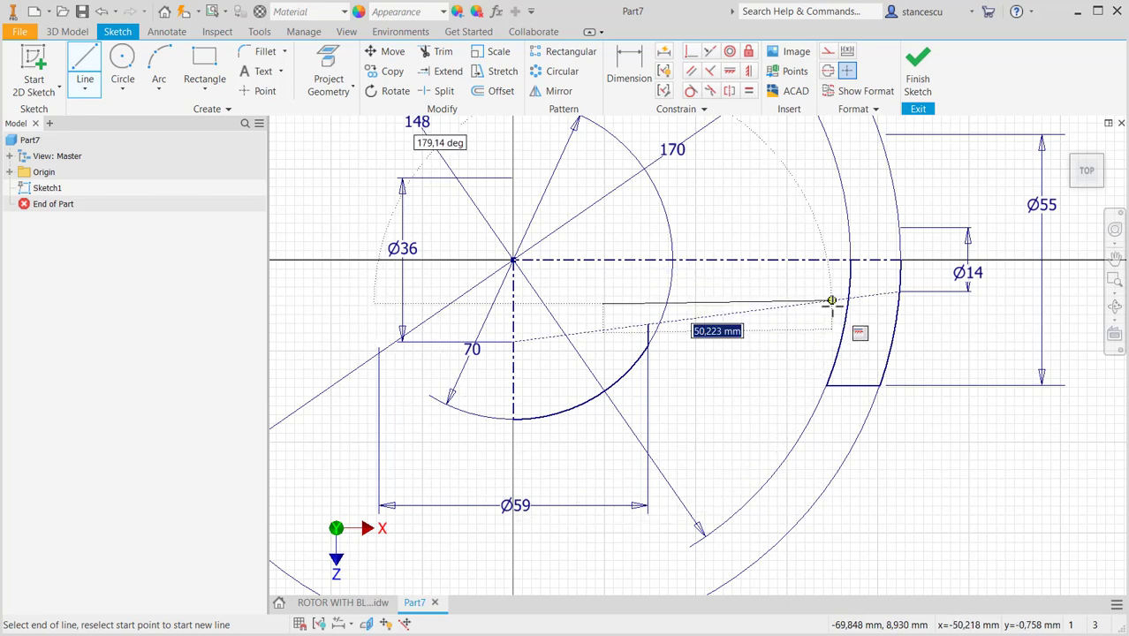
{"action": "left_click", "coordinate": [747, 304]}
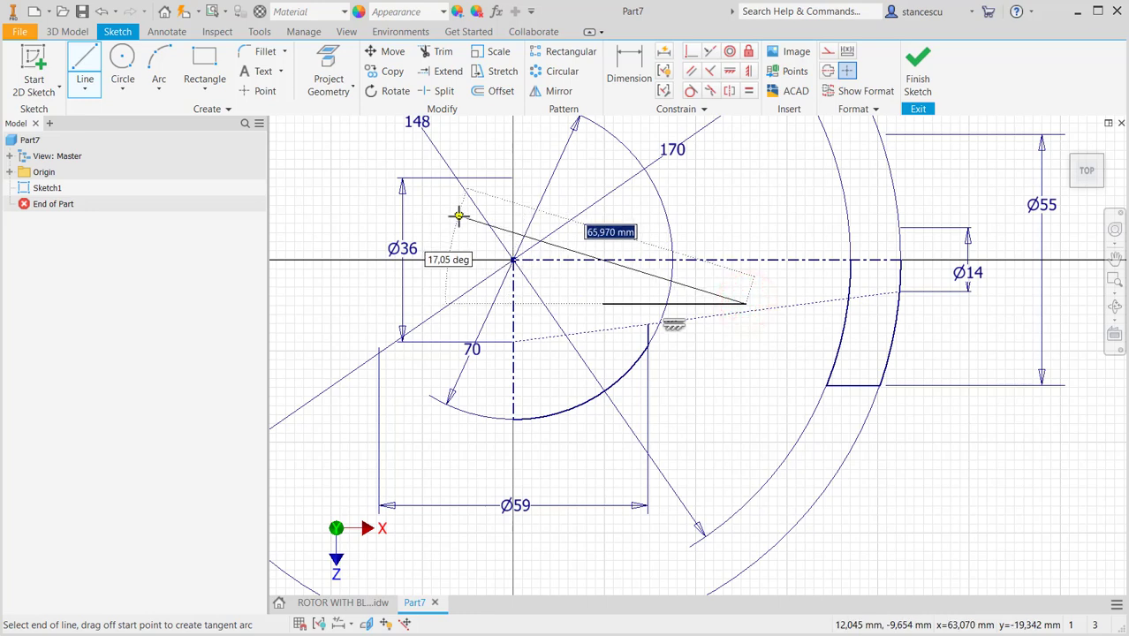
{"action": "key", "text": "Escape"}
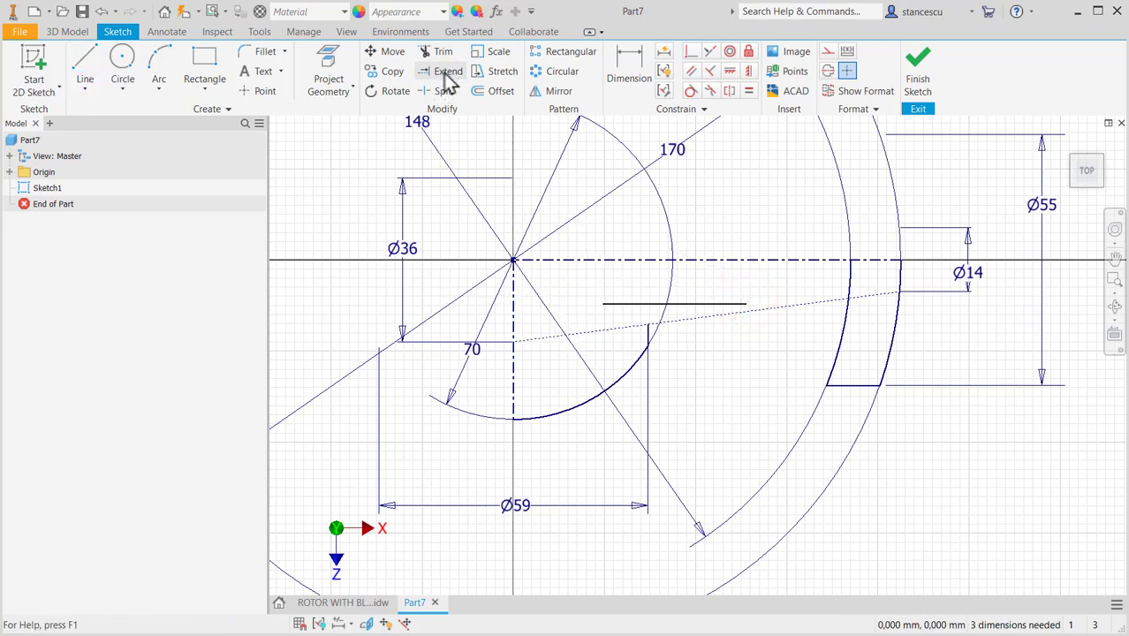
Step: Extend the new horizontal line to the slanted construction line and convert it to construction geometry
{"action": "left_click", "coordinate": [731, 303]}
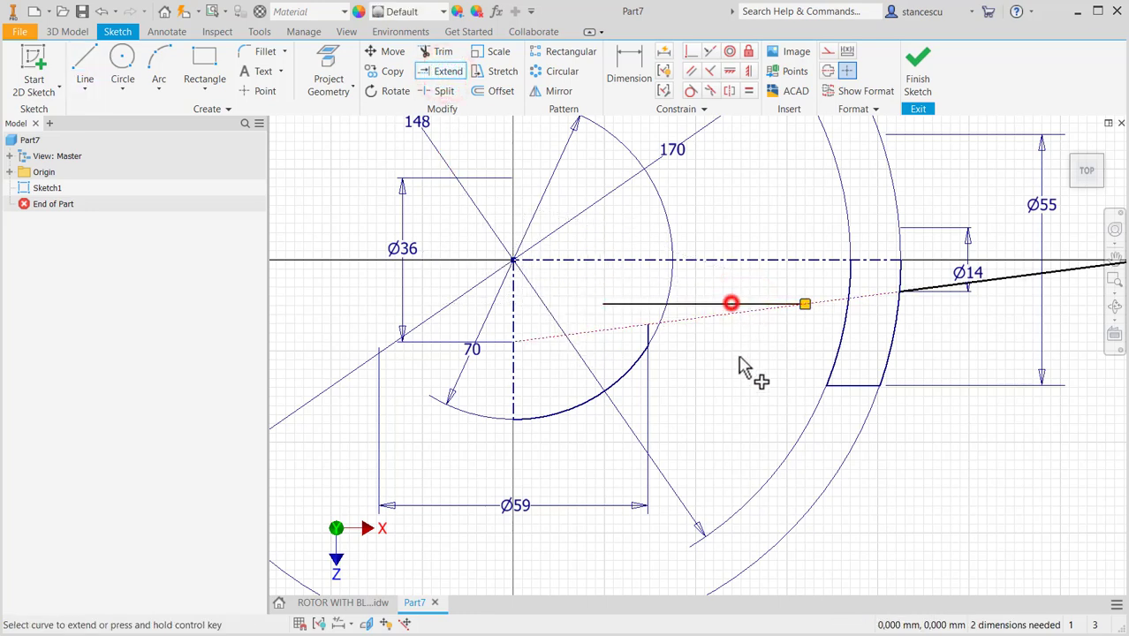
{"action": "key", "text": "Escape"}
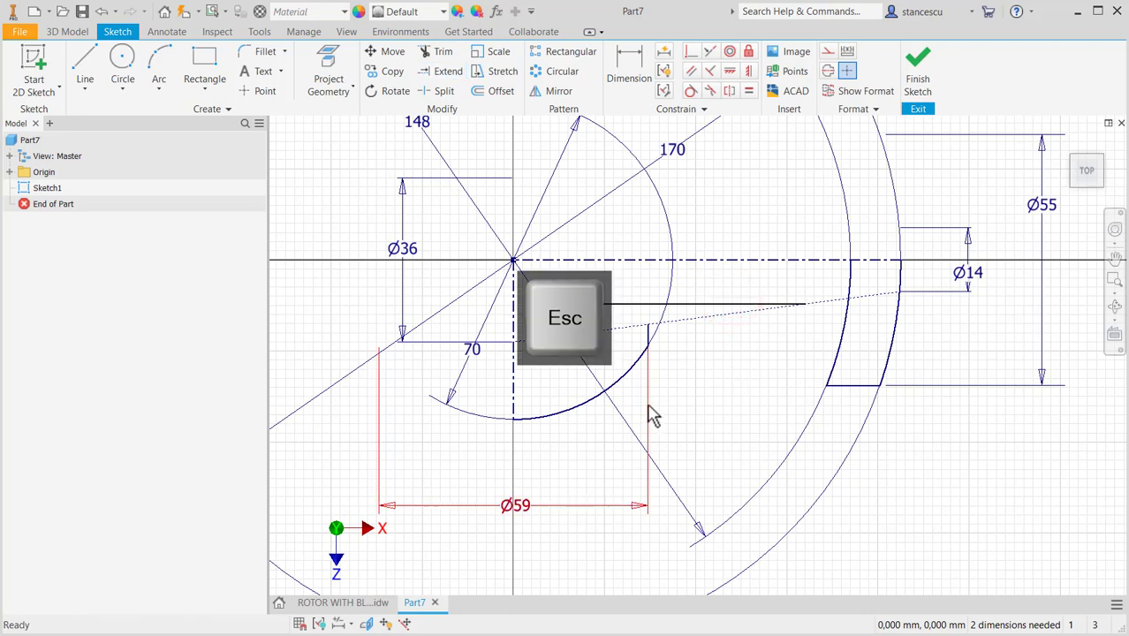
{"action": "left_click", "coordinate": [704, 306]}
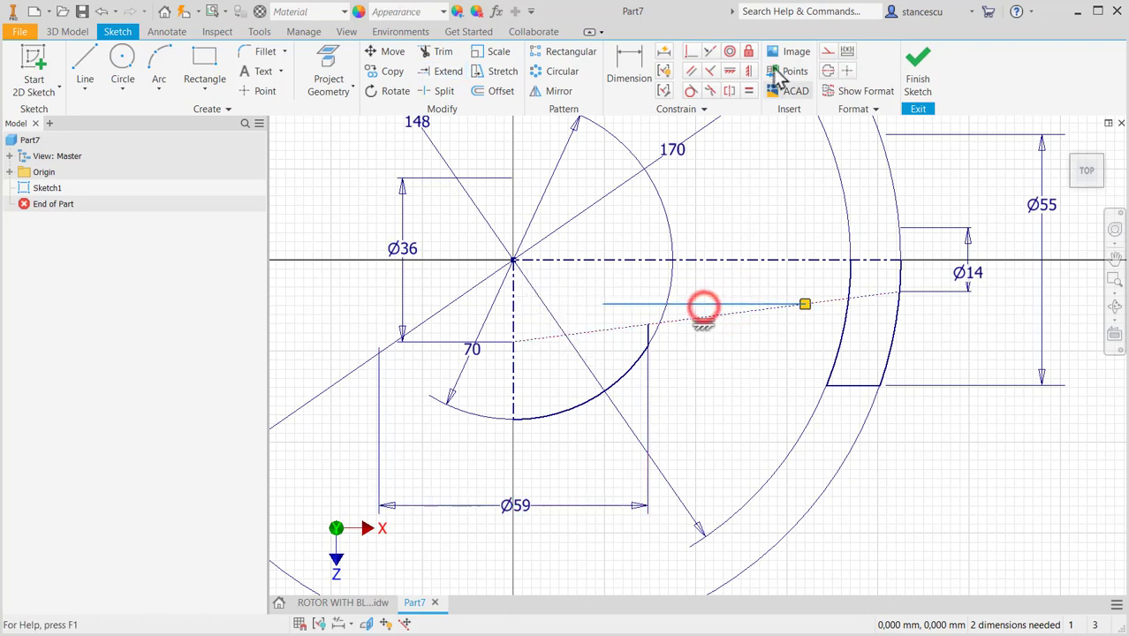
{"action": "left_click", "coordinate": [827, 50]}
{"action": "left_click", "coordinate": [744, 380]}
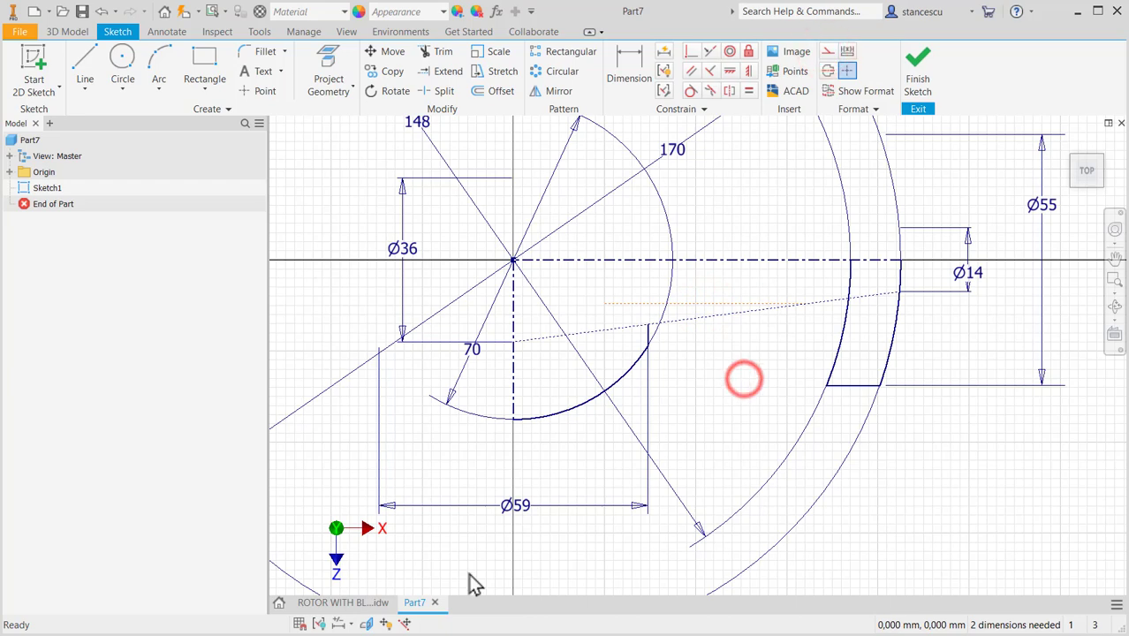
Step: Check the rotor drawing and dimension the horizontal construction line about the horizontal centerline with a 19 mm diameter
{"action": "left_click", "coordinate": [356, 603]}
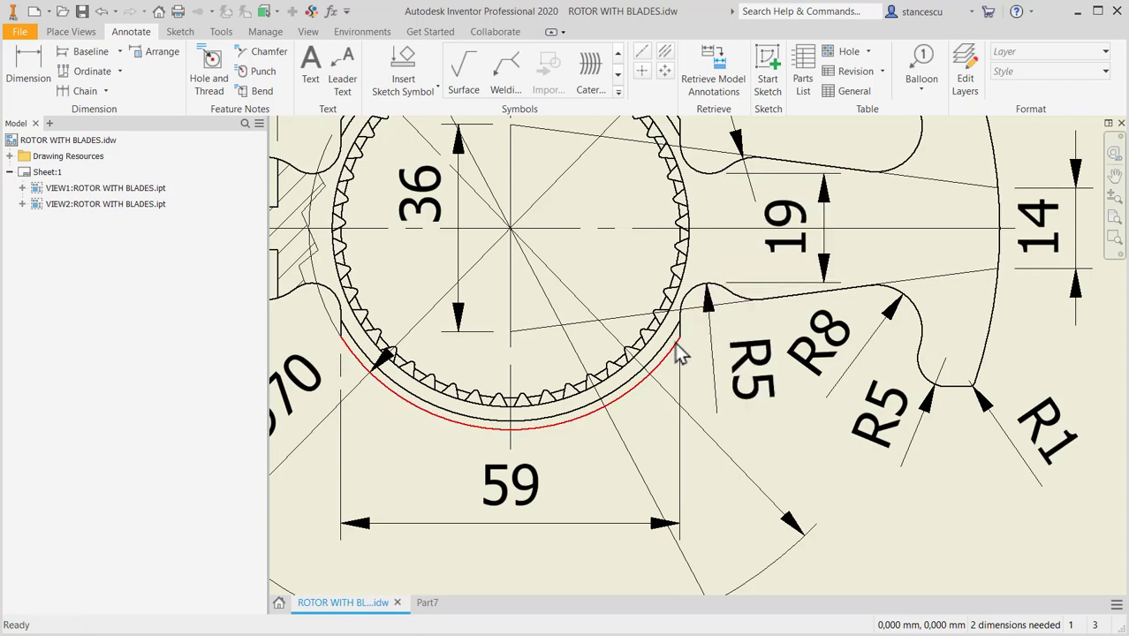
{"action": "left_click", "coordinate": [427, 603]}
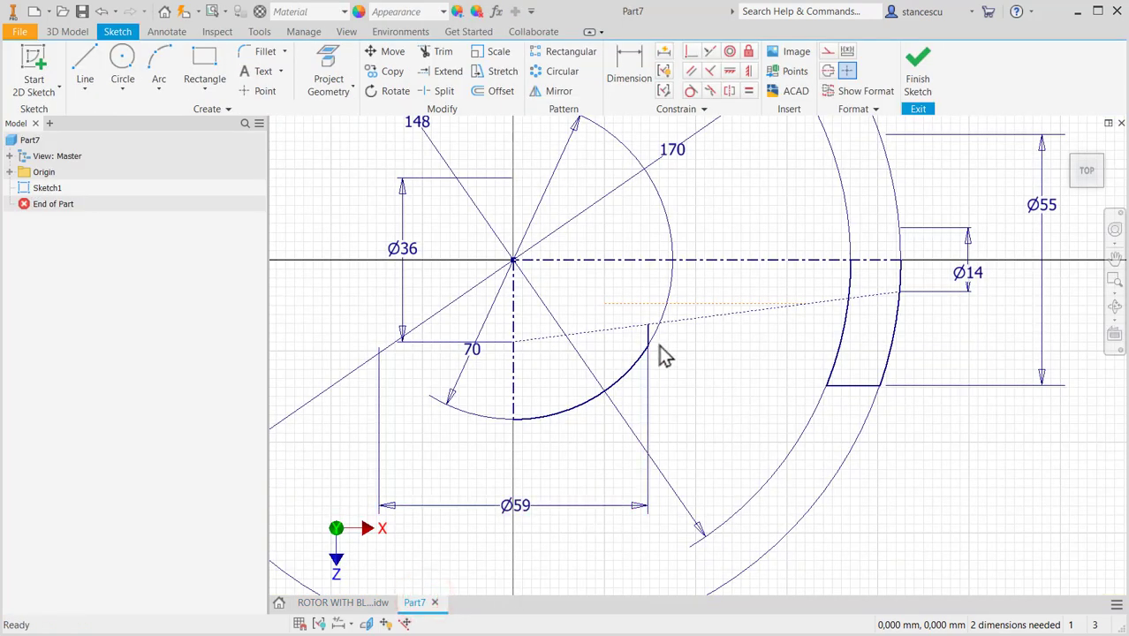
{"action": "left_click", "coordinate": [629, 63]}
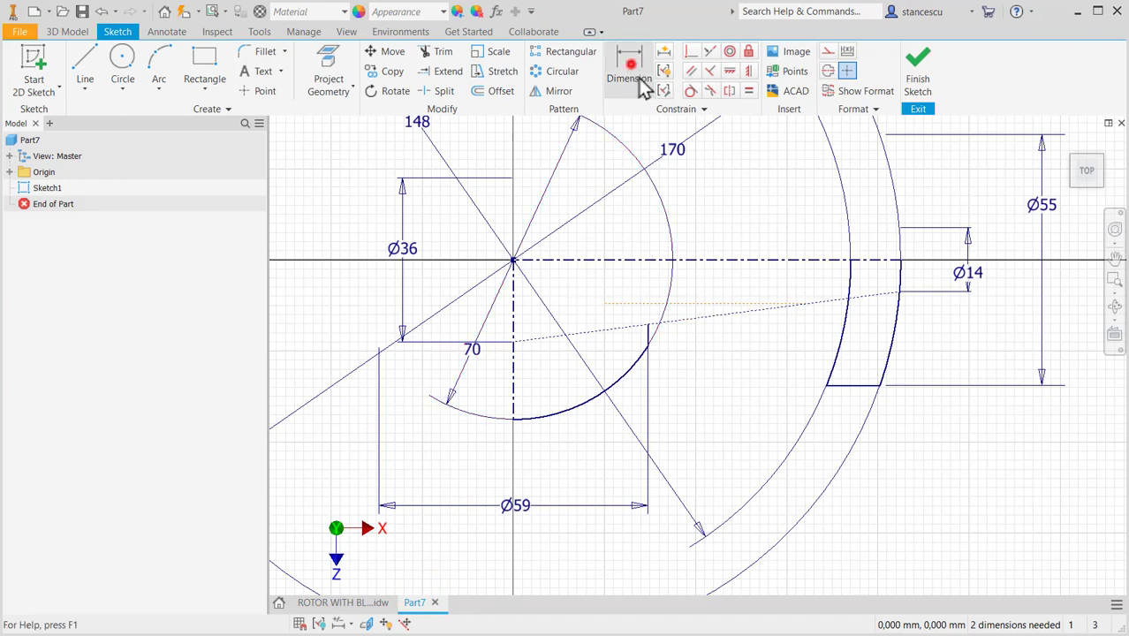
{"action": "left_click", "coordinate": [709, 307]}
{"action": "left_click", "coordinate": [727, 257]}
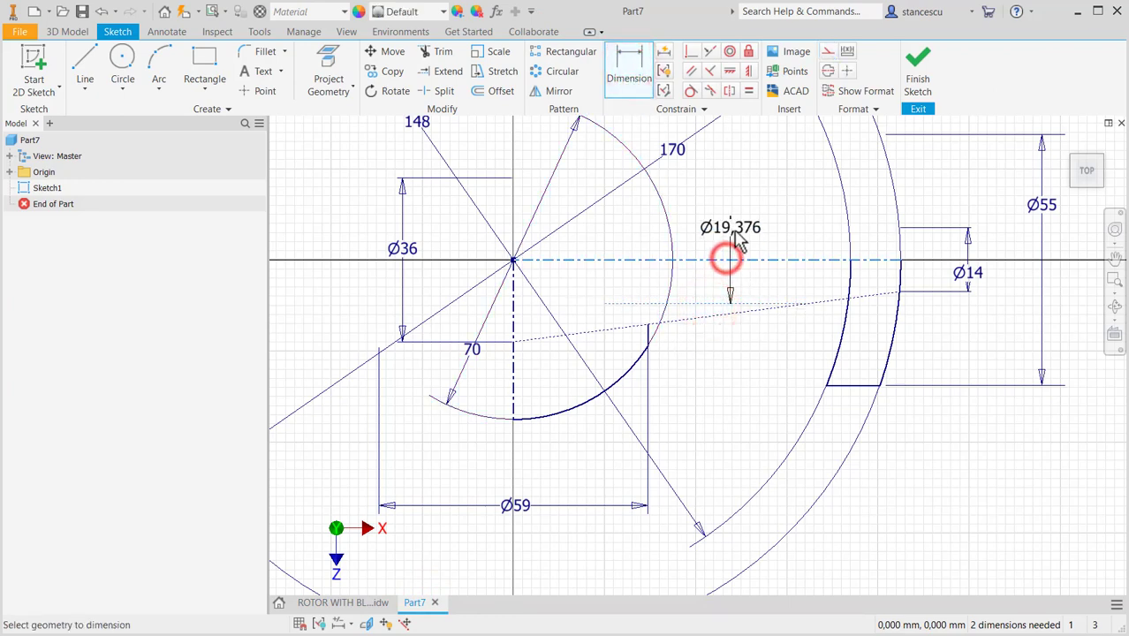
{"action": "left_click", "coordinate": [734, 240]}
{"action": "type", "text": "19"}
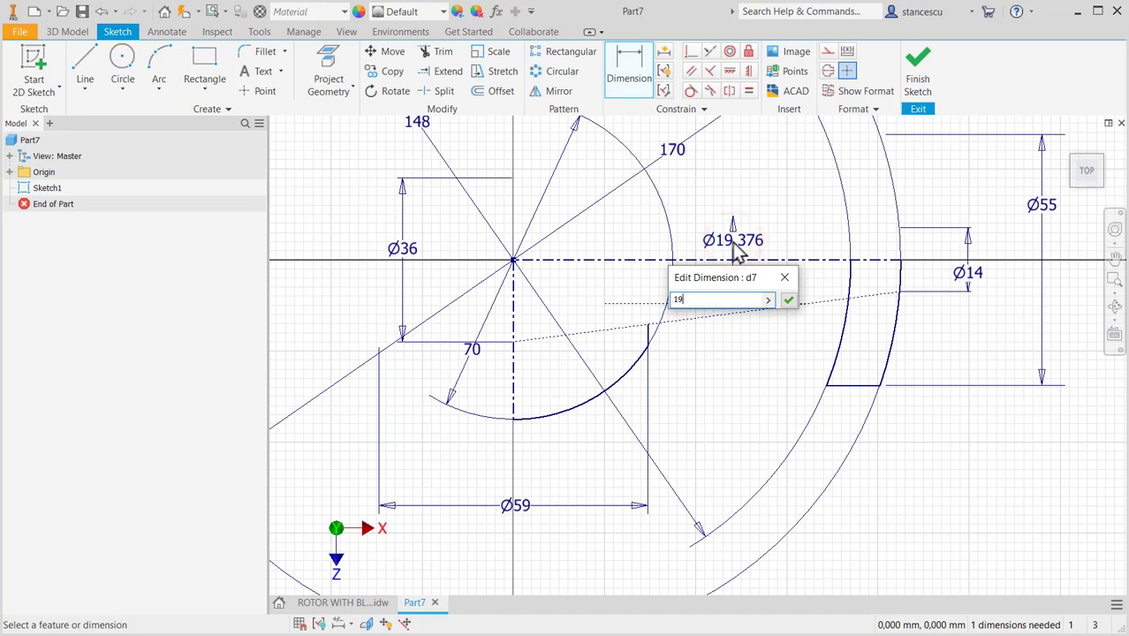
{"action": "key", "text": "Return"}
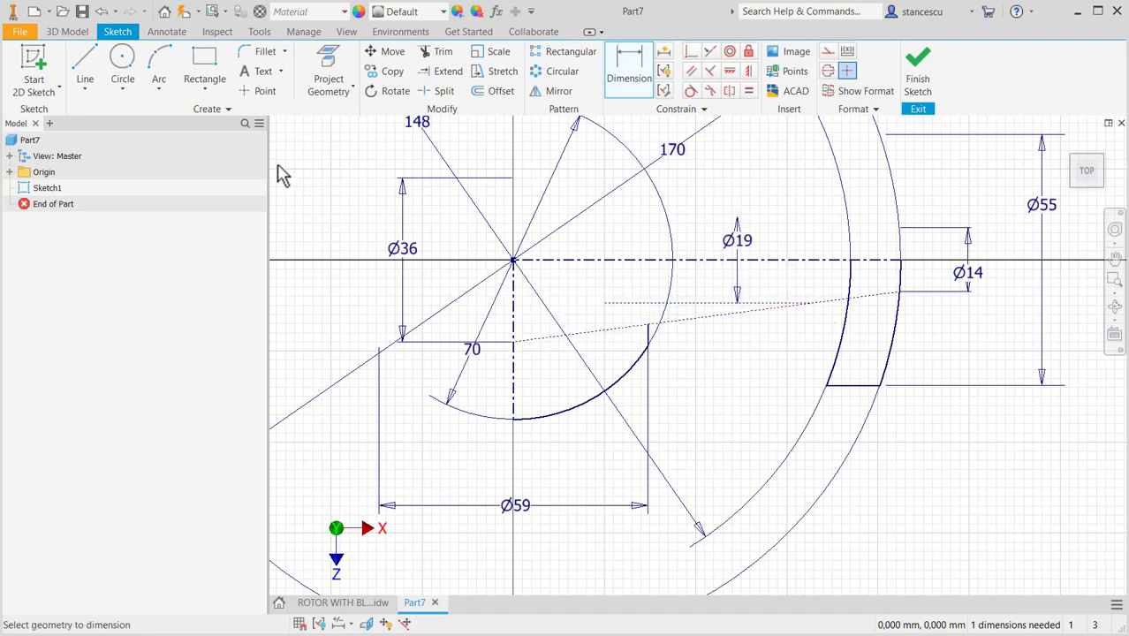
Step: Add 5 mm fillets between the short vertical line and horizontal construction line, and between the 148 mm arc and the blade's lower edge
{"action": "left_click", "coordinate": [261, 51]}
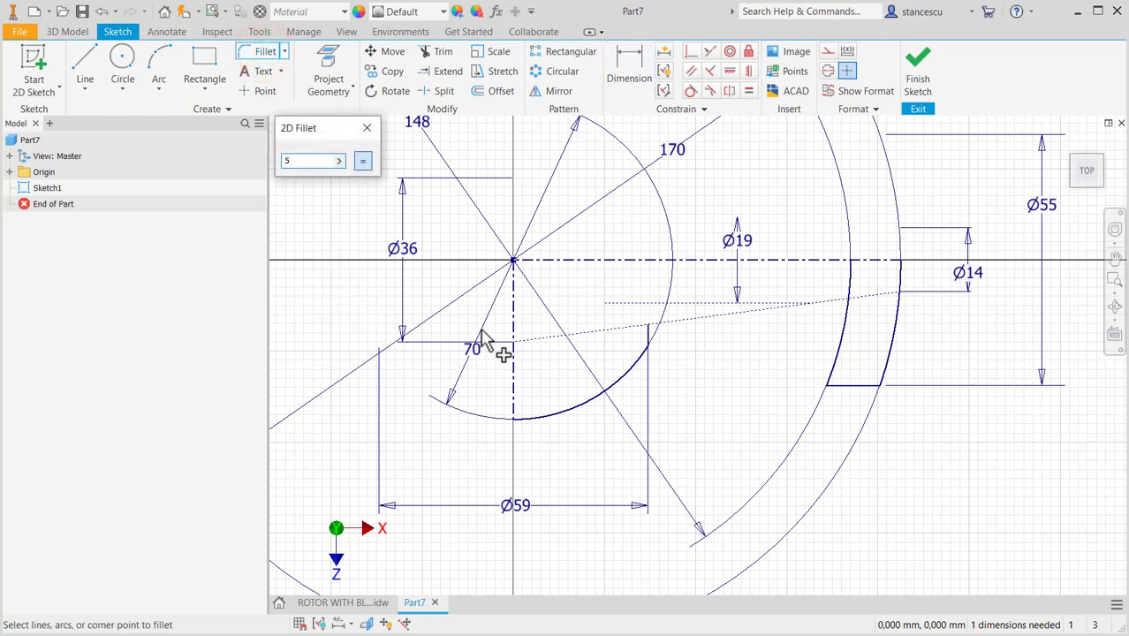
{"action": "type", "text": "5"}
{"action": "left_click", "coordinate": [648, 333]}
{"action": "left_click", "coordinate": [686, 303]}
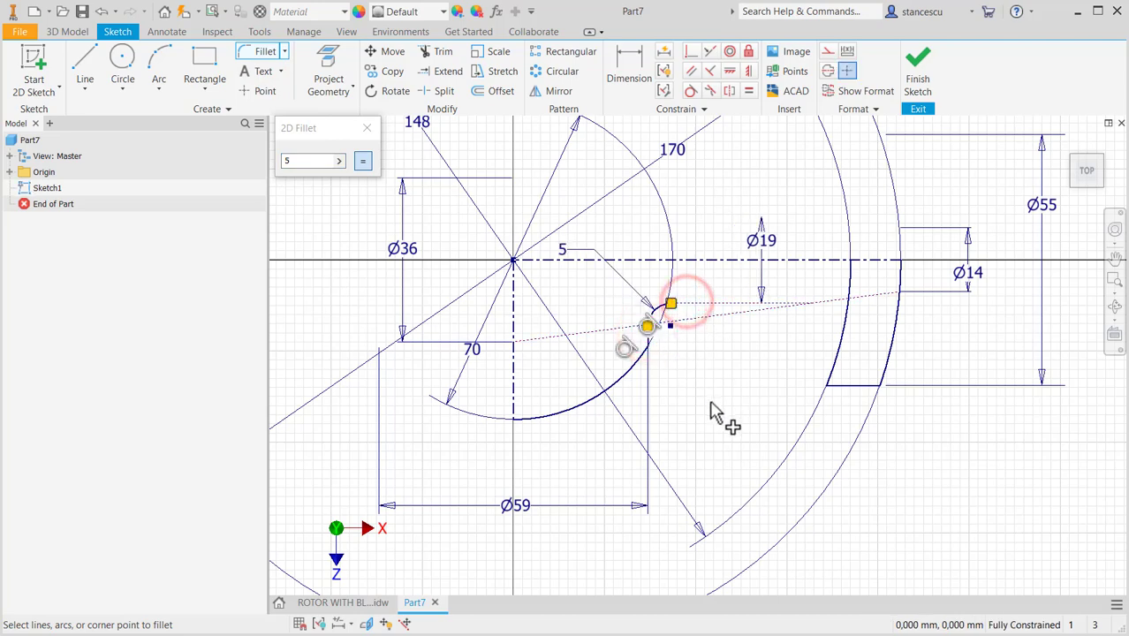
{"action": "left_click", "coordinate": [833, 365]}
{"action": "left_click", "coordinate": [860, 386]}
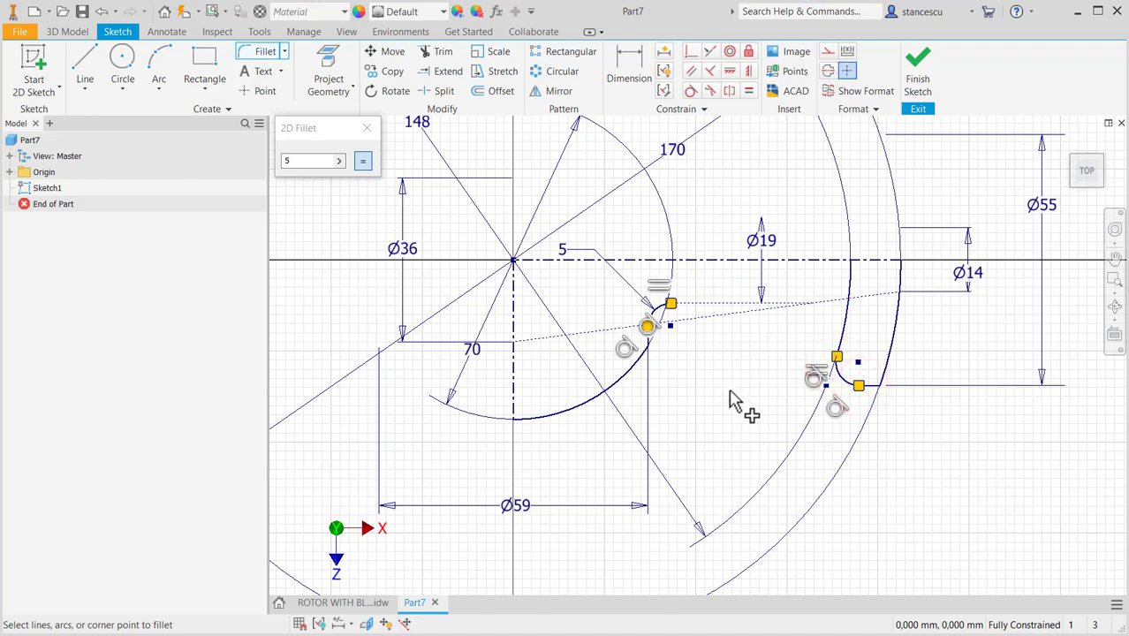
{"action": "key", "text": "Escape"}
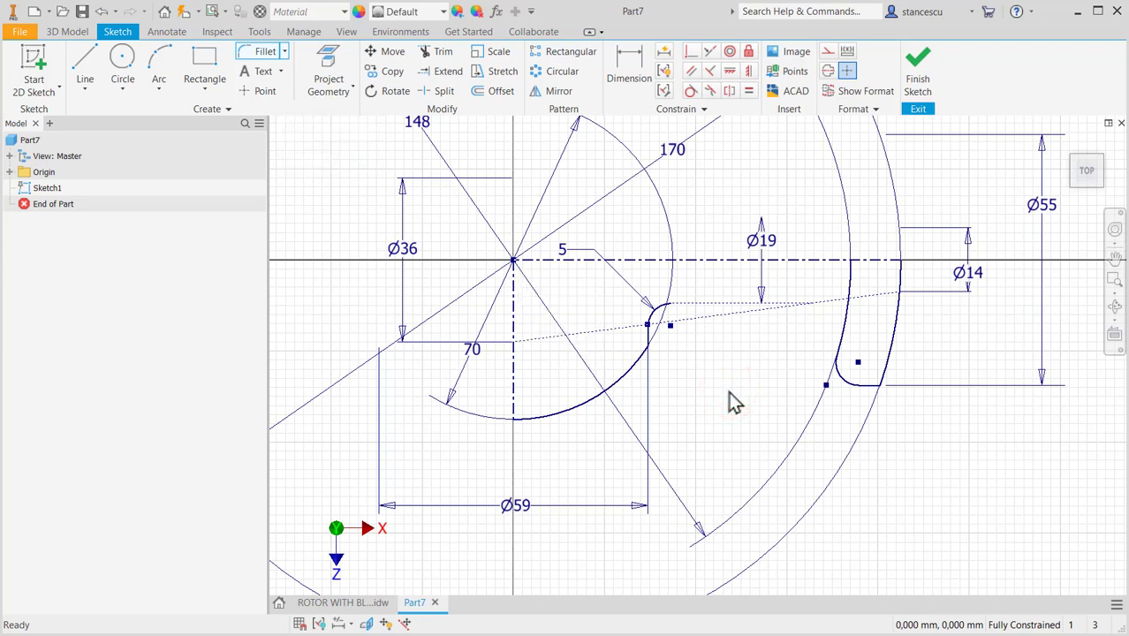
Step: Extend the inner 5 mm fillet arc to the slanted construction line
{"action": "left_click", "coordinate": [441, 71]}
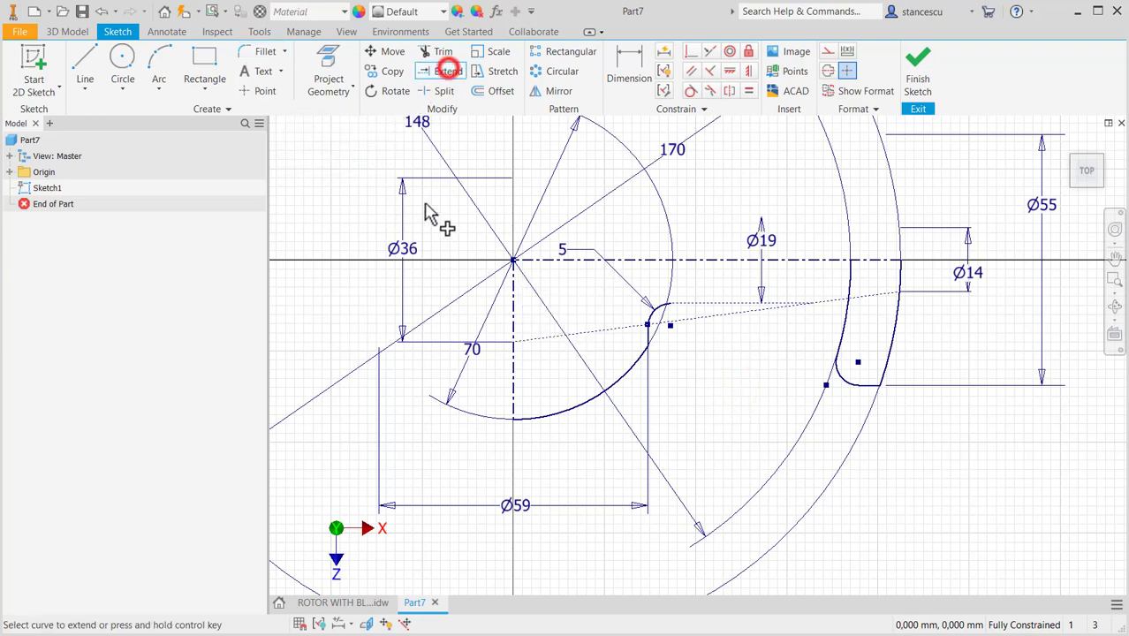
{"action": "left_click", "coordinate": [671, 309]}
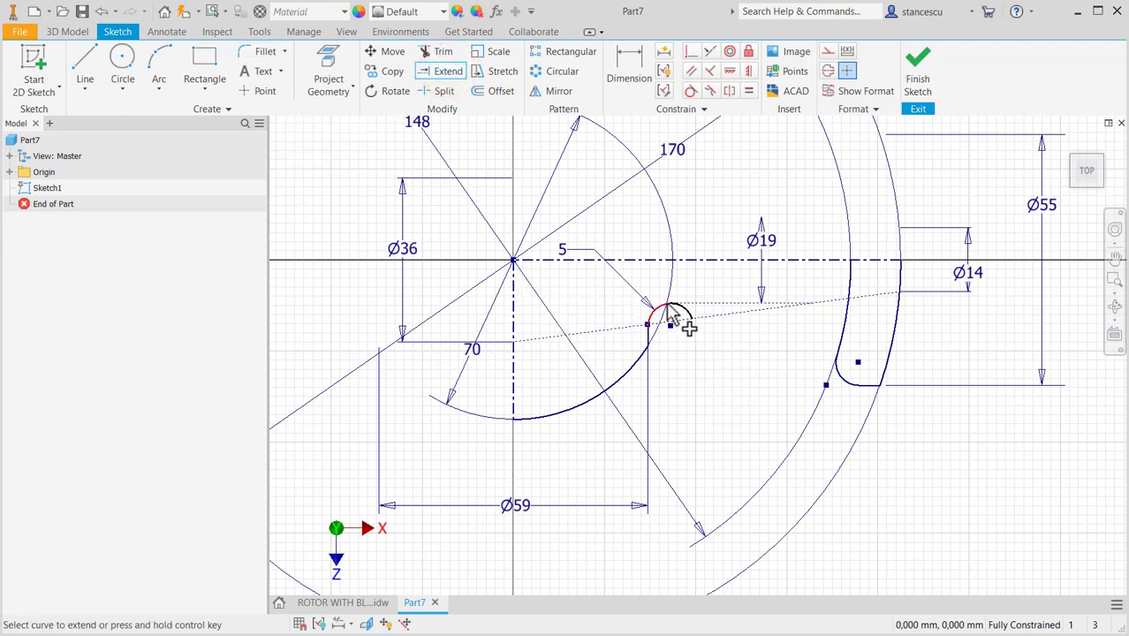
{"action": "left_click", "coordinate": [672, 318]}
{"action": "key", "text": "Escape"}
Step: Sketch a short slanted line below the slanted construction line, between the inner 5 mm fillet arc and the 148 mm arc
{"action": "scroll", "coordinate": [717, 361], "scroll_direction": "up", "scroll_amount": 3}
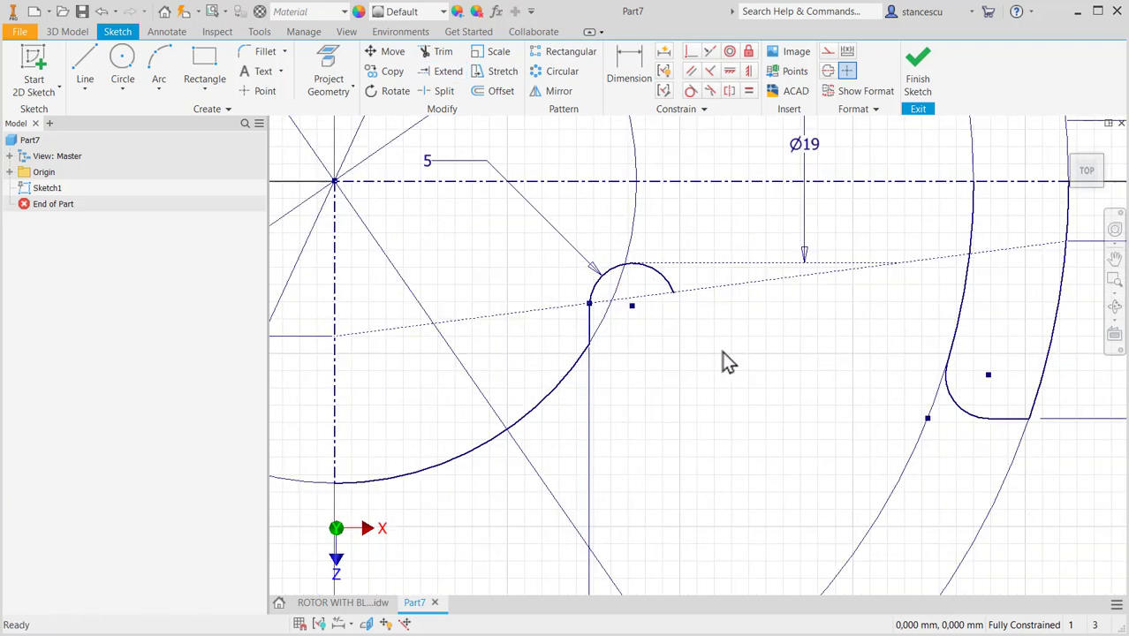
{"action": "mouse_move", "coordinate": [722, 361]}
{"action": "middle_mouse_down"}
{"action": "mouse_move", "coordinate": [671, 361]}
{"action": "mouse_move", "coordinate": [668, 389]}
{"action": "middle_mouse_up"}
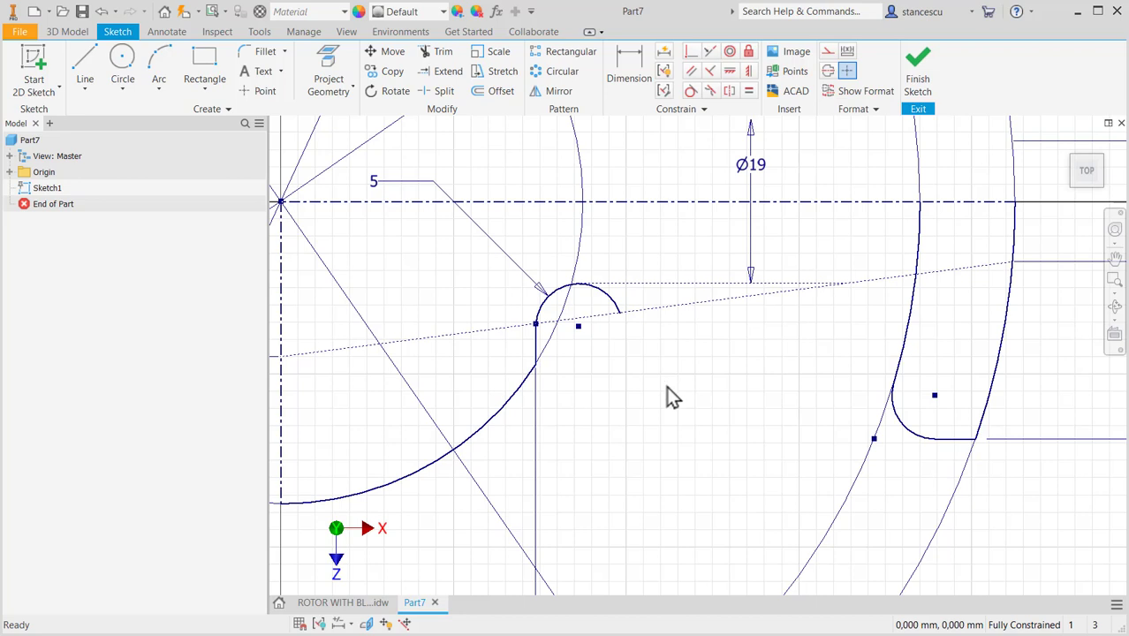
{"action": "left_click", "coordinate": [85, 59]}
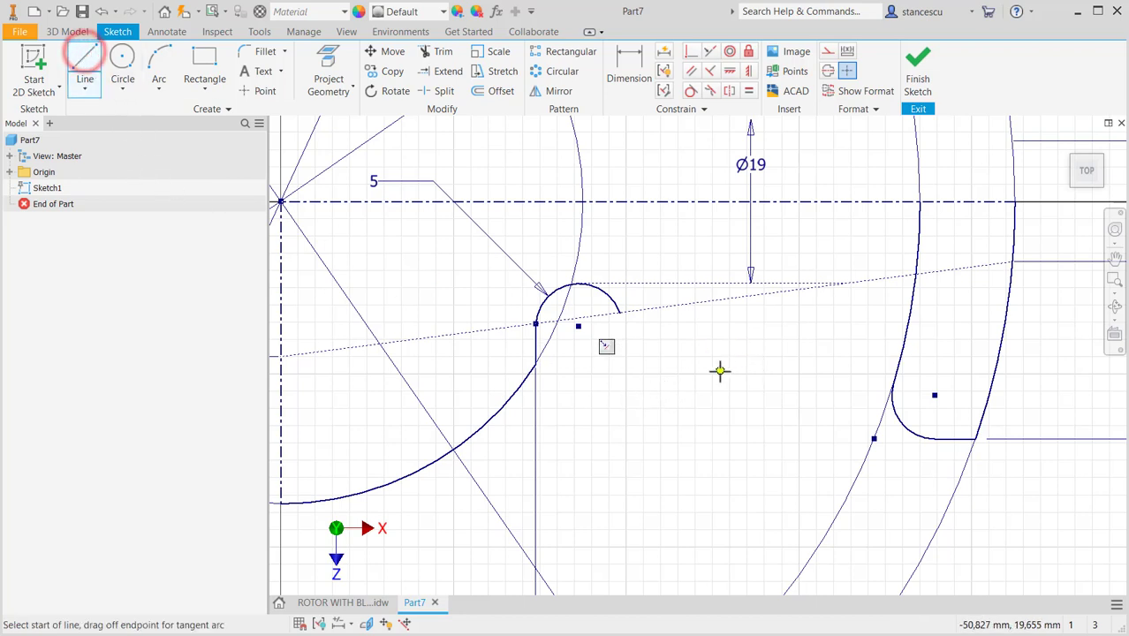
{"action": "left_click", "coordinate": [680, 355]}
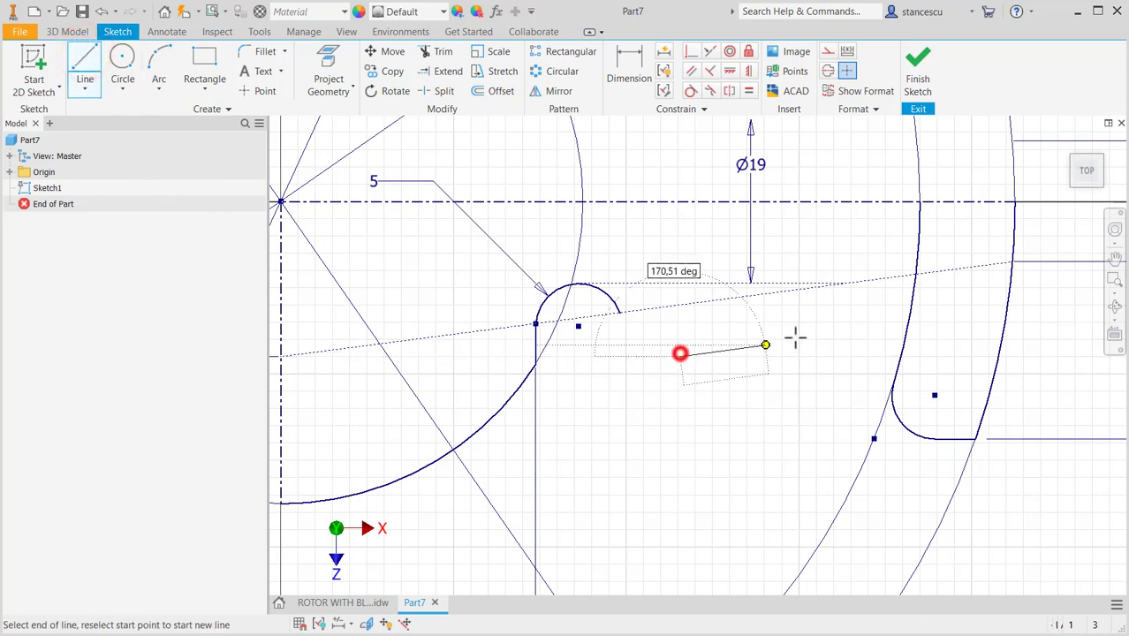
{"action": "left_click", "coordinate": [853, 336]}
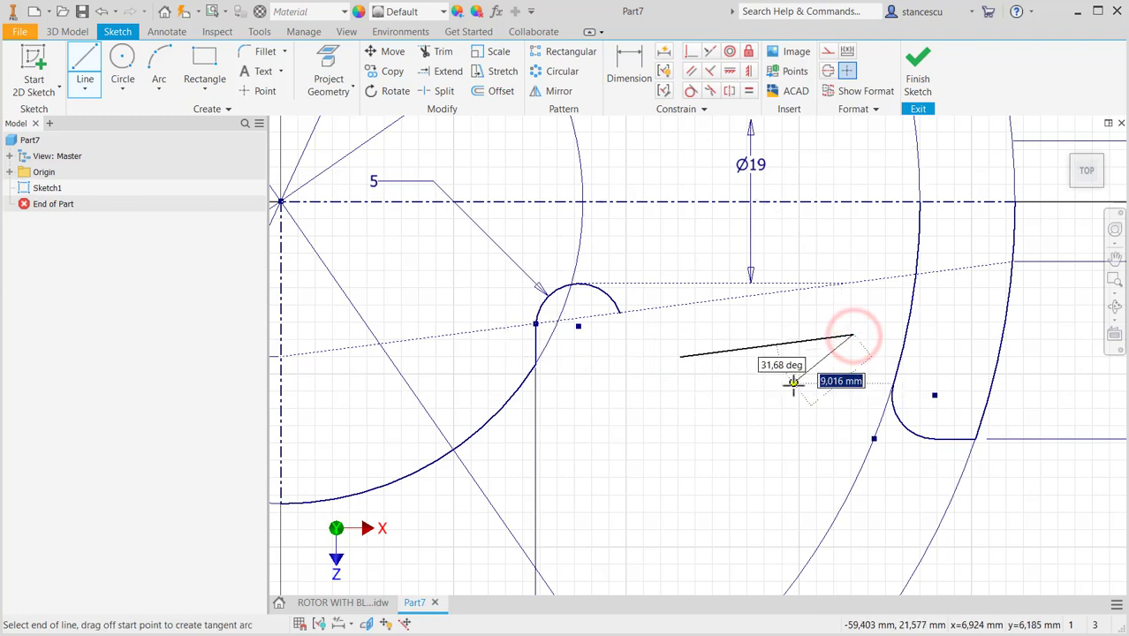
{"action": "key", "text": "Escape"}
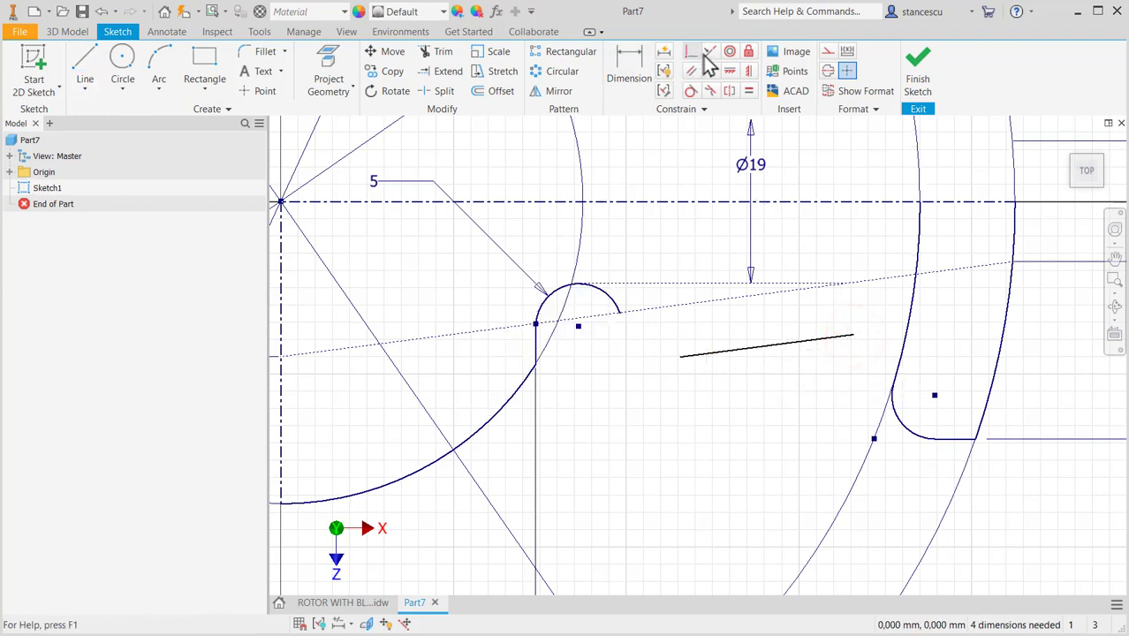
Step: Make the new slanted line collinear with the slanted construction line
{"action": "left_click", "coordinate": [714, 51]}
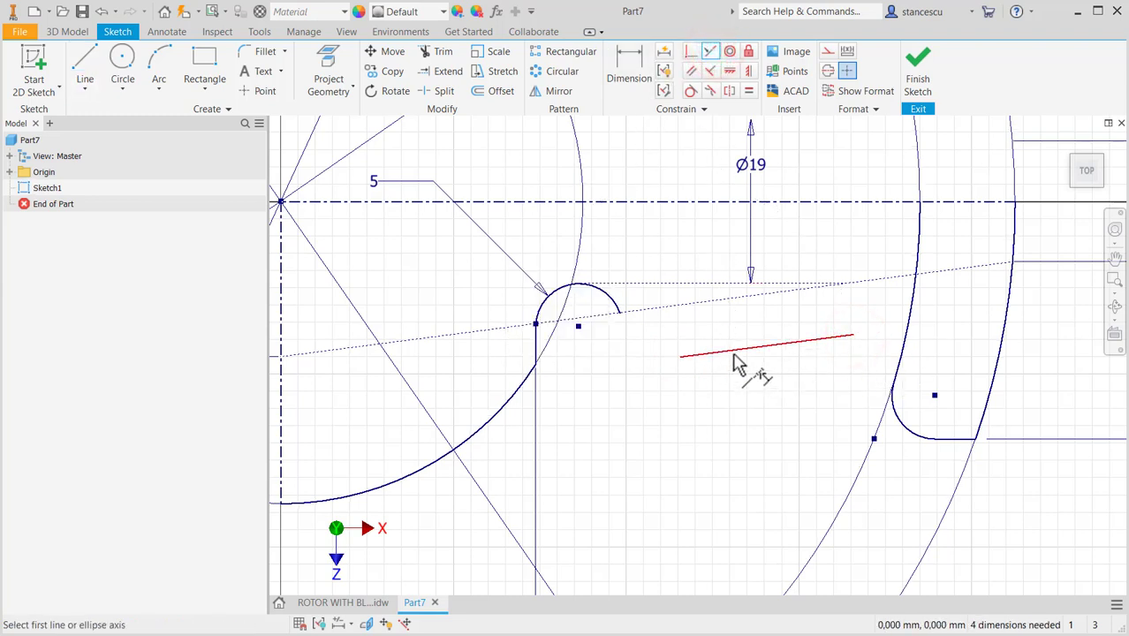
{"action": "left_click", "coordinate": [732, 353]}
{"action": "left_click", "coordinate": [730, 299]}
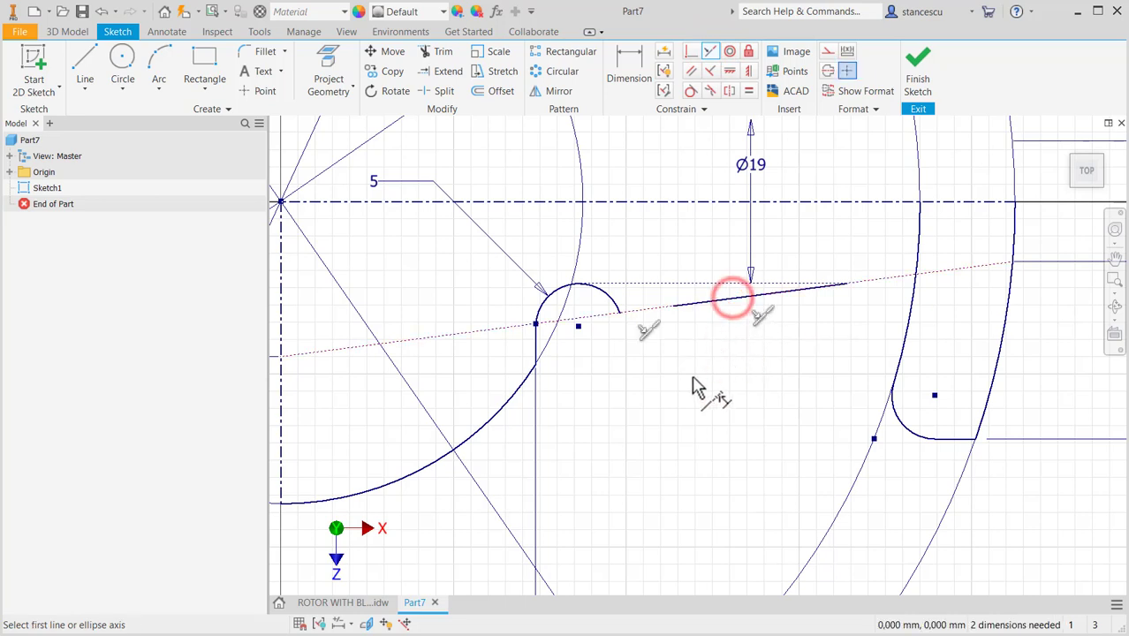
{"action": "scroll", "coordinate": [695, 387], "scroll_direction": "down", "scroll_amount": 3}
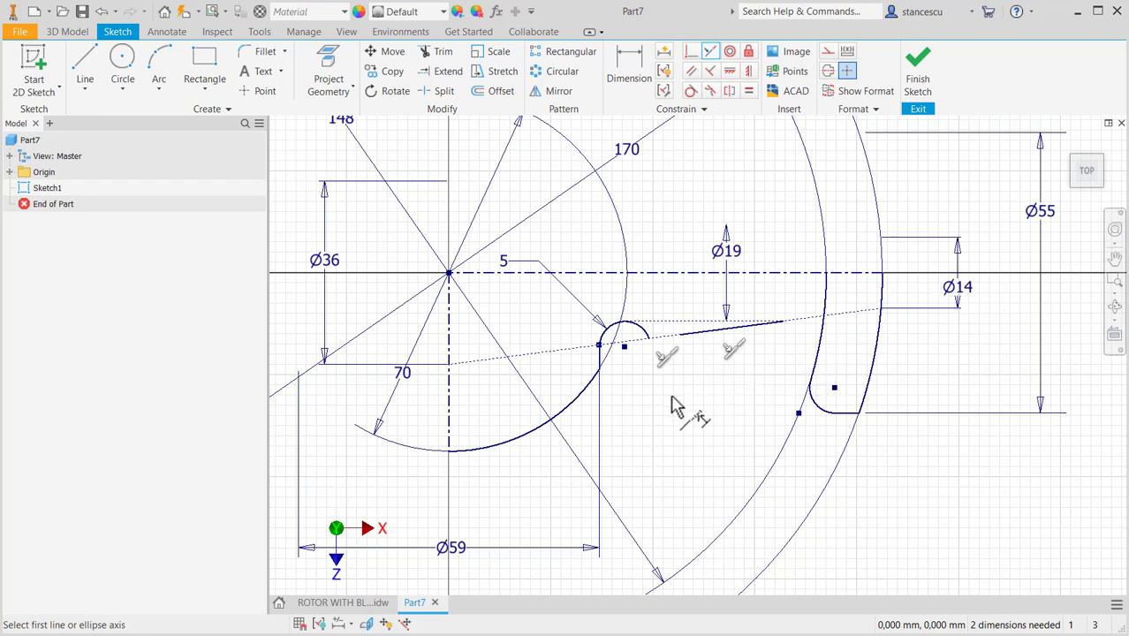
{"action": "key", "text": "Escape"}
Step: Lengthen the slanted line toward the inner 5 mm fillet arc and try to stretch its outer end toward the 148 mm arc
{"action": "scroll", "coordinate": [668, 327], "scroll_direction": "up", "scroll_amount": 3}
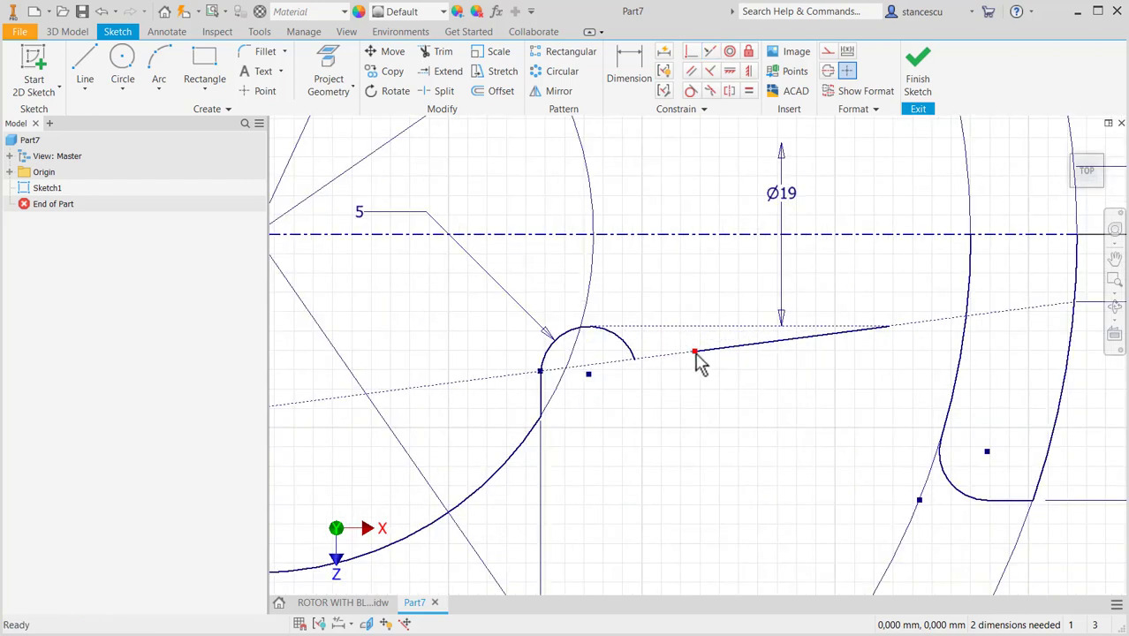
{"action": "left_click_drag", "start_coordinate": [694, 353], "coordinate": [651, 357]}
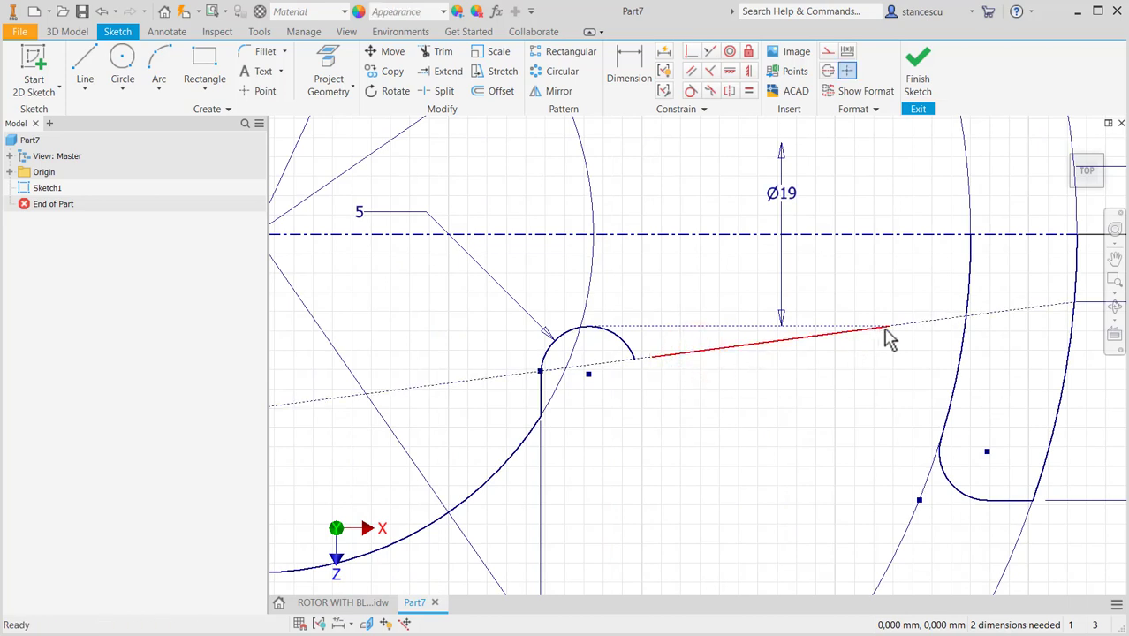
{"action": "left_click_drag", "start_coordinate": [889, 327], "coordinate": [921, 322]}
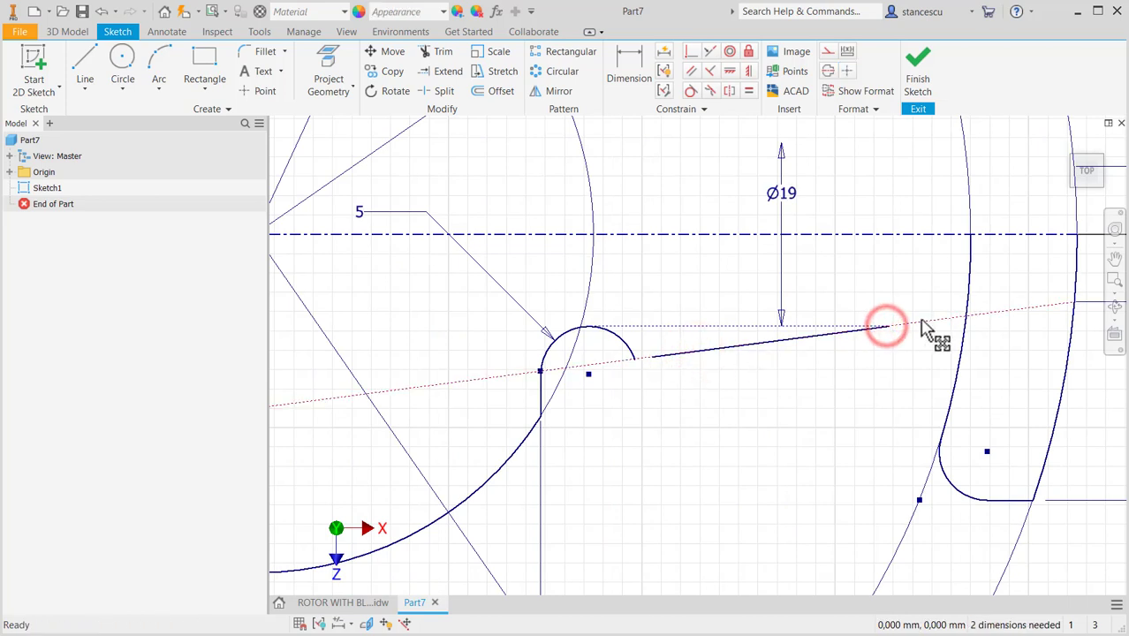
{"action": "left_click", "coordinate": [871, 342]}
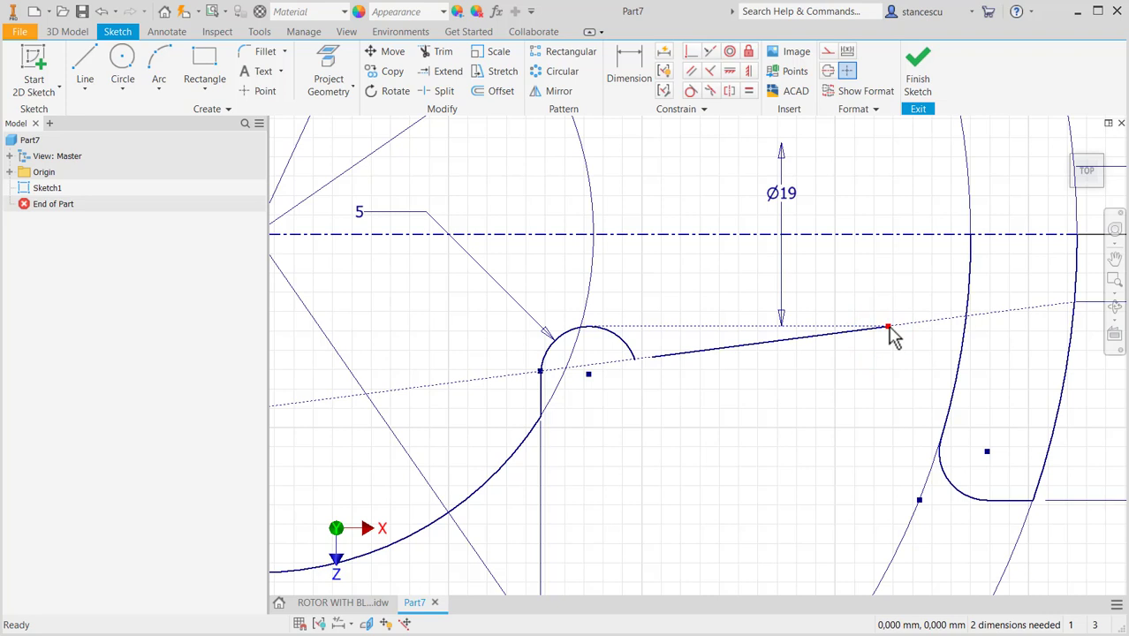
Step: Delete the constraint tying the slanted line's outer end to the horizontal construction line and lengthen the line toward the 148 mm arc
{"action": "left_click", "coordinate": [888, 327]}
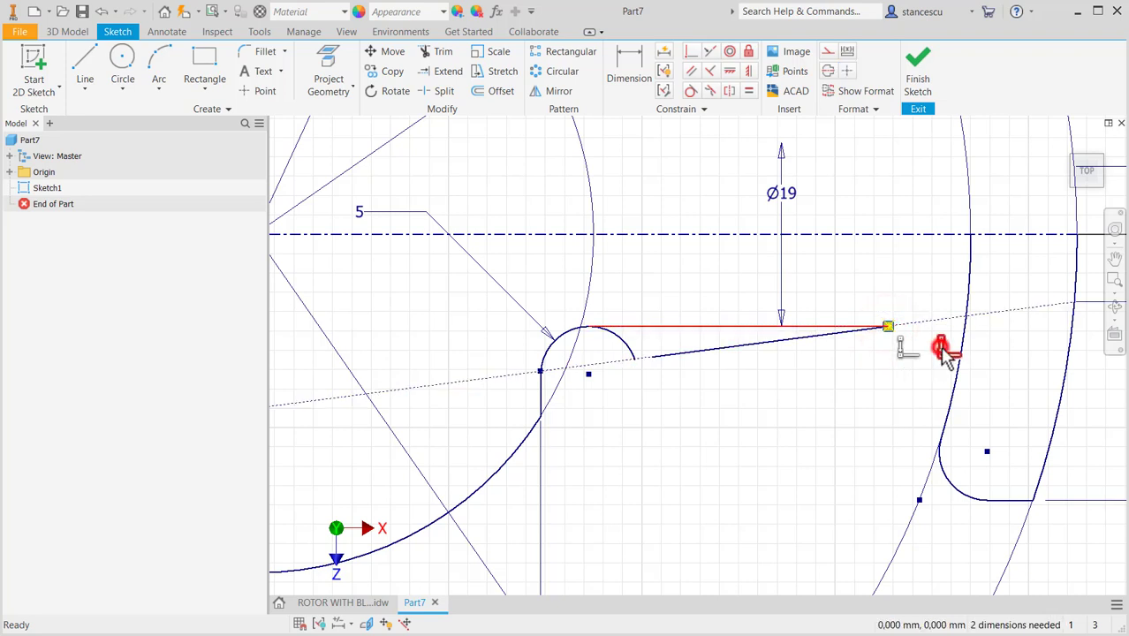
{"action": "key", "text": "Delete"}
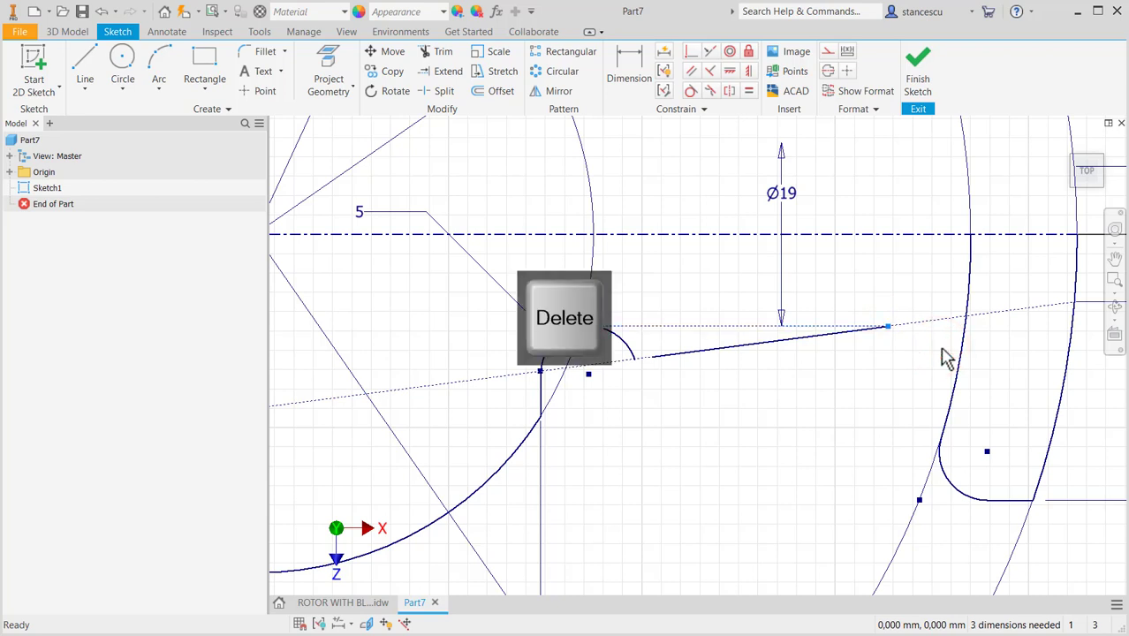
{"action": "left_click", "coordinate": [895, 363]}
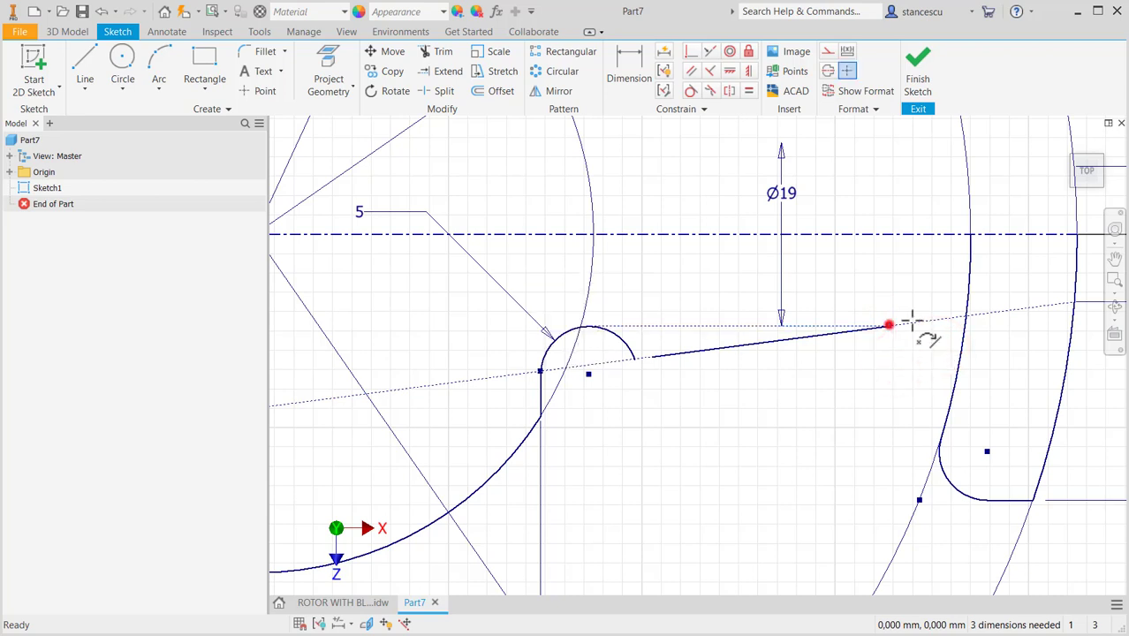
{"action": "left_click_drag", "start_coordinate": [889, 326], "coordinate": [915, 324]}
{"action": "left_click", "coordinate": [866, 409]}
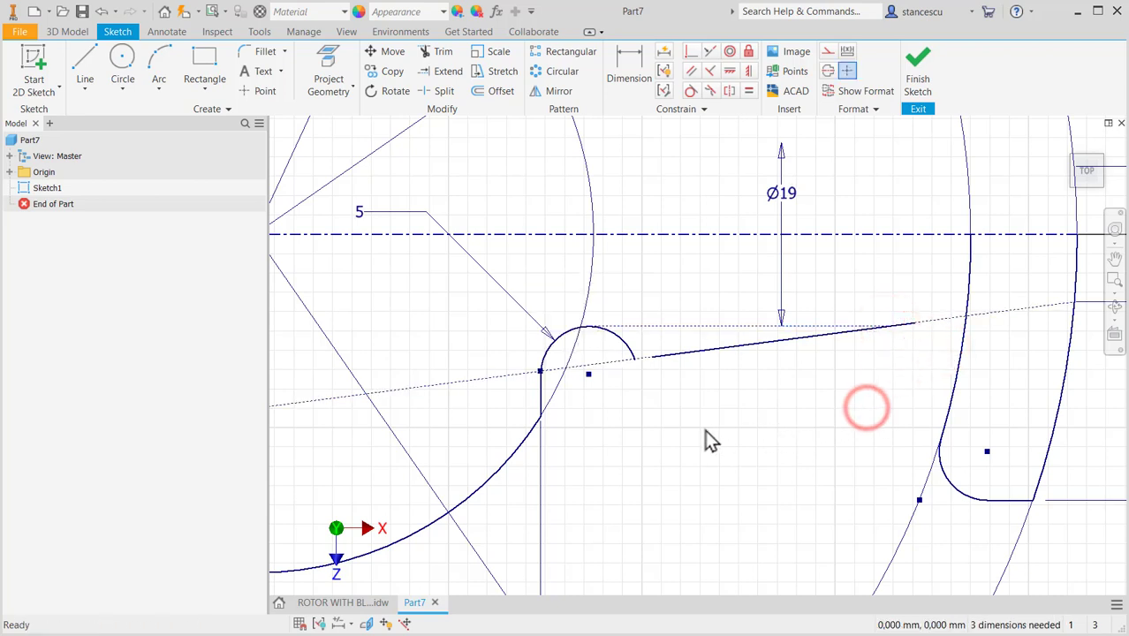
Step: Check the blade radii in the rotor drawing and add an 8 mm fillet between the inner 5 mm arc and the solid slanted line
{"action": "left_click", "coordinate": [335, 602]}
{"action": "scroll", "coordinate": [692, 334], "scroll_direction": "down", "scroll_amount": 2}
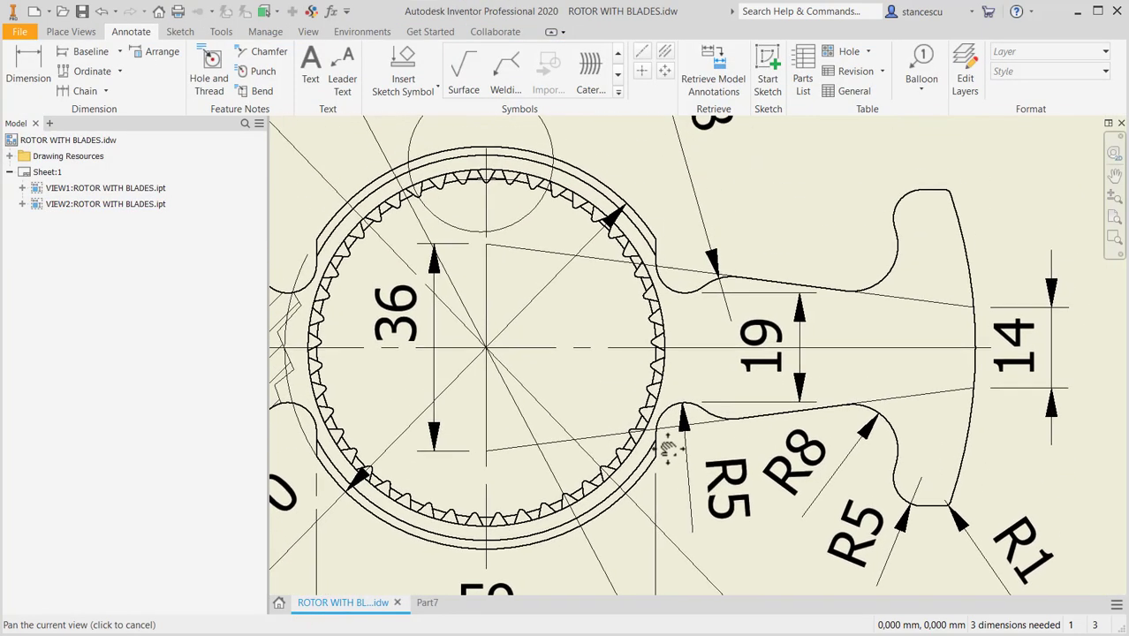
{"action": "middle_click_drag", "start_coordinate": [680, 316], "coordinate": [673, 363]}
{"action": "left_click", "coordinate": [692, 183]}
{"action": "left_click_drag", "start_coordinate": [692, 183], "coordinate": [694, 219]}
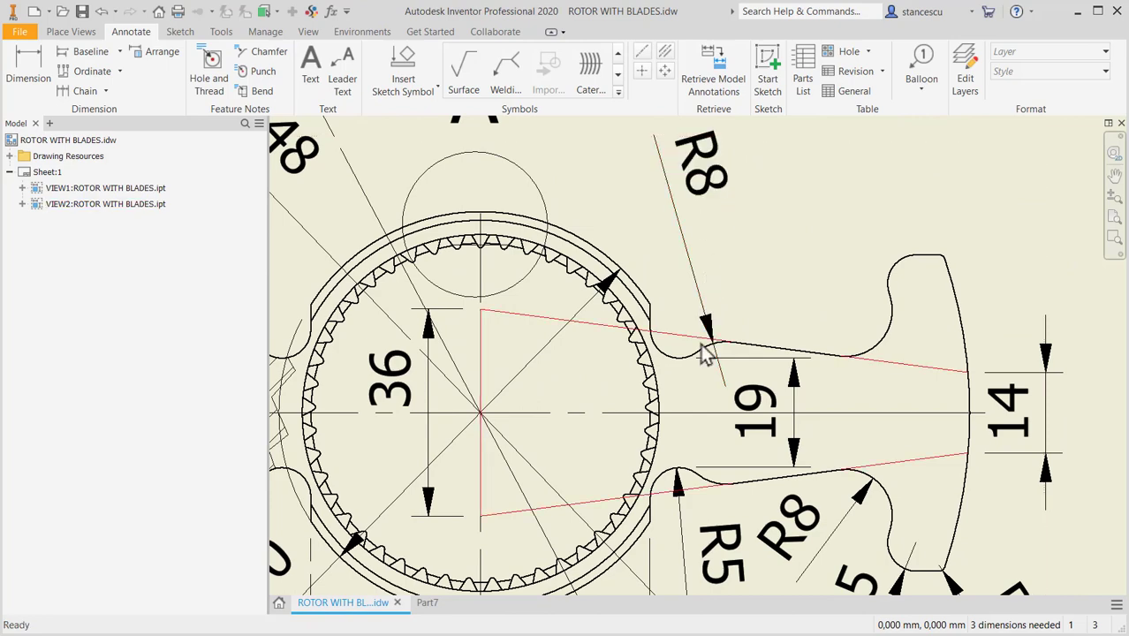
{"action": "middle_click_drag", "start_coordinate": [678, 404], "coordinate": [688, 240]}
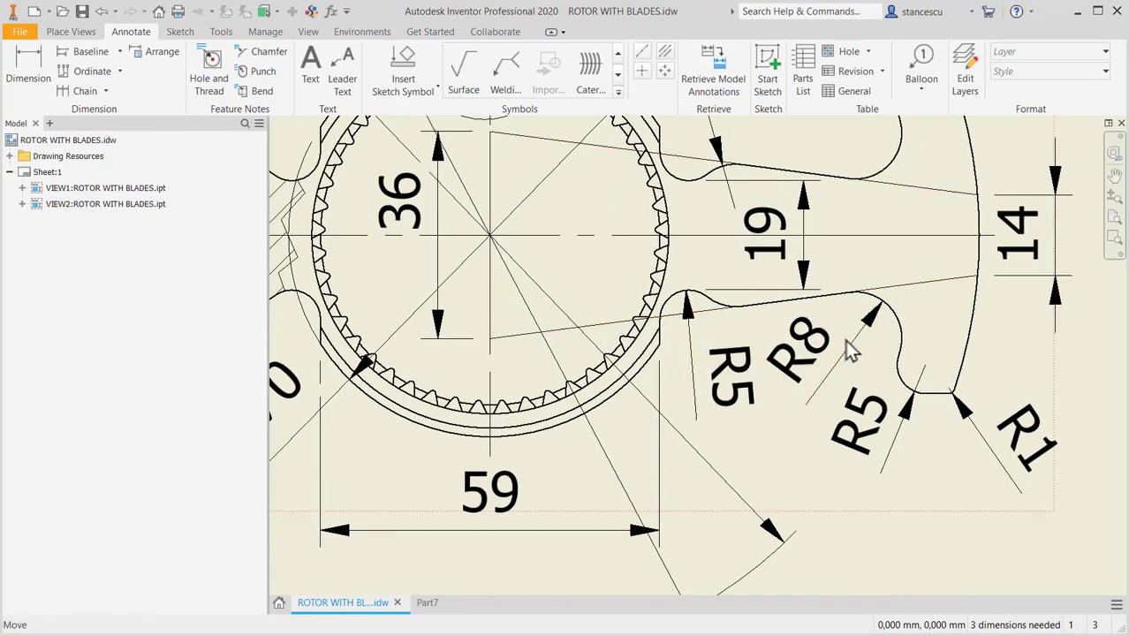
{"action": "left_click", "coordinate": [427, 603]}
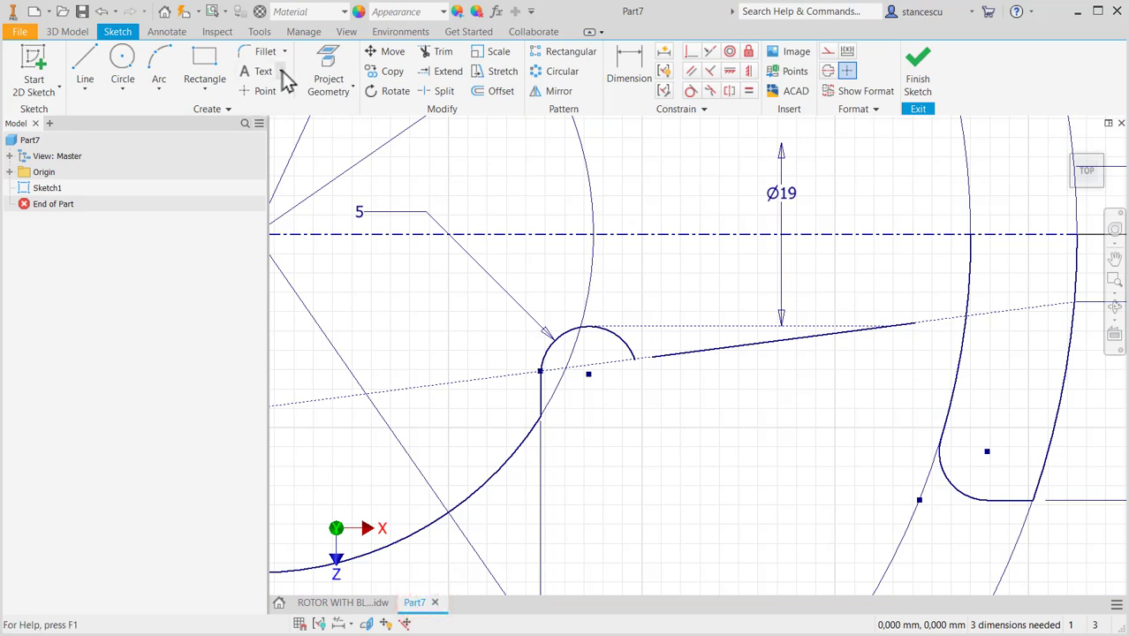
{"action": "left_click", "coordinate": [265, 51]}
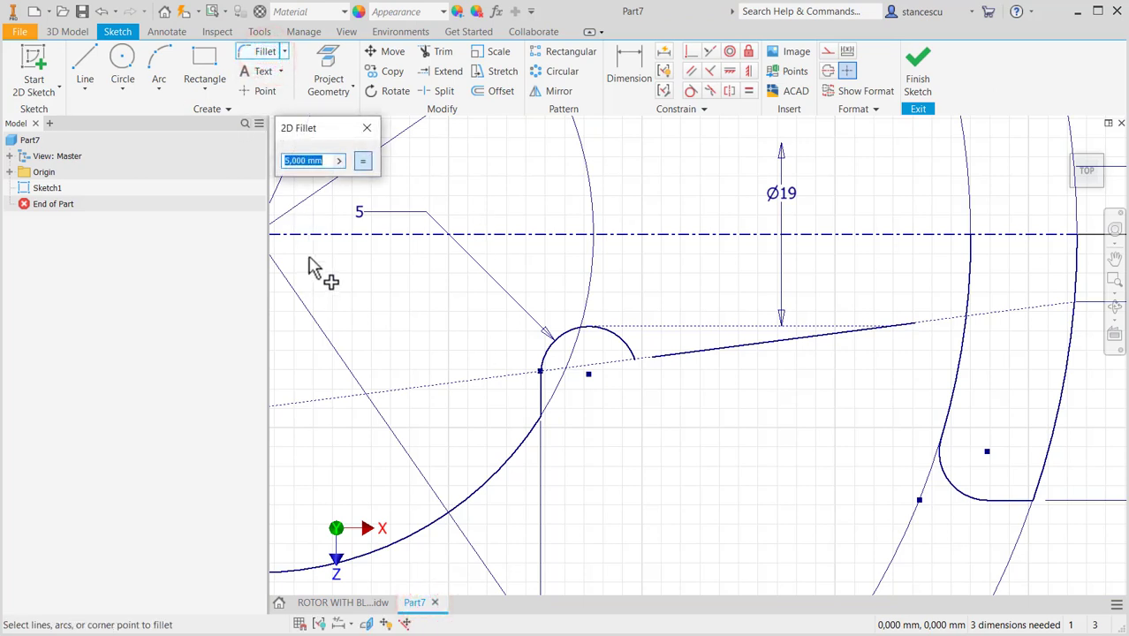
{"action": "left_click", "coordinate": [615, 337]}
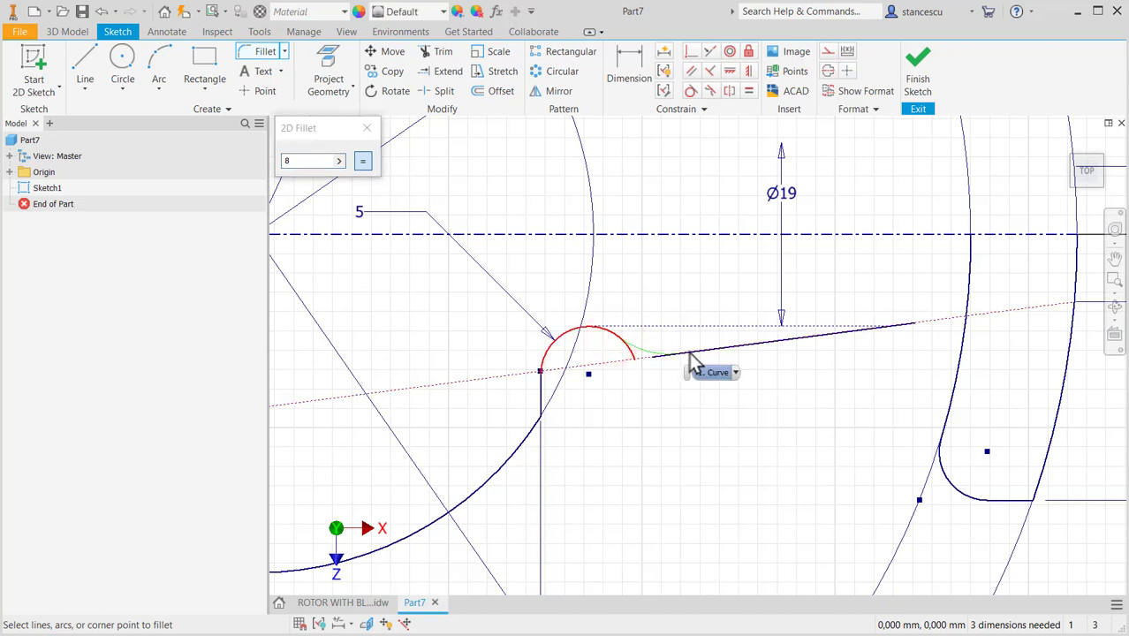
{"action": "left_click", "coordinate": [736, 372]}
{"action": "left_click", "coordinate": [723, 402]}
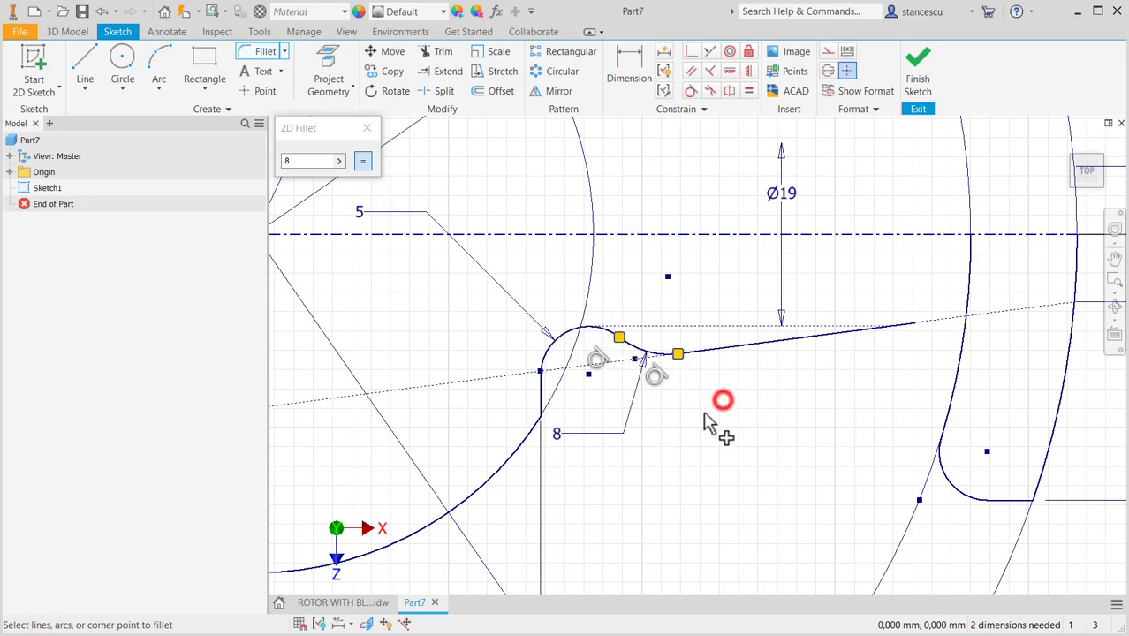
Step: Try an 8 mm fillet between the 148 mm arc and the slanted construction line, and undo it
{"action": "left_click", "coordinate": [954, 403]}
{"action": "left_click", "coordinate": [858, 333]}
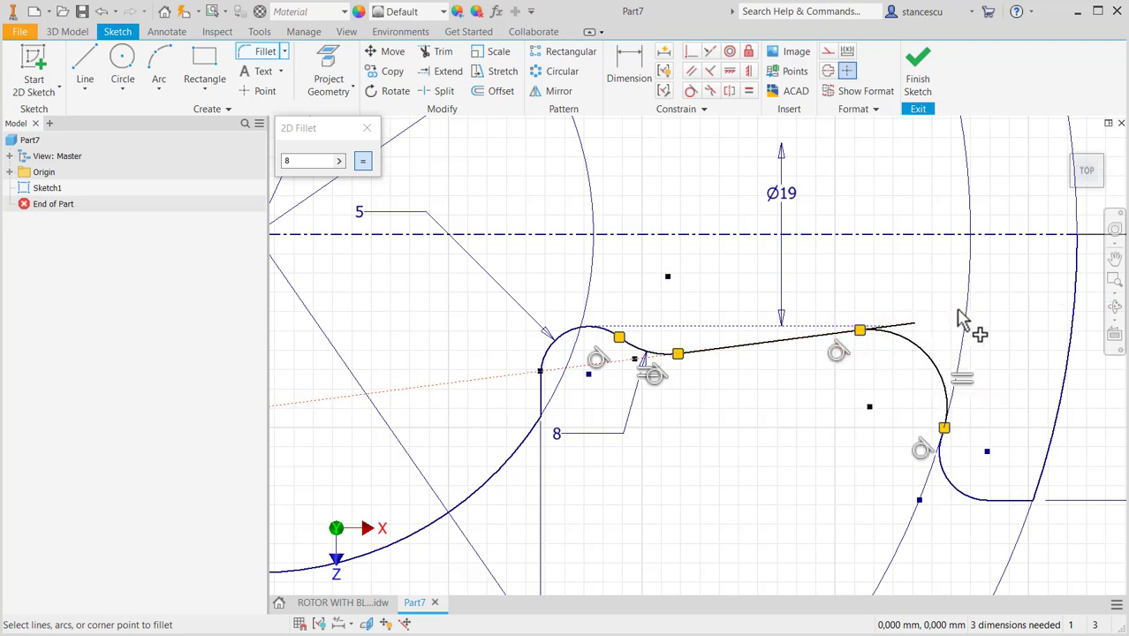
{"action": "middle_click_drag", "start_coordinate": [1050, 303], "coordinate": [865, 315]}
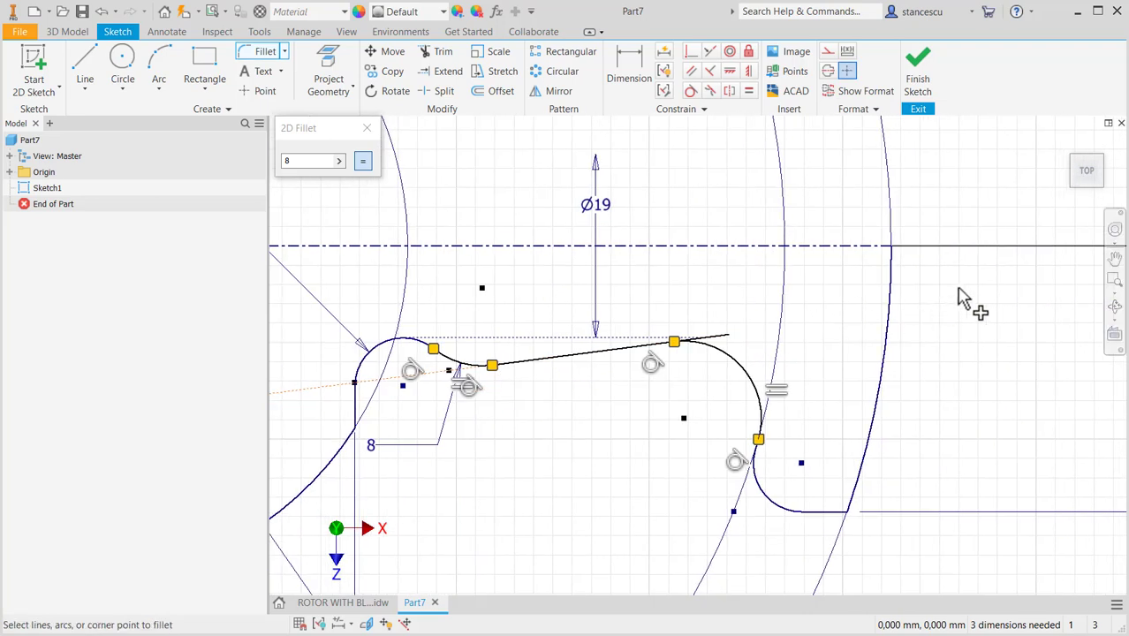
{"action": "key", "text": "ctrl+z"}
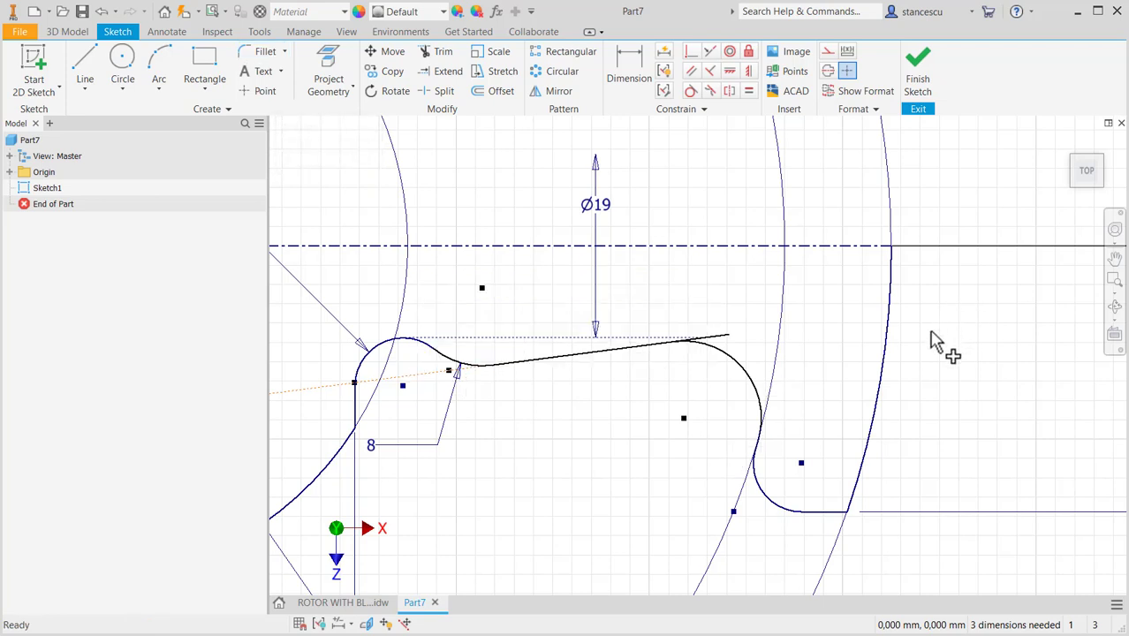
{"action": "key", "text": "ctrl+z"}
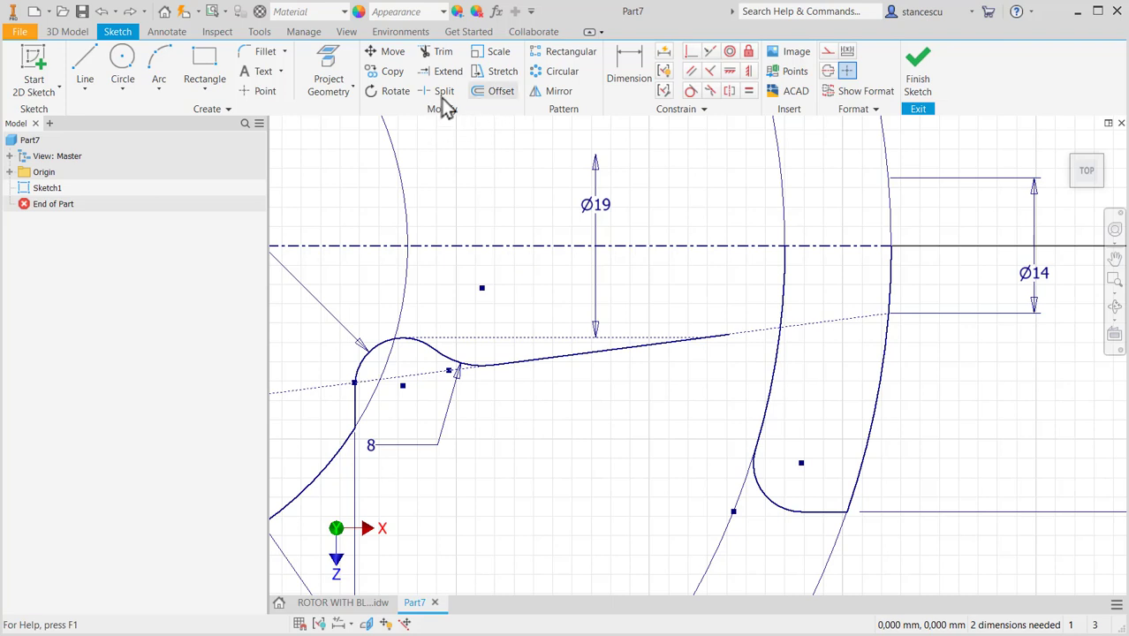
Step: Add an 8 mm fillet between the 148 mm arc and the solid slanted line
{"action": "left_click", "coordinate": [255, 53]}
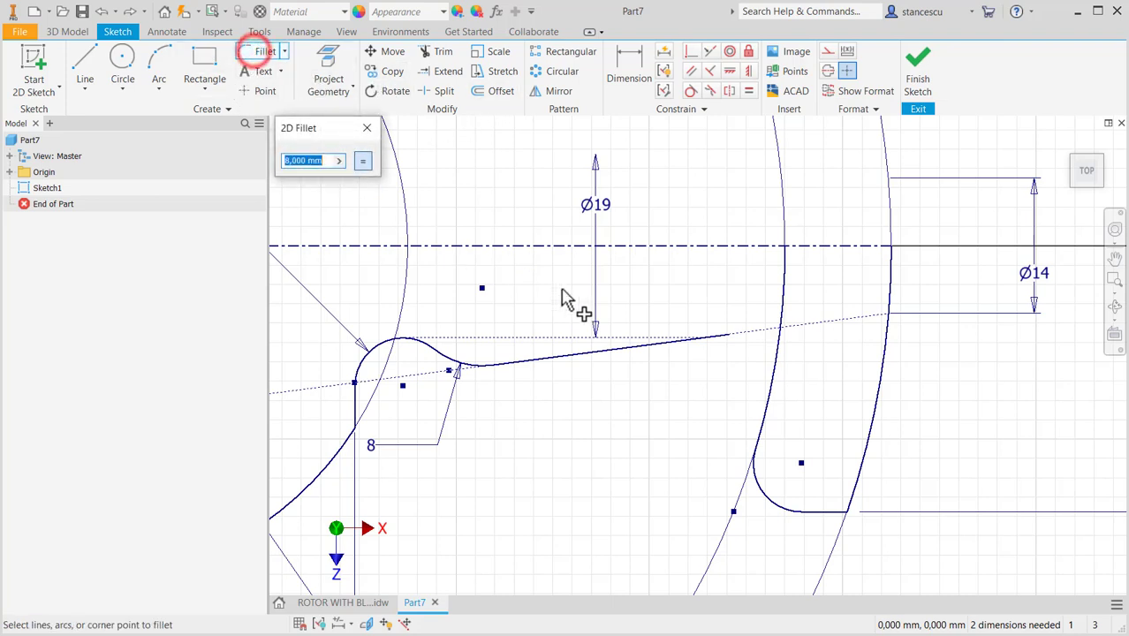
{"action": "left_click", "coordinate": [771, 404]}
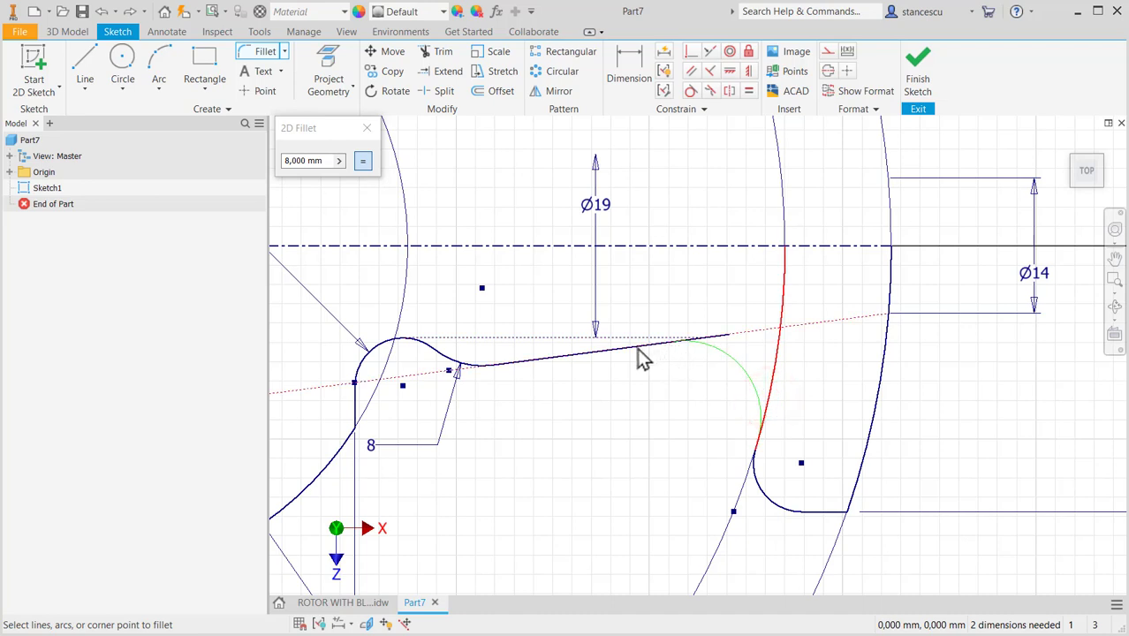
{"action": "mouse_move", "coordinate": [638, 349]}
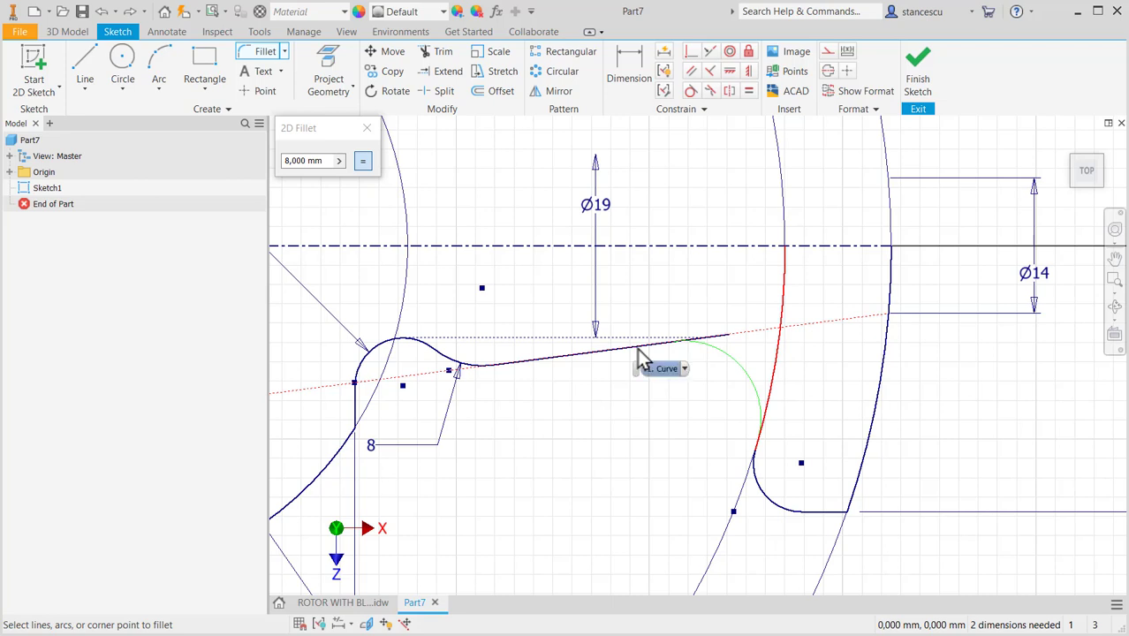
{"action": "left_click", "coordinate": [684, 369]}
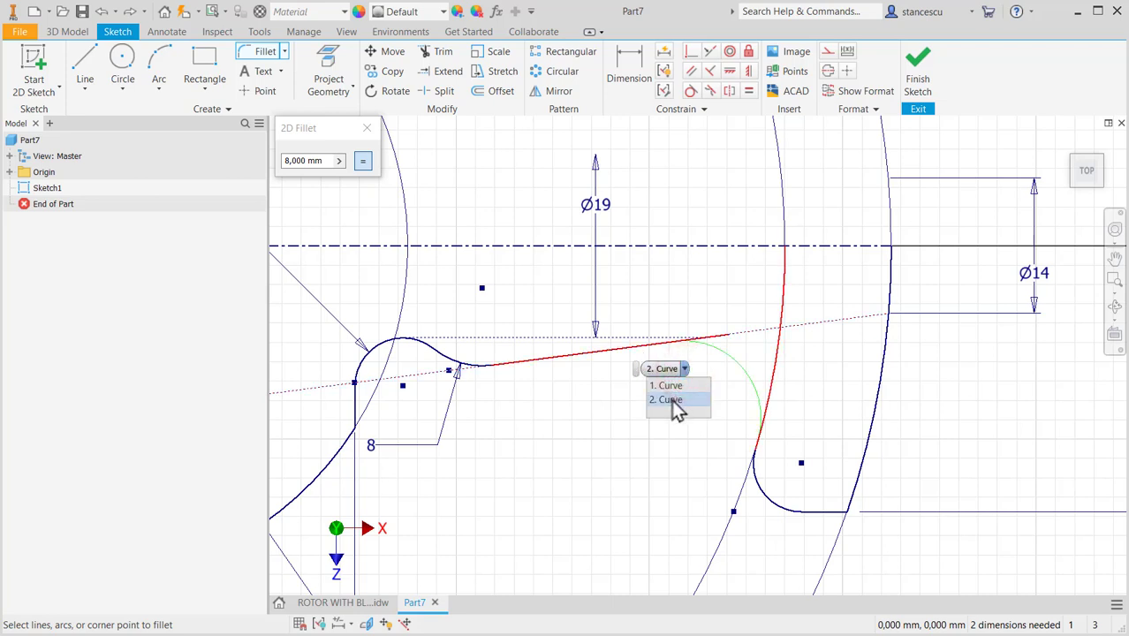
{"action": "left_click", "coordinate": [673, 399]}
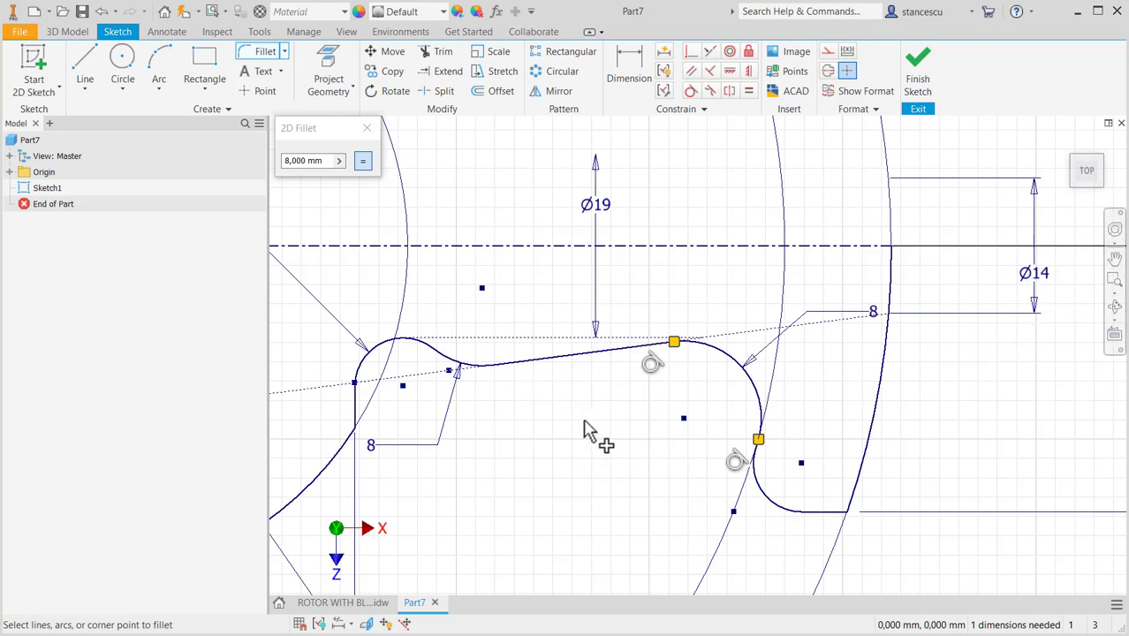
{"action": "key", "text": "Escape"}
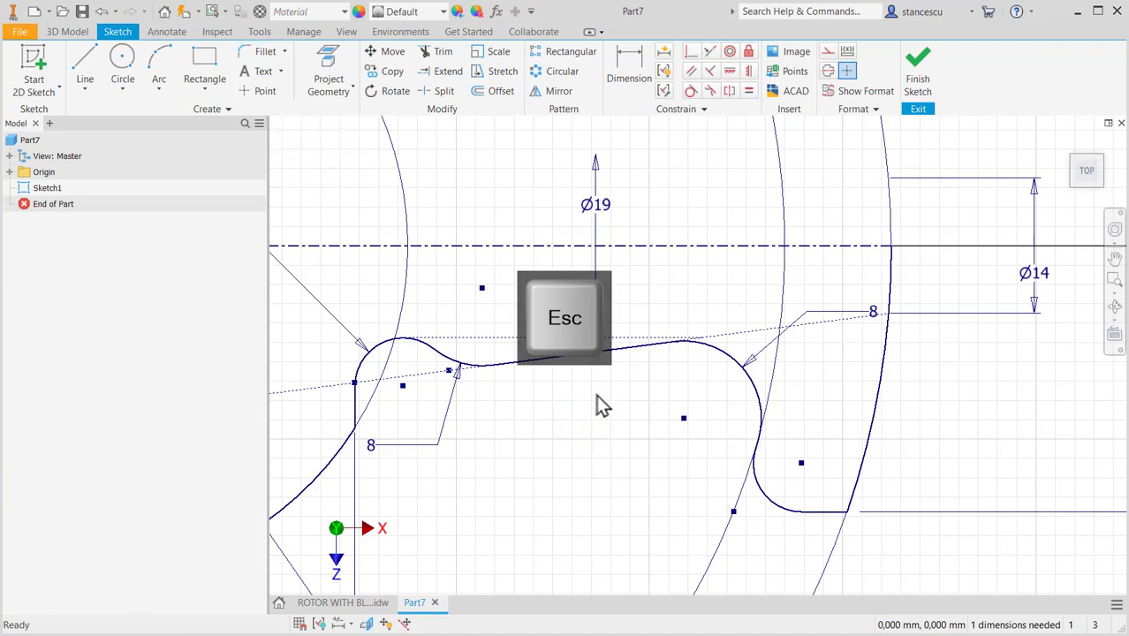
{"action": "mouse_move", "coordinate": [601, 404]}
{"action": "middle_mouse_down"}
{"action": "mouse_move", "coordinate": [648, 310]}
{"action": "mouse_move", "coordinate": [742, 270]}
{"action": "middle_mouse_up"}
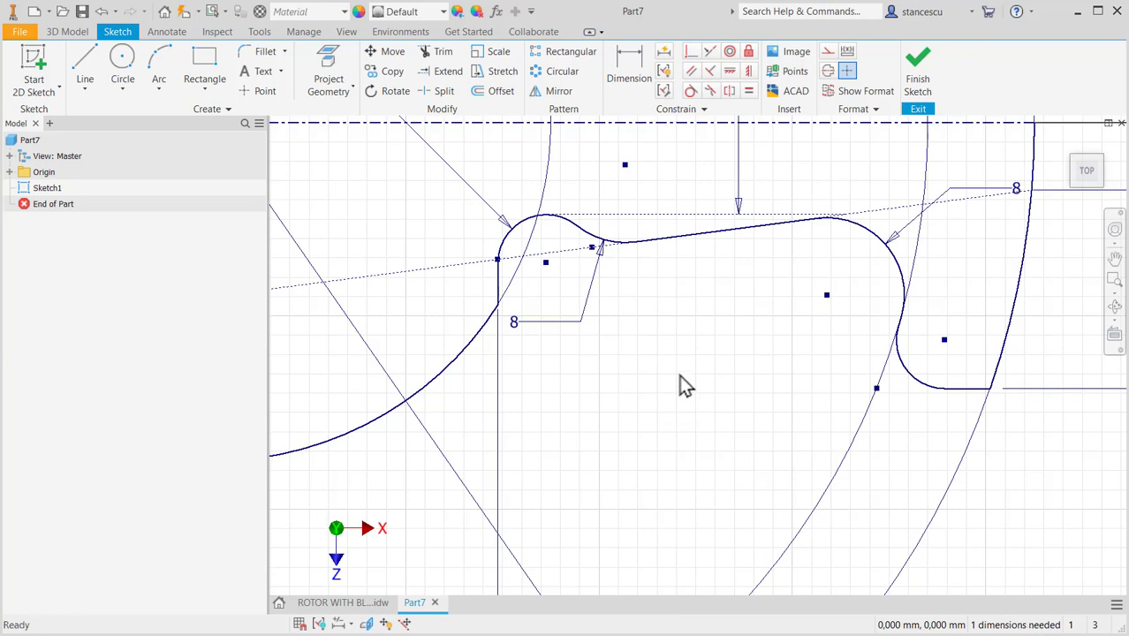
Step: Auto-dimension the sketch to locate the missing dimension, and remove the automatically added dimension
{"action": "middle_click_drag", "start_coordinate": [680, 384], "coordinate": [650, 451]}
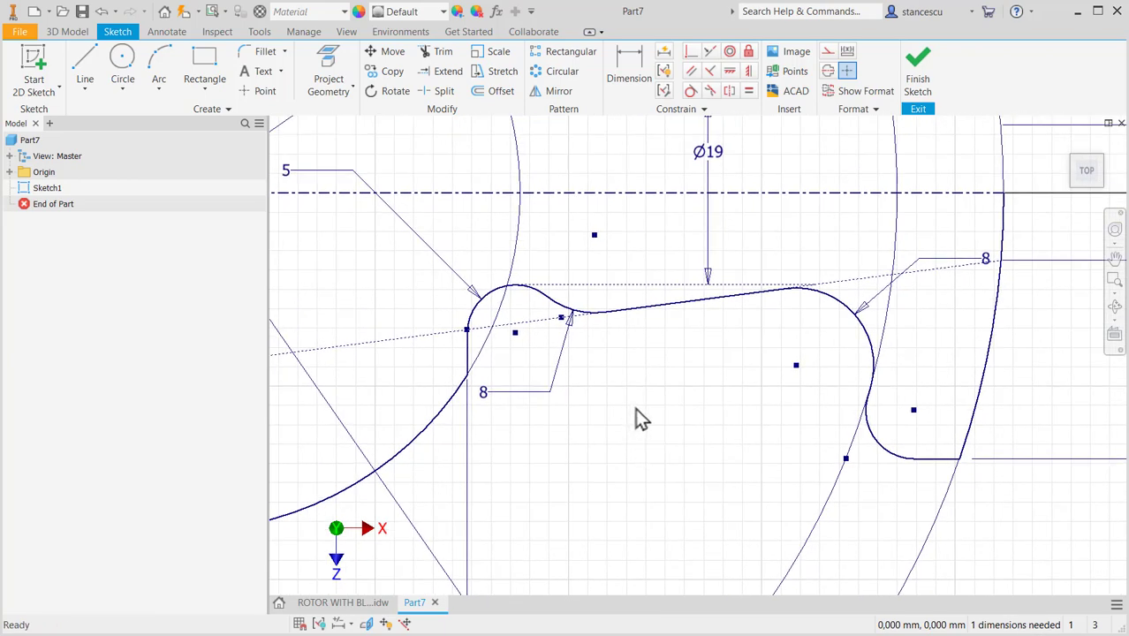
{"action": "left_click", "coordinate": [665, 53]}
{"action": "left_click", "coordinate": [334, 233]}
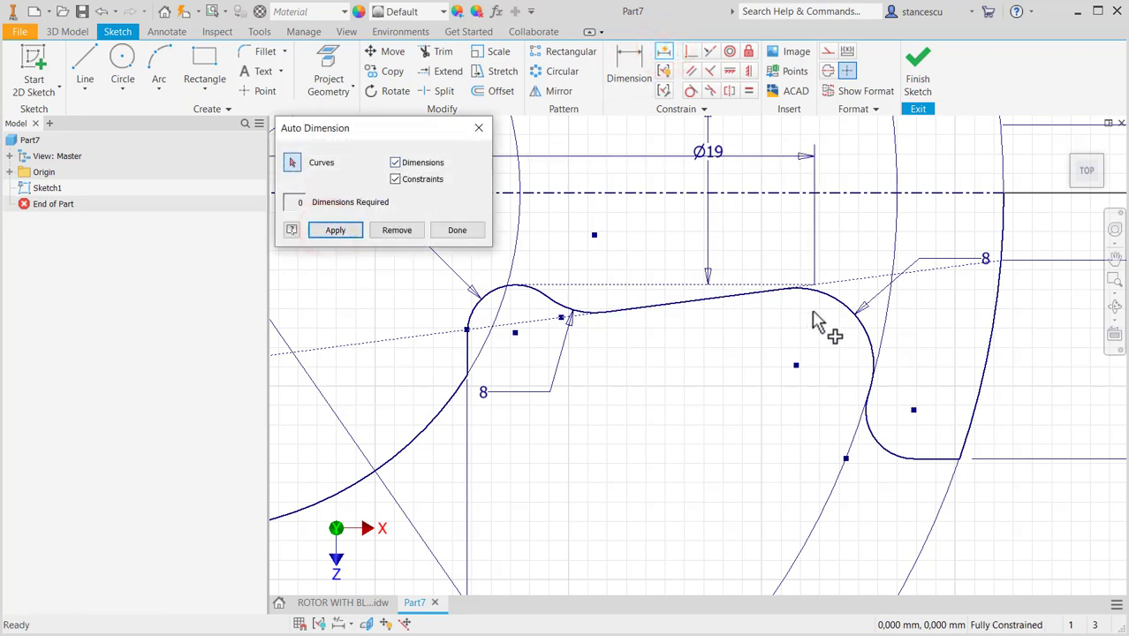
{"action": "middle_click_drag", "start_coordinate": [690, 211], "coordinate": [801, 350]}
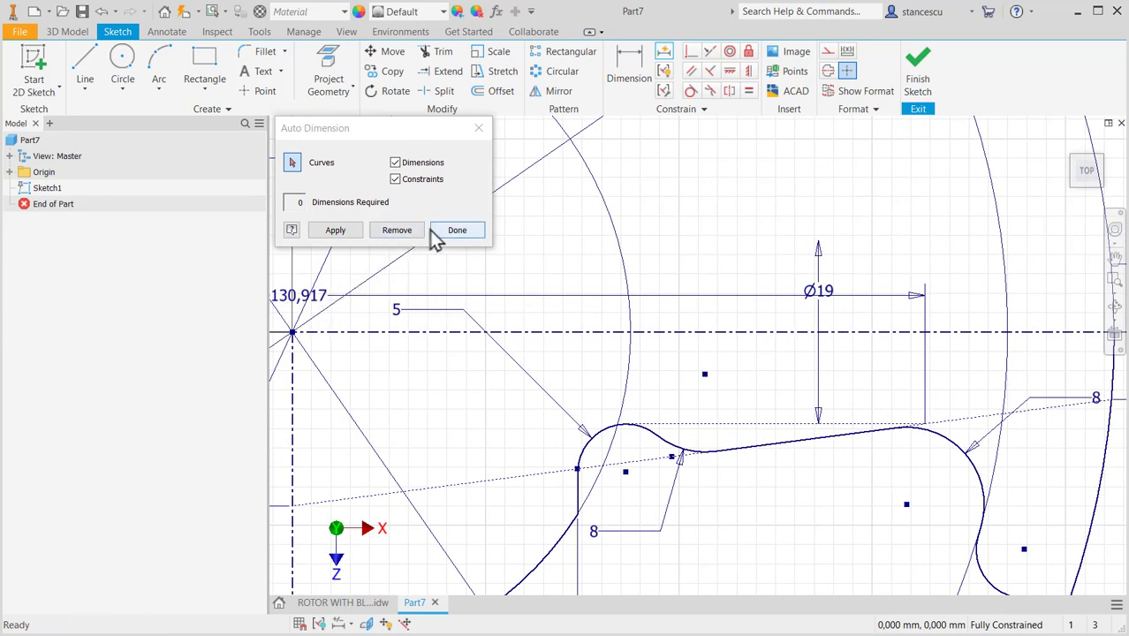
{"action": "left_click", "coordinate": [410, 231]}
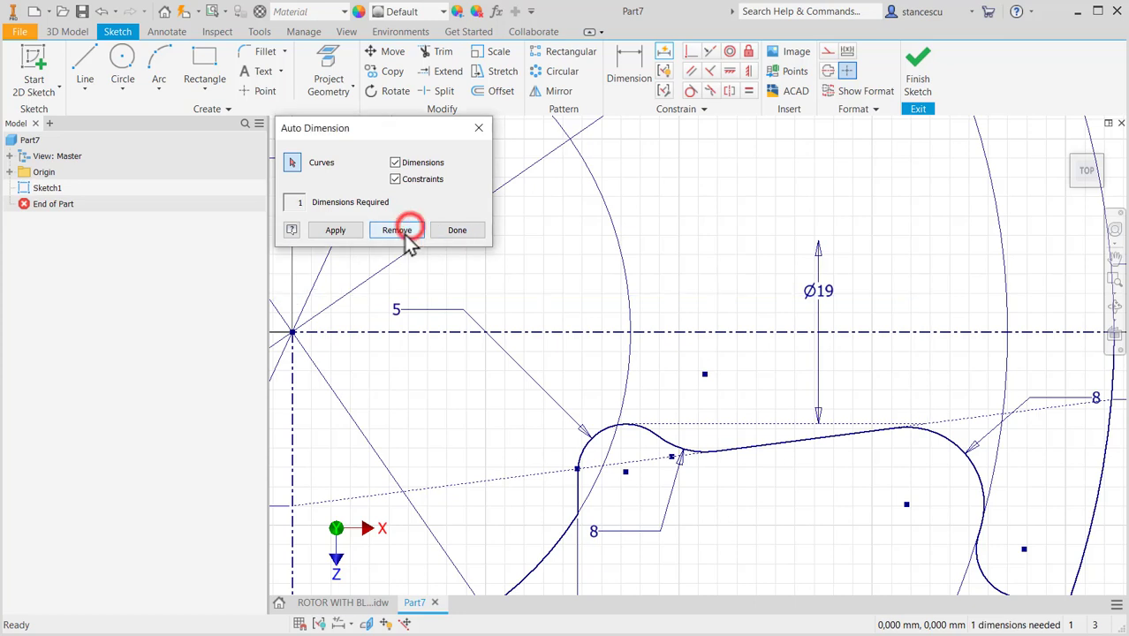
{"action": "left_click", "coordinate": [457, 231]}
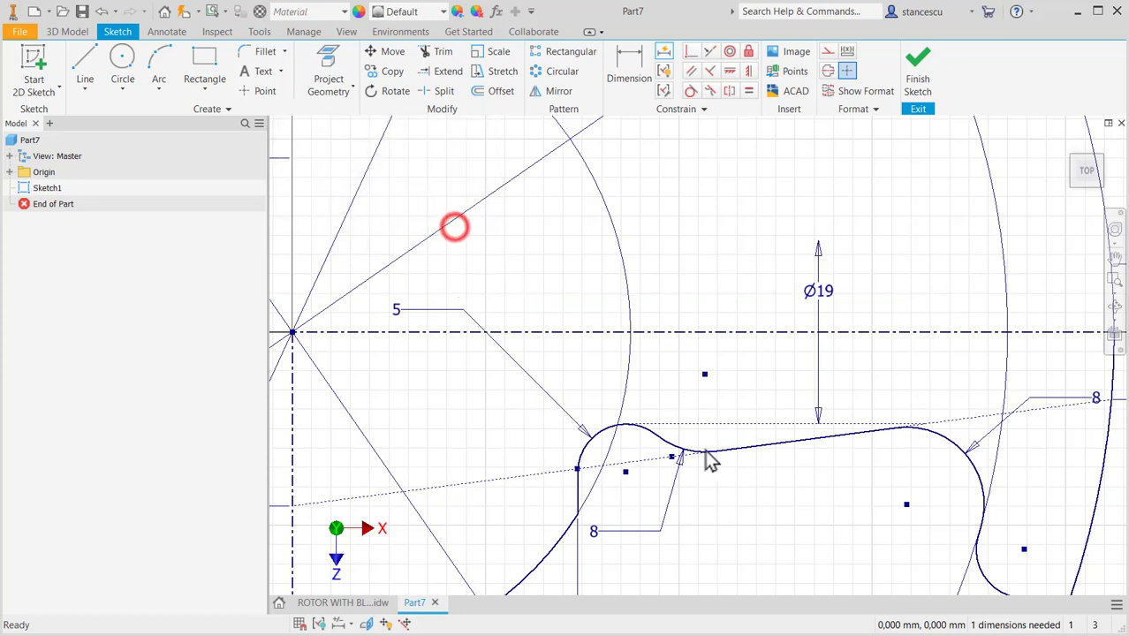
Step: Pull the outer endpoint of the horizontal dotted construction line inward, away from the slanted construction line
{"action": "scroll", "coordinate": [887, 444], "scroll_direction": "up", "scroll_amount": 3}
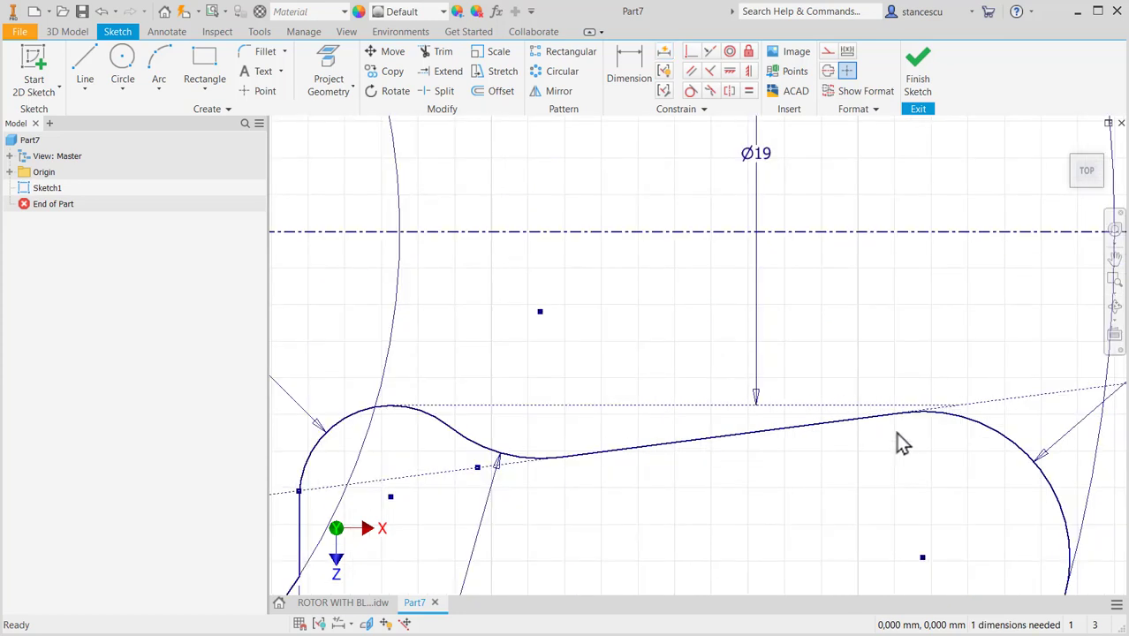
{"action": "left_click", "coordinate": [962, 415]}
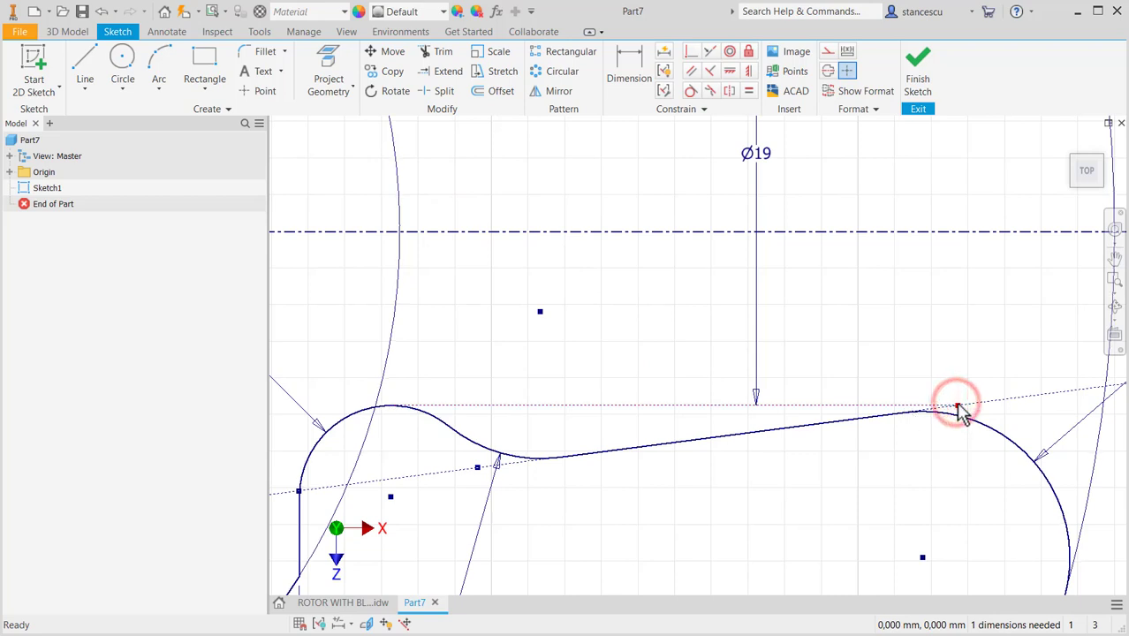
{"action": "left_click", "coordinate": [961, 409]}
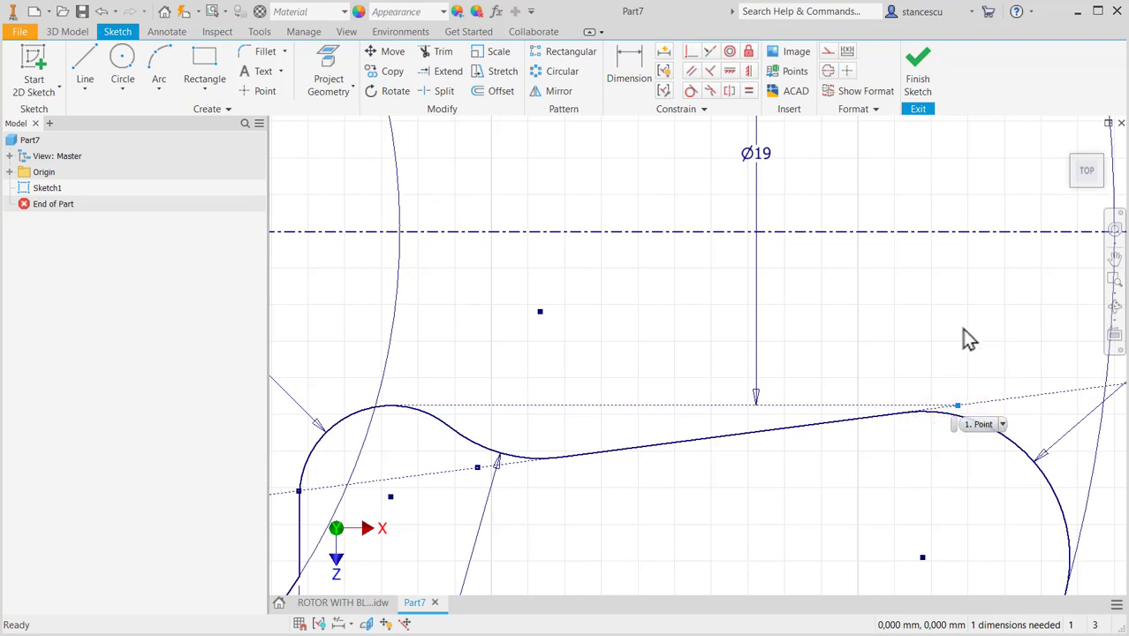
{"action": "left_click", "coordinate": [898, 339]}
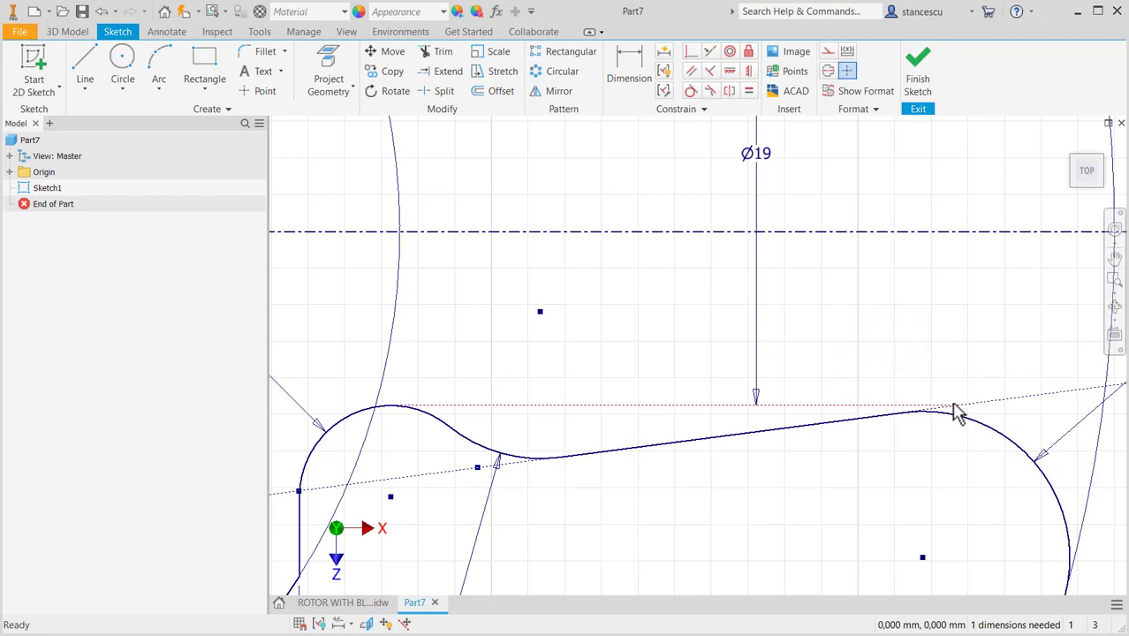
{"action": "left_click_drag", "start_coordinate": [957, 406], "coordinate": [886, 404]}
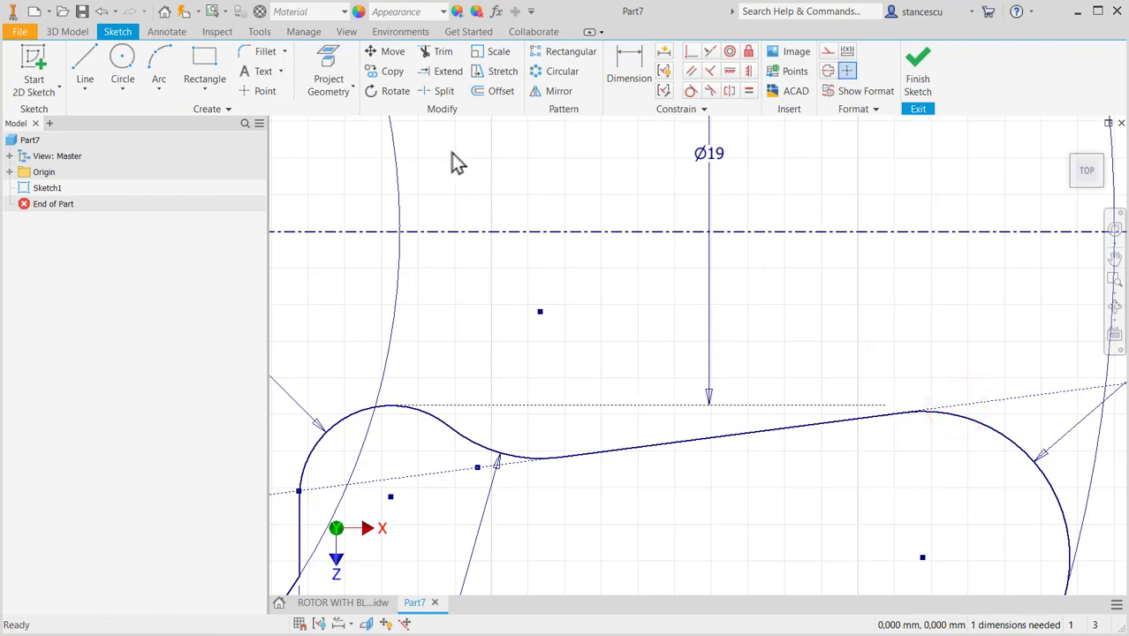
Step: Extend the horizontal dotted construction line to meet the slanted construction line
{"action": "left_click", "coordinate": [445, 73]}
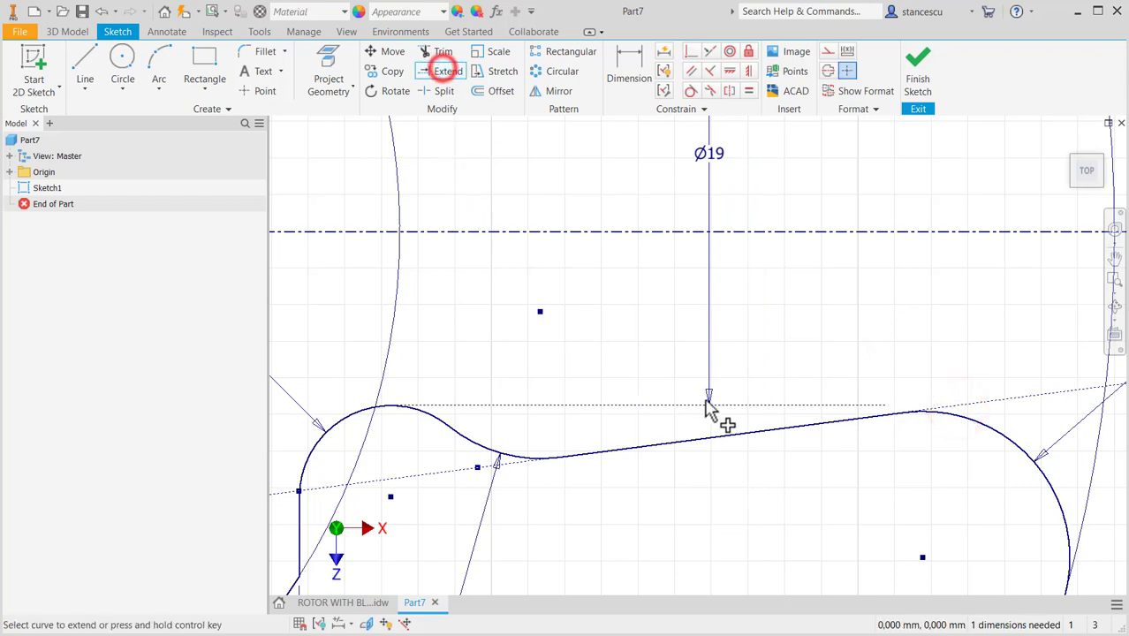
{"action": "left_click", "coordinate": [769, 402]}
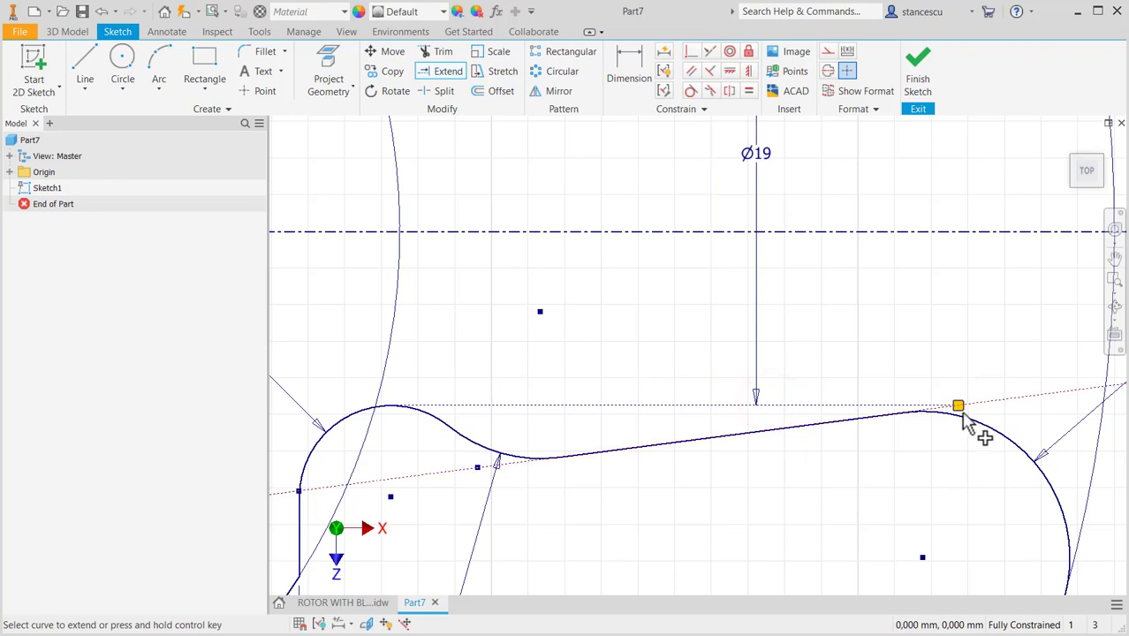
{"action": "middle_click_drag", "start_coordinate": [842, 477], "coordinate": [781, 409]}
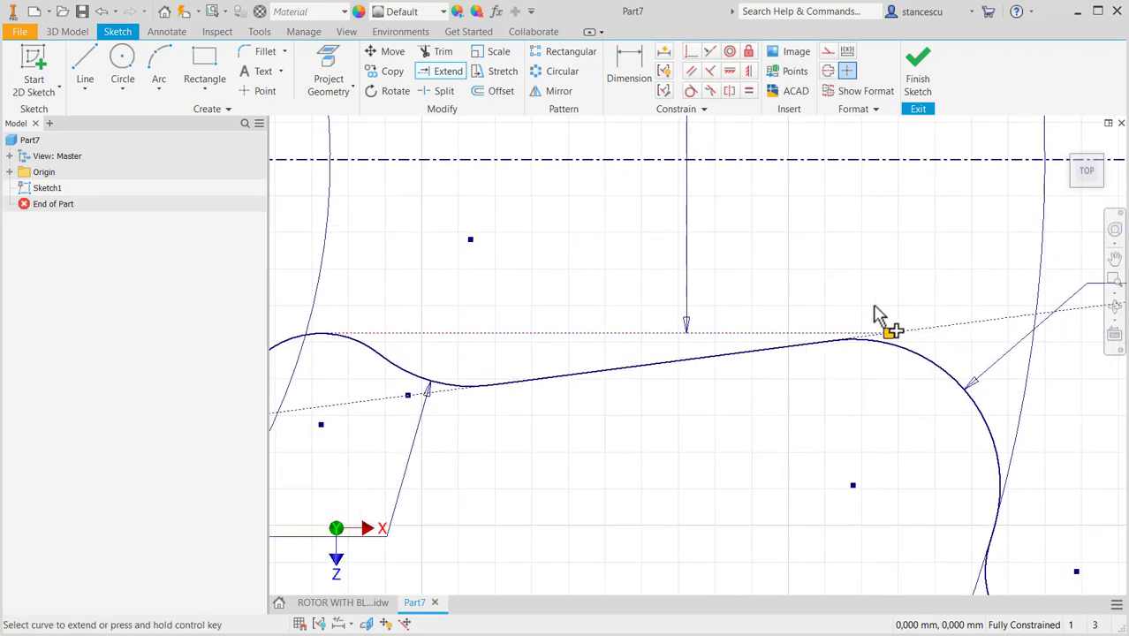
{"action": "key", "text": "Escape"}
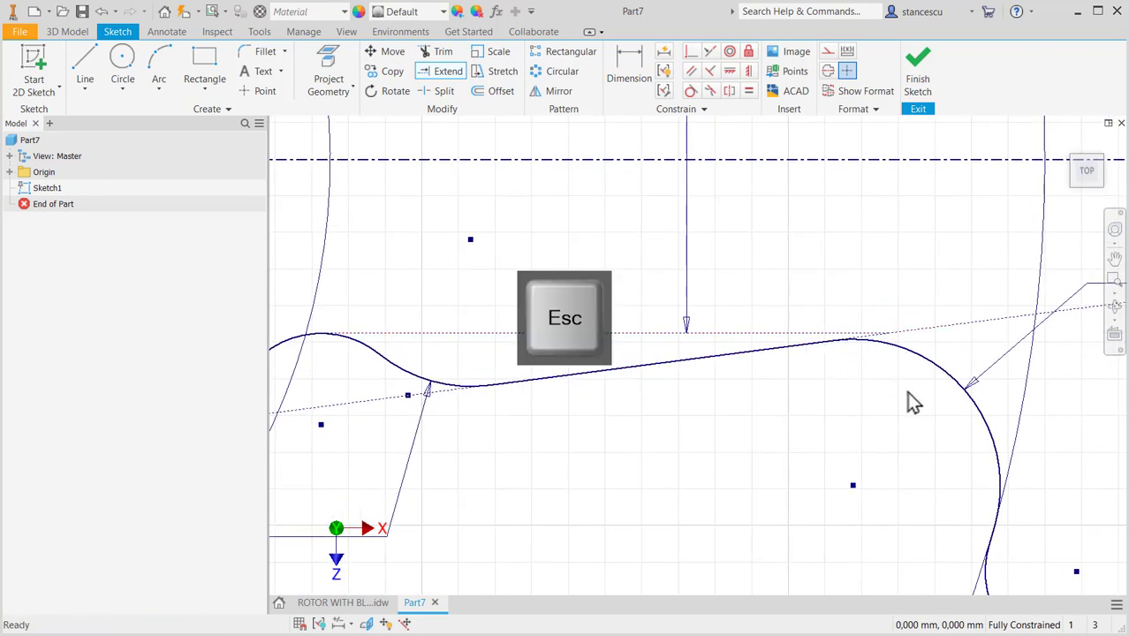
Step: Add a 1 mm fillet between the short horizontal line at the blade tip and the outer 170 mm arc
{"action": "scroll", "coordinate": [887, 416], "scroll_direction": "up", "scroll_amount": 2}
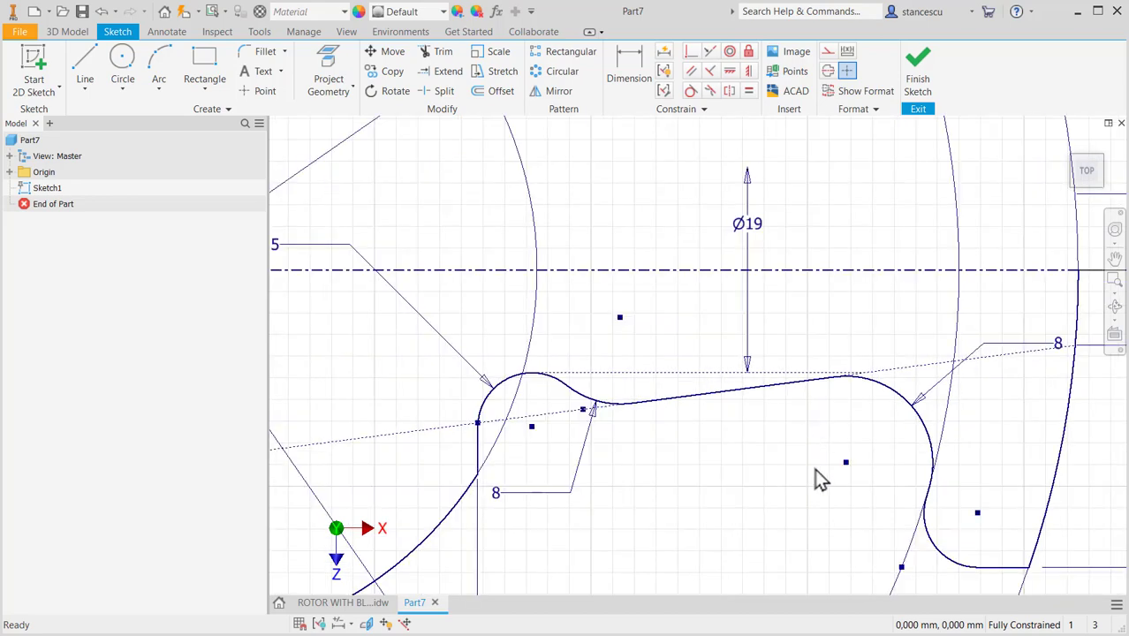
{"action": "middle_click_drag", "start_coordinate": [781, 497], "coordinate": [713, 446]}
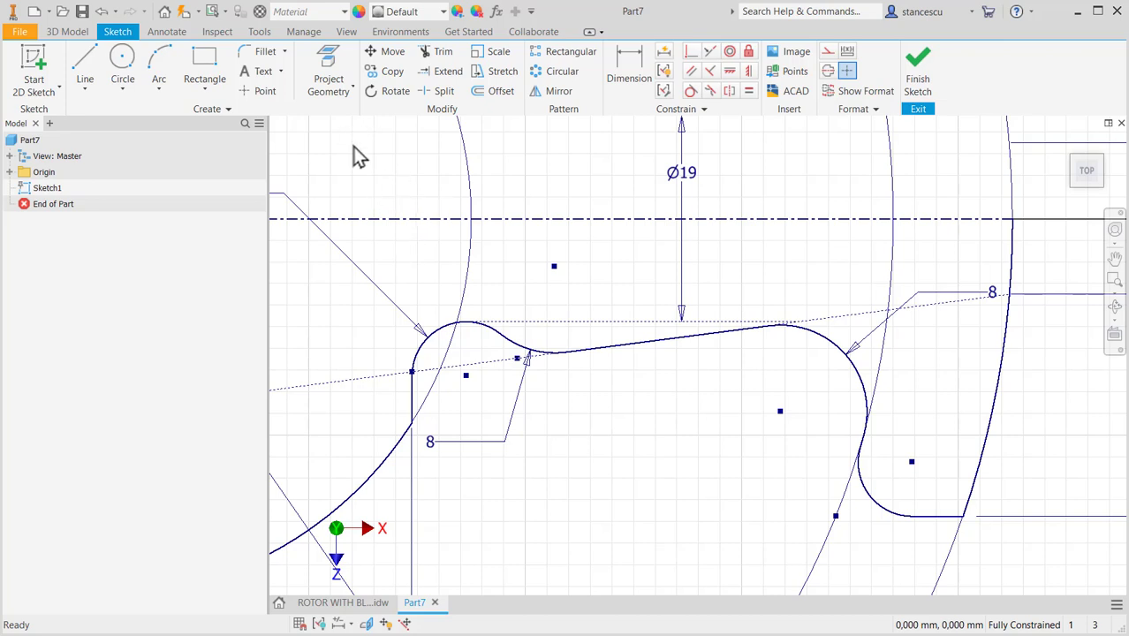
{"action": "left_click", "coordinate": [262, 51]}
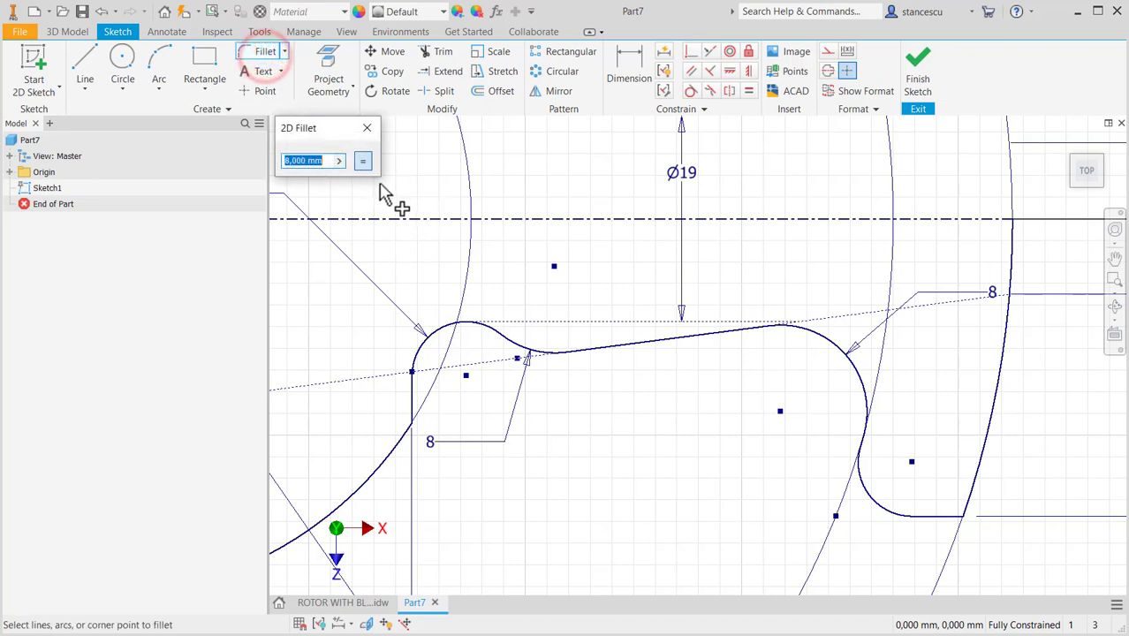
{"action": "left_click", "coordinate": [934, 518]}
{"action": "left_click", "coordinate": [976, 504]}
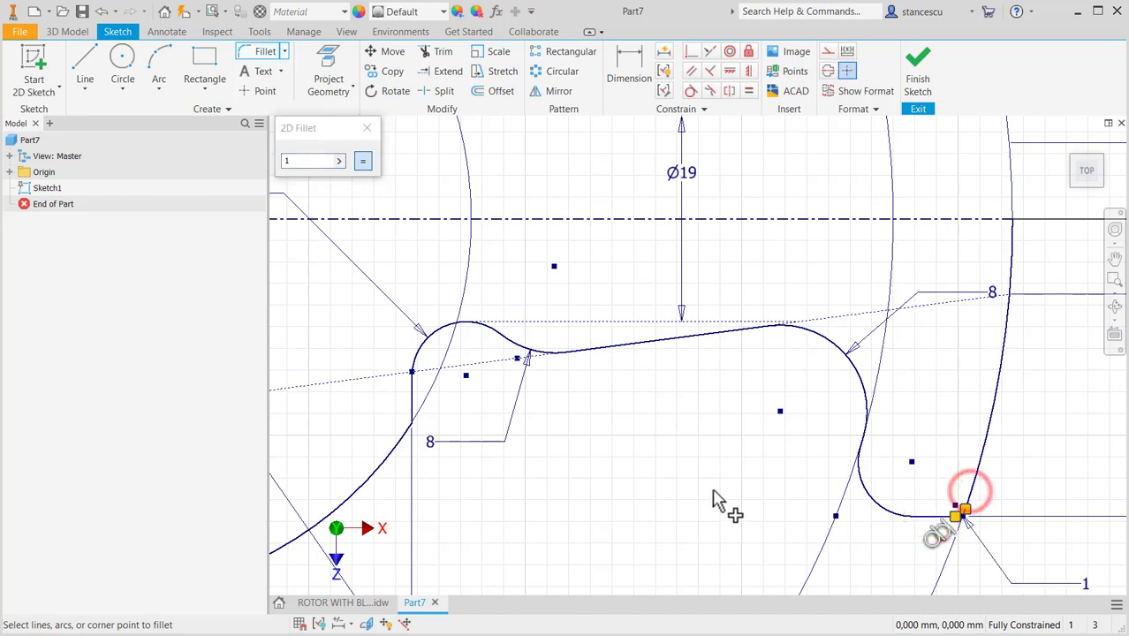
{"action": "key", "text": "Escape"}
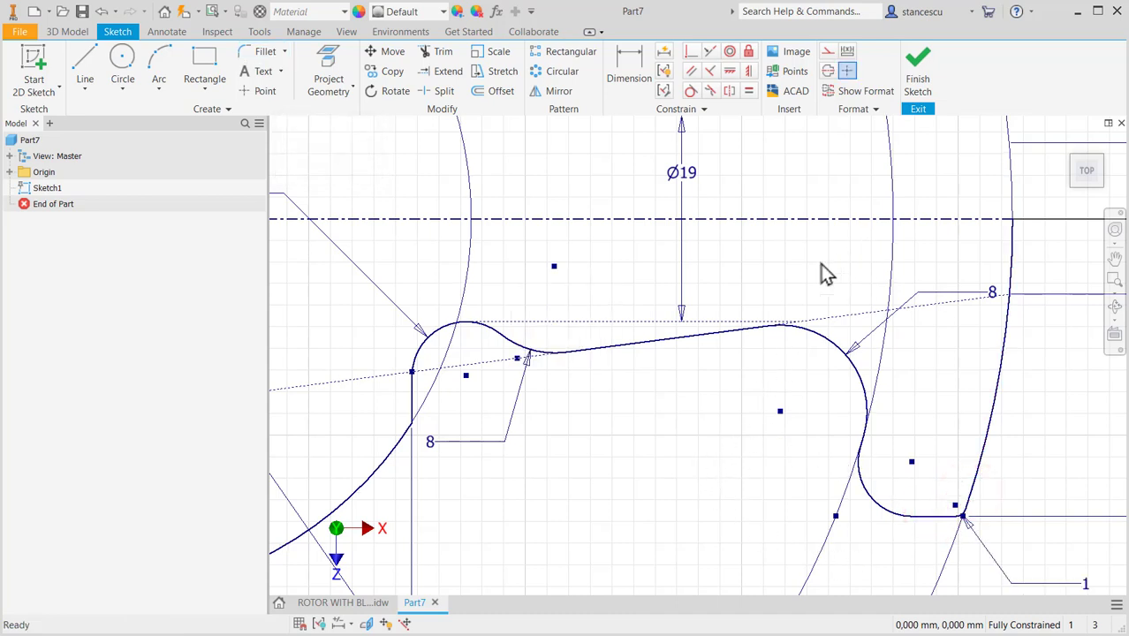
Step: Convert the horizontal and vertical centerlines of the blade profile to regular solid lines and finish the sketch
{"action": "scroll", "coordinate": [777, 394], "scroll_direction": "down", "scroll_amount": 3}
{"action": "mouse_move", "coordinate": [717, 433]}
{"action": "middle_mouse_down"}
{"action": "mouse_move", "coordinate": [762, 398]}
{"action": "mouse_move", "coordinate": [721, 391]}
{"action": "middle_mouse_up"}
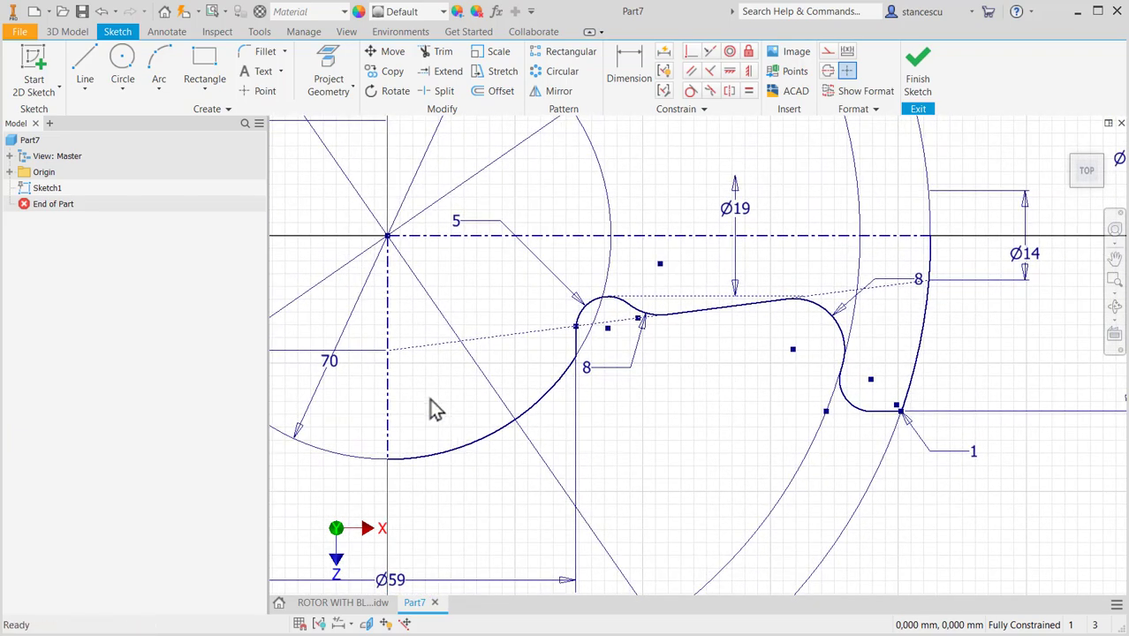
{"action": "scroll", "coordinate": [601, 419], "scroll_direction": "down", "scroll_amount": 2}
{"action": "middle_click_drag", "start_coordinate": [642, 453], "coordinate": [676, 441]}
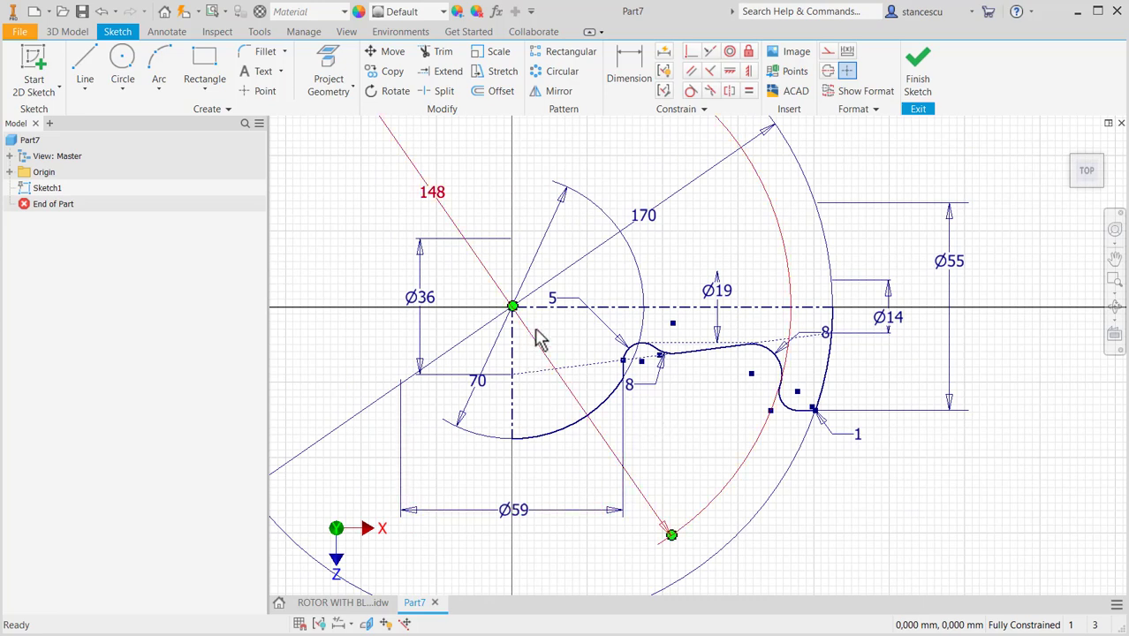
{"action": "left_click", "coordinate": [617, 309]}
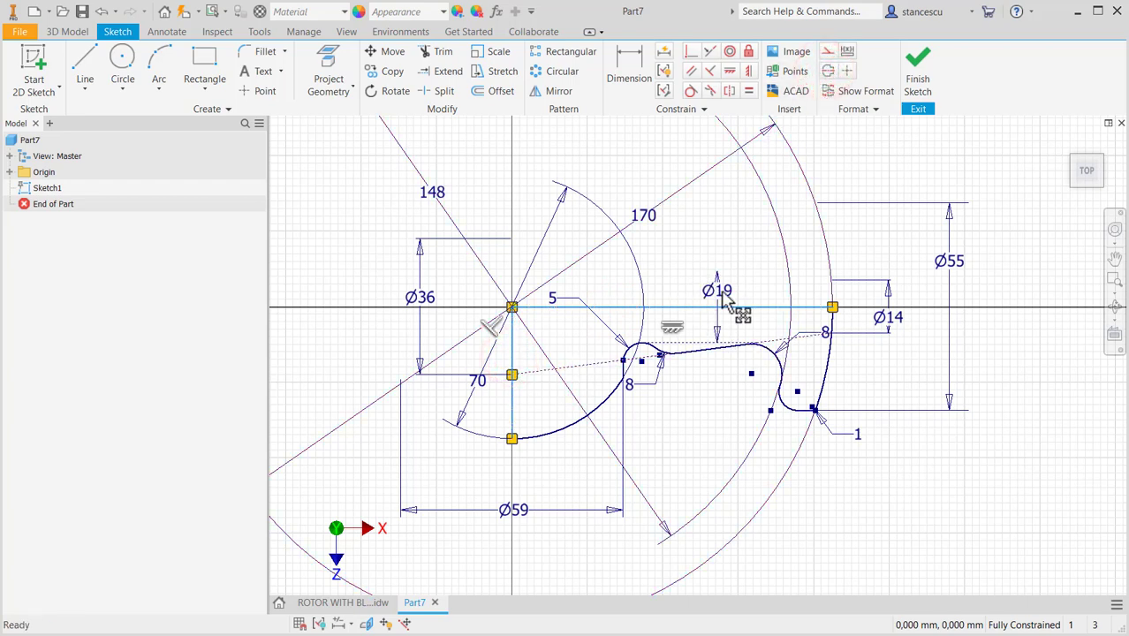
{"action": "left_click", "coordinate": [695, 428]}
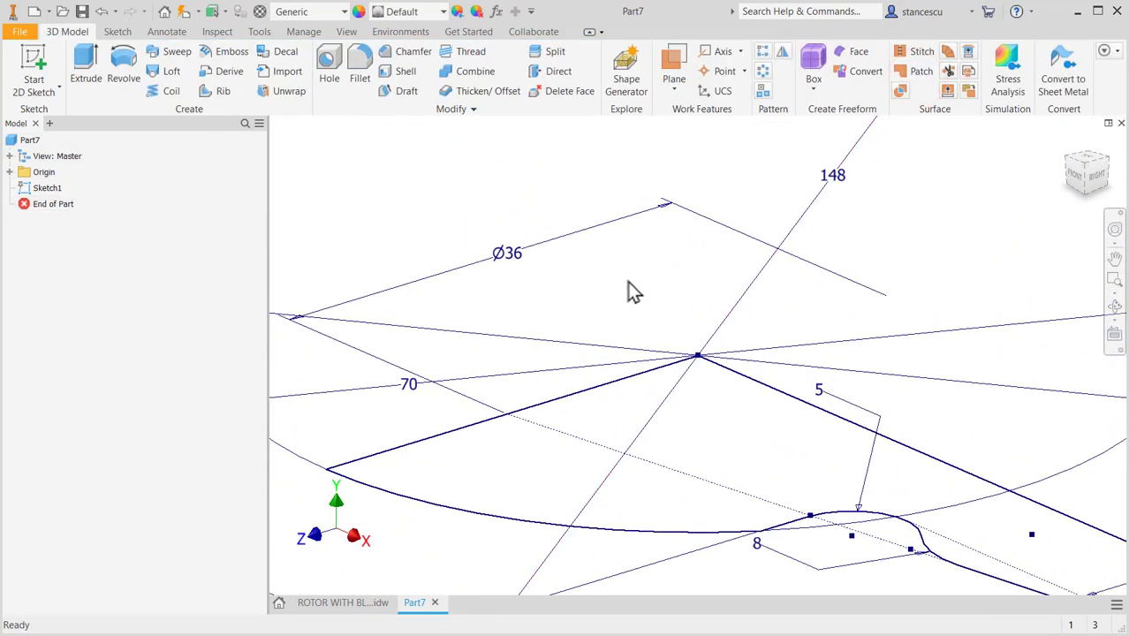
{"action": "key", "text": "F6"}
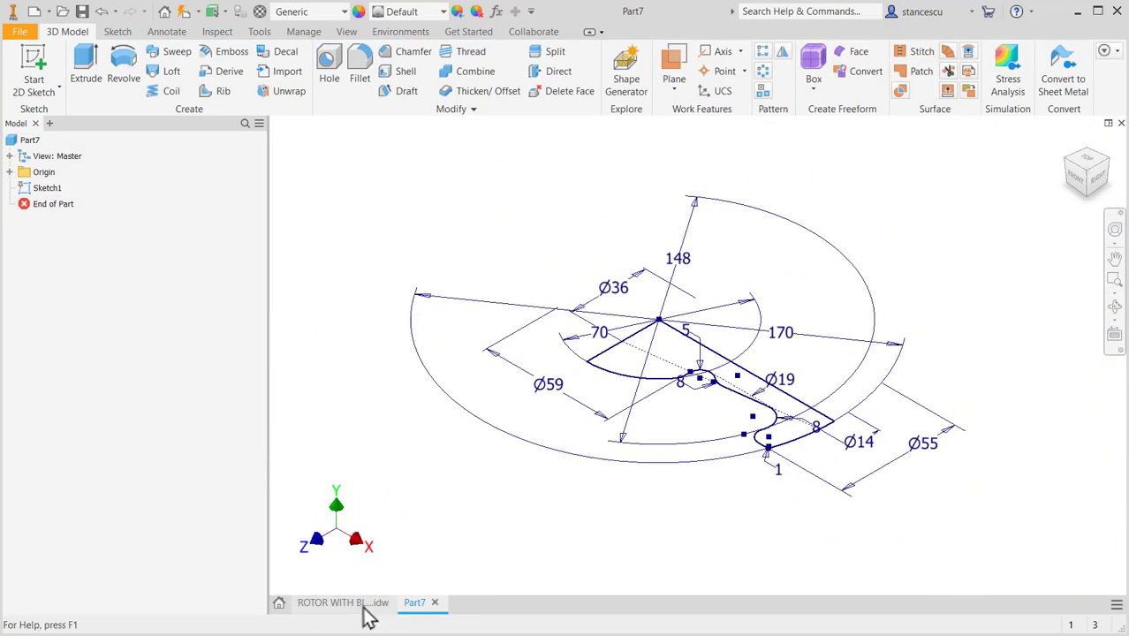
Step: Check the blade height in the rotor drawing and extrude the blade profile 70 mm symmetrically about the sketch plane
{"action": "left_click", "coordinate": [362, 604]}
{"action": "scroll", "coordinate": [537, 283], "scroll_direction": "up", "scroll_amount": 2}
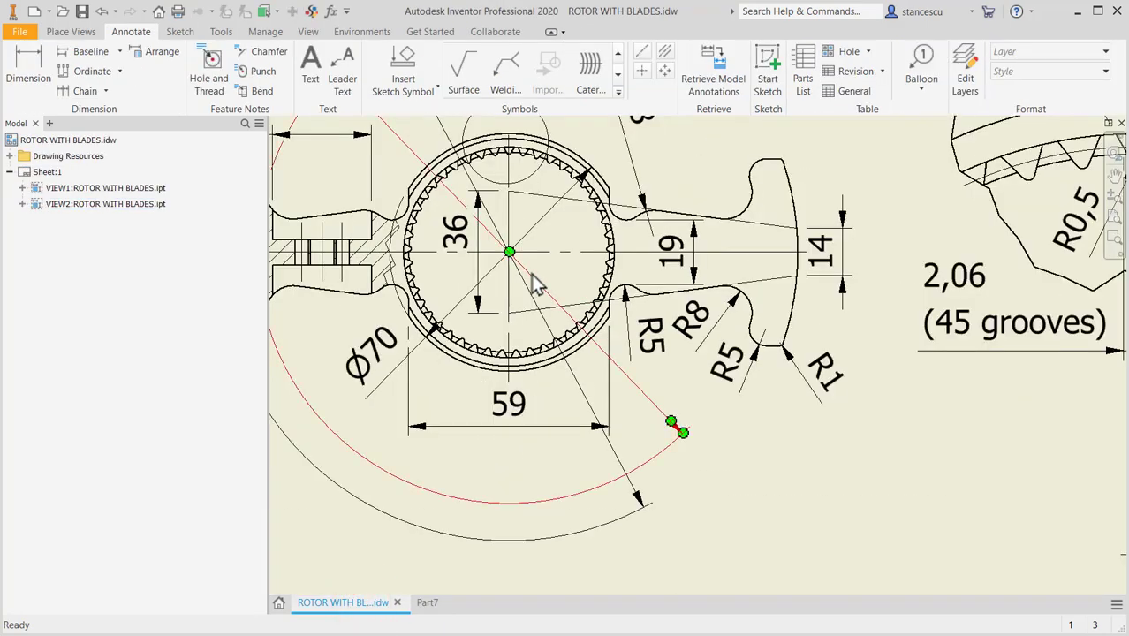
{"action": "scroll", "coordinate": [535, 296], "scroll_direction": "up", "scroll_amount": 2}
{"action": "middle_click_drag", "start_coordinate": [534, 305], "coordinate": [720, 505]}
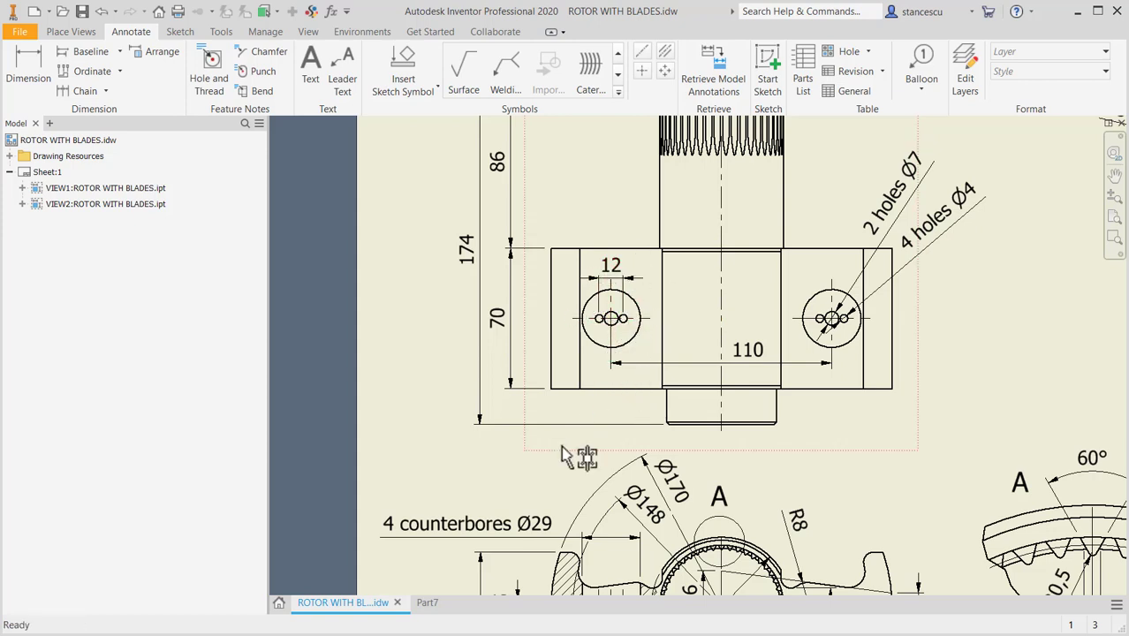
{"action": "left_click", "coordinate": [428, 603]}
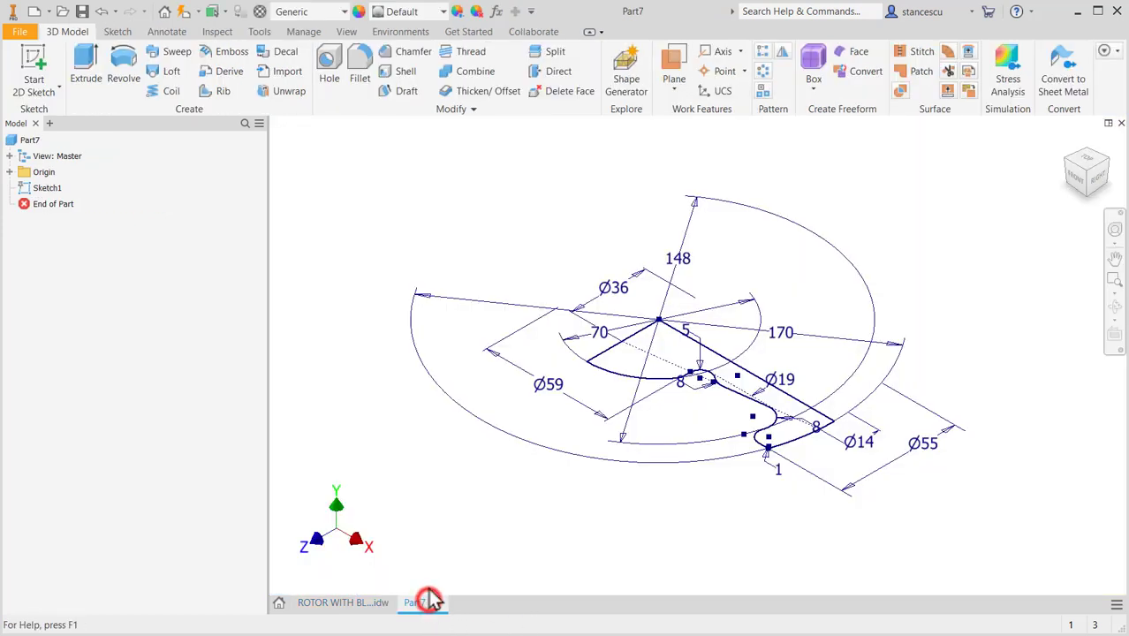
{"action": "left_click", "coordinate": [98, 75]}
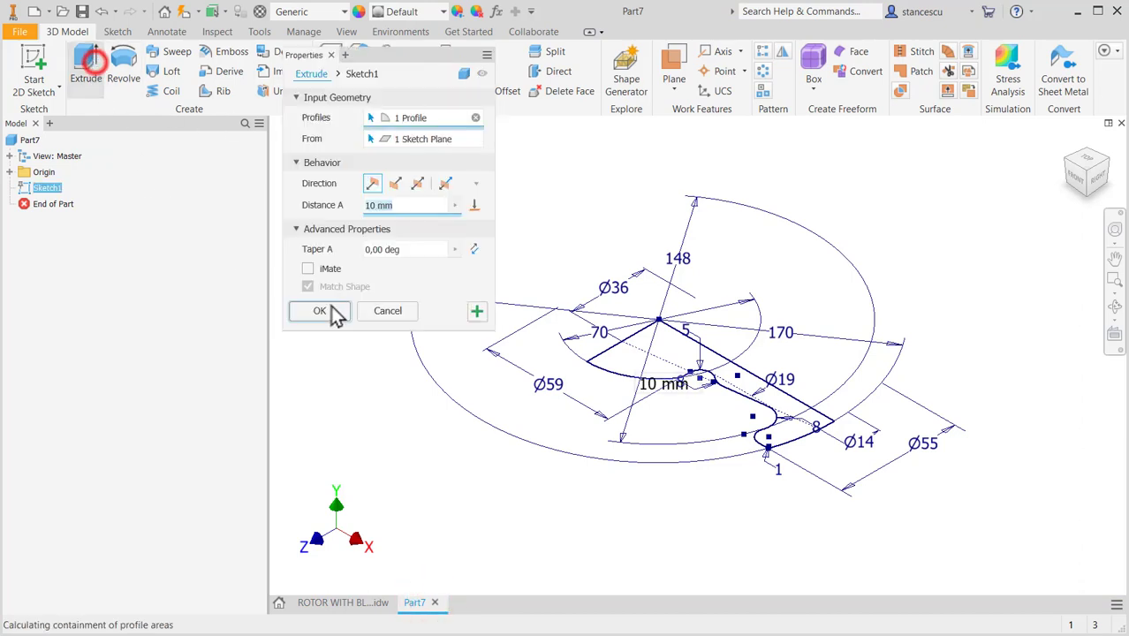
{"action": "left_click", "coordinate": [415, 183]}
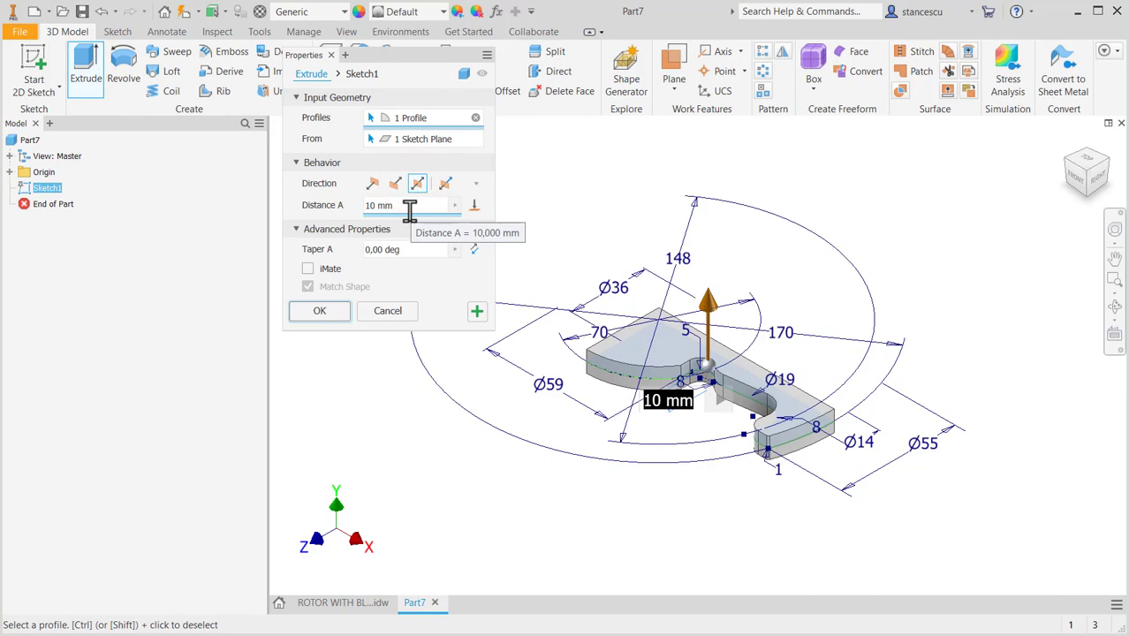
{"action": "type", "text": "70"}
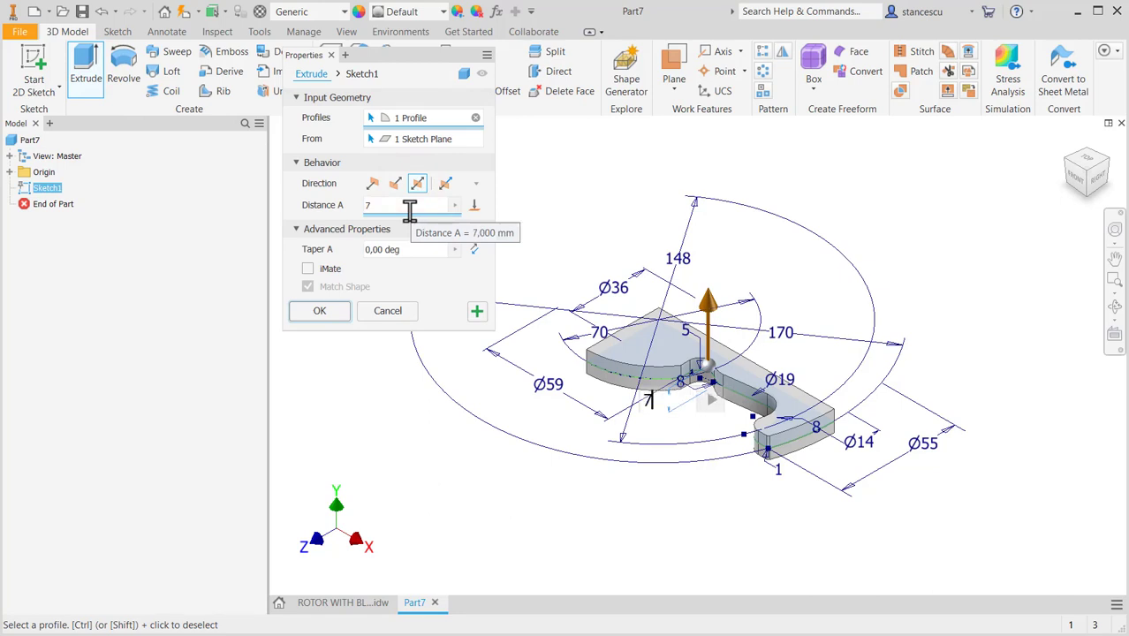
{"action": "left_click", "coordinate": [320, 311]}
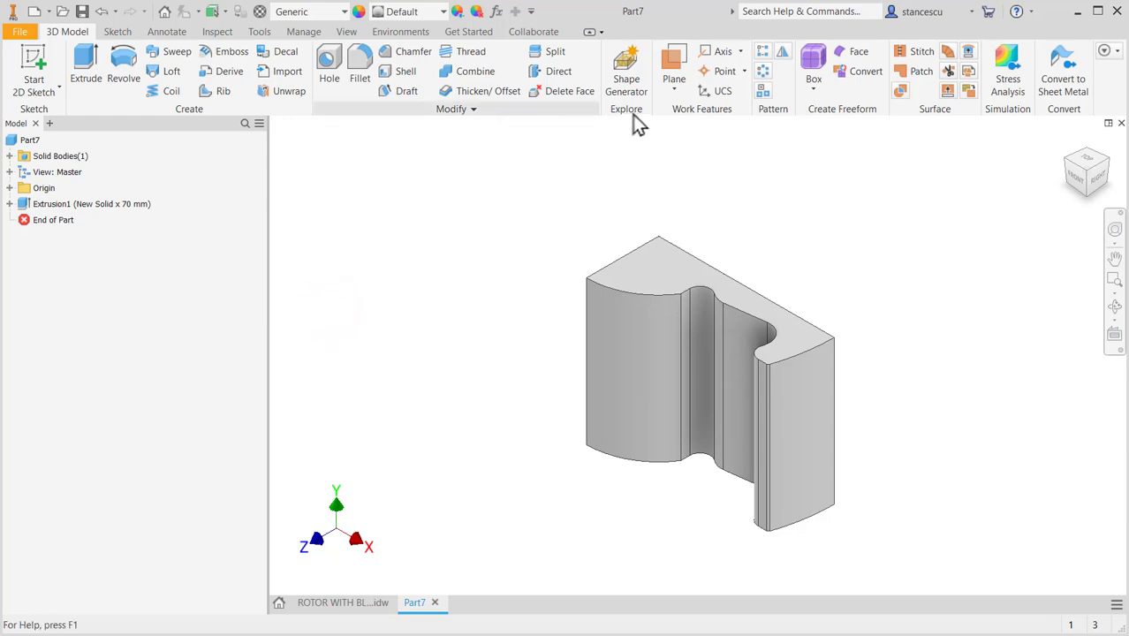
Step: Mirror the blade extrusion about its large flat side face along the horizontal centre line
{"action": "left_click", "coordinate": [781, 53]}
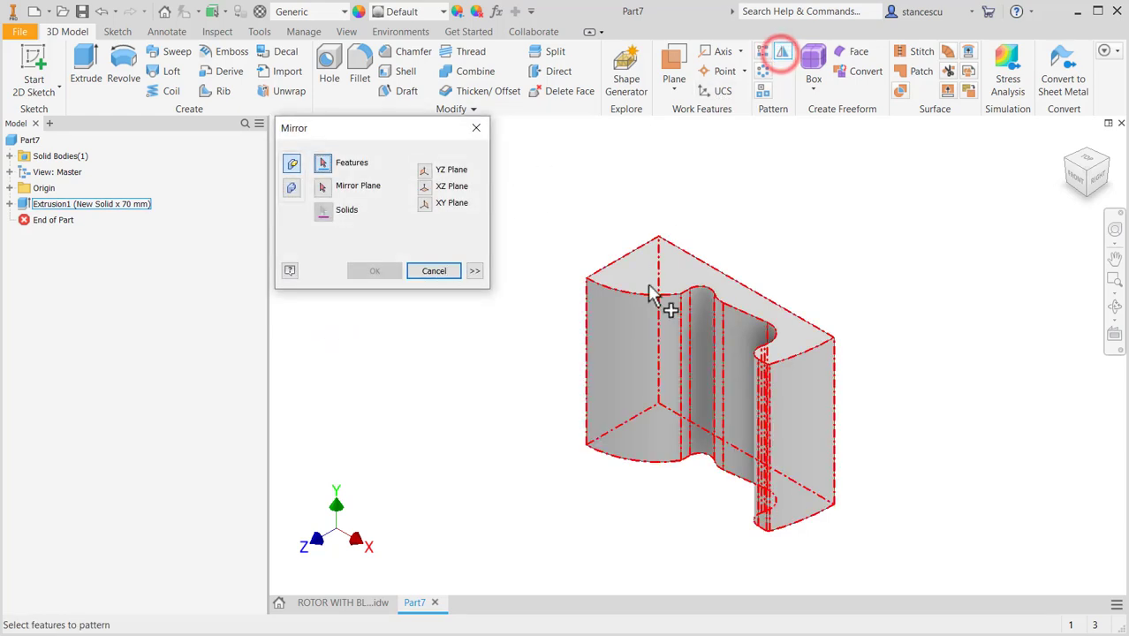
{"action": "left_click", "coordinate": [627, 314]}
{"action": "left_click", "coordinate": [322, 186]}
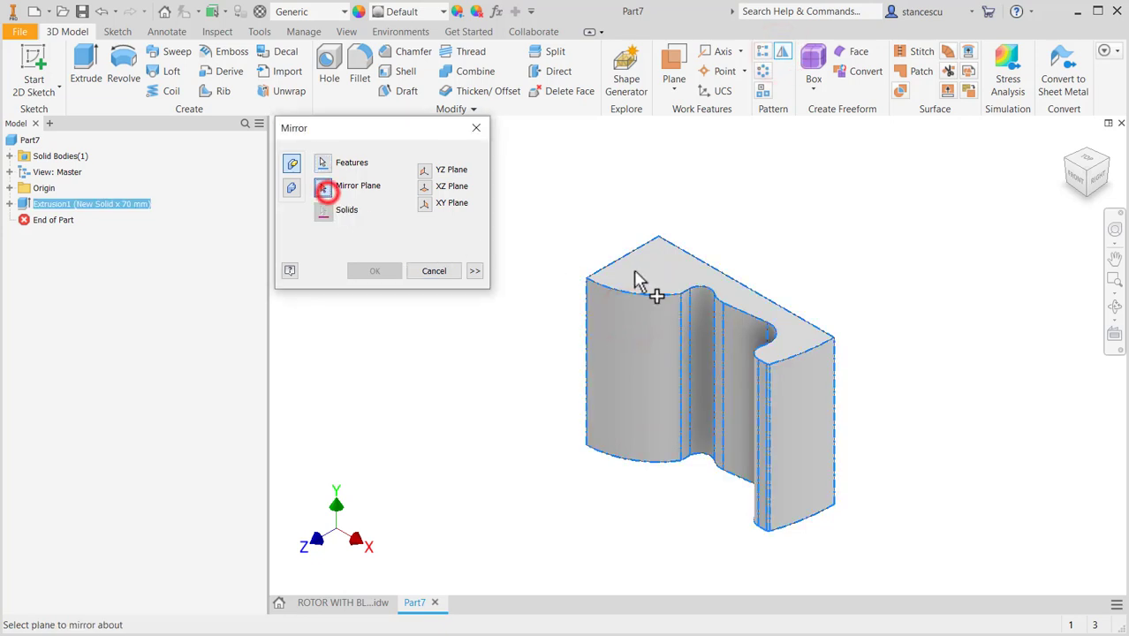
{"action": "middle_click_drag", "start_coordinate": [937, 405], "coordinate": [834, 424], "text": "shift"}
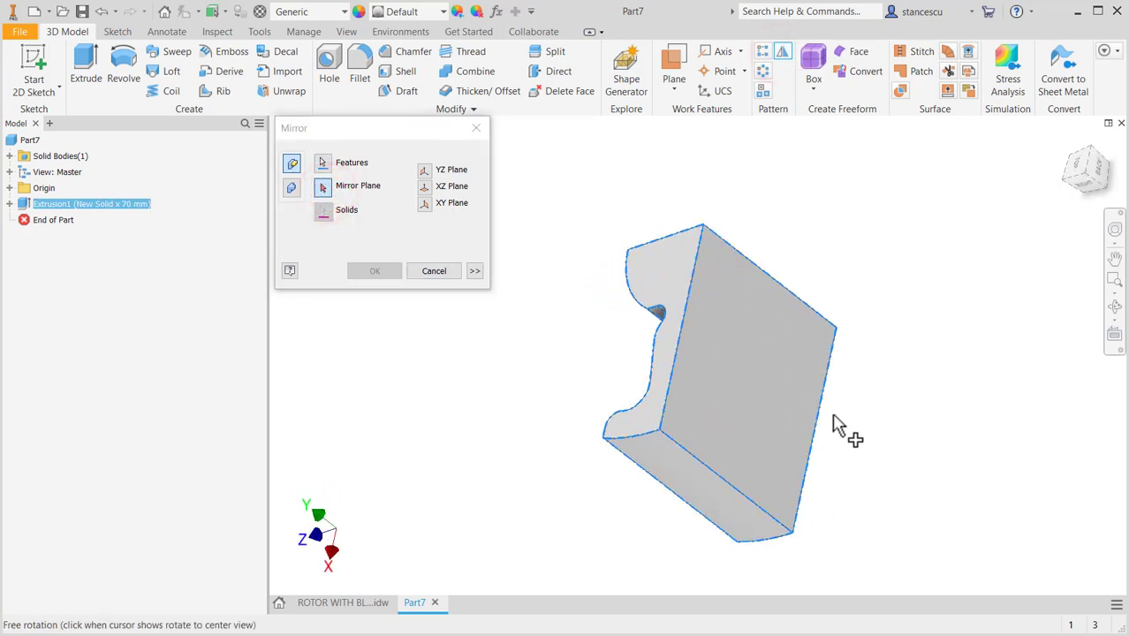
{"action": "left_click", "coordinate": [787, 370]}
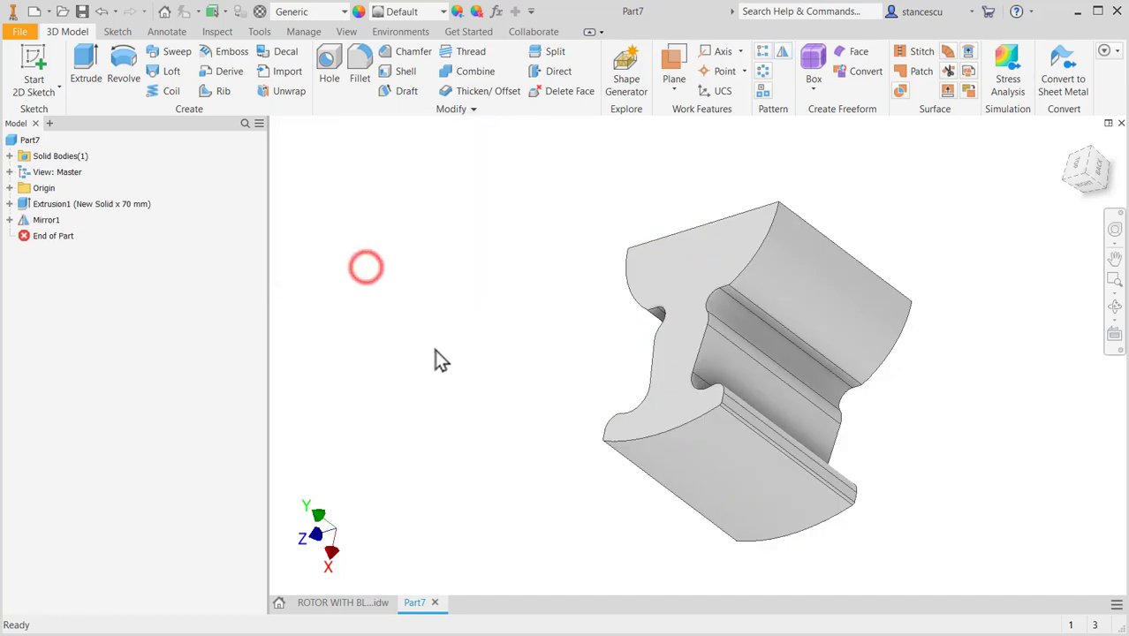
Step: Mirror the blade extrusion together with the first mirror feature about the flat rectangular face at the hub's centre
{"action": "middle_click_drag", "start_coordinate": [529, 328], "coordinate": [685, 358], "text": "shift"}
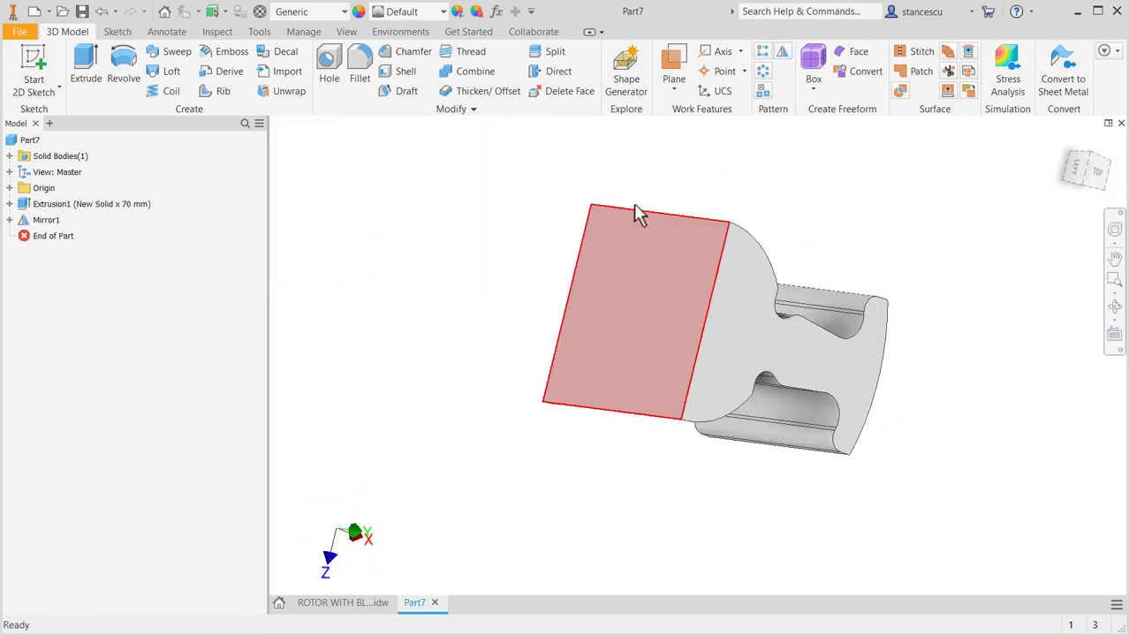
{"action": "left_click", "coordinate": [782, 51]}
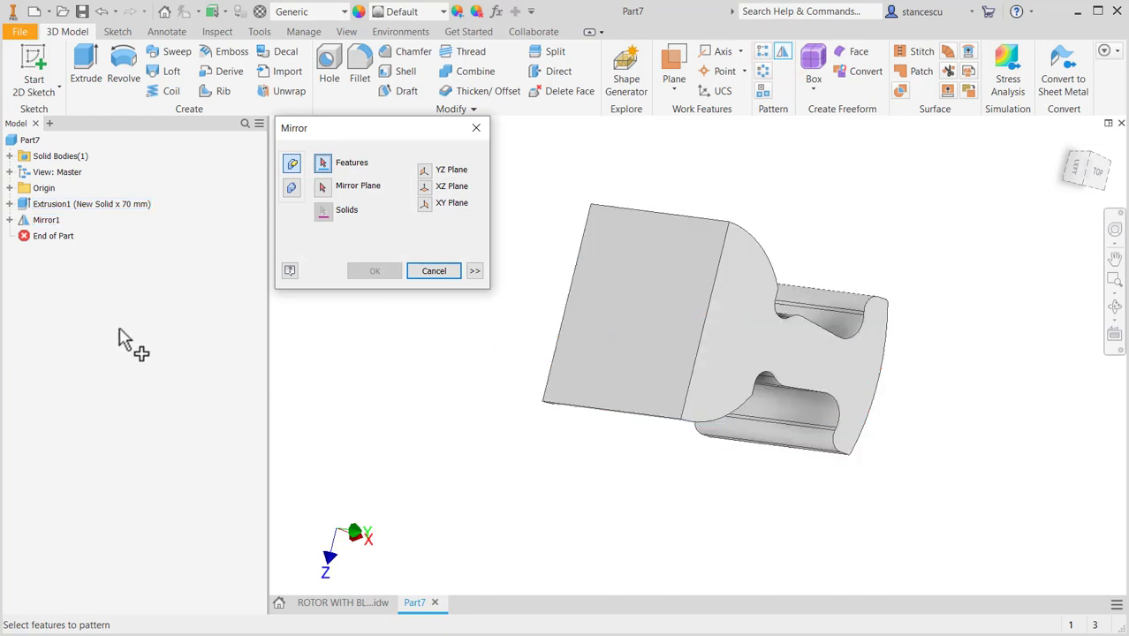
{"action": "left_click", "coordinate": [46, 205]}
{"action": "left_click", "coordinate": [45, 221], "text": "ctrl"}
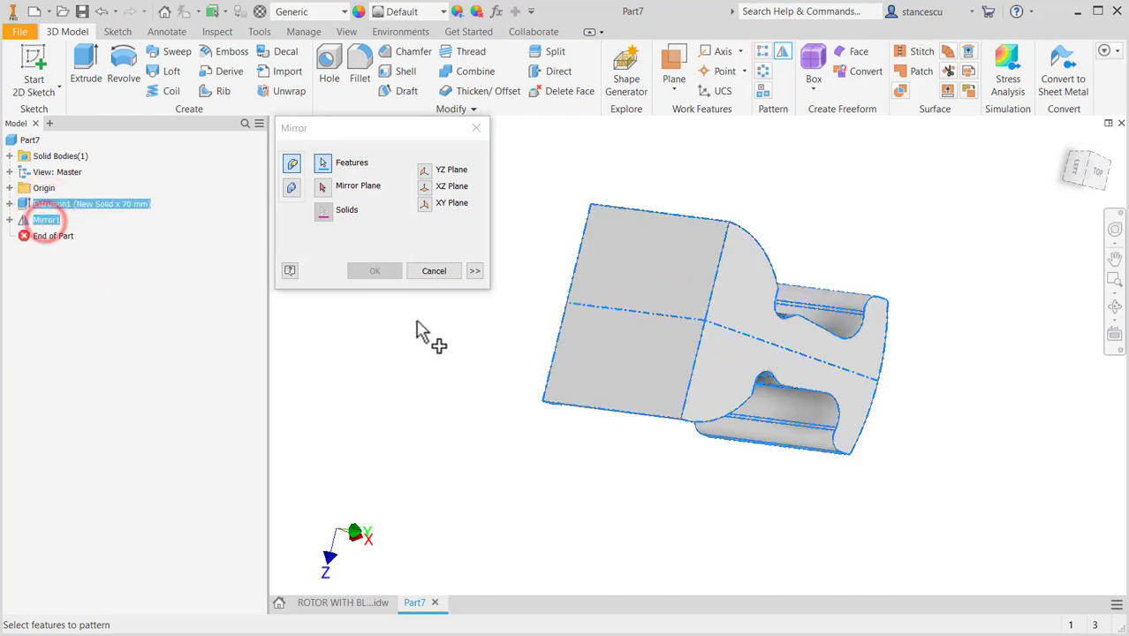
{"action": "left_click", "coordinate": [322, 186]}
{"action": "left_click", "coordinate": [649, 271]}
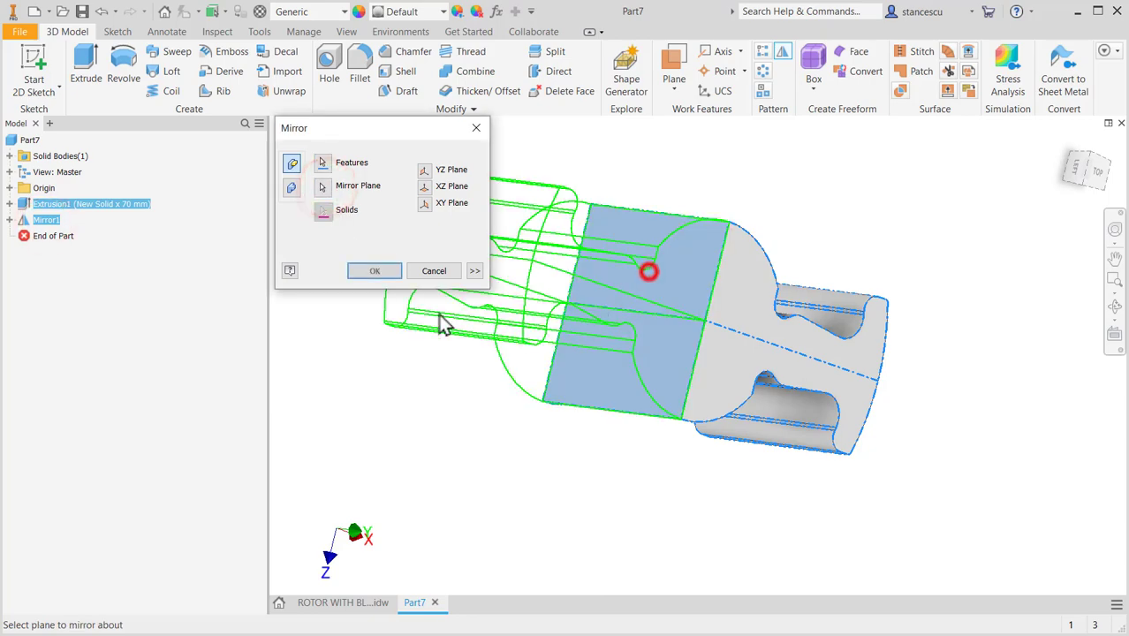
{"action": "left_click", "coordinate": [373, 270]}
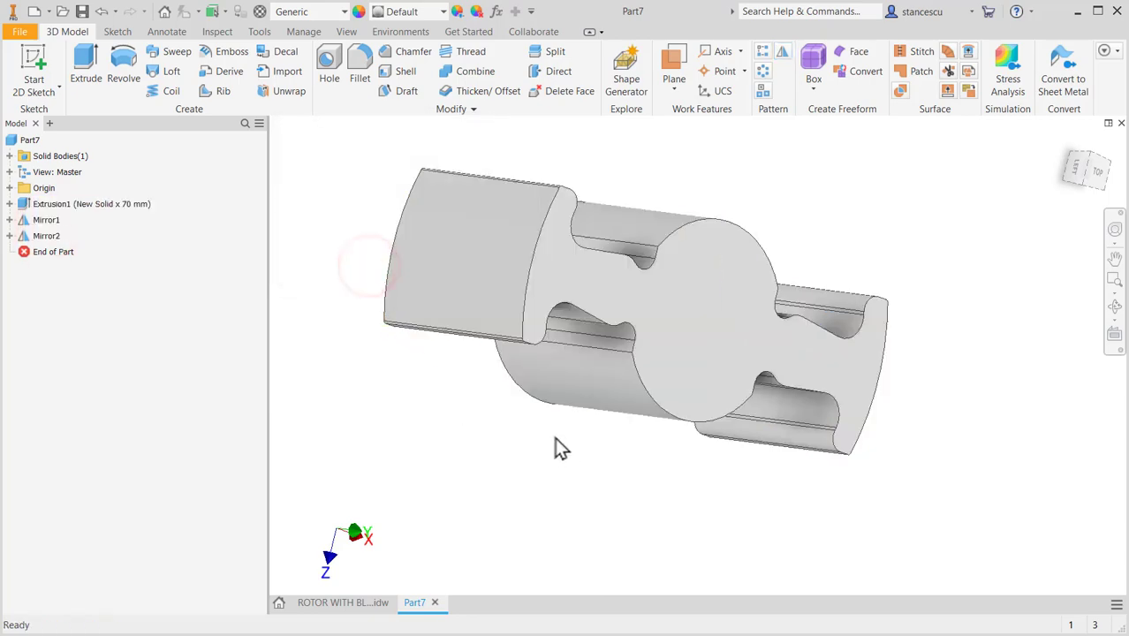
{"action": "middle_click_drag", "start_coordinate": [555, 439], "coordinate": [473, 341], "text": "shift"}
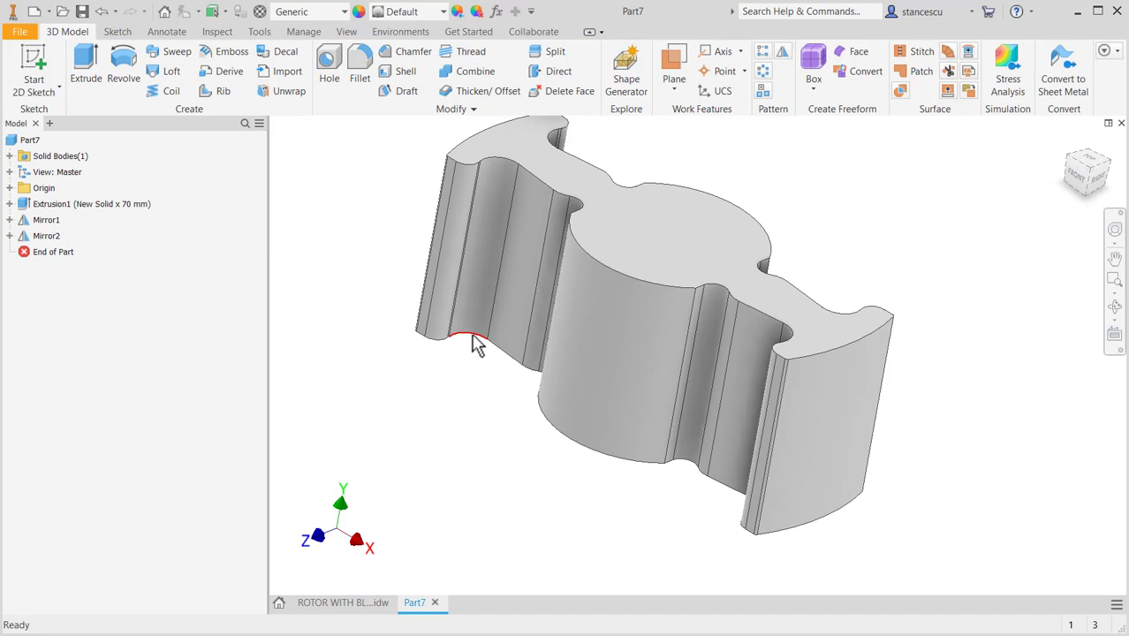
{"action": "key", "text": "F6"}
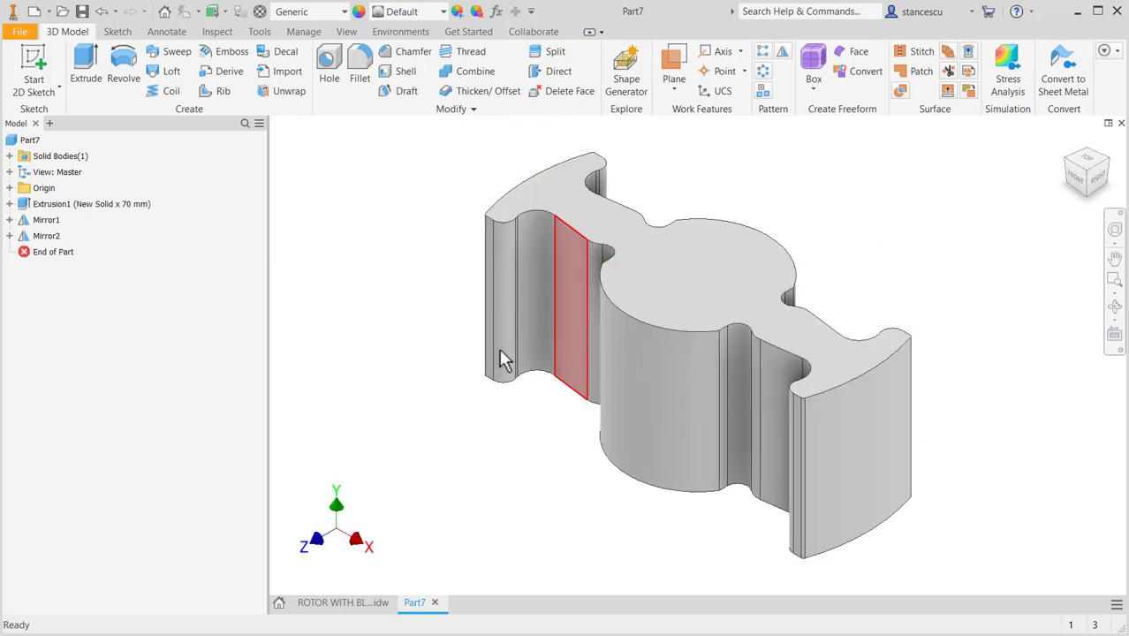
Step: Examine the hub's end edges in the rotor drawing's isometric view and the chamfer callouts in its side view
{"action": "left_click", "coordinate": [349, 604]}
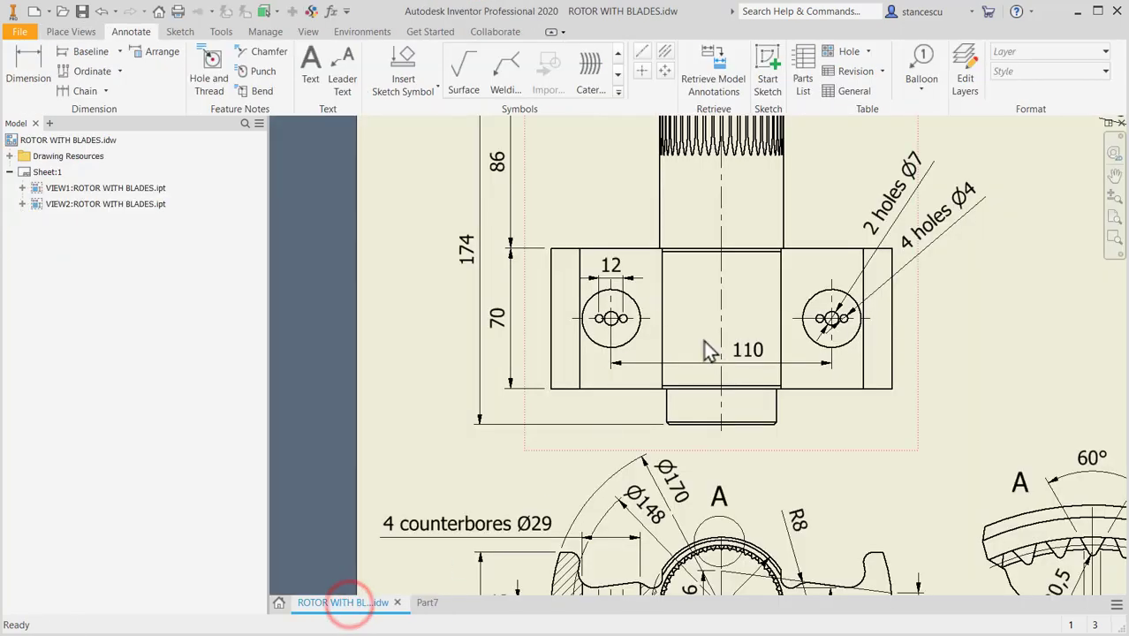
{"action": "mouse_move", "coordinate": [707, 308]}
{"action": "middle_mouse_down"}
{"action": "mouse_move", "coordinate": [468, 259]}
{"action": "mouse_move", "coordinate": [423, 218]}
{"action": "middle_mouse_up"}
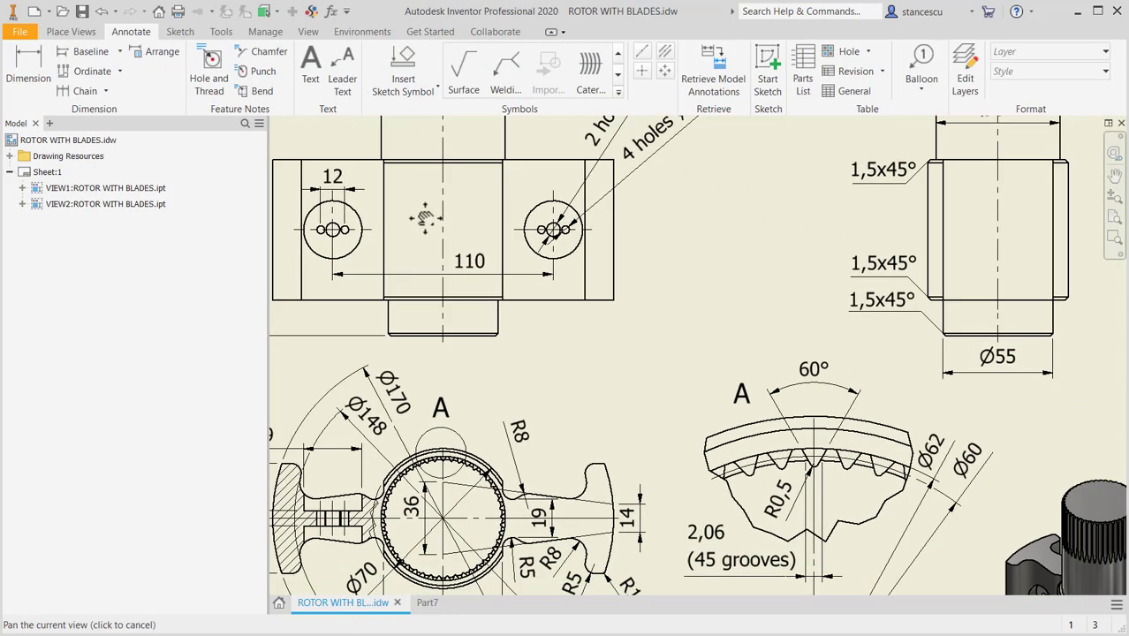
{"action": "middle_click_drag", "start_coordinate": [738, 394], "coordinate": [487, 229]}
{"action": "scroll", "coordinate": [857, 477], "scroll_direction": "up", "scroll_amount": 3}
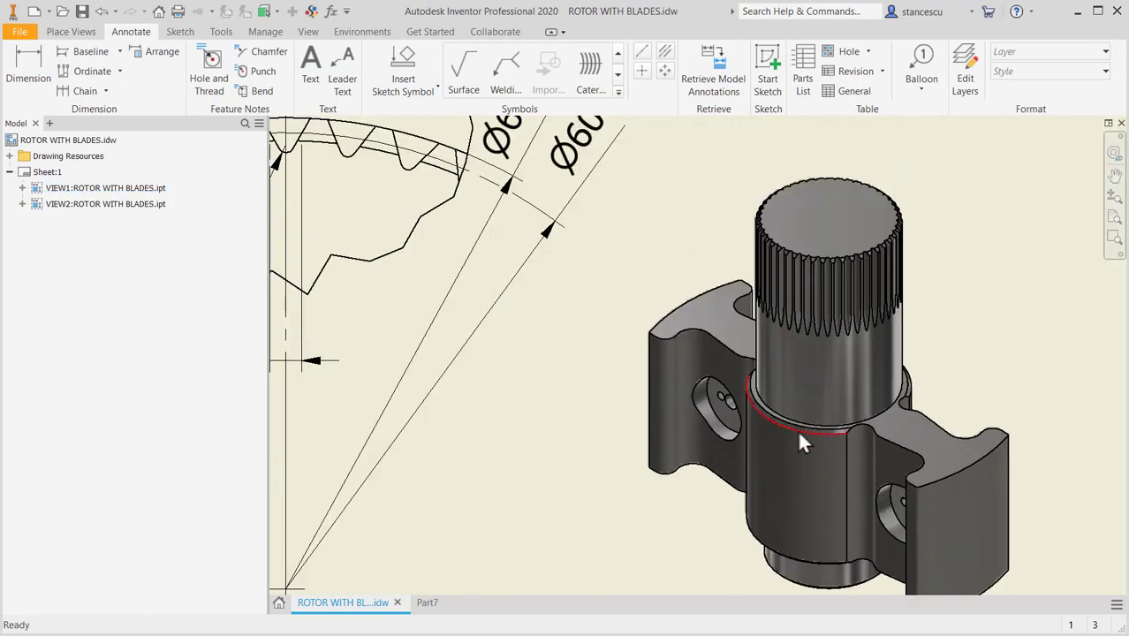
{"action": "scroll", "coordinate": [837, 438], "scroll_direction": "up", "scroll_amount": 5}
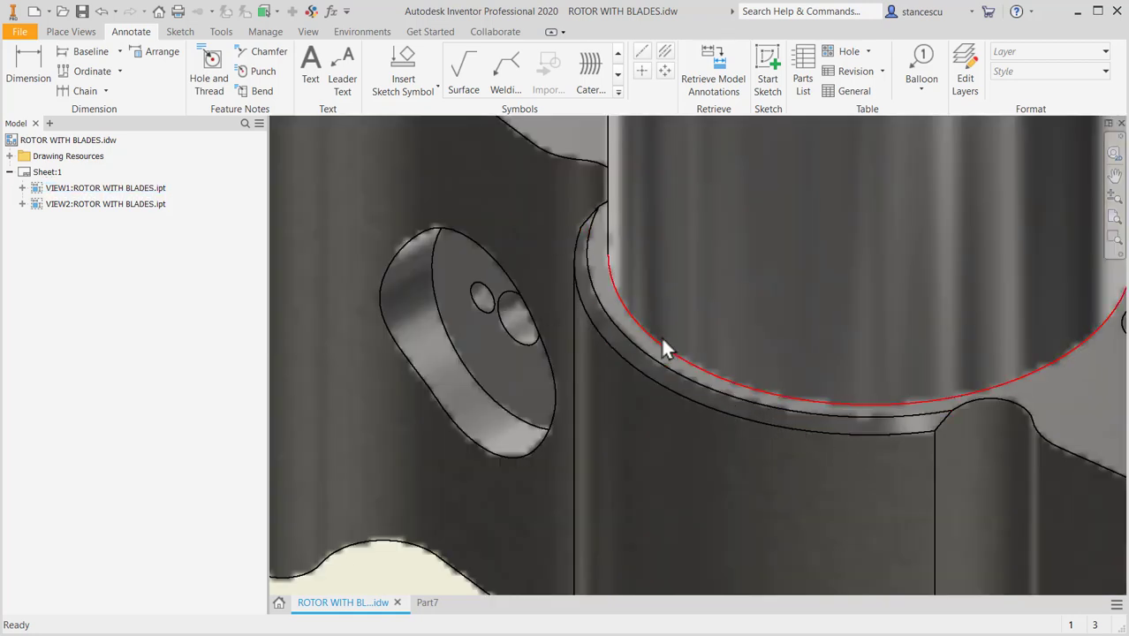
{"action": "middle_click_drag", "start_coordinate": [661, 335], "coordinate": [451, 357]}
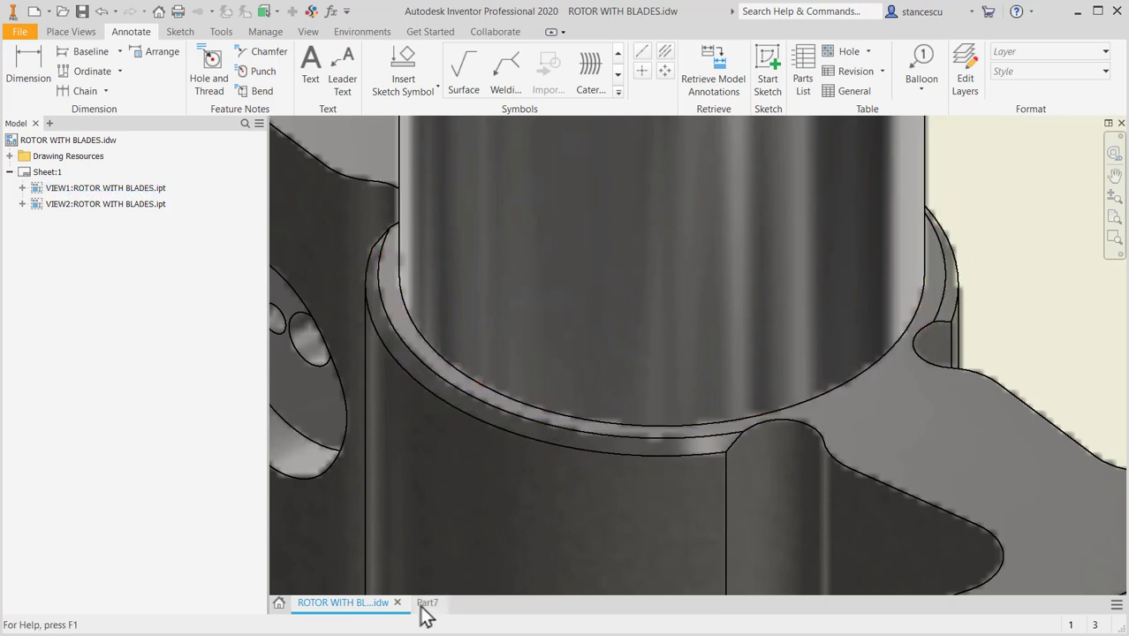
{"action": "scroll", "coordinate": [620, 381], "scroll_direction": "down", "scroll_amount": 10}
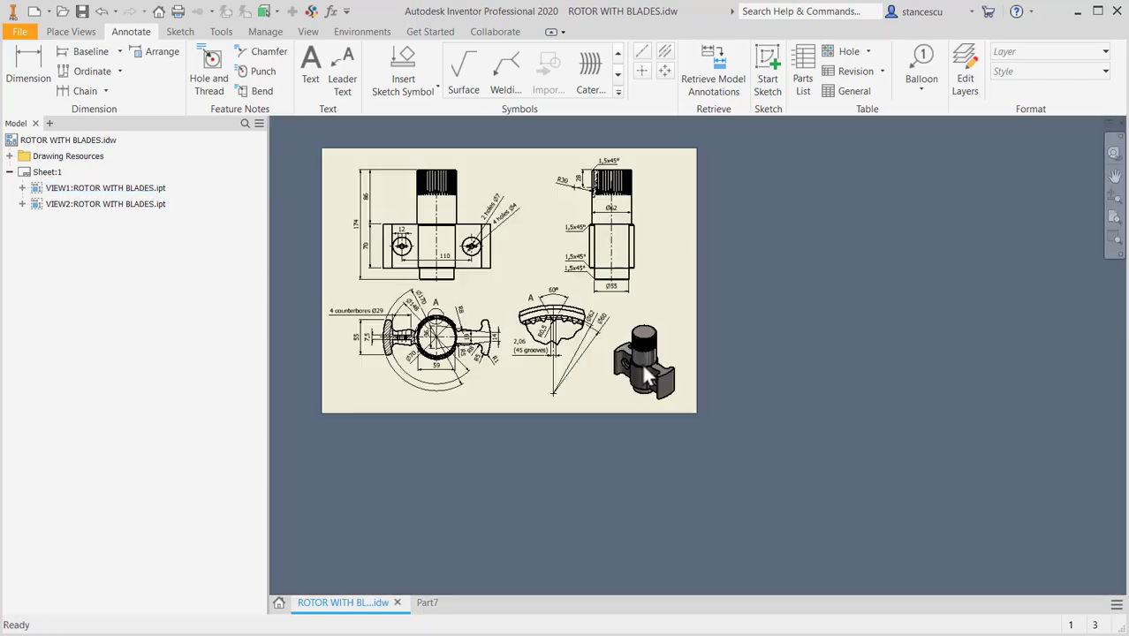
{"action": "scroll", "coordinate": [800, 313], "scroll_direction": "up", "scroll_amount": 4}
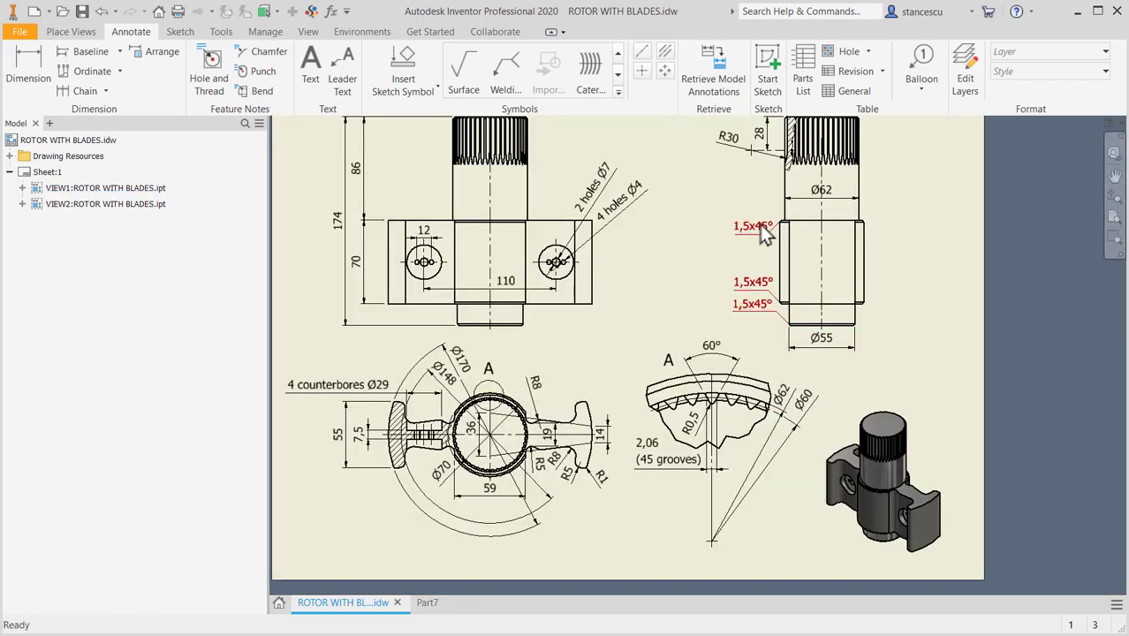
{"action": "scroll", "coordinate": [759, 244], "scroll_direction": "up", "scroll_amount": 2}
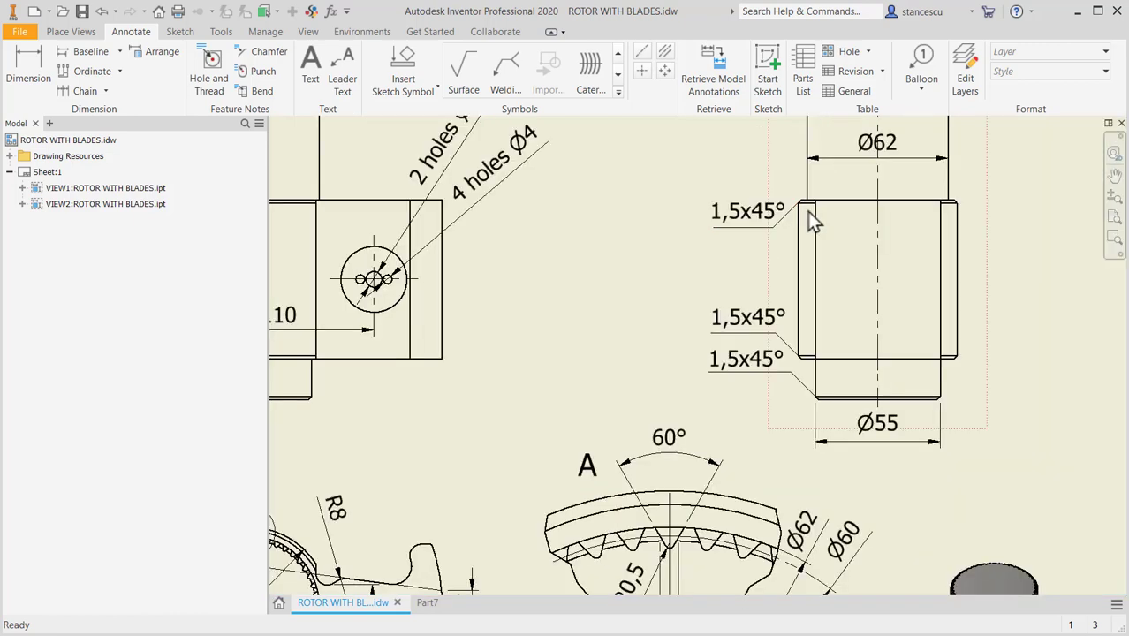
Step: Return to the part and chamfer the four circular end edges of the central hub by 1.5 mm
{"action": "left_click", "coordinate": [427, 603]}
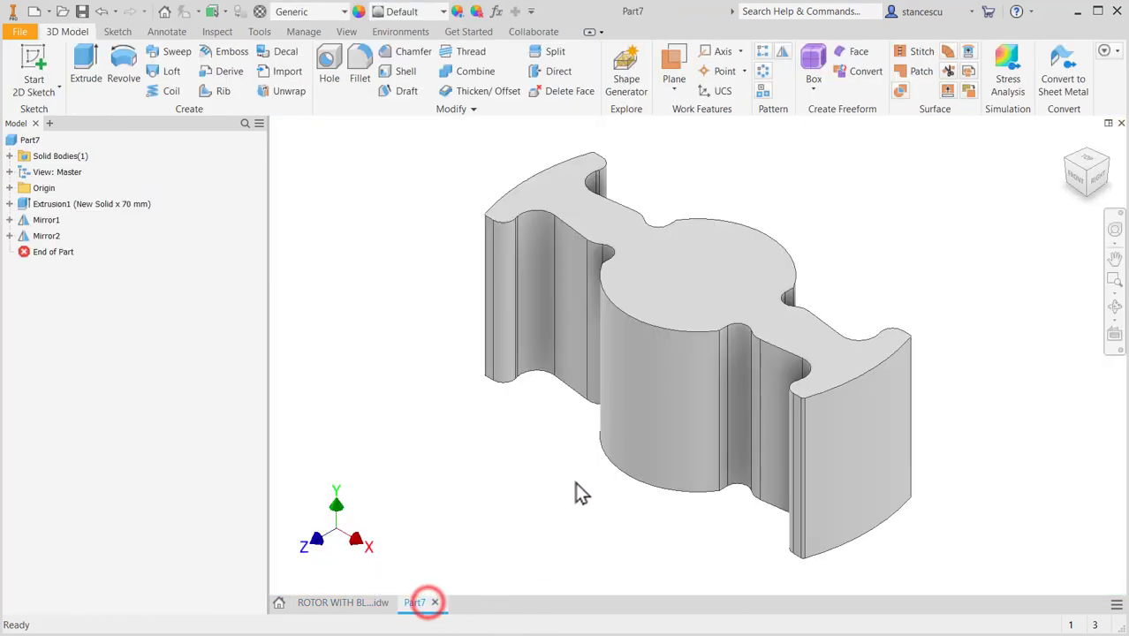
{"action": "left_click", "coordinate": [630, 313]}
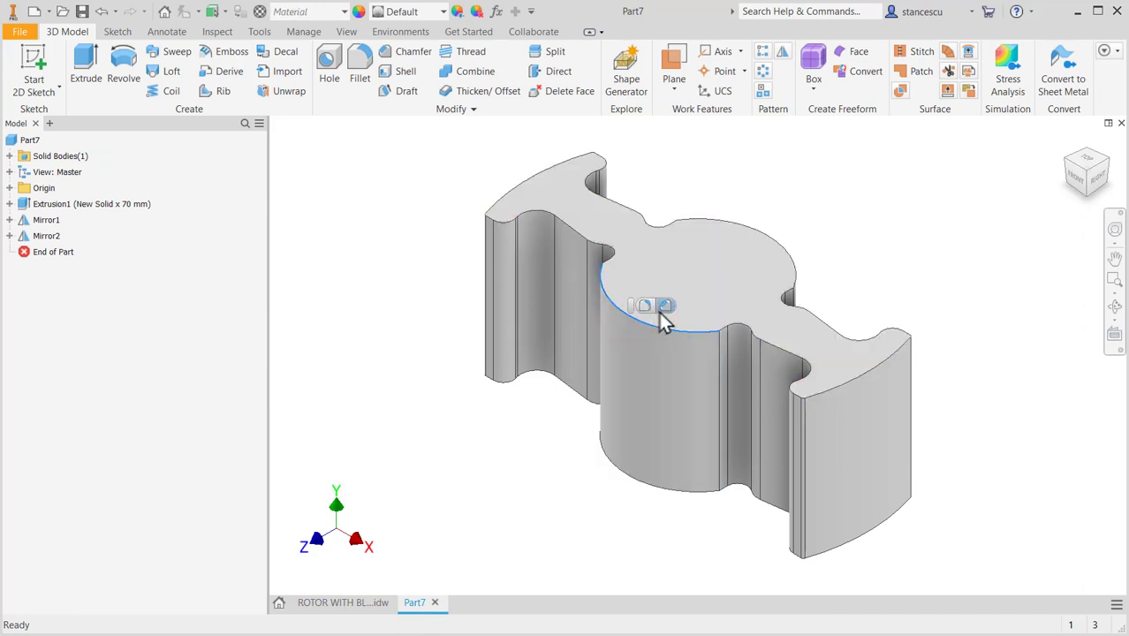
{"action": "left_click", "coordinate": [666, 305]}
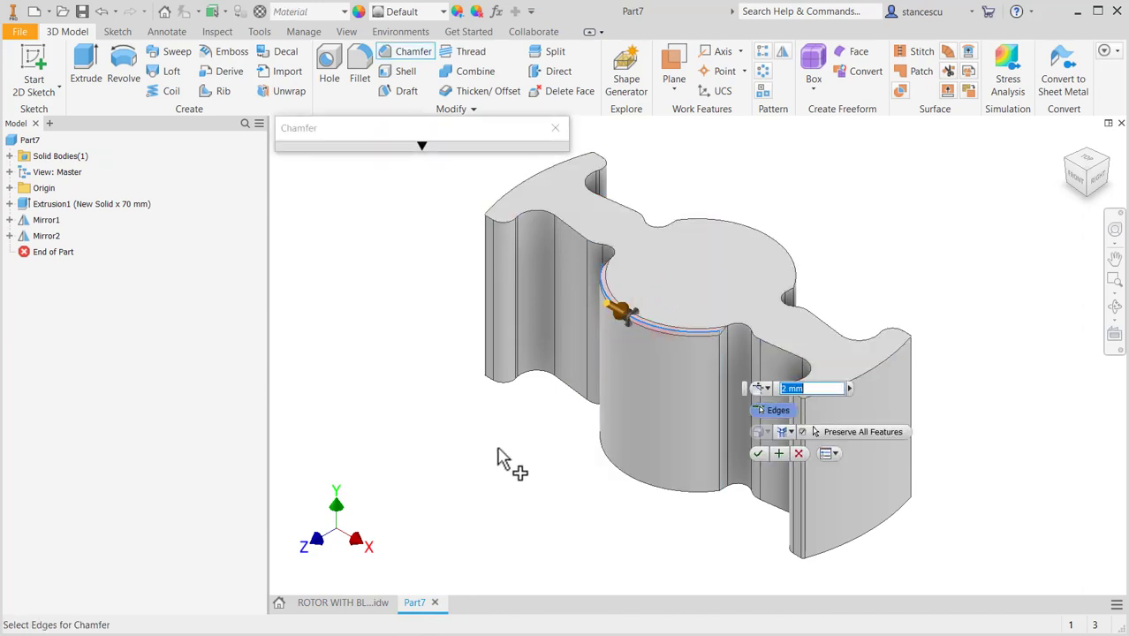
{"action": "type", "text": "1.5"}
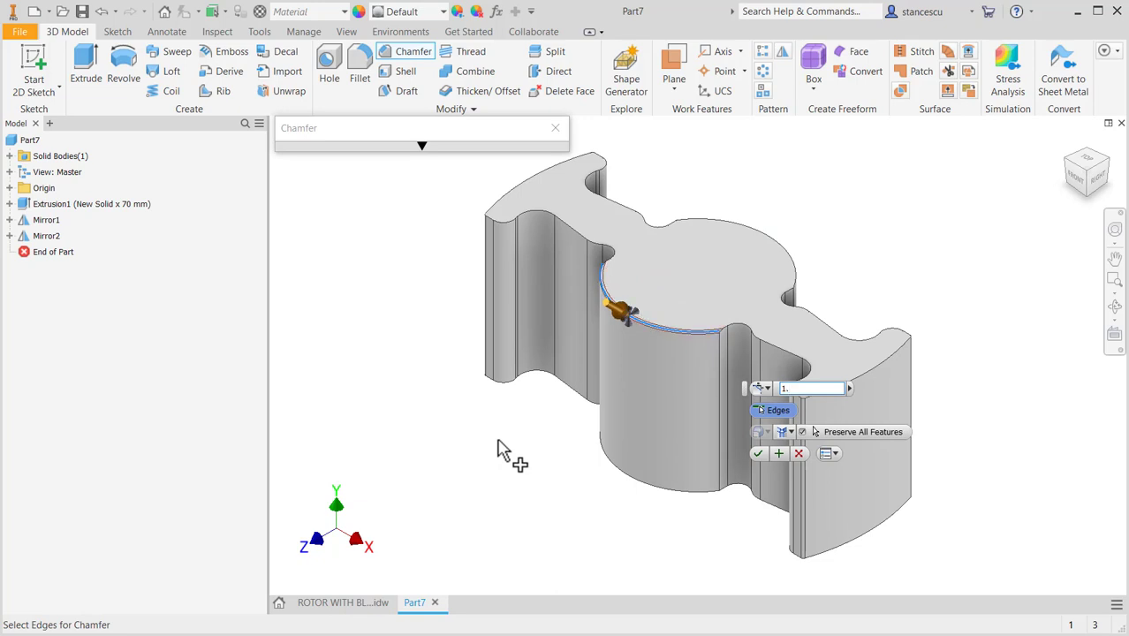
{"action": "left_click", "coordinate": [619, 476]}
{"action": "left_click", "coordinate": [782, 248]}
{"action": "middle_click_drag", "start_coordinate": [987, 395], "coordinate": [831, 454], "text": "shift"}
{"action": "left_click", "coordinate": [793, 491]}
{"action": "left_click", "coordinate": [793, 491]}
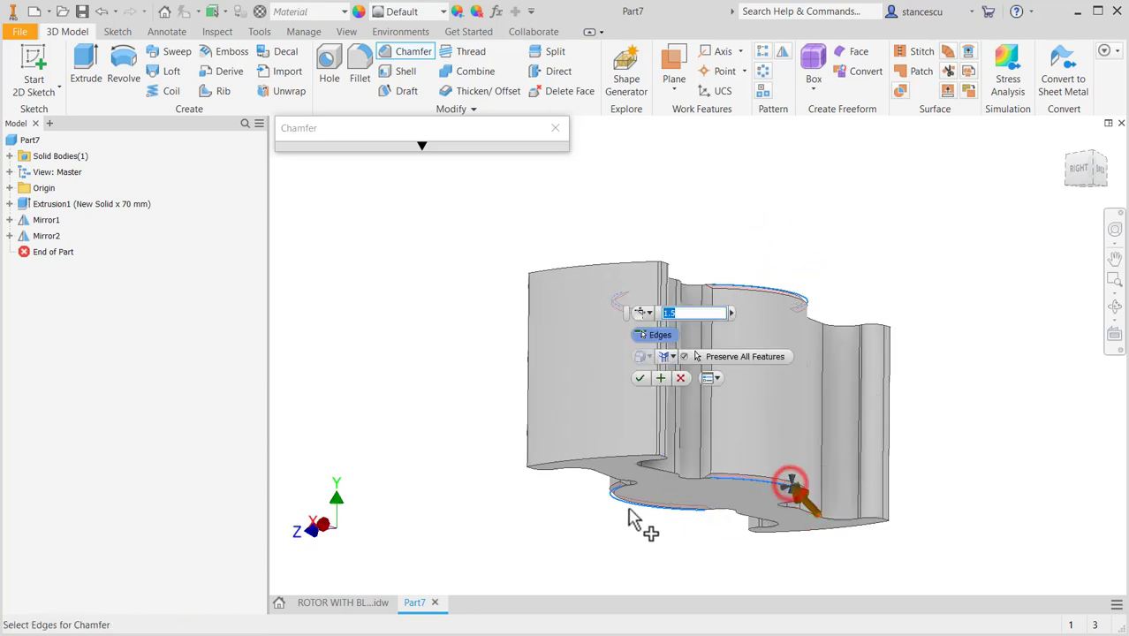
{"action": "left_click", "coordinate": [641, 378]}
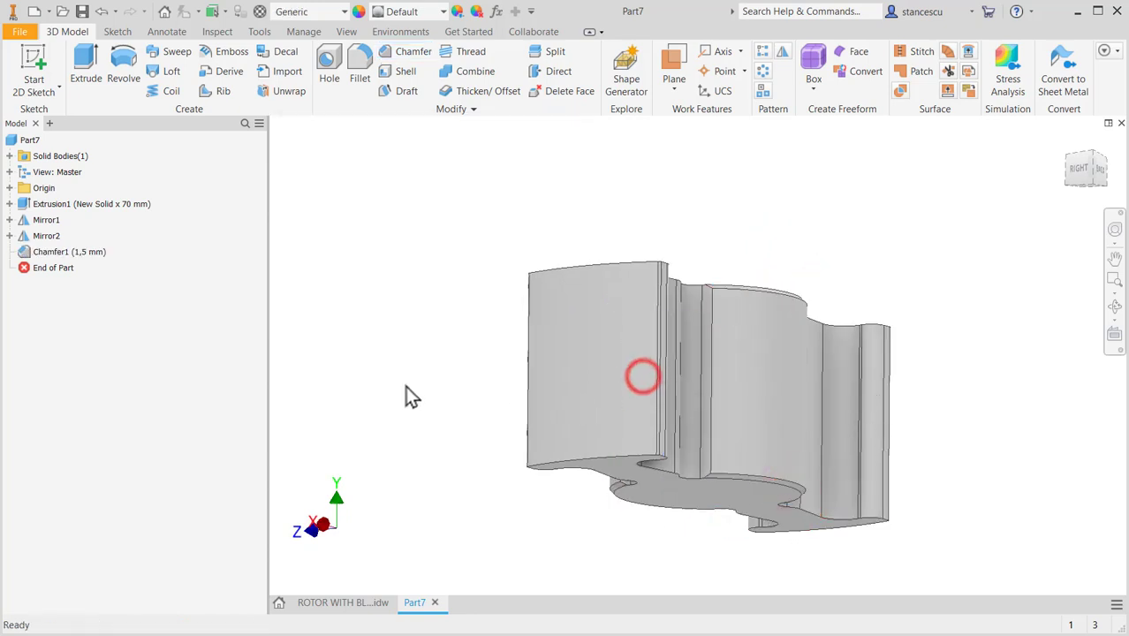
{"action": "key", "text": "F6"}
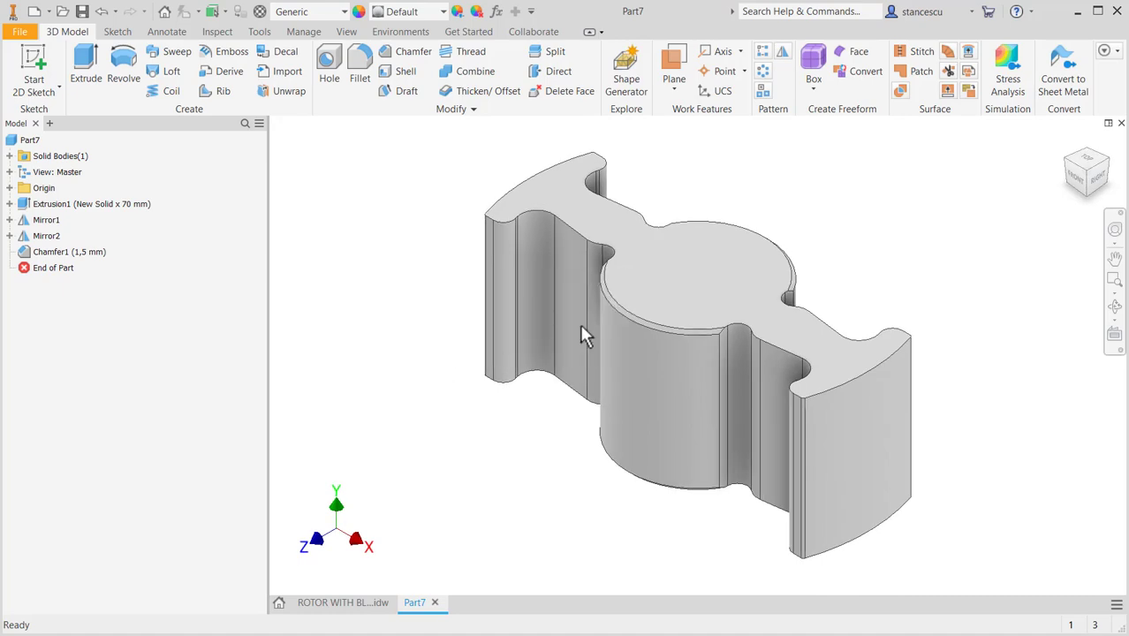
Step: Examine the rotor drawing for the blade counterbores' diameter, spacing and remaining web thickness
{"action": "left_click", "coordinate": [346, 602]}
{"action": "middle_click_drag", "start_coordinate": [515, 386], "coordinate": [900, 360]}
{"action": "middle_click_drag", "start_coordinate": [819, 410], "coordinate": [914, 298]}
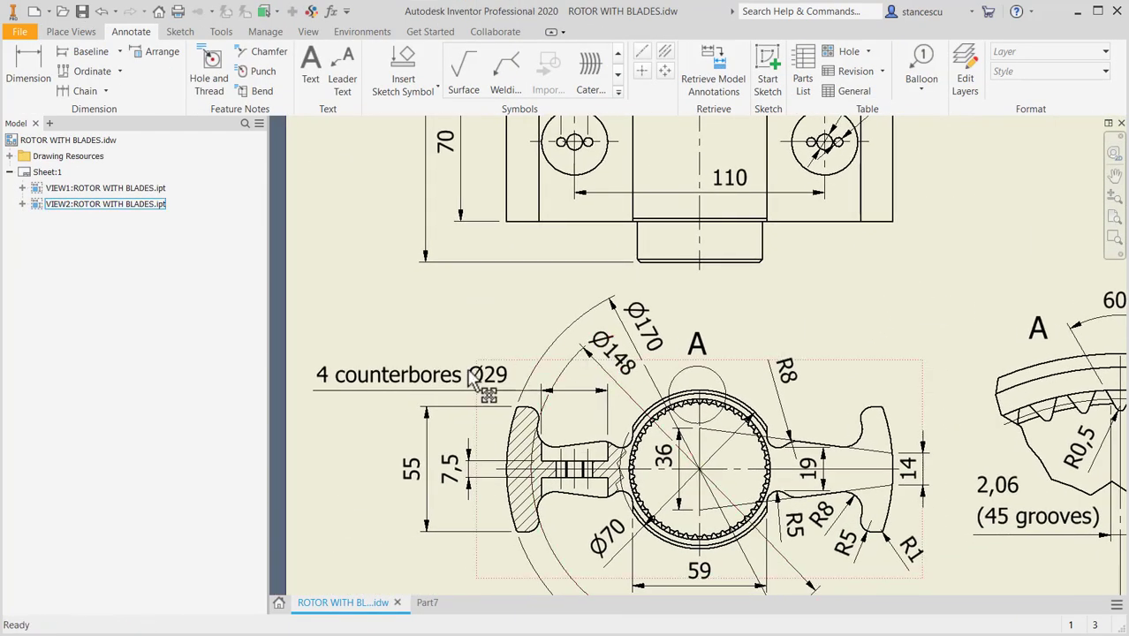
{"action": "middle_click_drag", "start_coordinate": [609, 522], "coordinate": [566, 451]}
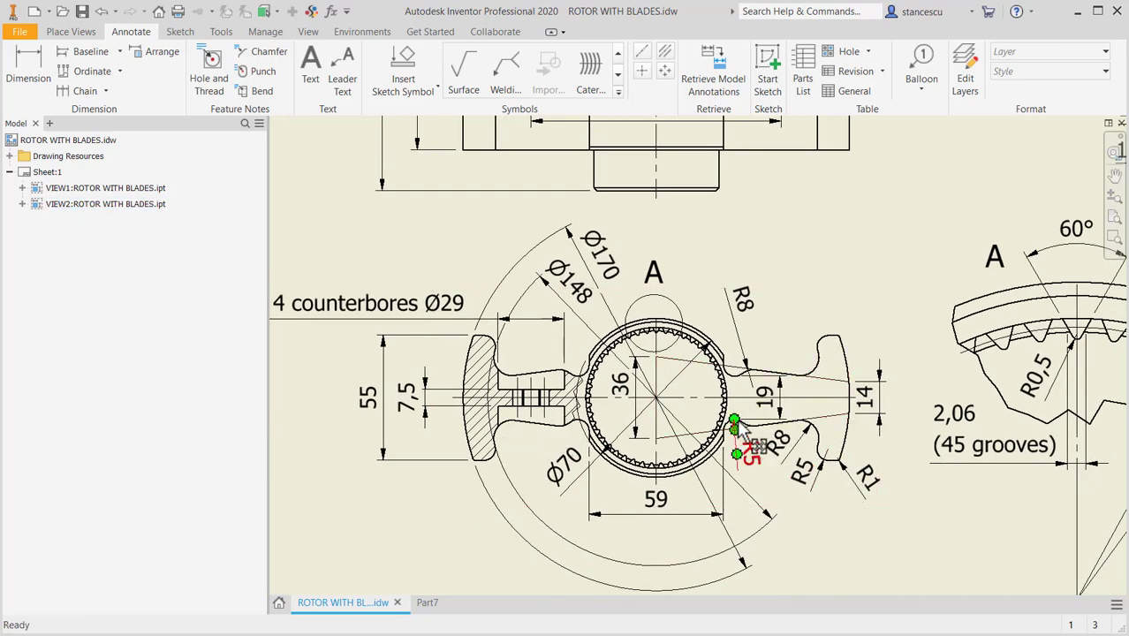
{"action": "middle_click_drag", "start_coordinate": [753, 282], "coordinate": [749, 431]}
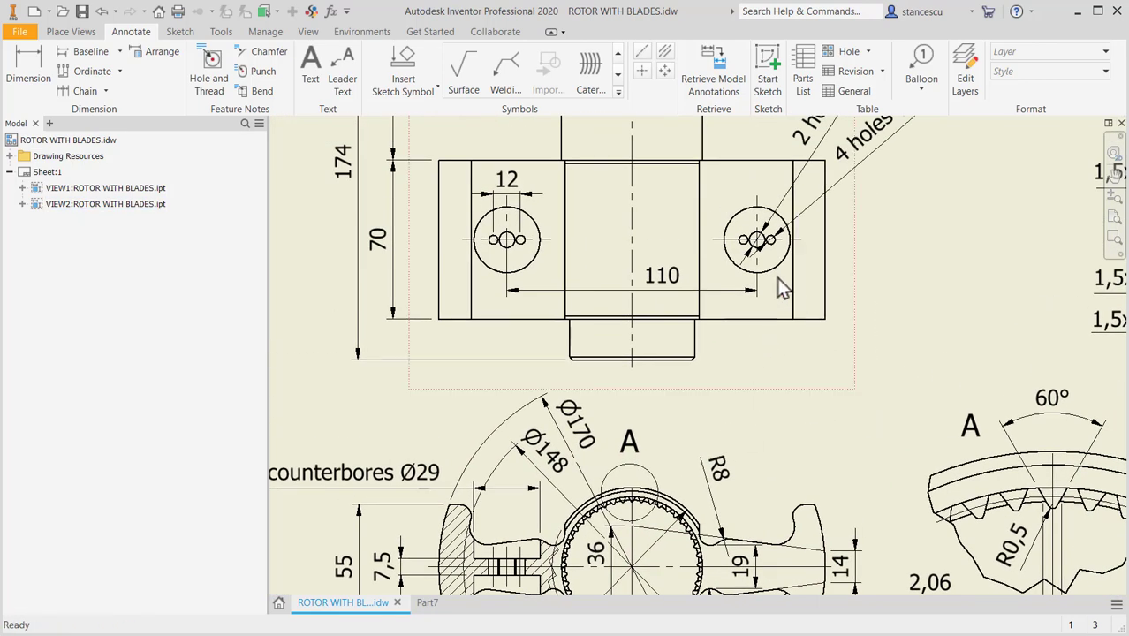
{"action": "middle_click_drag", "start_coordinate": [806, 349], "coordinate": [822, 215]}
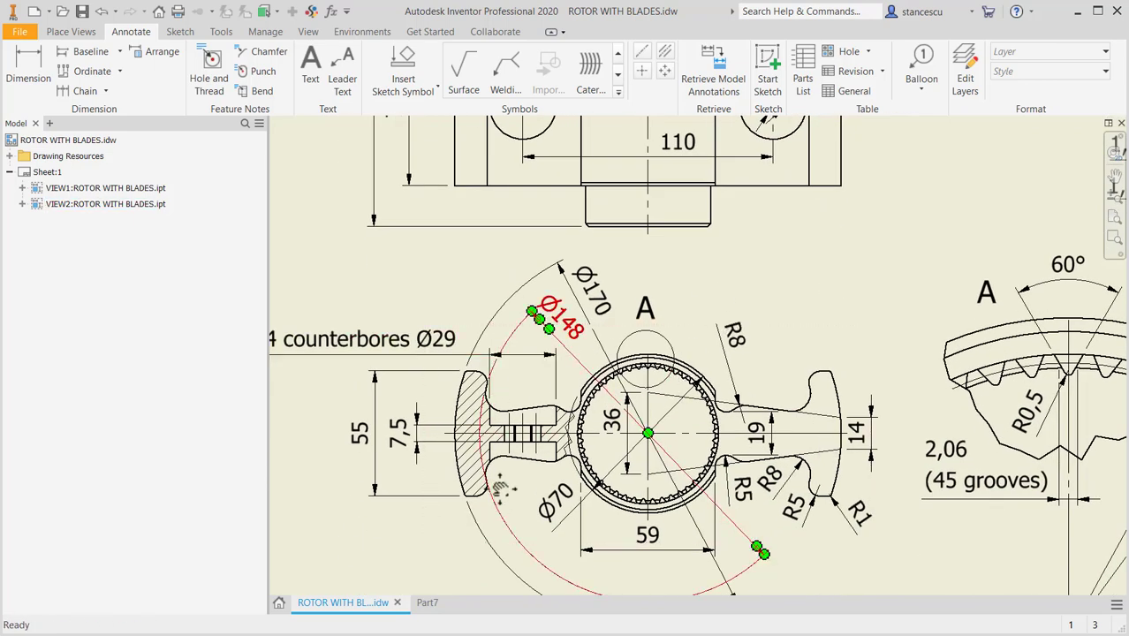
{"action": "middle_click_drag", "start_coordinate": [530, 314], "coordinate": [577, 271]}
{"action": "left_click", "coordinate": [444, 406]}
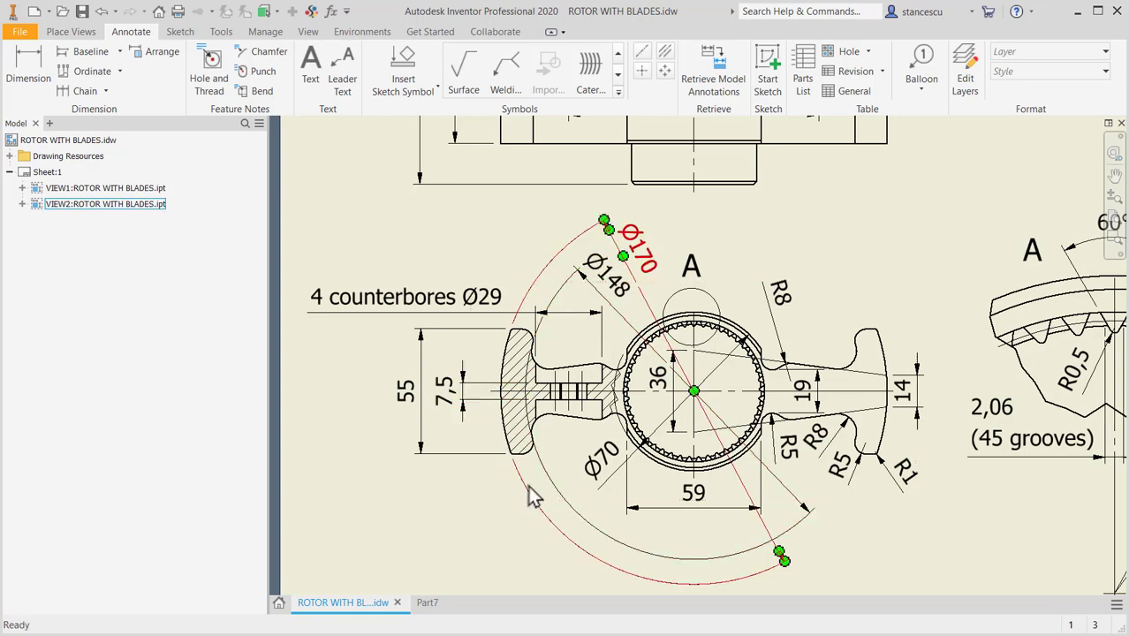
{"action": "mouse_move", "coordinate": [530, 492]}
{"action": "middle_mouse_down"}
{"action": "mouse_move", "coordinate": [492, 481]}
{"action": "mouse_move", "coordinate": [561, 491]}
{"action": "middle_mouse_up"}
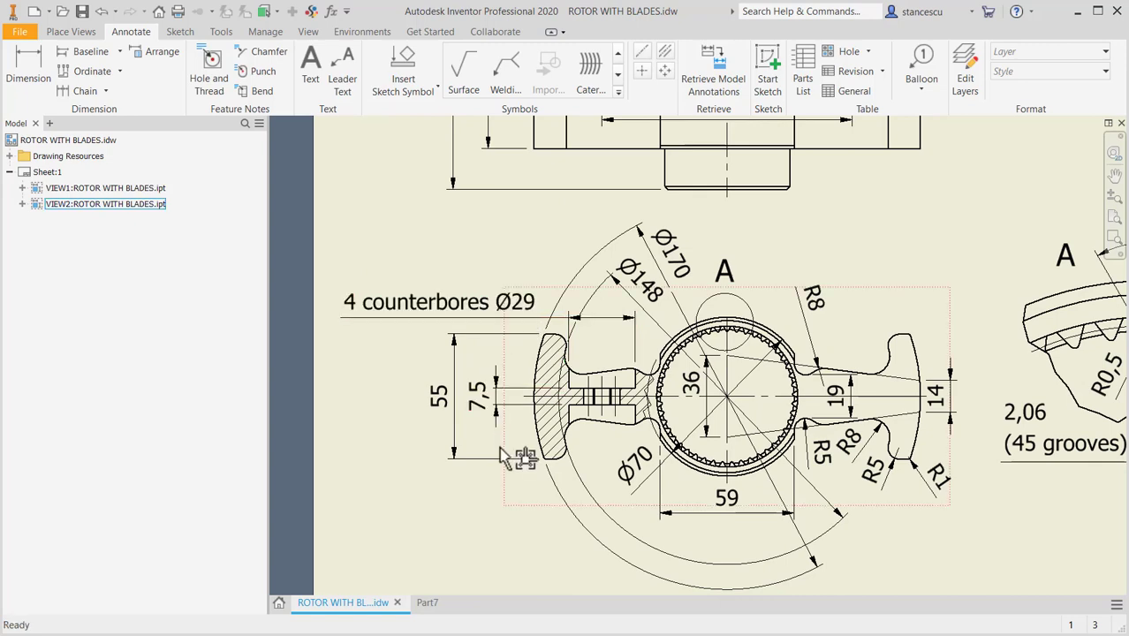
{"action": "mouse_move", "coordinate": [588, 326]}
{"action": "middle_mouse_down"}
{"action": "mouse_move", "coordinate": [577, 443]}
{"action": "mouse_move", "coordinate": [585, 476]}
{"action": "middle_mouse_up"}
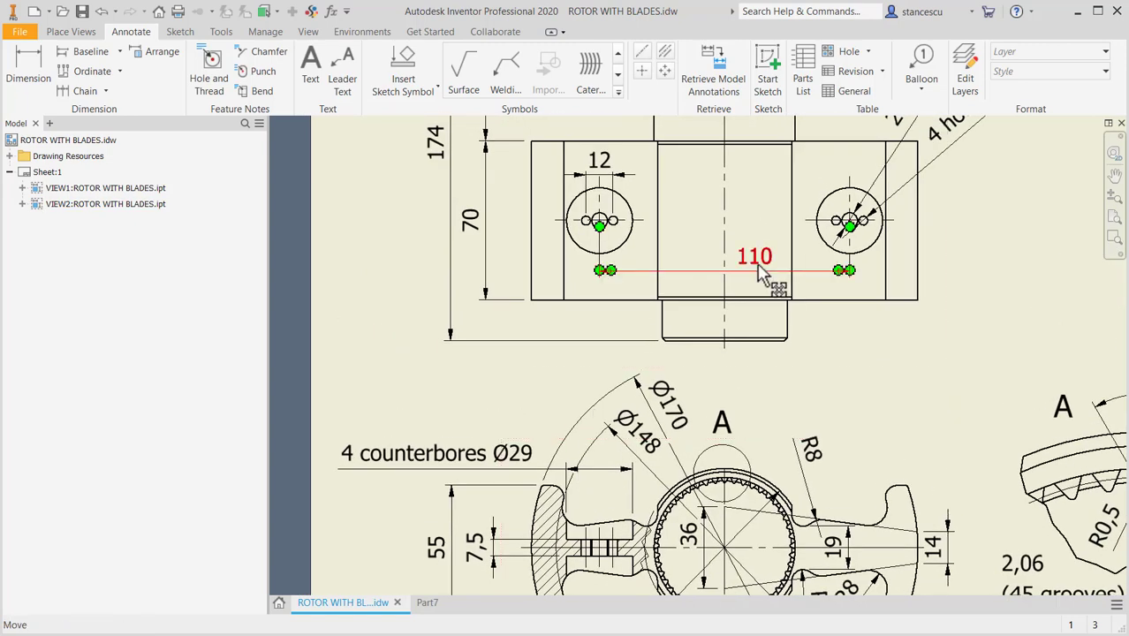
{"action": "middle_click_drag", "start_coordinate": [703, 410], "coordinate": [708, 243]}
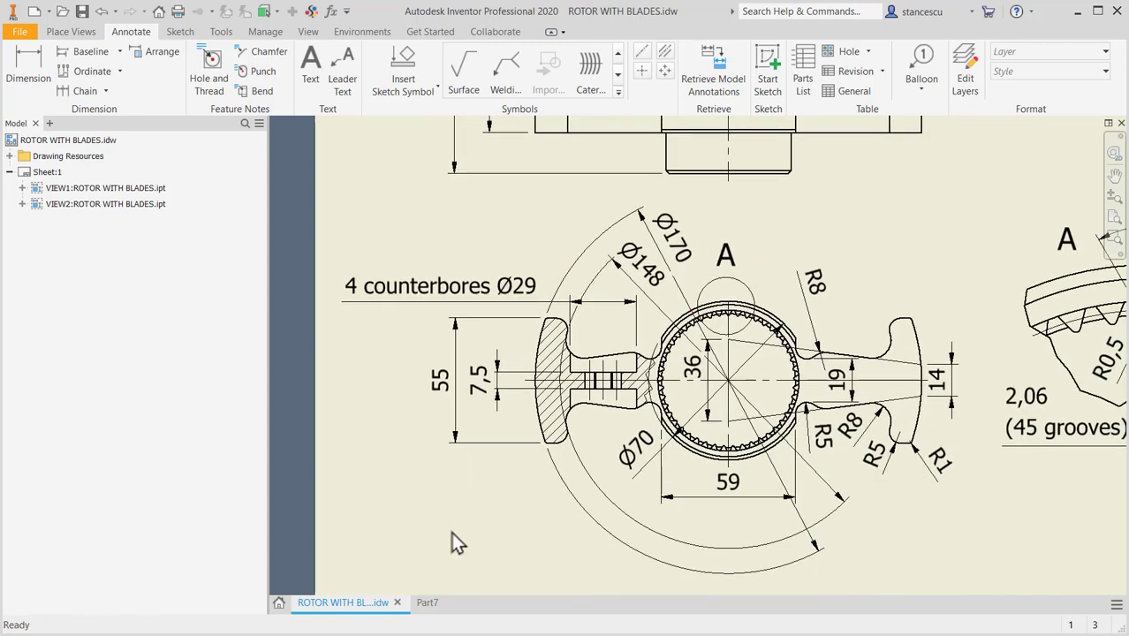
Step: Return to the part and create a work plane offset 7.5/2 mm from the origin XY plane
{"action": "left_click", "coordinate": [428, 602]}
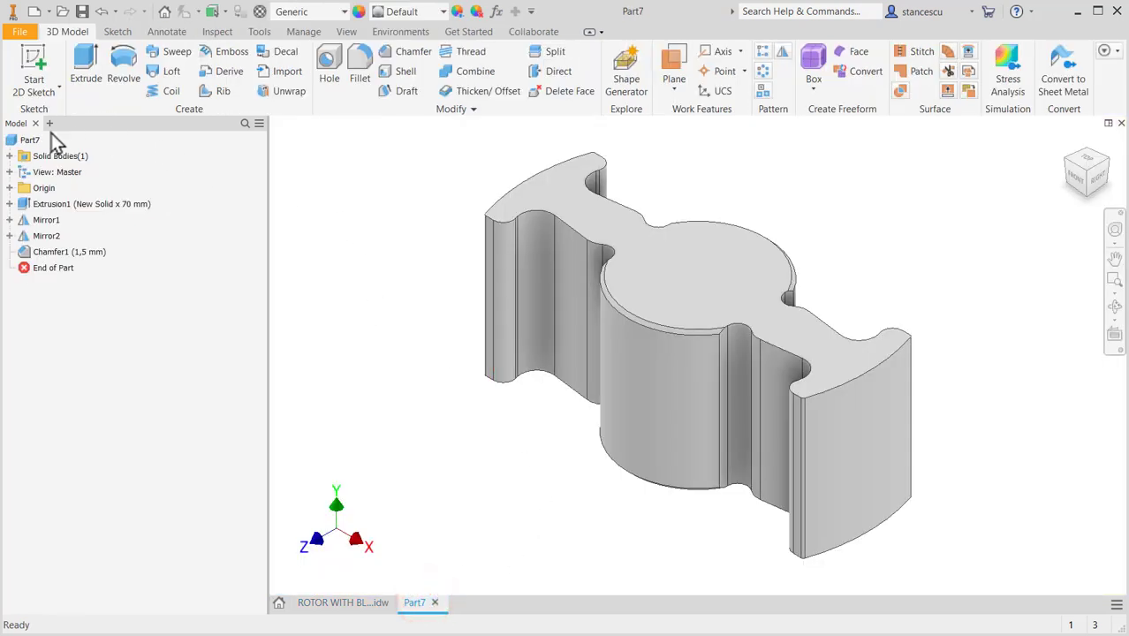
{"action": "left_click", "coordinate": [675, 70]}
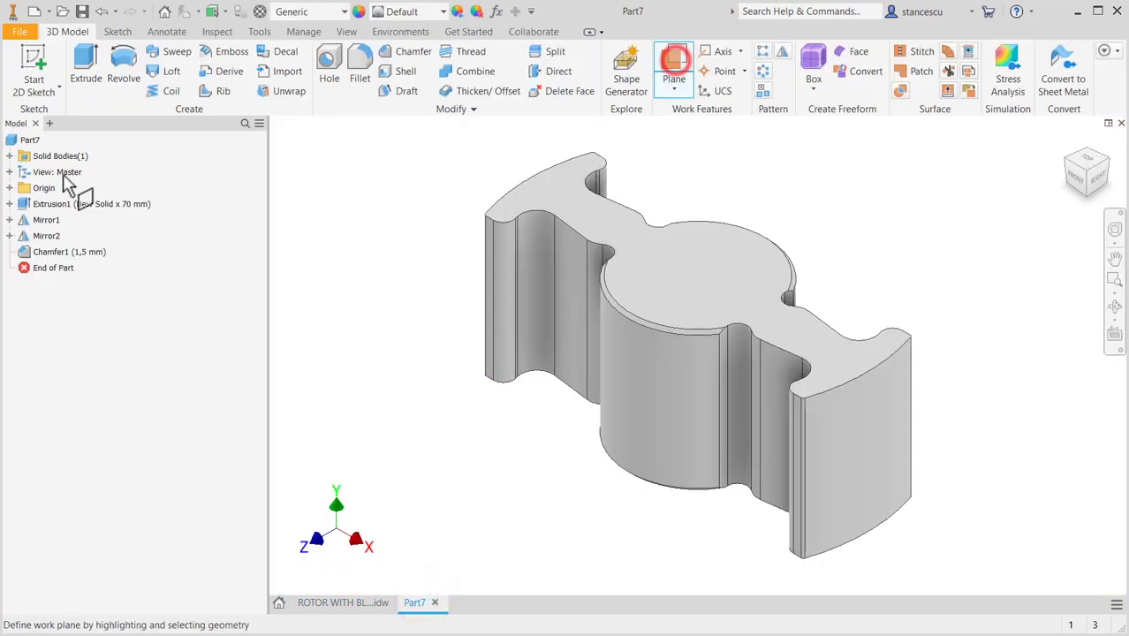
{"action": "left_click", "coordinate": [9, 188]}
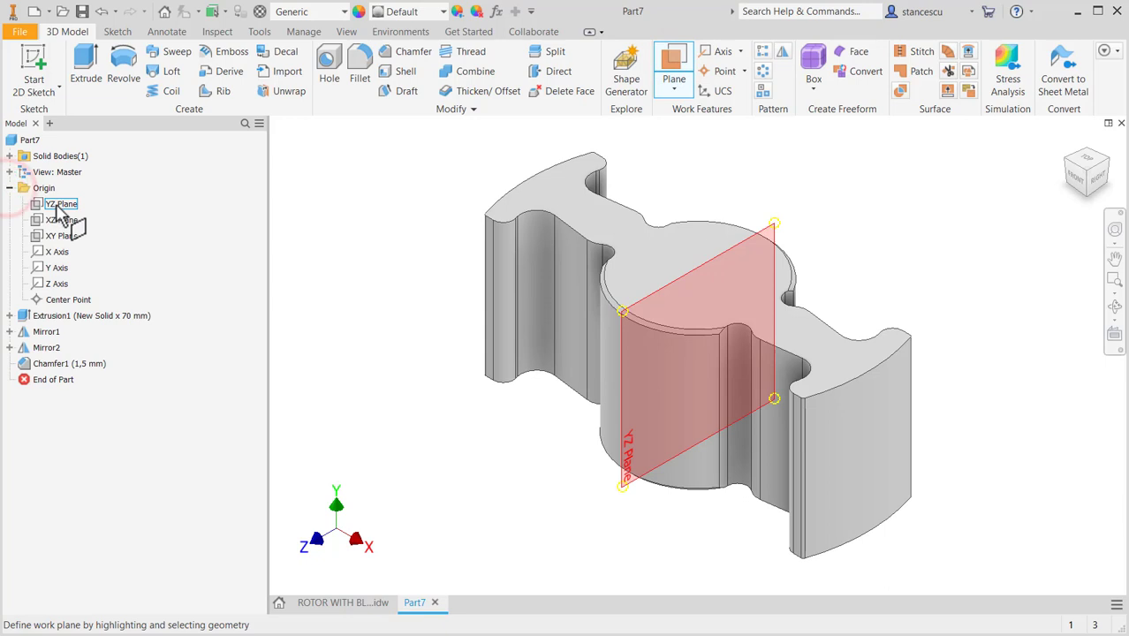
{"action": "left_click", "coordinate": [59, 237]}
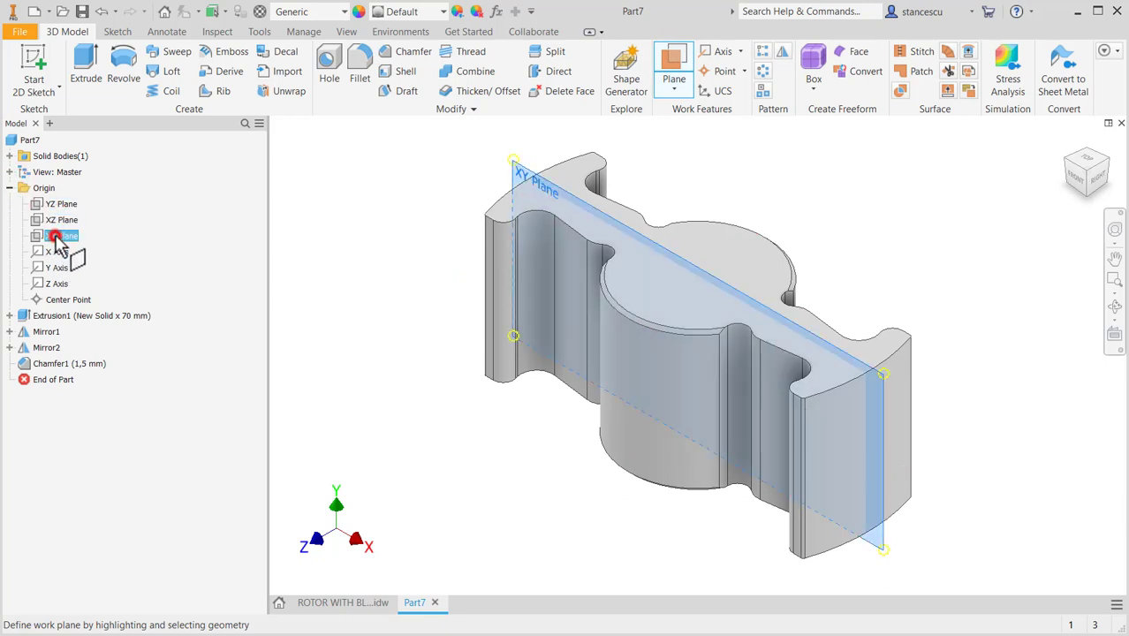
{"action": "left_click", "coordinate": [521, 183]}
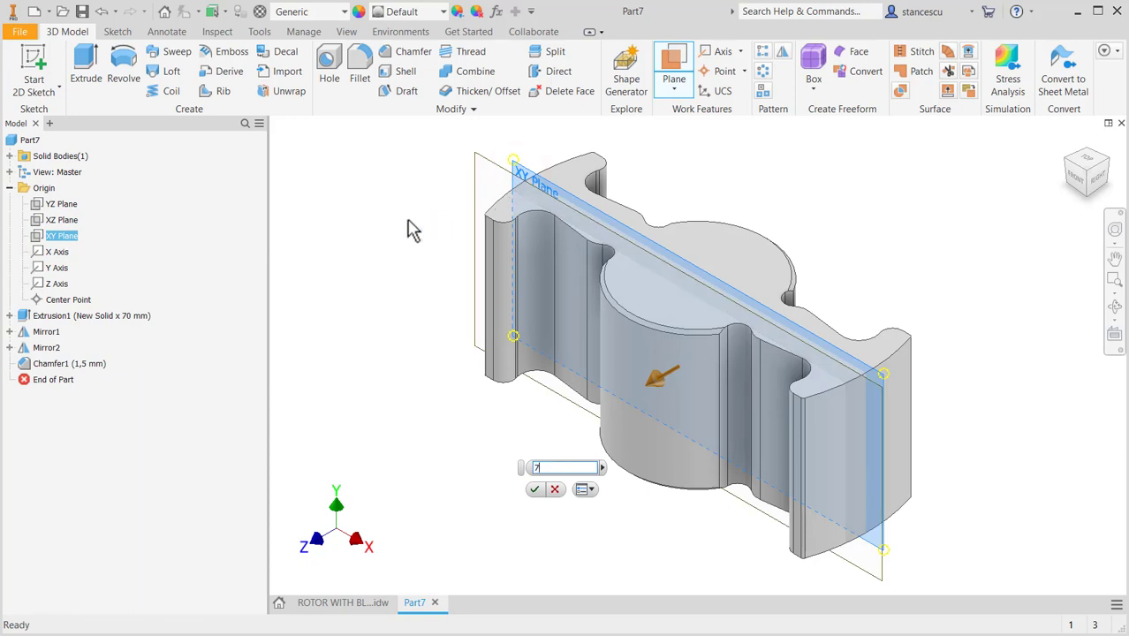
{"action": "type", "text": "7.5/2"}
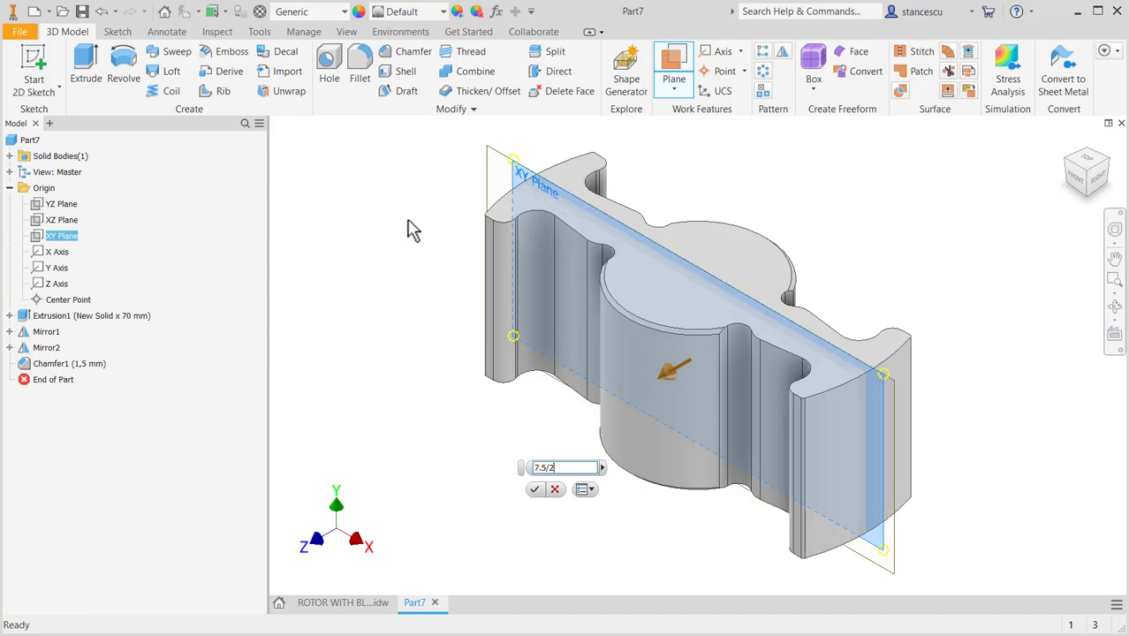
{"action": "key", "text": "Return"}
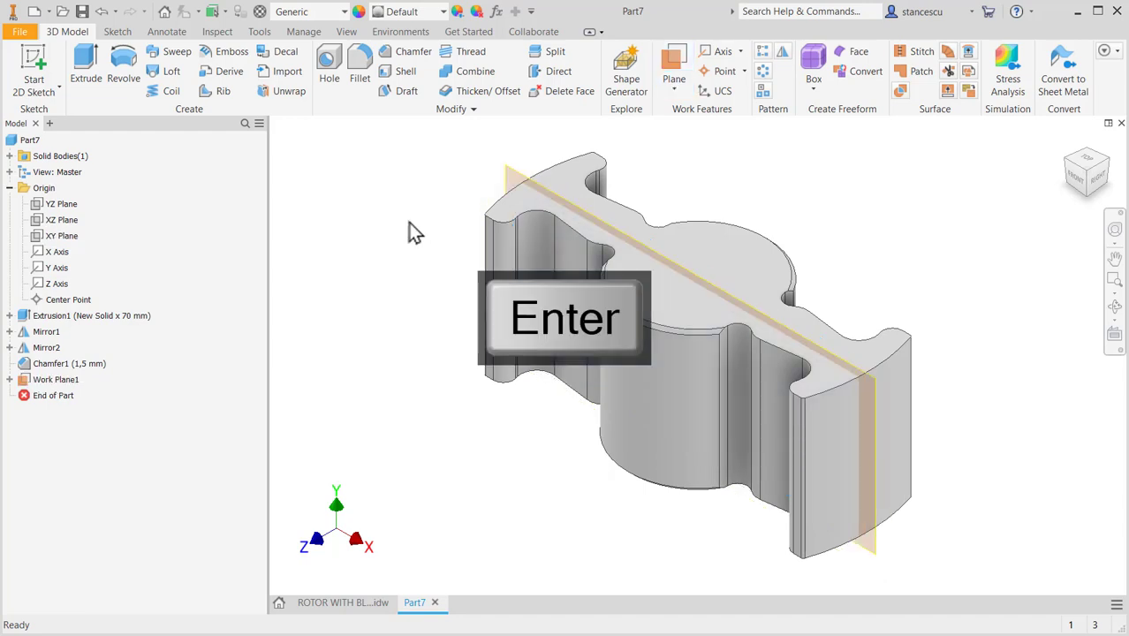
Step: Start a sketch on the offset work plane, slice the model graphics, and draw a 29 mm diameter circle above the blade body
{"action": "left_click", "coordinate": [872, 381]}
{"action": "left_click", "coordinate": [910, 373]}
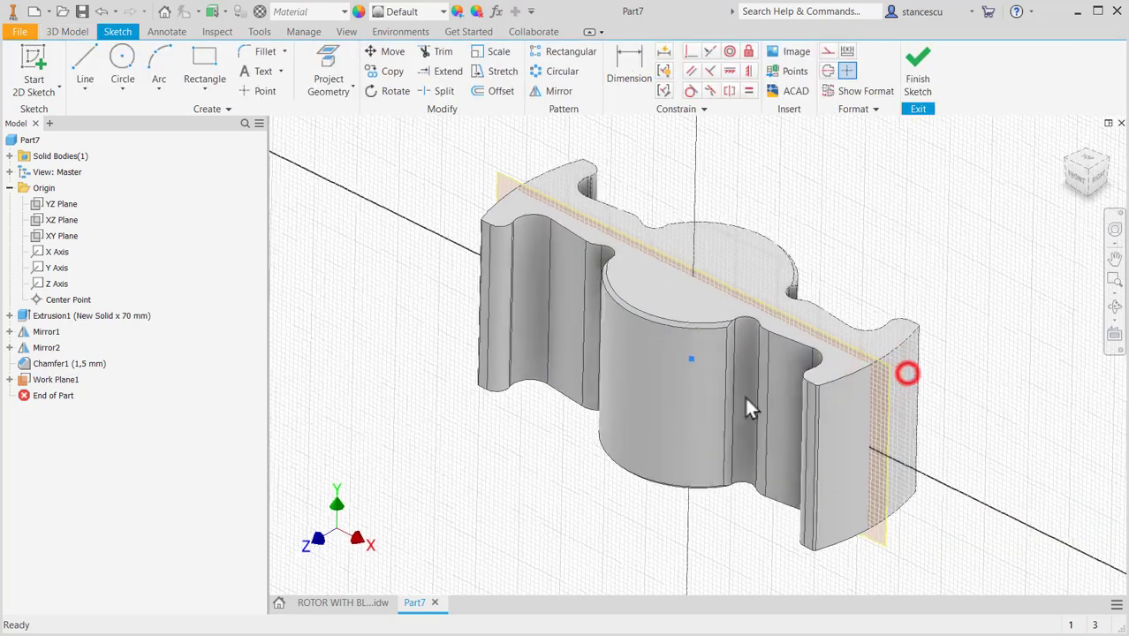
{"action": "key", "text": "F7"}
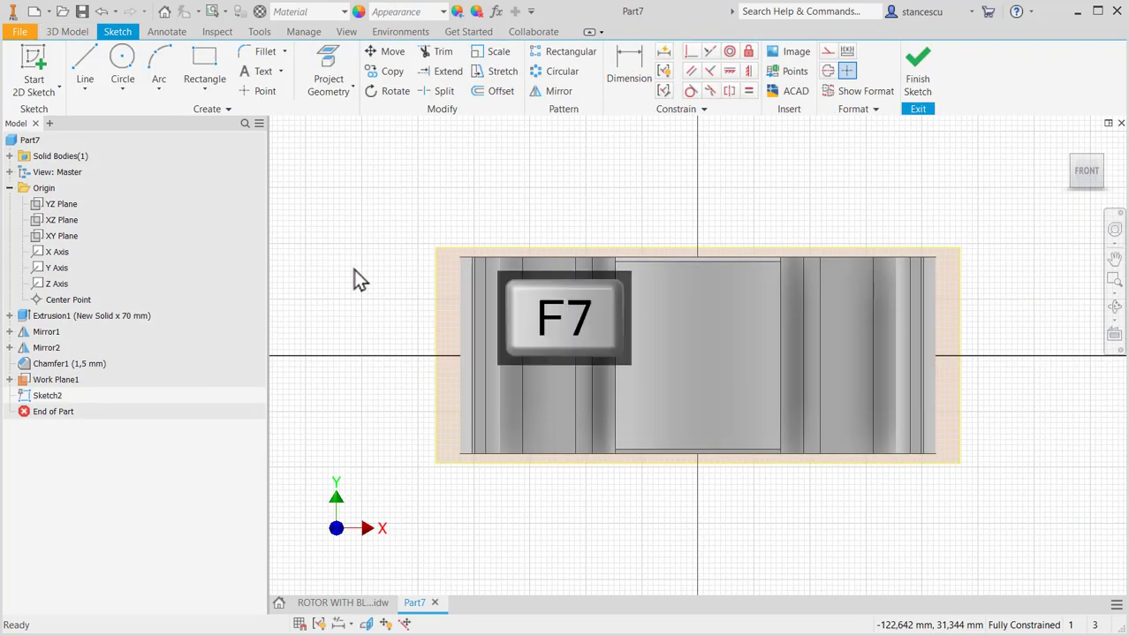
{"action": "left_click", "coordinate": [124, 62]}
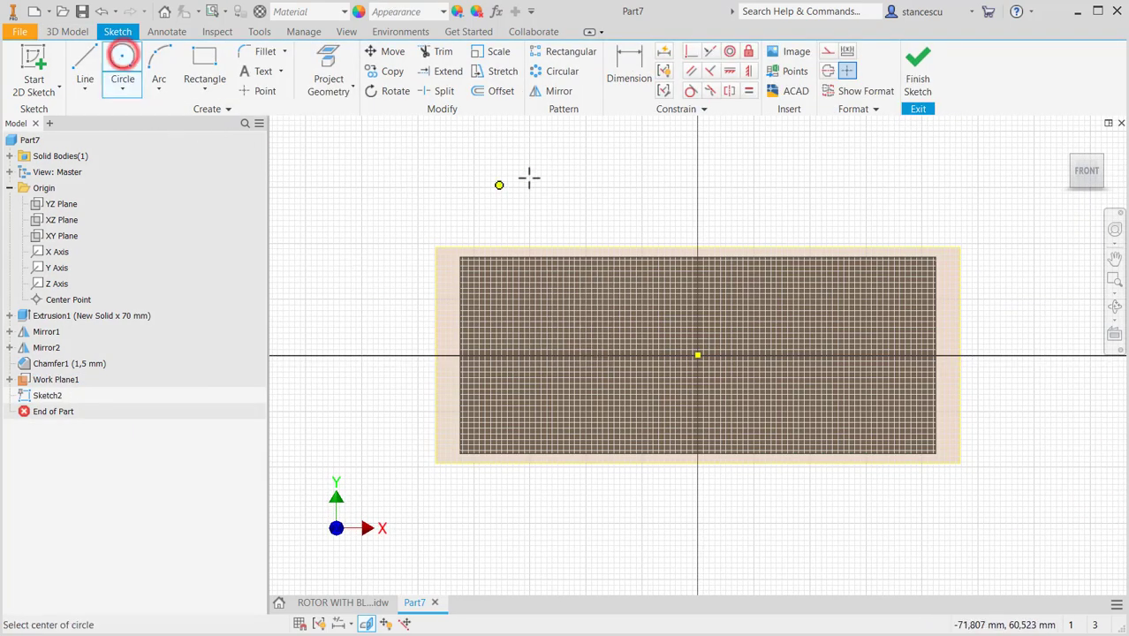
{"action": "left_click", "coordinate": [570, 207]}
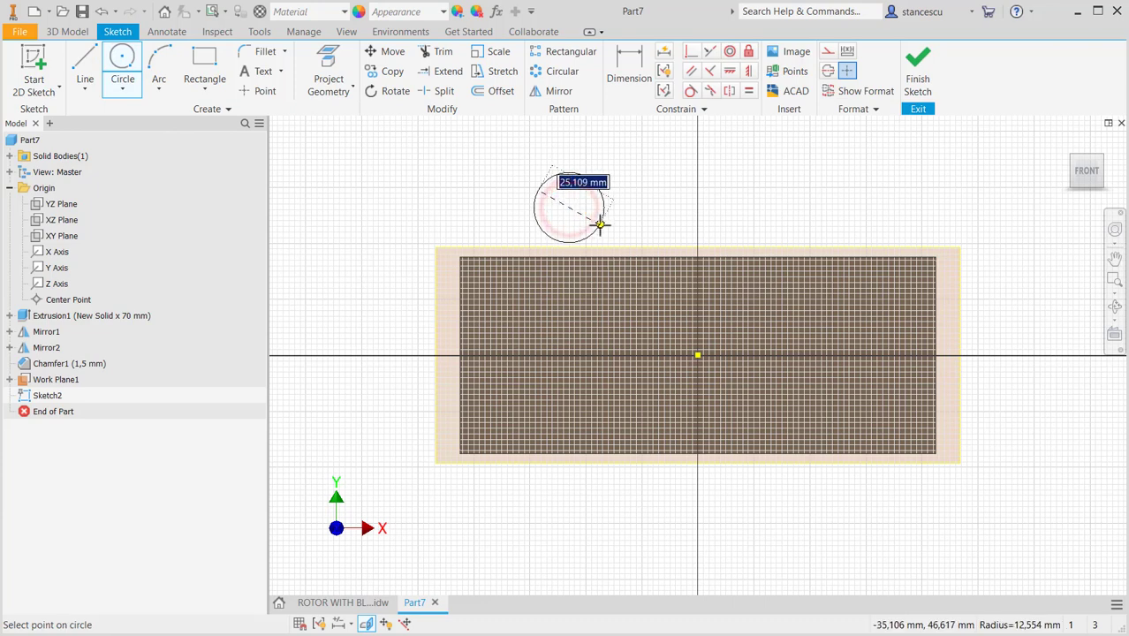
{"action": "type", "text": "29"}
{"action": "key", "text": "Return"}
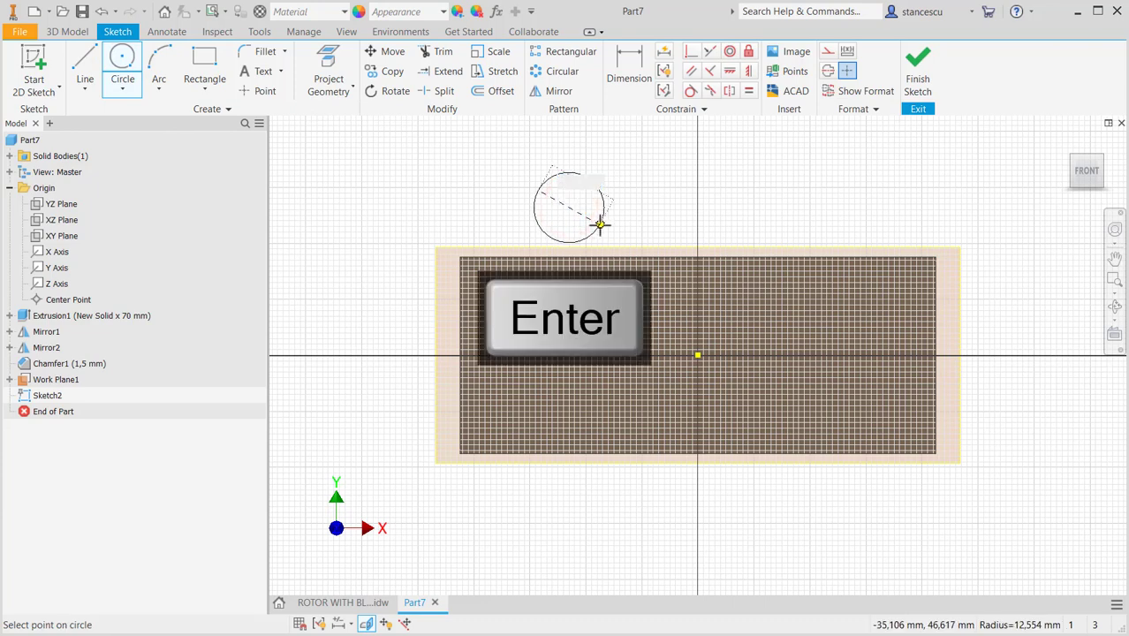
Step: Align the circle's centre horizontally with the sketch origin and set the horizontal distance between them to 55 mm
{"action": "left_click", "coordinate": [727, 73]}
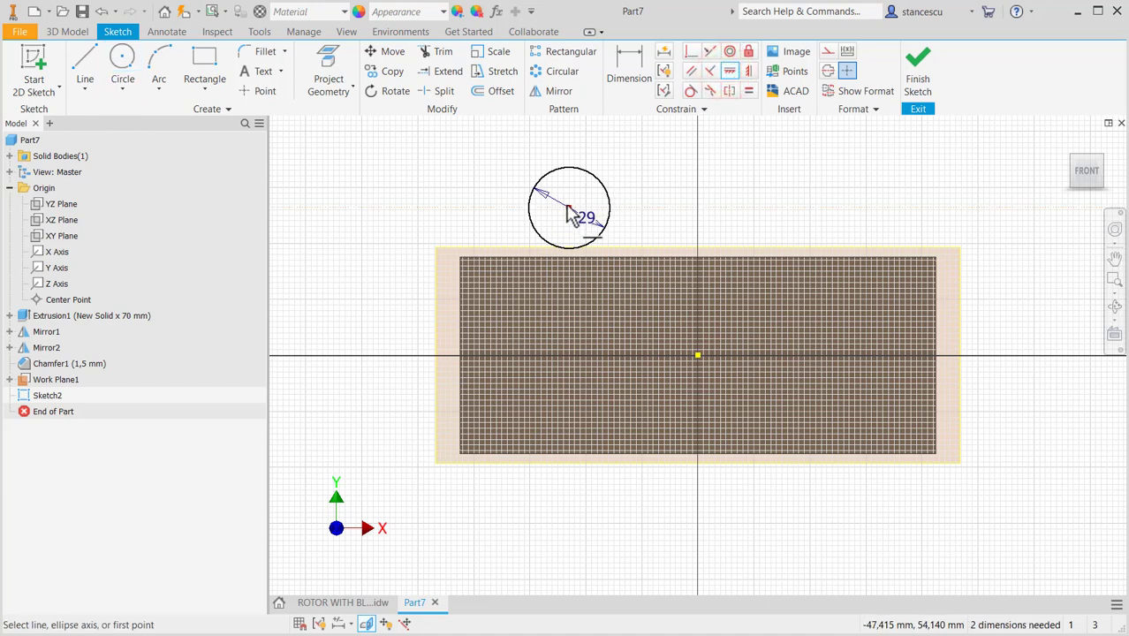
{"action": "left_click", "coordinate": [566, 206]}
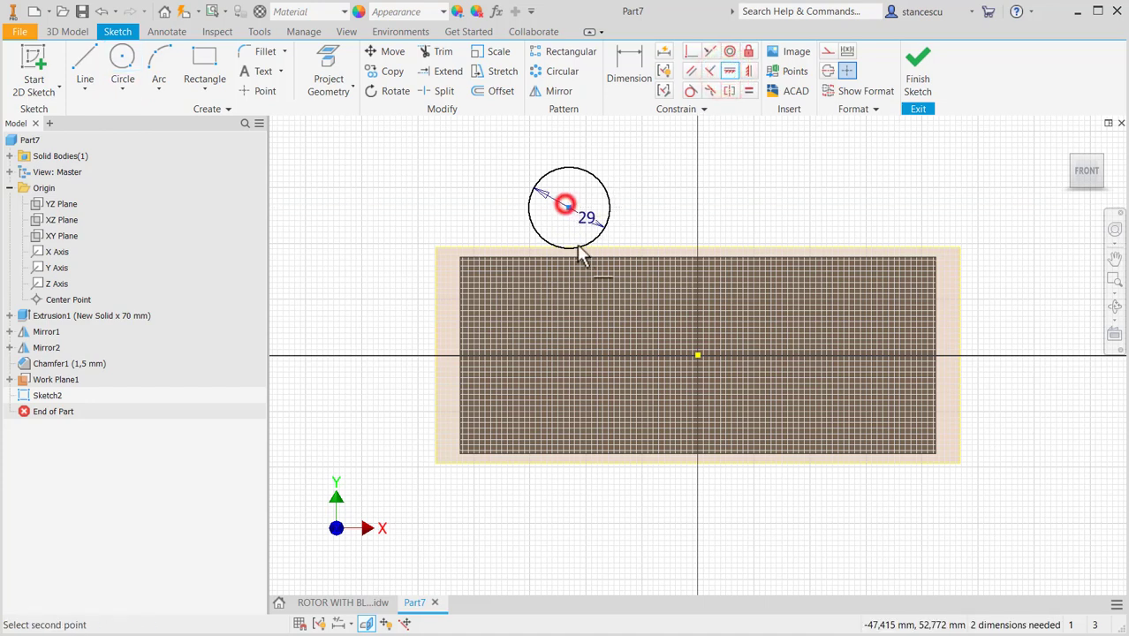
{"action": "left_click", "coordinate": [697, 357]}
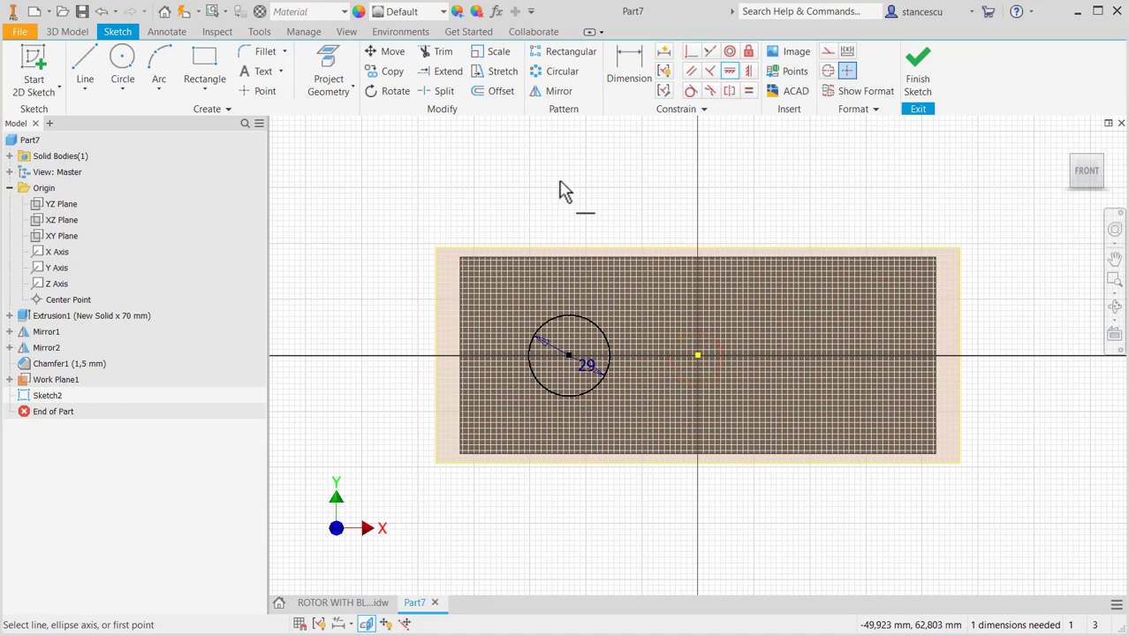
{"action": "left_click", "coordinate": [629, 71]}
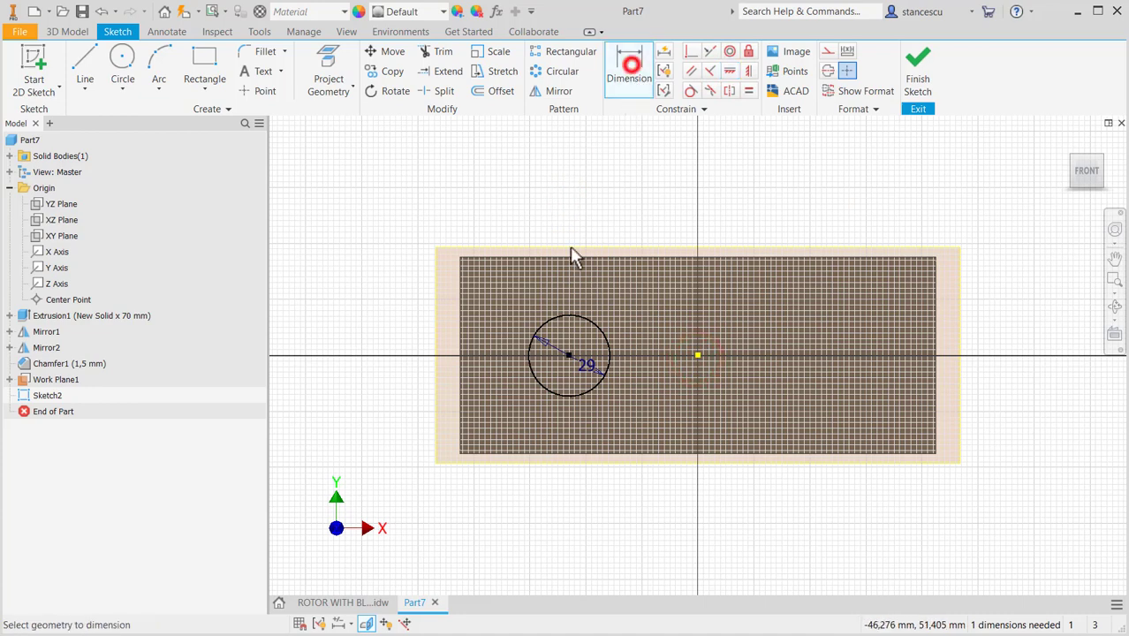
{"action": "left_click", "coordinate": [581, 317]}
{"action": "left_click", "coordinate": [699, 354]}
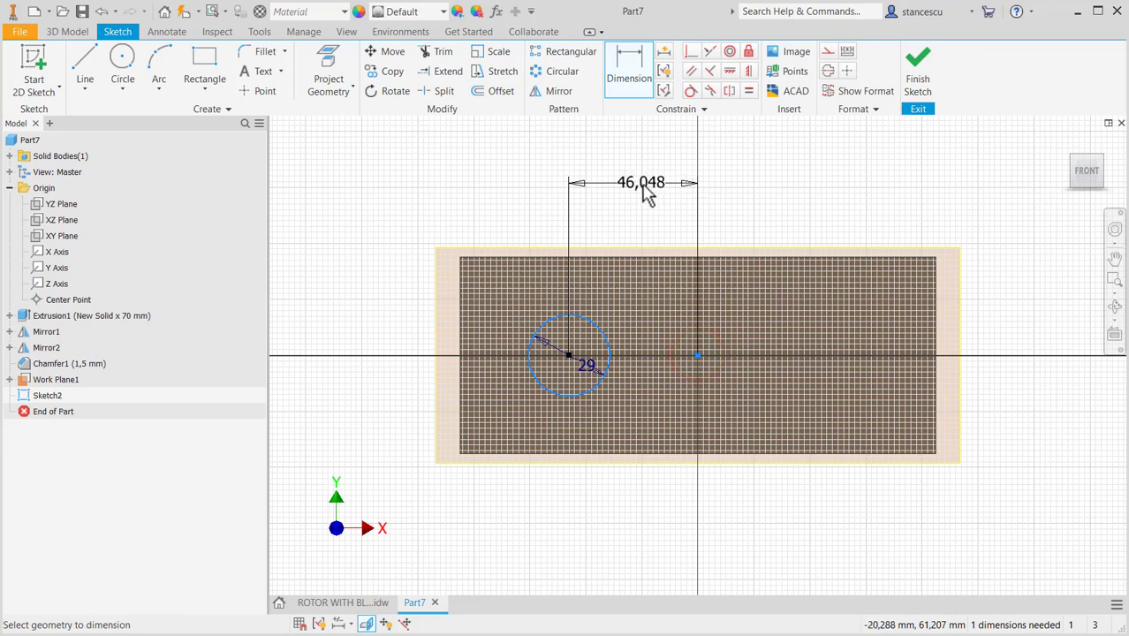
{"action": "left_click", "coordinate": [646, 195]}
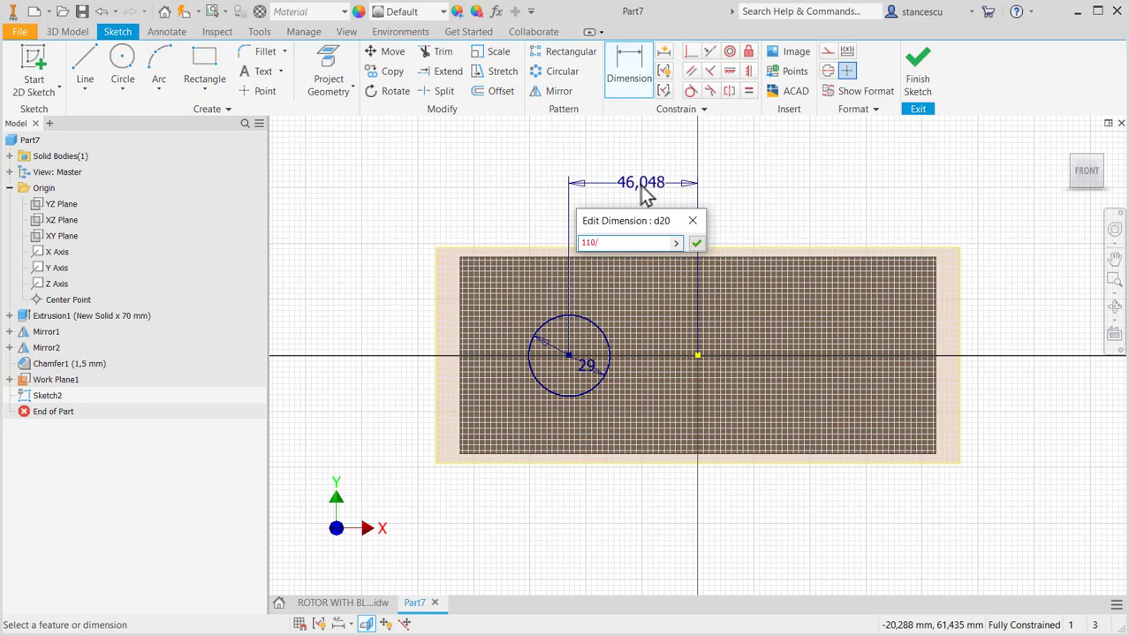
{"action": "key", "text": "Return"}
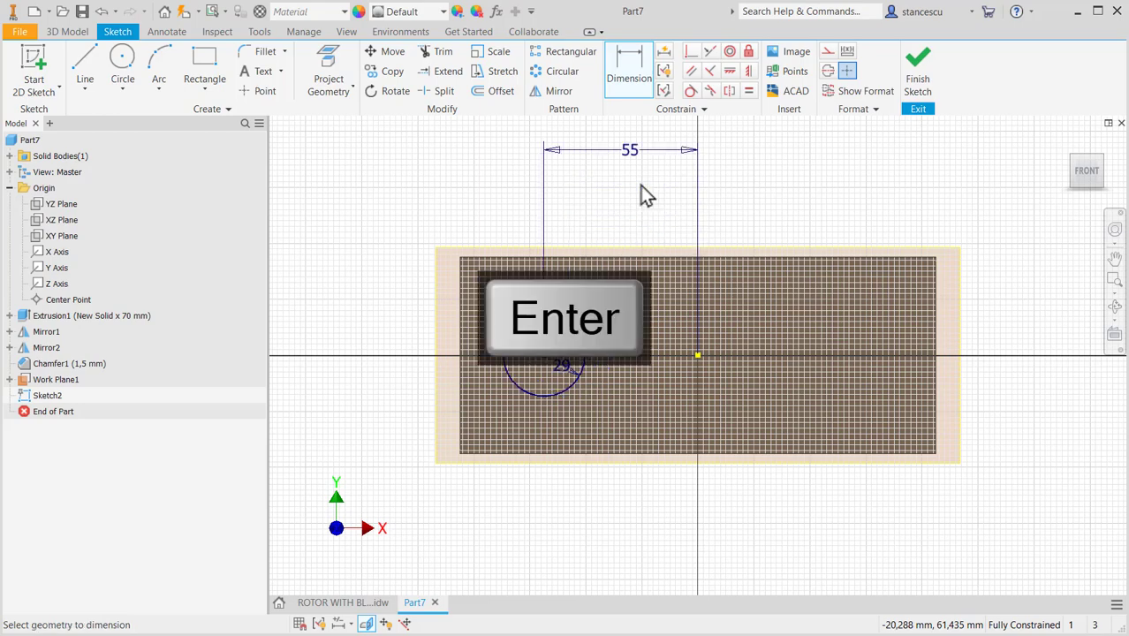
Step: Finish the sketch and extrude the circle as a cut through all, in the default direction away from the blade's mid-plane
{"action": "left_click", "coordinate": [918, 71]}
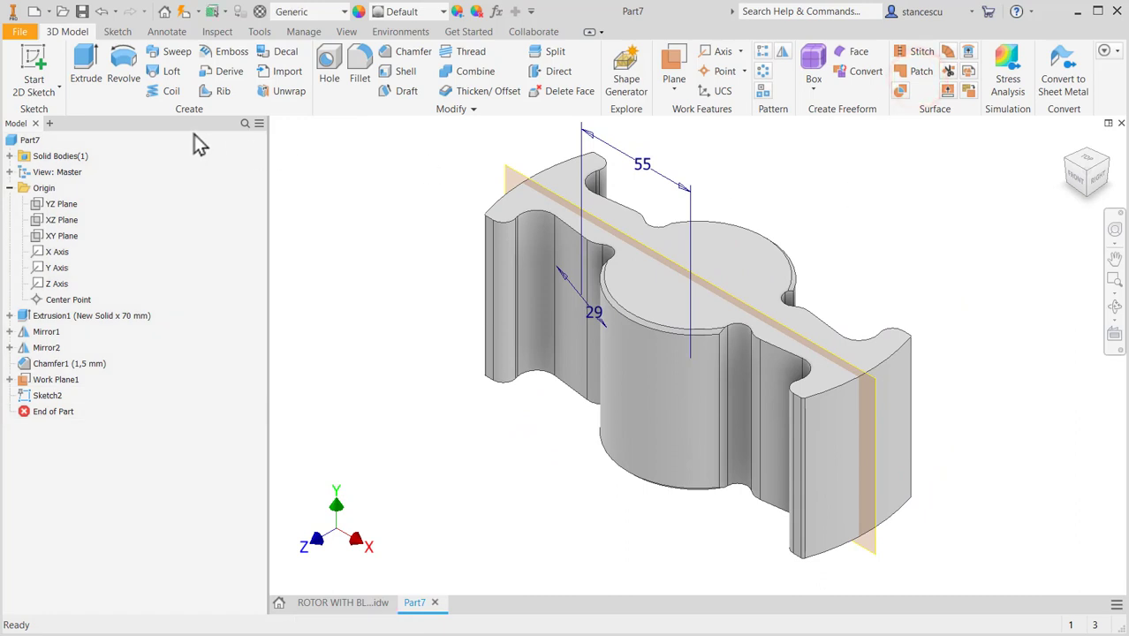
{"action": "left_click", "coordinate": [91, 60]}
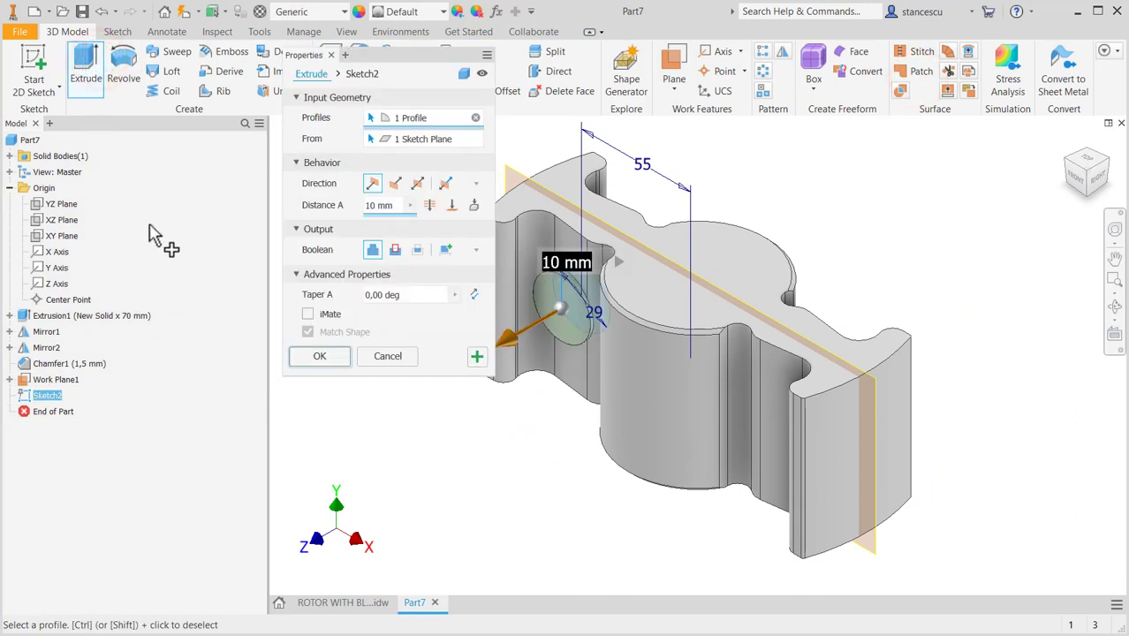
{"action": "left_click", "coordinate": [394, 251]}
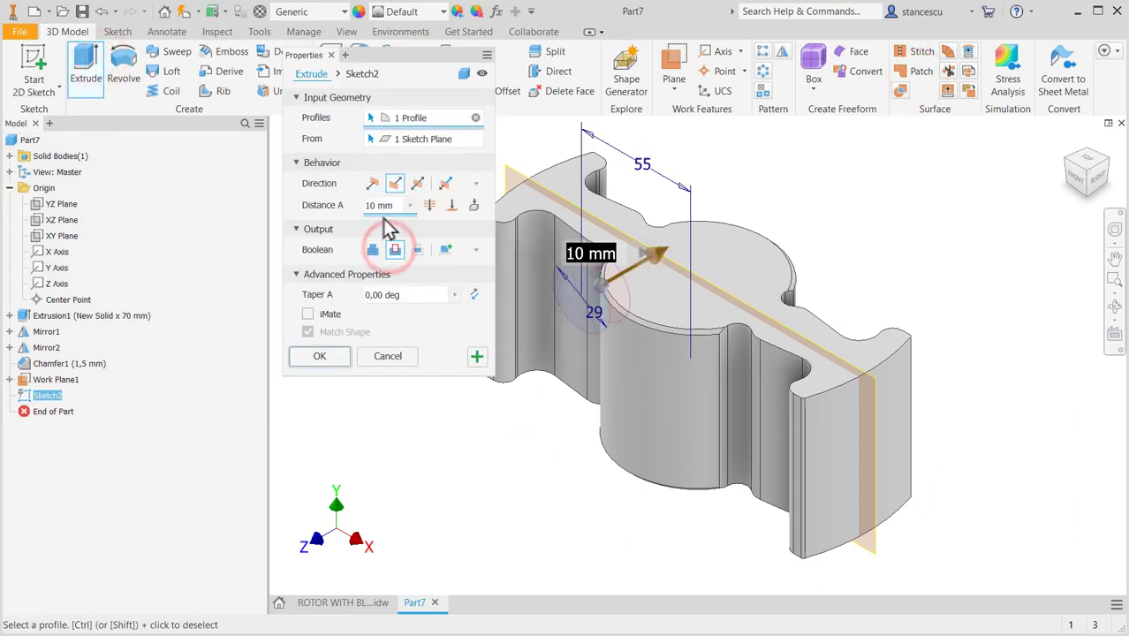
{"action": "left_click", "coordinate": [373, 184]}
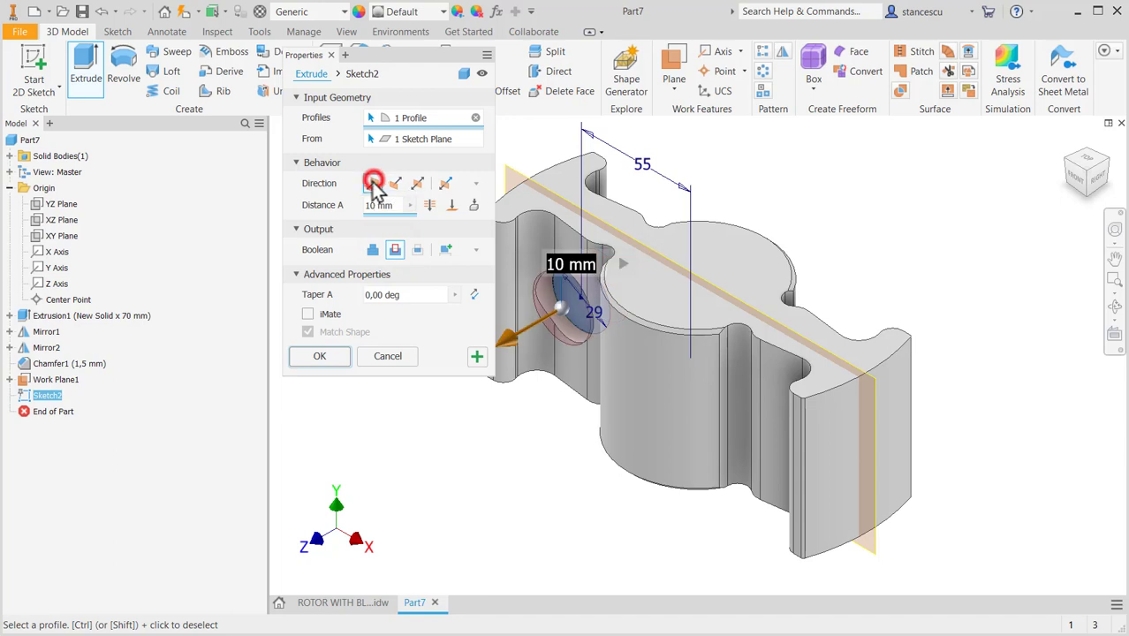
{"action": "left_click", "coordinate": [429, 205]}
{"action": "left_click", "coordinate": [328, 356]}
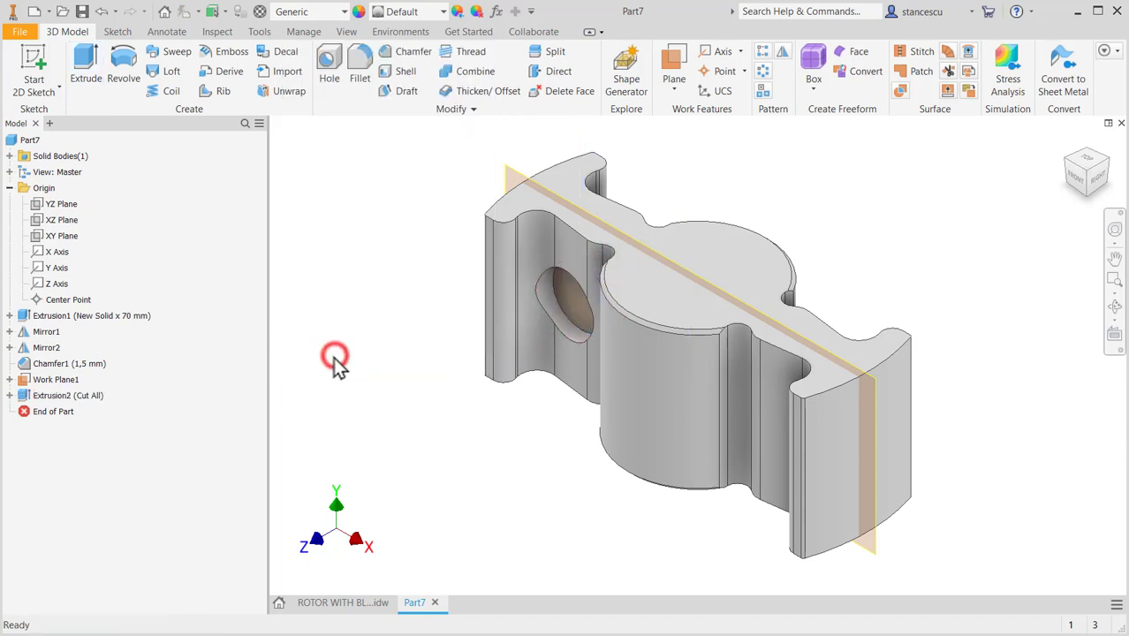
Step: Open the context options for the offset work plane
{"action": "right_click", "coordinate": [508, 168]}
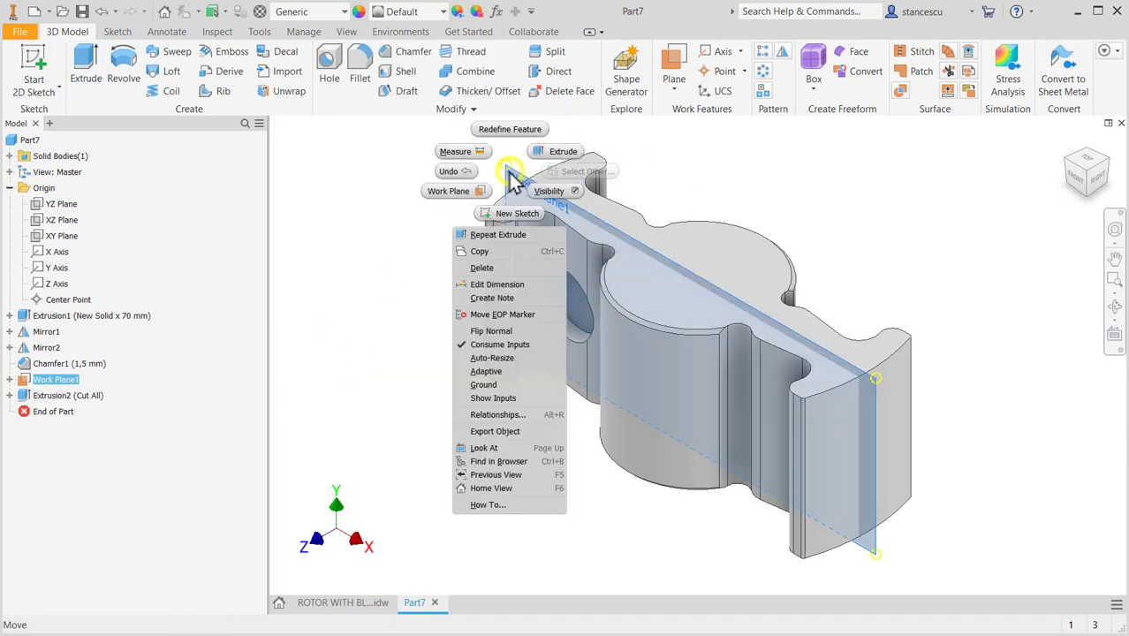
Step: Hide the work plane running through the part and restore the home view
{"action": "left_click", "coordinate": [547, 192]}
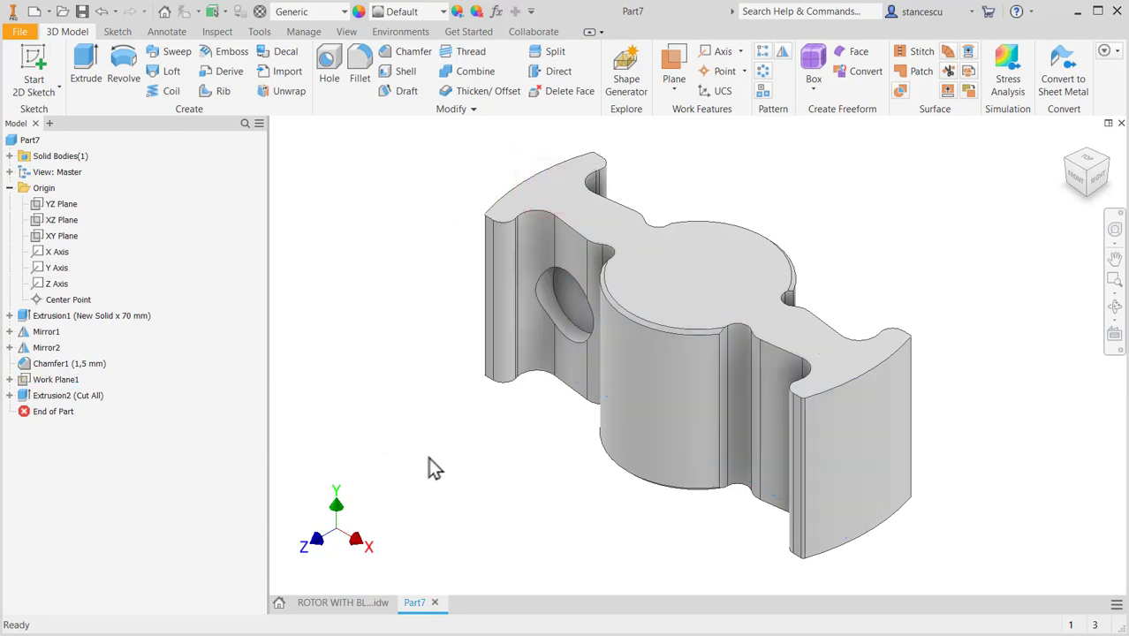
{"action": "scroll", "coordinate": [570, 310], "scroll_direction": "down", "scroll_amount": 3}
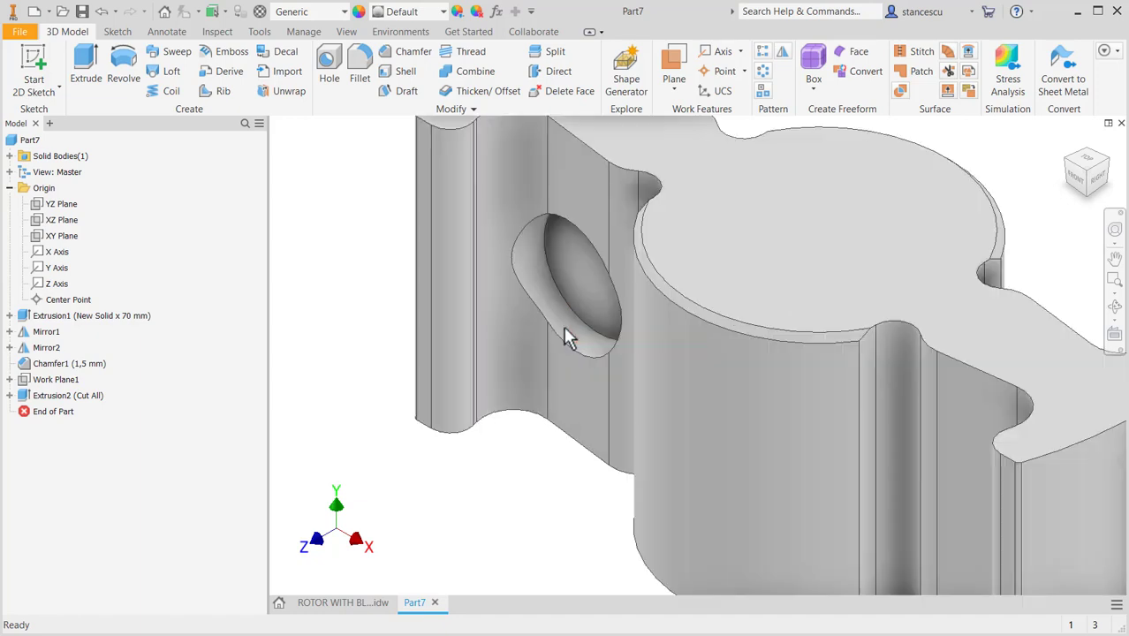
{"action": "scroll", "coordinate": [495, 501], "scroll_direction": "up", "scroll_amount": 3}
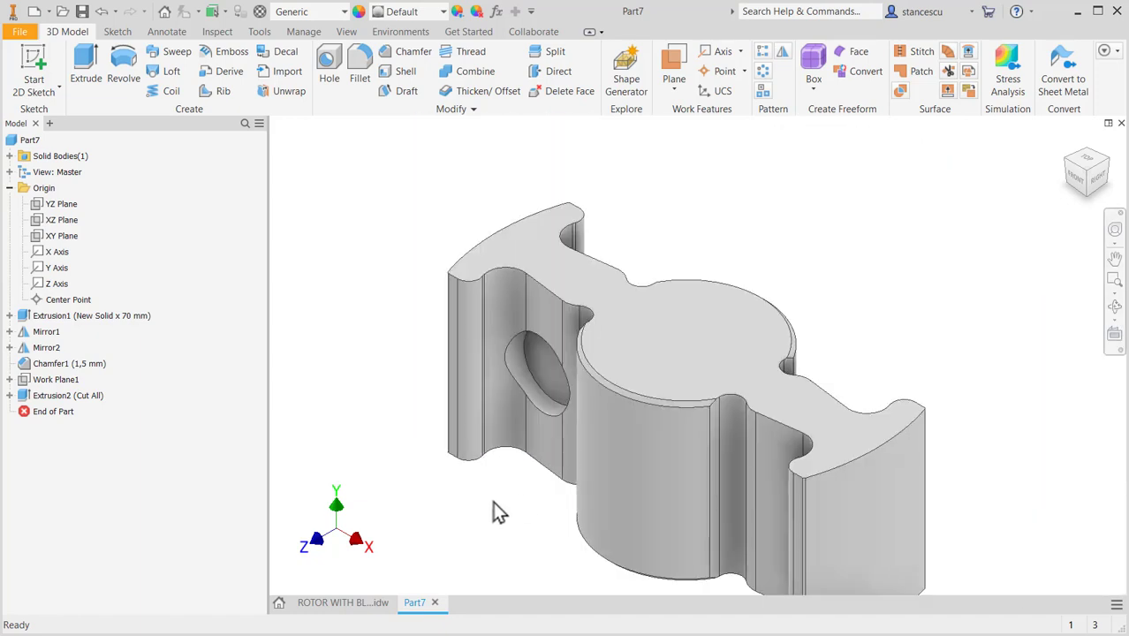
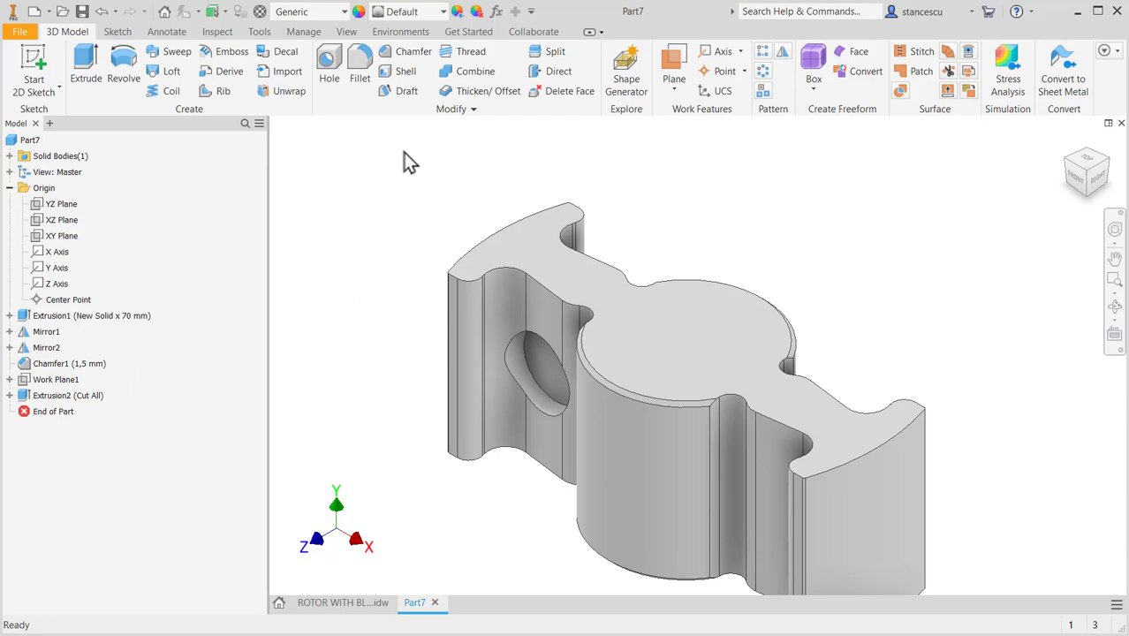
{"action": "key", "text": "F6"}
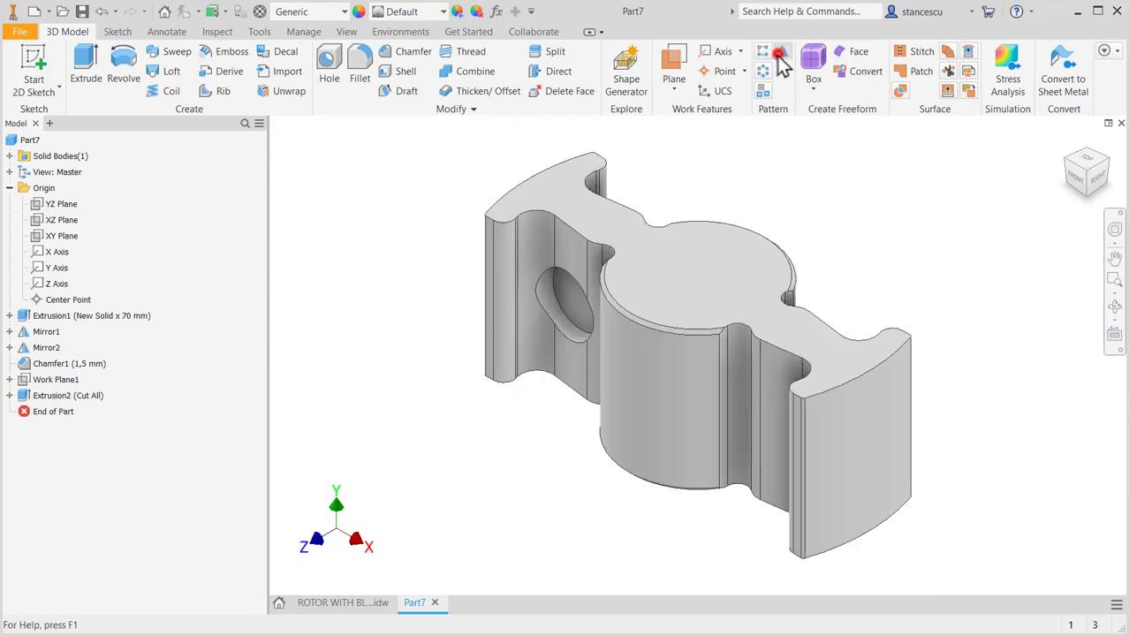
Step: Mirror the circular counterbore cut about the XY Plane onto the opposite side of the blade
{"action": "left_click", "coordinate": [778, 55]}
{"action": "left_click", "coordinate": [559, 302]}
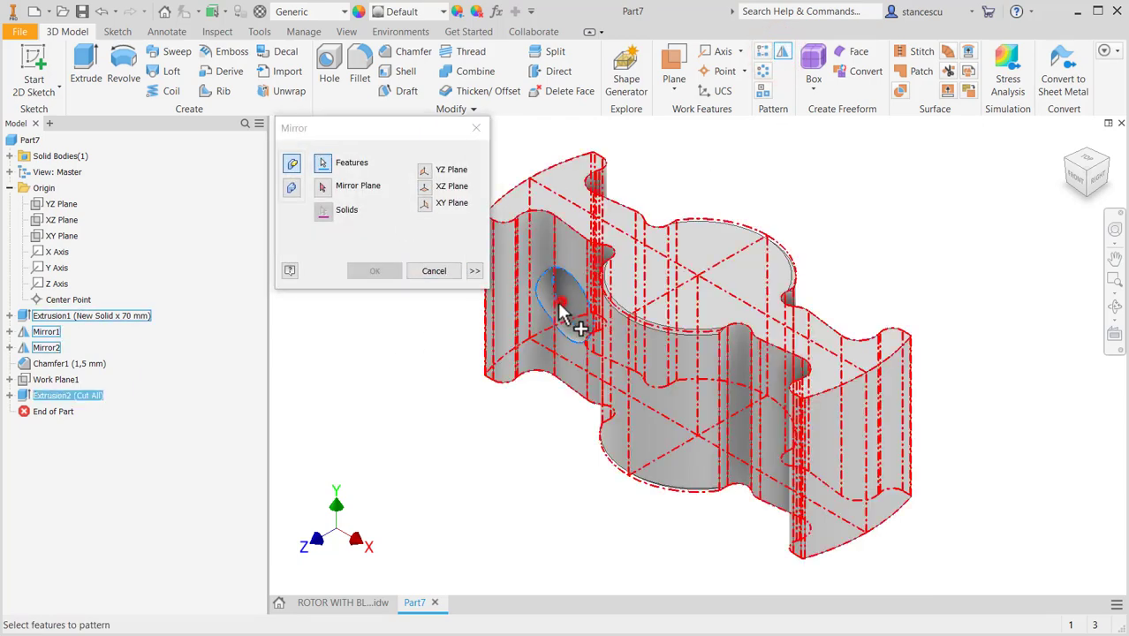
{"action": "left_click", "coordinate": [323, 185]}
{"action": "left_click", "coordinate": [54, 221]}
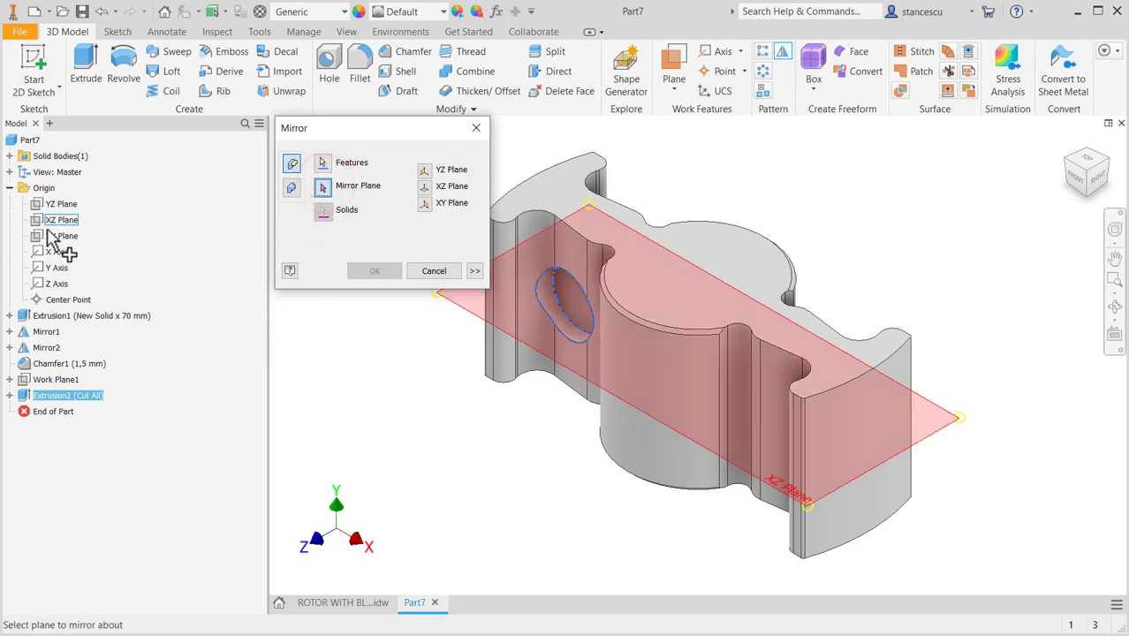
{"action": "left_click", "coordinate": [58, 236]}
{"action": "middle_click_drag", "start_coordinate": [423, 419], "coordinate": [350, 458], "text": "shift"}
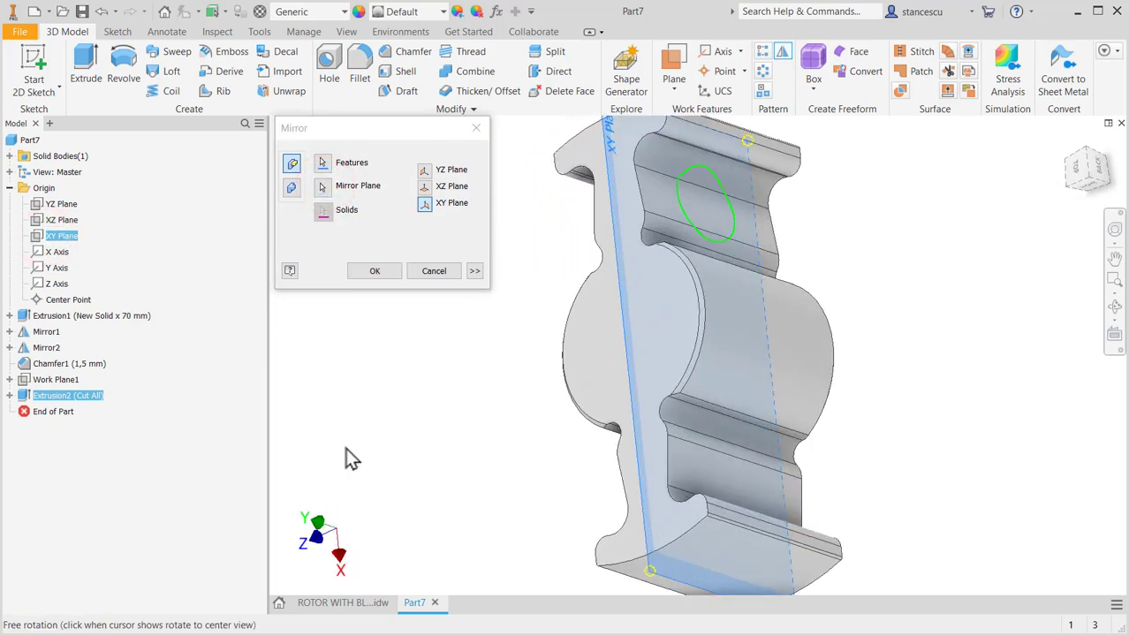
{"action": "left_click", "coordinate": [378, 271]}
{"action": "middle_click_drag", "start_coordinate": [442, 371], "coordinate": [553, 356], "text": "shift"}
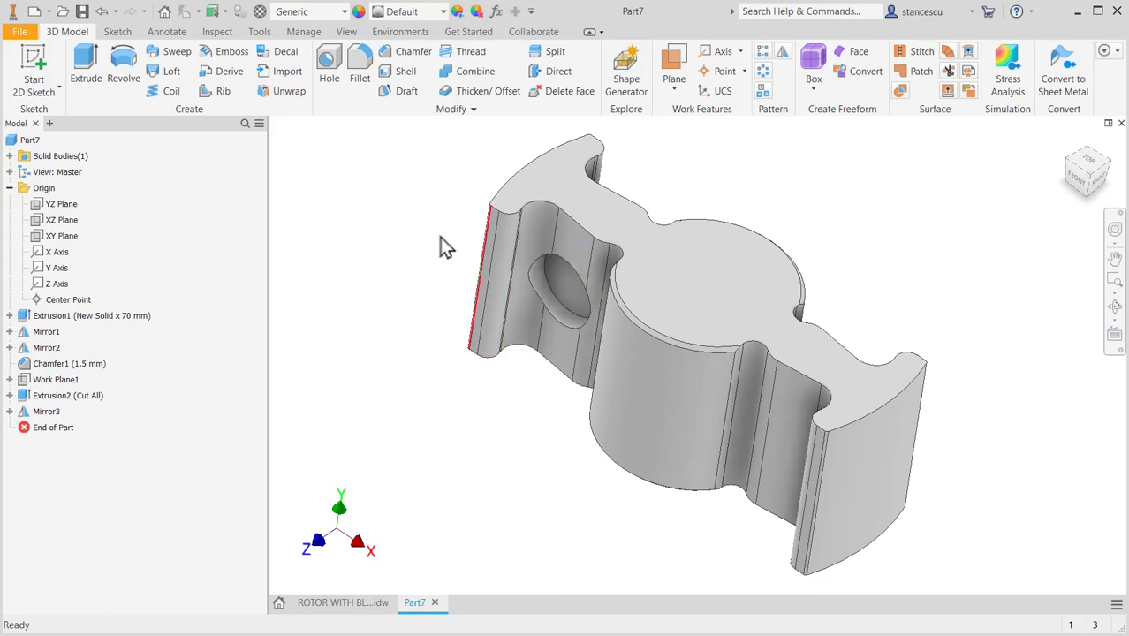
Step: Check the hole callouts in the ROTOR WITH BLADES drawing and cut a 7 mm through-all hole in Part7, concentric with the blade's counterbore
{"action": "left_click", "coordinate": [369, 602]}
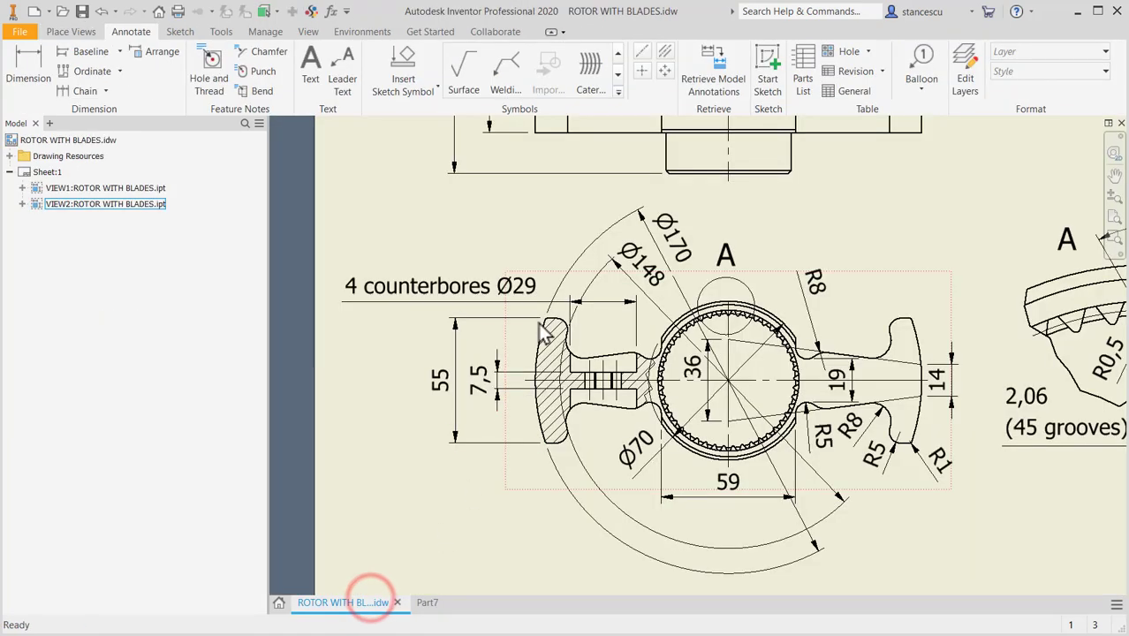
{"action": "middle_click_drag", "start_coordinate": [568, 290], "coordinate": [574, 492]}
{"action": "left_click", "coordinate": [609, 257]}
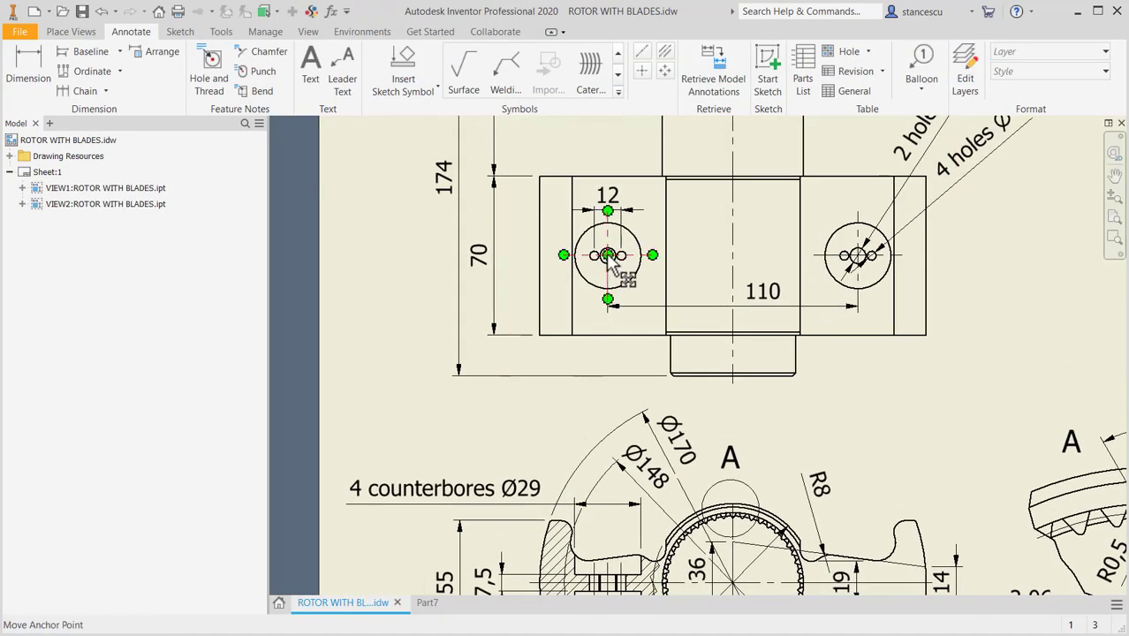
{"action": "middle_click_drag", "start_coordinate": [724, 354], "coordinate": [588, 425]}
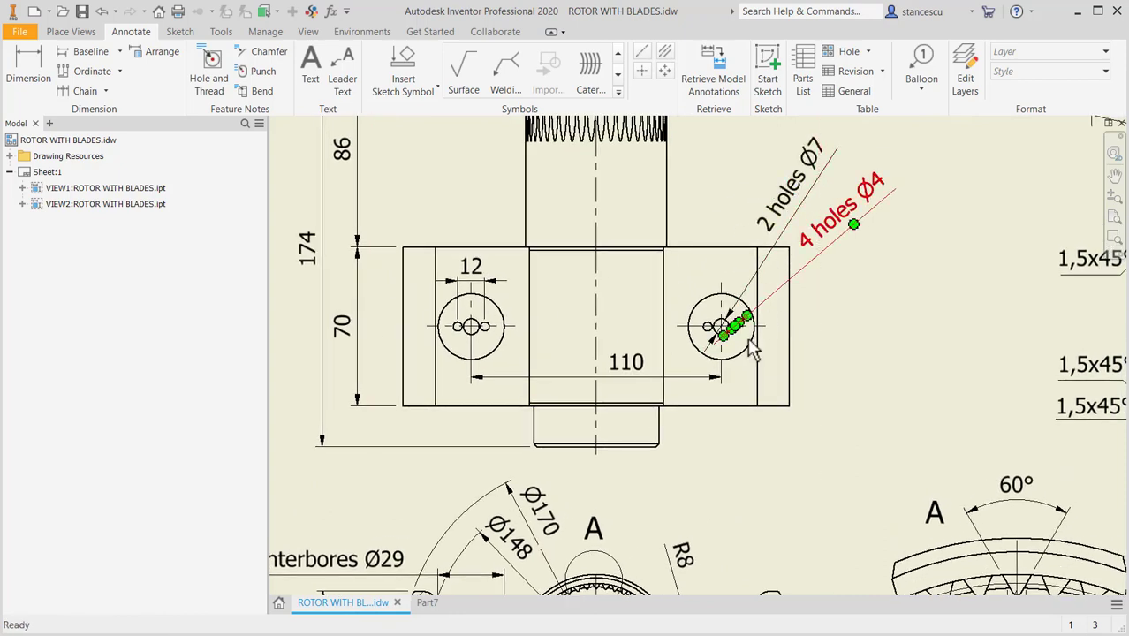
{"action": "mouse_move", "coordinate": [754, 408]}
{"action": "middle_mouse_down"}
{"action": "mouse_move", "coordinate": [823, 326]}
{"action": "mouse_move", "coordinate": [842, 270]}
{"action": "middle_mouse_up"}
{"action": "left_click", "coordinate": [426, 603]}
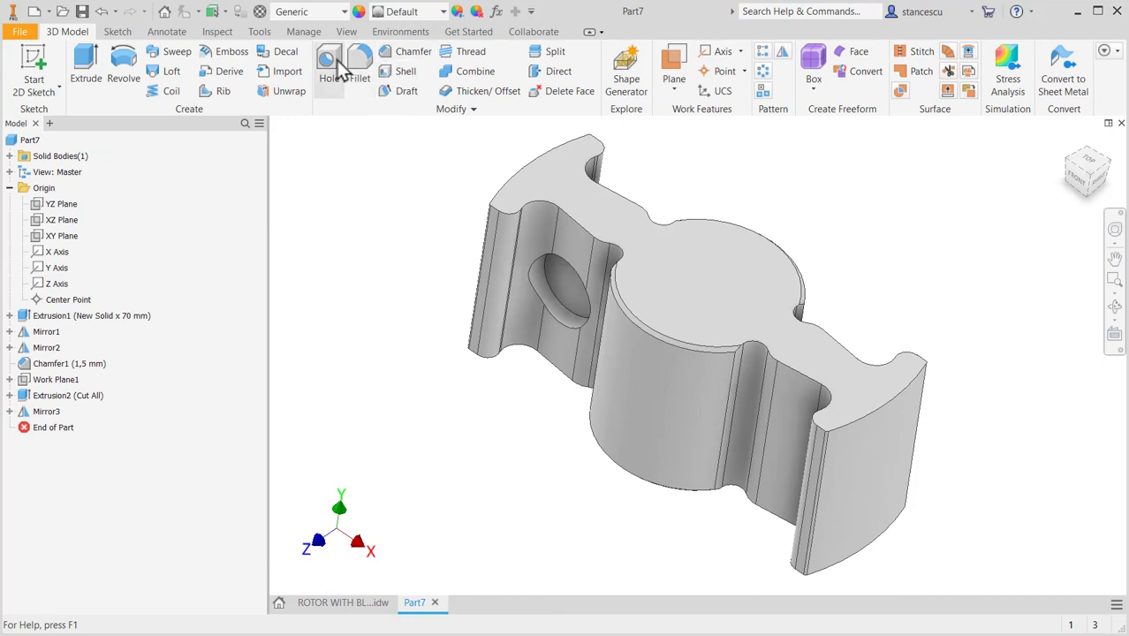
{"action": "left_click", "coordinate": [328, 69]}
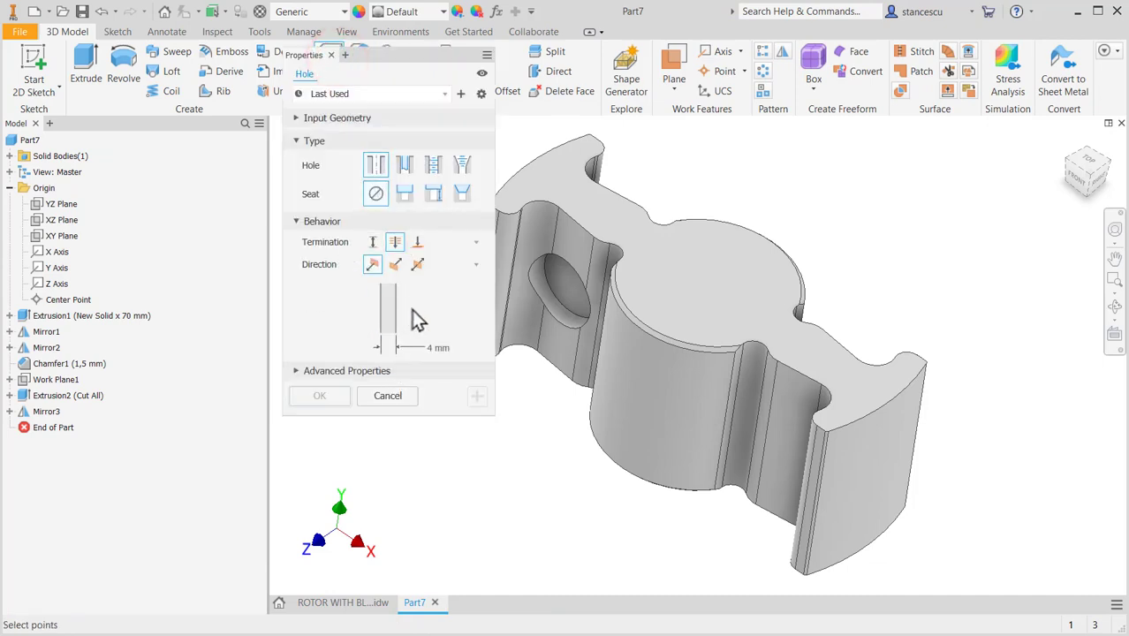
{"action": "left_click", "coordinate": [572, 298]}
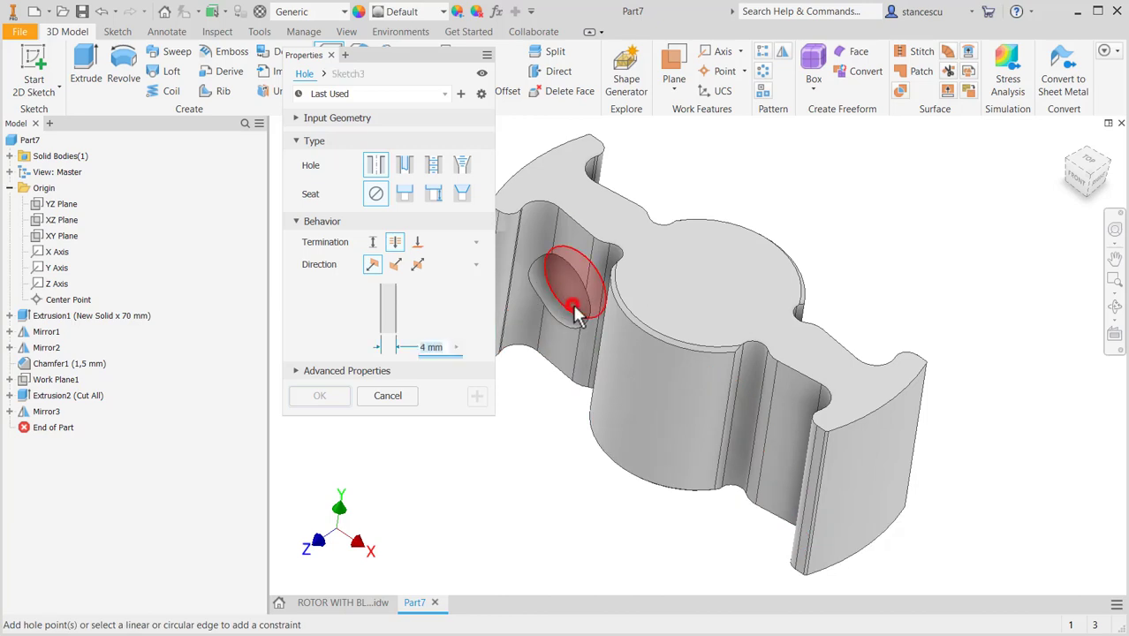
{"action": "left_click", "coordinate": [543, 274]}
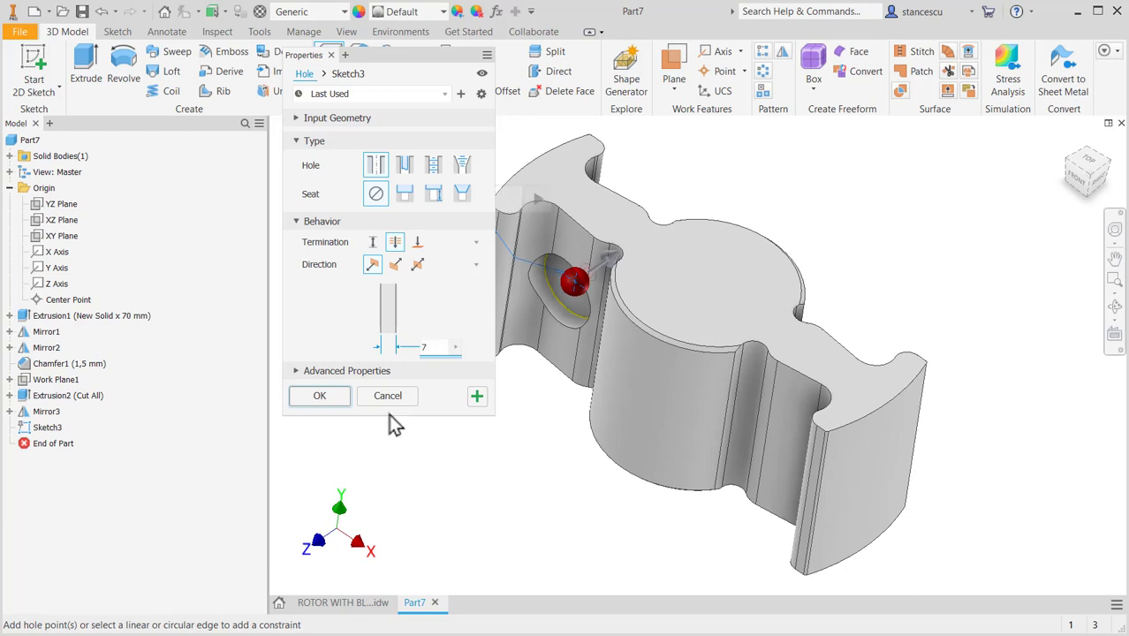
{"action": "left_click", "coordinate": [336, 399]}
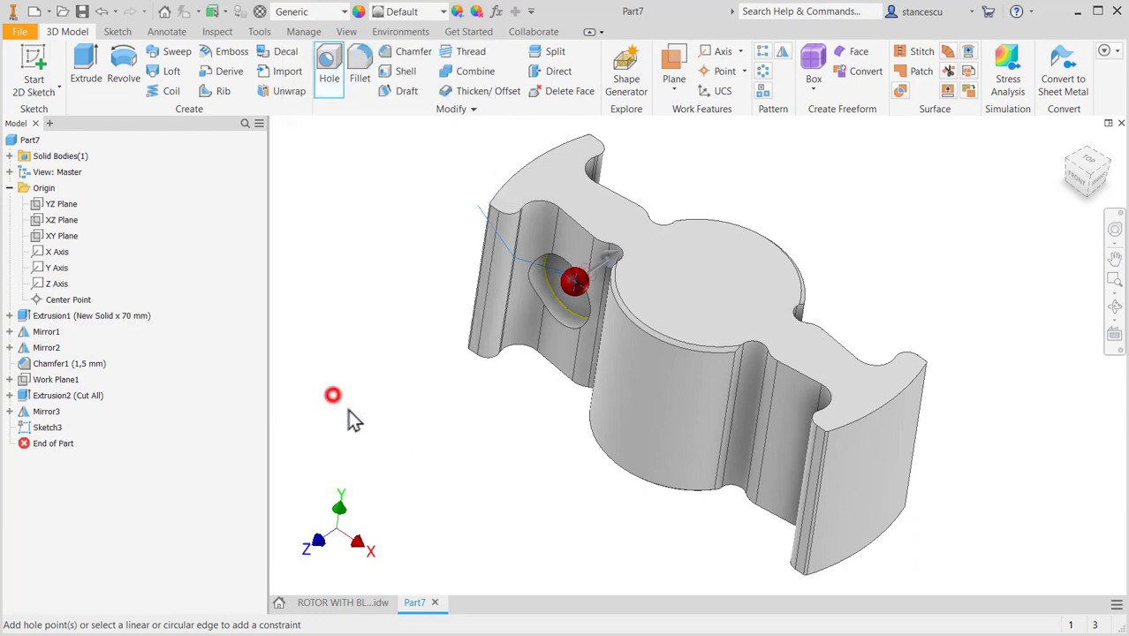
{"action": "middle_click_drag", "start_coordinate": [466, 466], "coordinate": [479, 438], "text": "shift"}
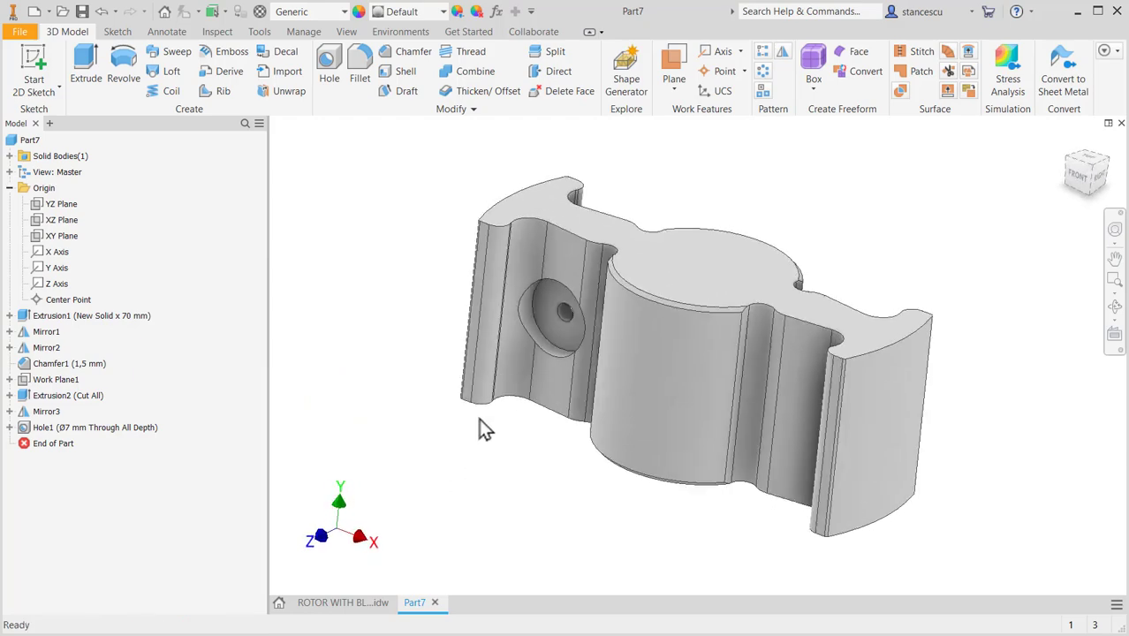
{"action": "key", "text": "F6"}
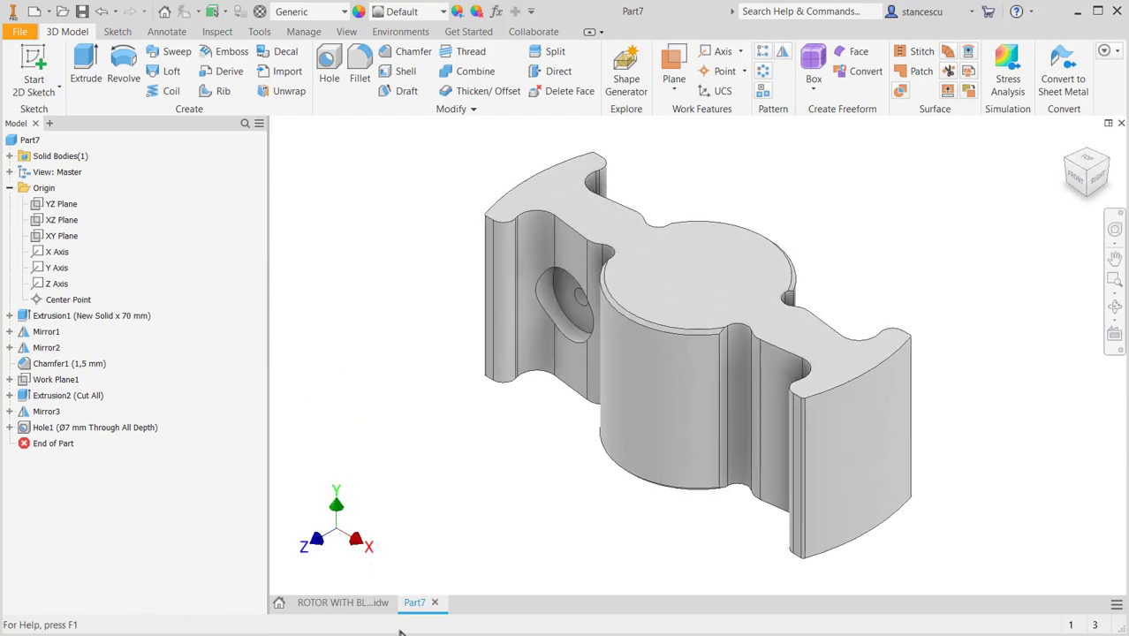
Step: Check the small-hole spacing in the drawing and sketch a horizontal 12 mm line on Part7's counterbore floor, outside the part outline
{"action": "left_click", "coordinate": [355, 606]}
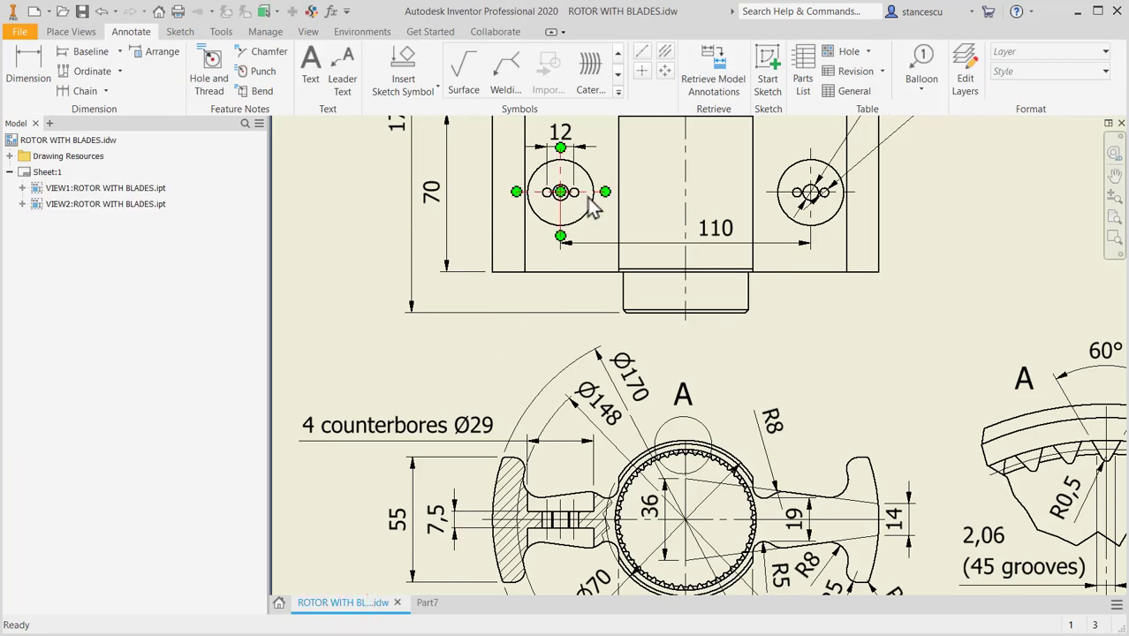
{"action": "mouse_move", "coordinate": [822, 220]}
{"action": "middle_mouse_down"}
{"action": "mouse_move", "coordinate": [791, 249]}
{"action": "mouse_move", "coordinate": [728, 393]}
{"action": "middle_mouse_up"}
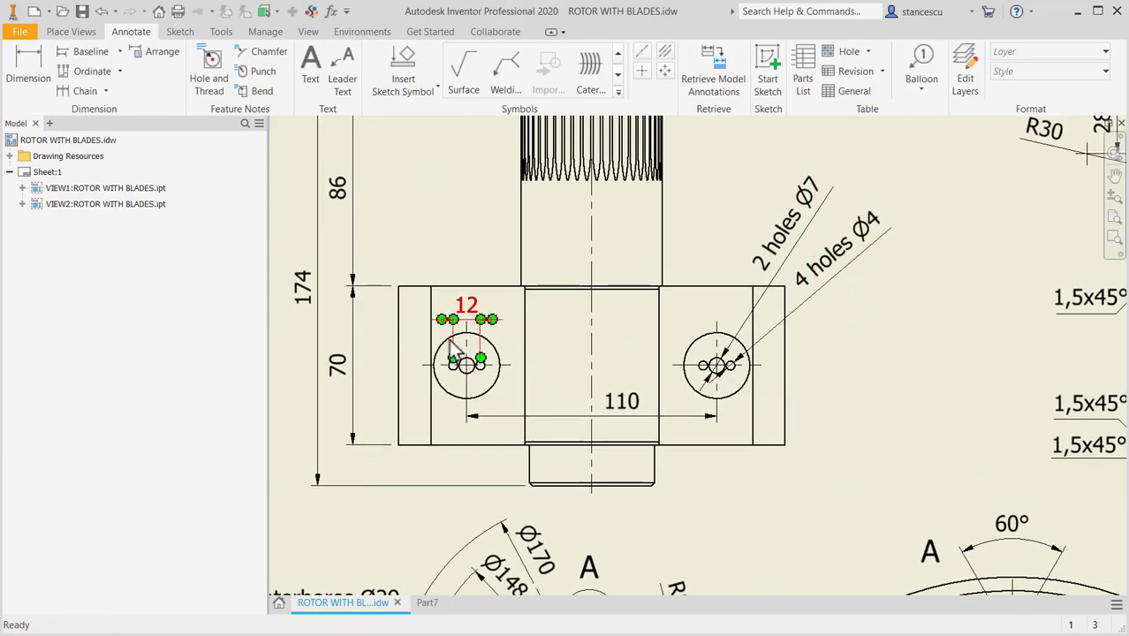
{"action": "left_click", "coordinate": [427, 603]}
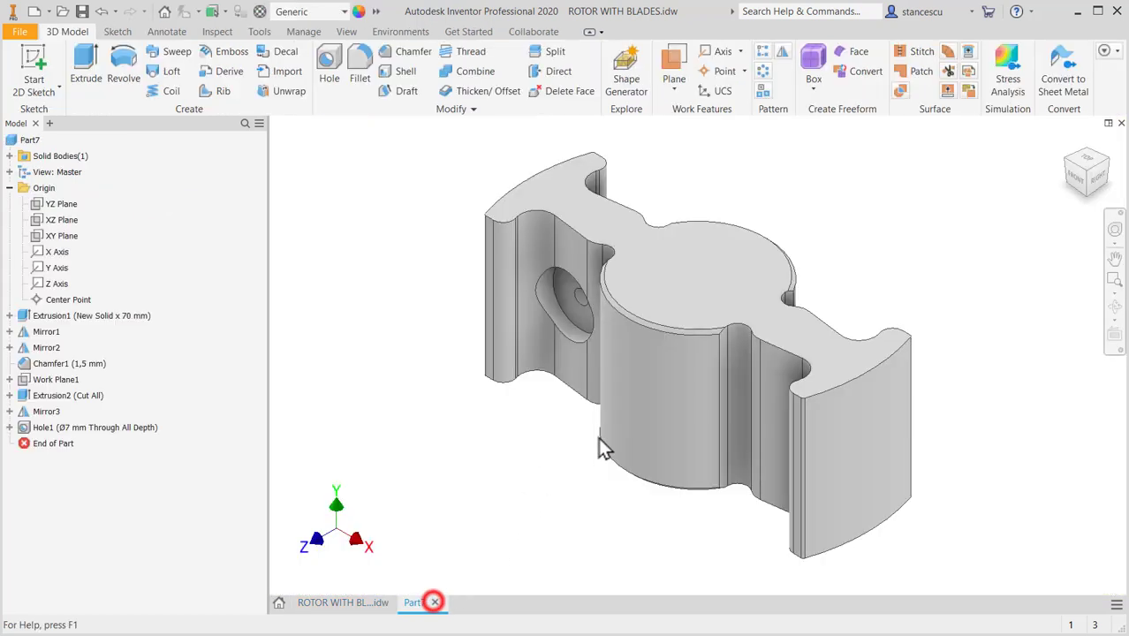
{"action": "left_click", "coordinate": [578, 325]}
{"action": "left_click", "coordinate": [676, 308]}
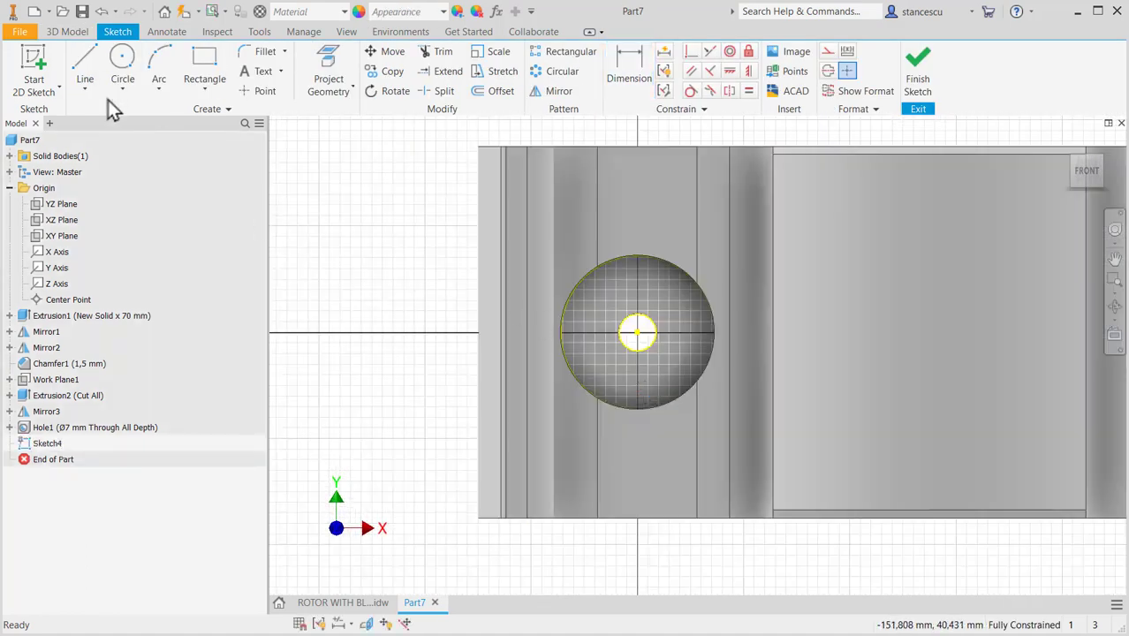
{"action": "left_click", "coordinate": [85, 66]}
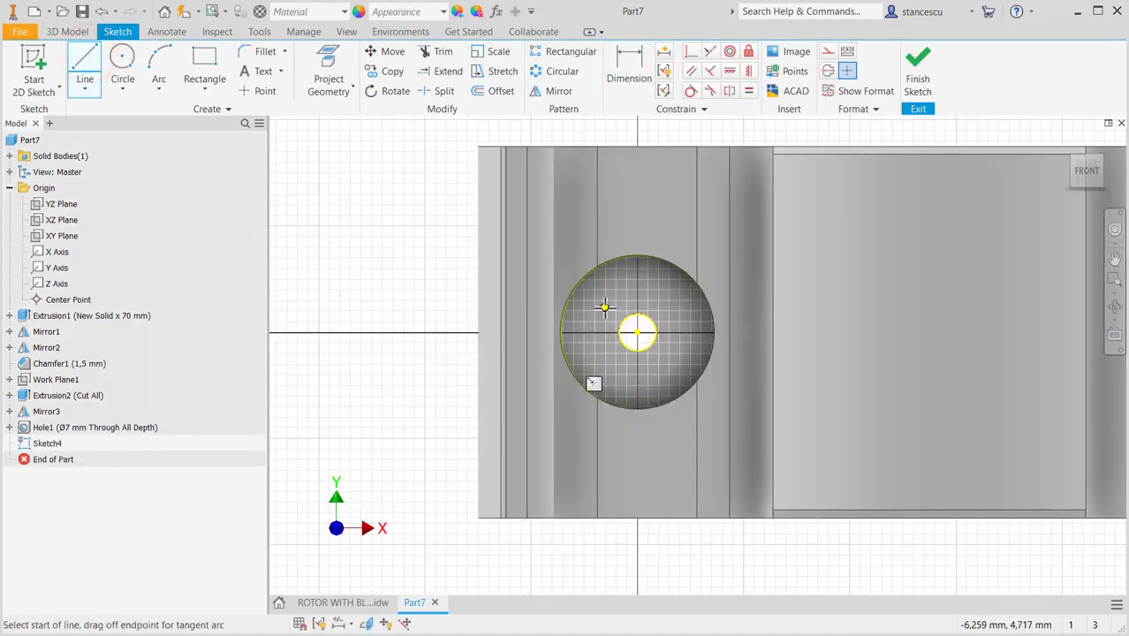
{"action": "left_click", "coordinate": [326, 265]}
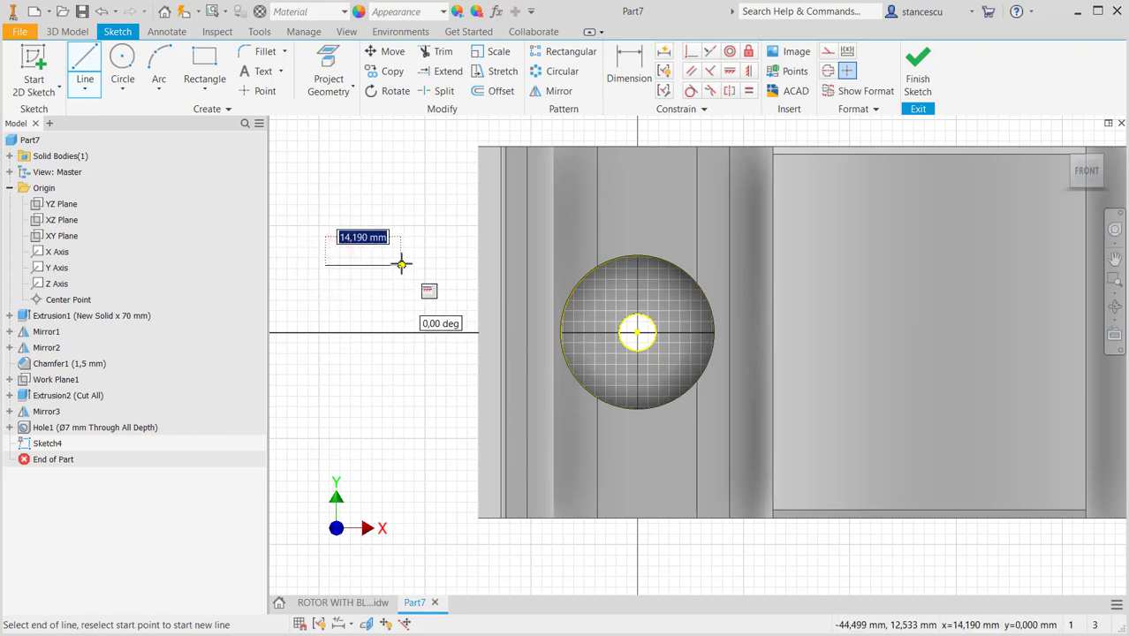
{"action": "type", "text": "12"}
{"action": "key", "text": "Return"}
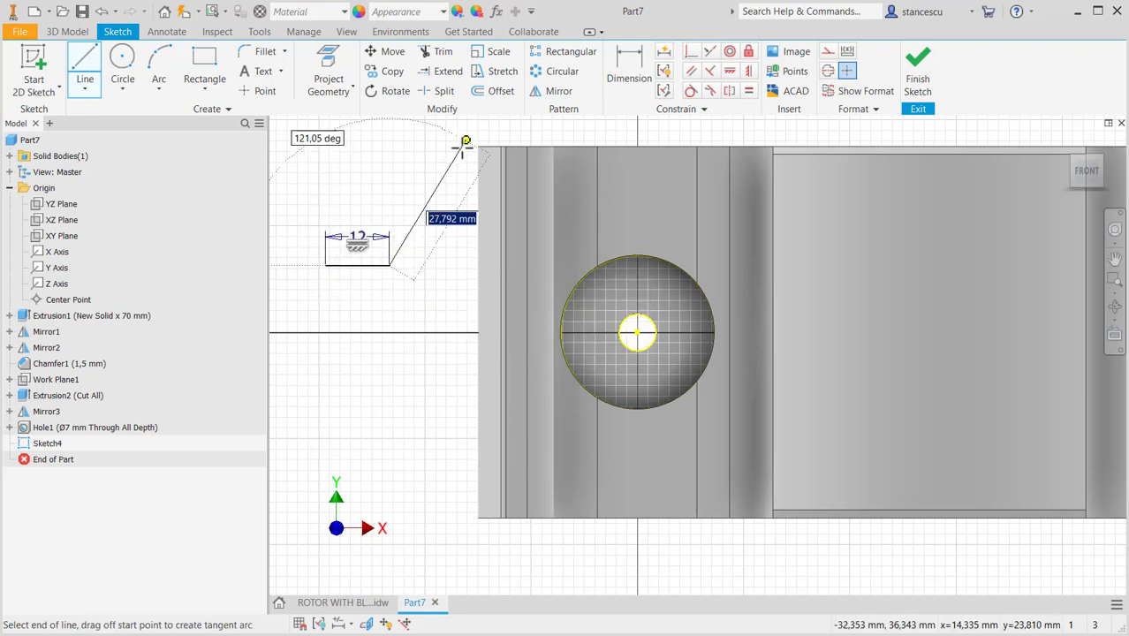
{"action": "key", "text": "Escape"}
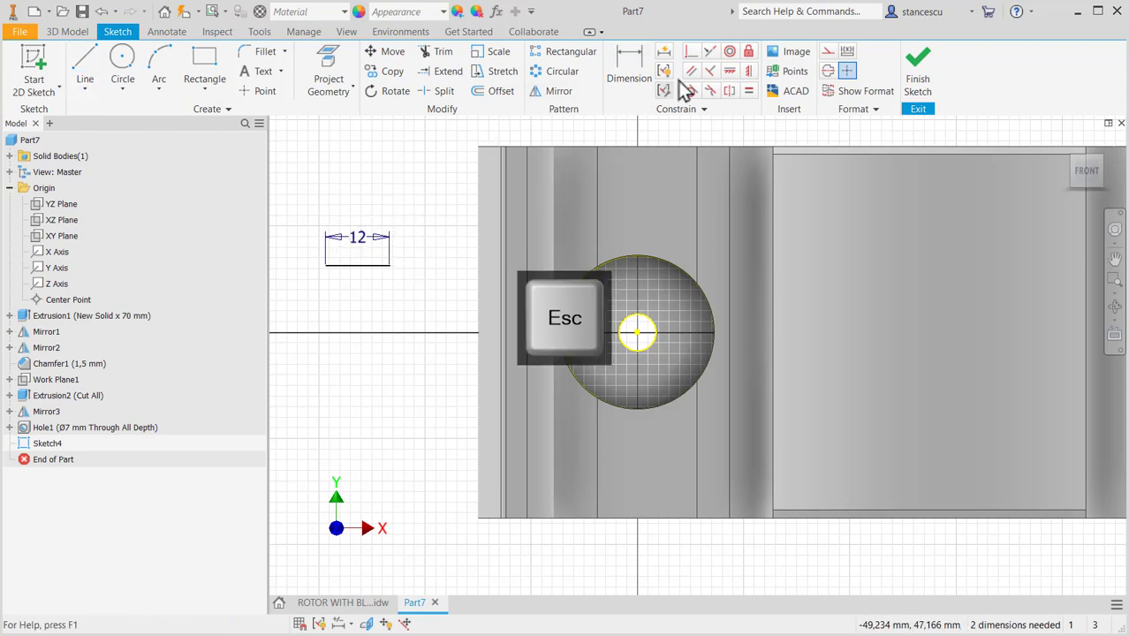
Step: Constrain the 12 mm line's midpoint to be coincident with the 7 mm hole's centre
{"action": "left_click", "coordinate": [691, 53]}
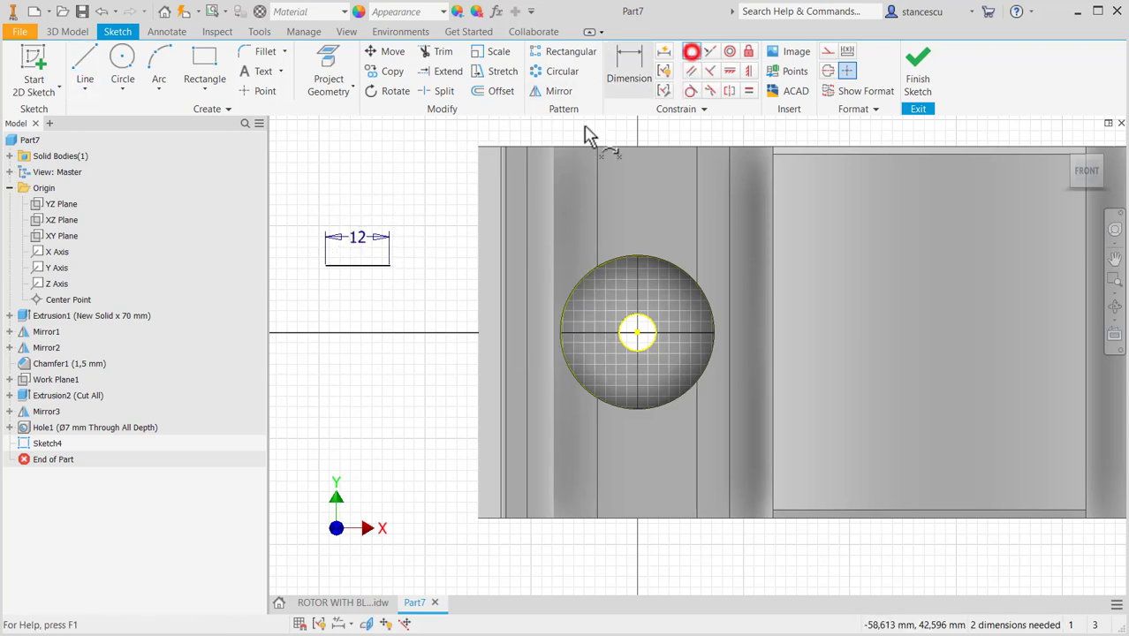
{"action": "left_click", "coordinate": [355, 265]}
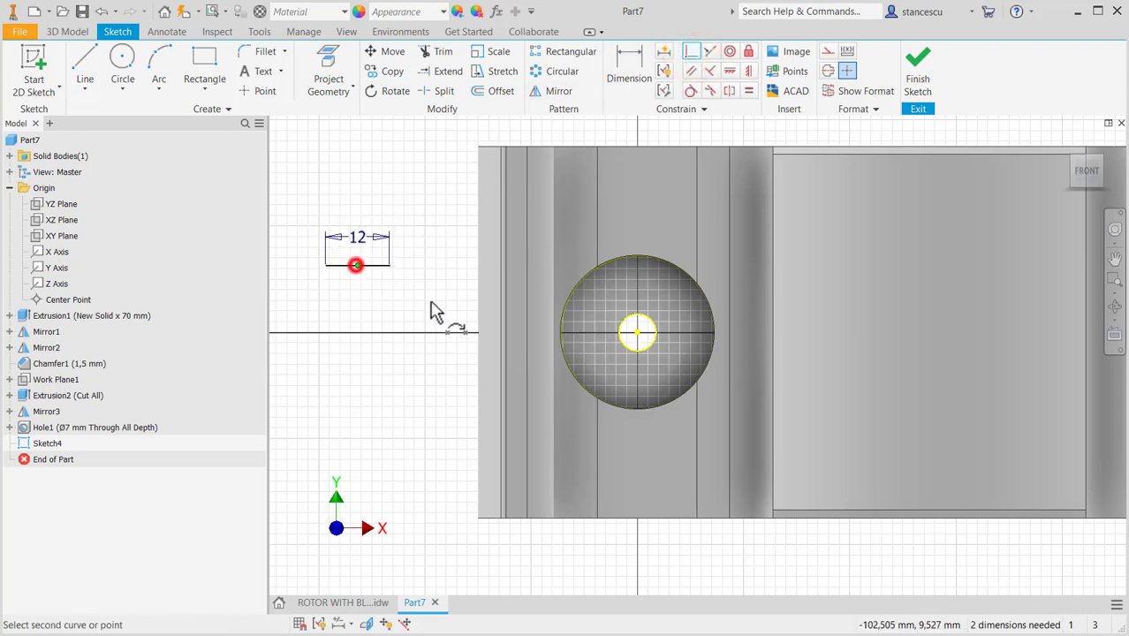
{"action": "left_click", "coordinate": [638, 333]}
{"action": "scroll", "coordinate": [668, 346], "scroll_direction": "up", "scroll_amount": 3}
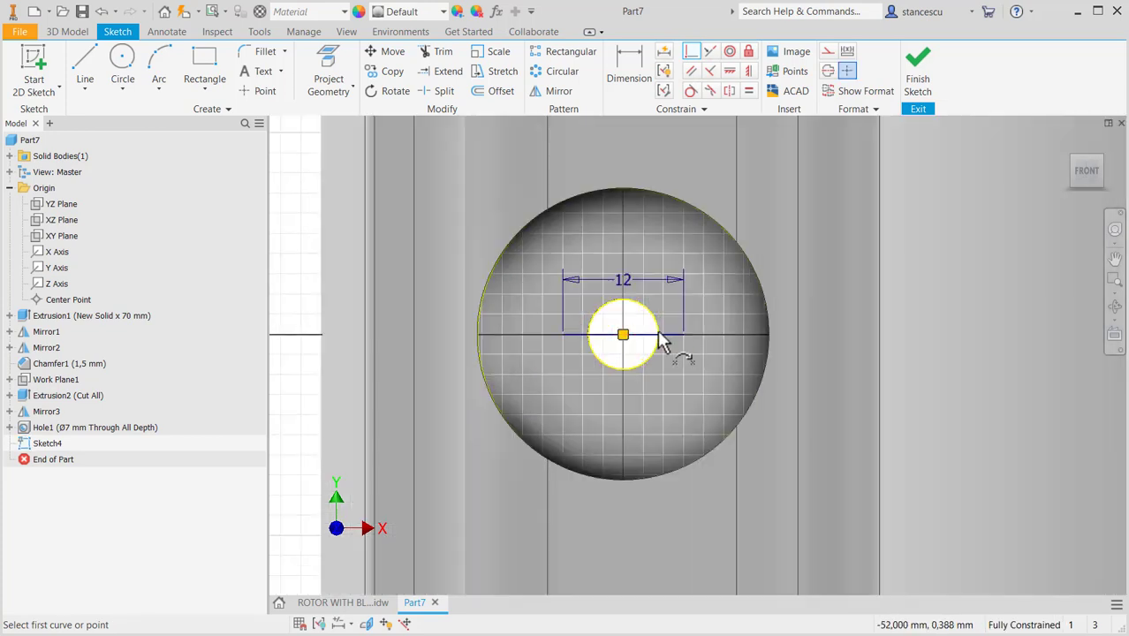
{"action": "scroll", "coordinate": [685, 337], "scroll_direction": "up", "scroll_amount": 2}
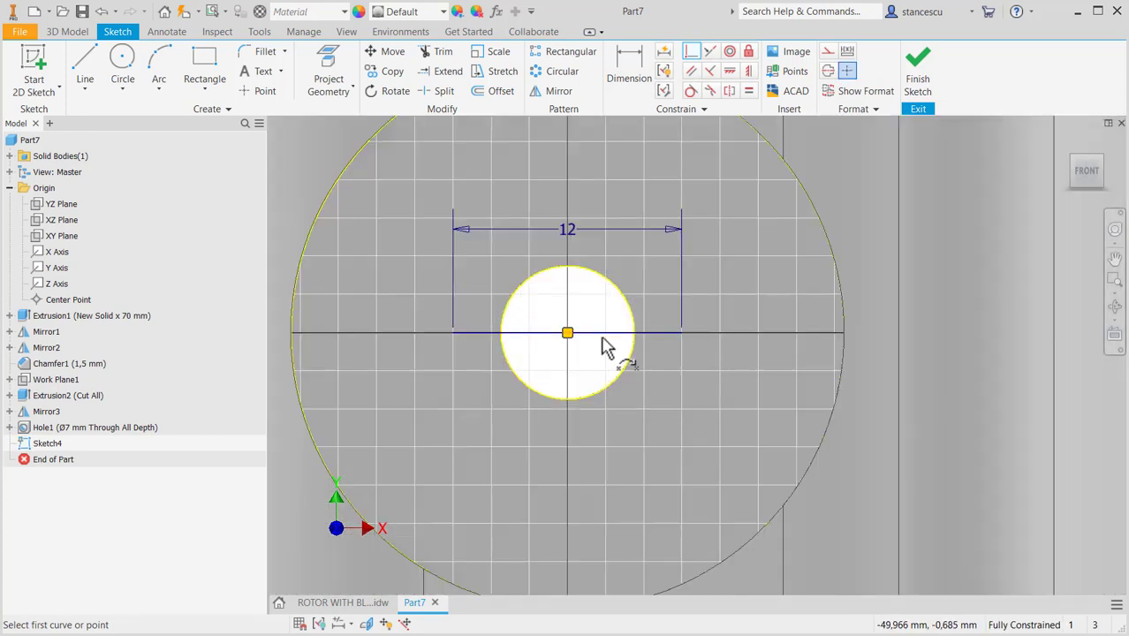
Step: Place sketch points on both ends of the 12 mm line and finish the sketch
{"action": "left_click", "coordinate": [257, 92]}
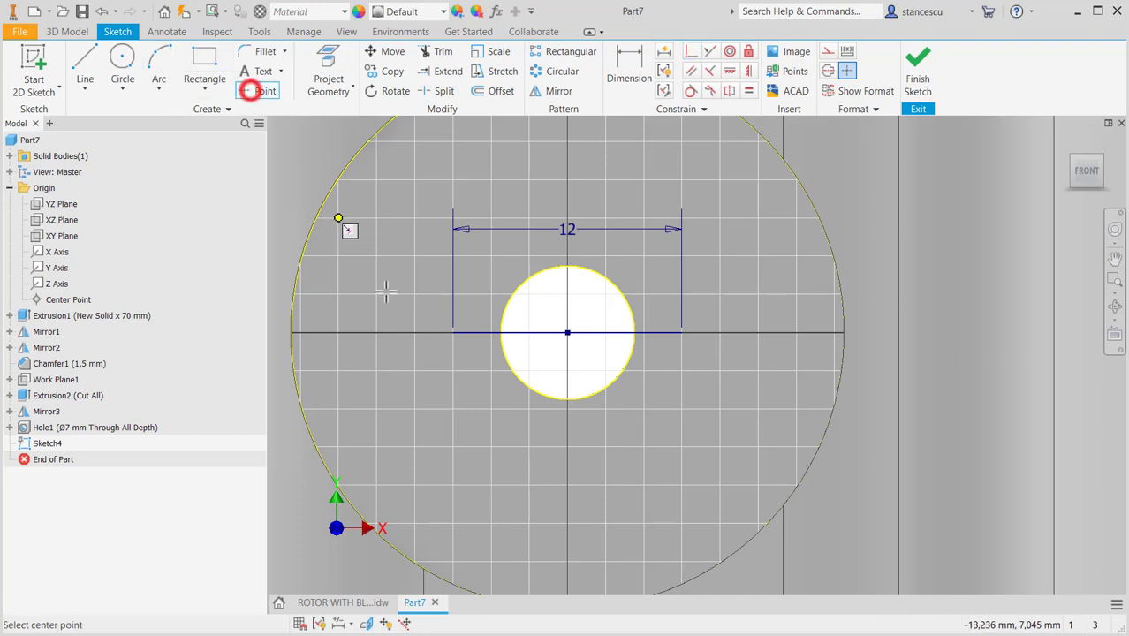
{"action": "left_click", "coordinate": [453, 333]}
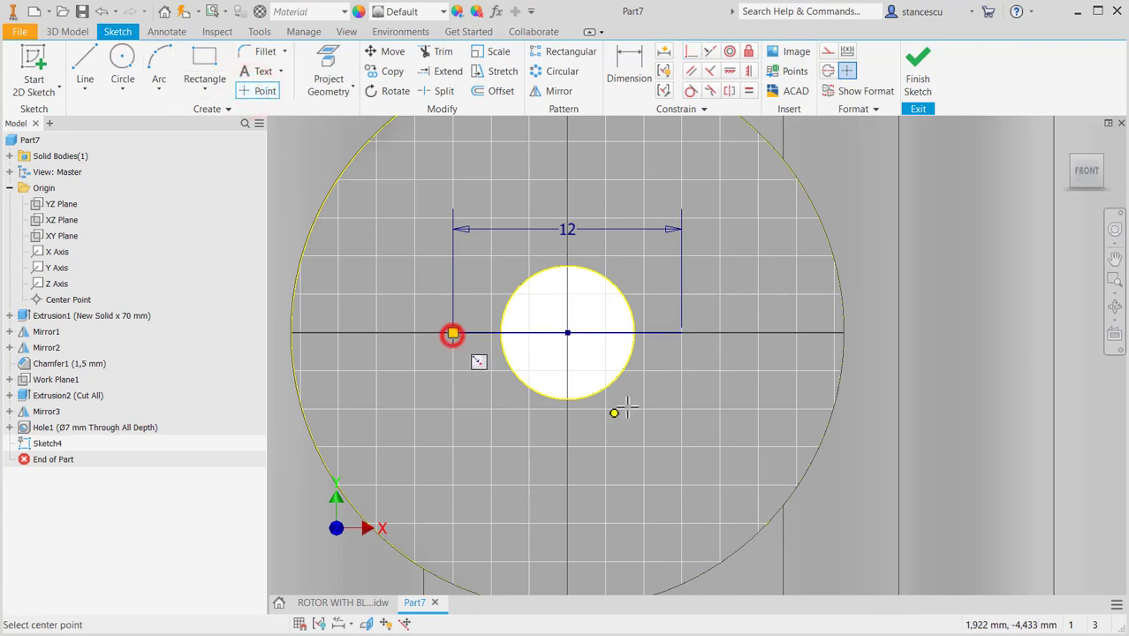
{"action": "left_click", "coordinate": [681, 333]}
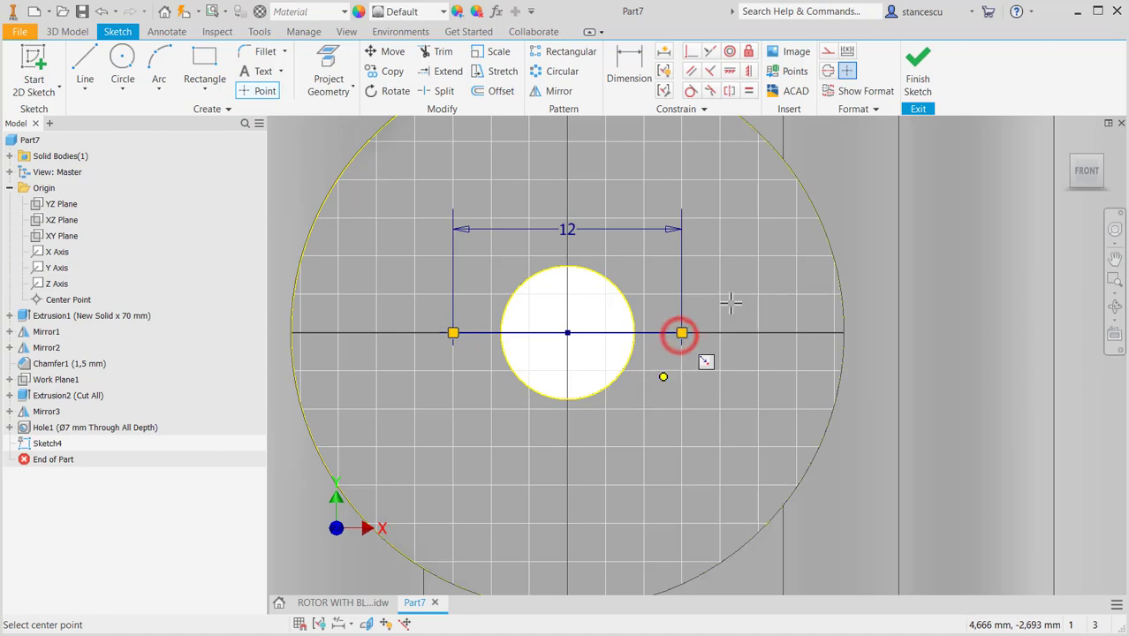
{"action": "left_click", "coordinate": [928, 74]}
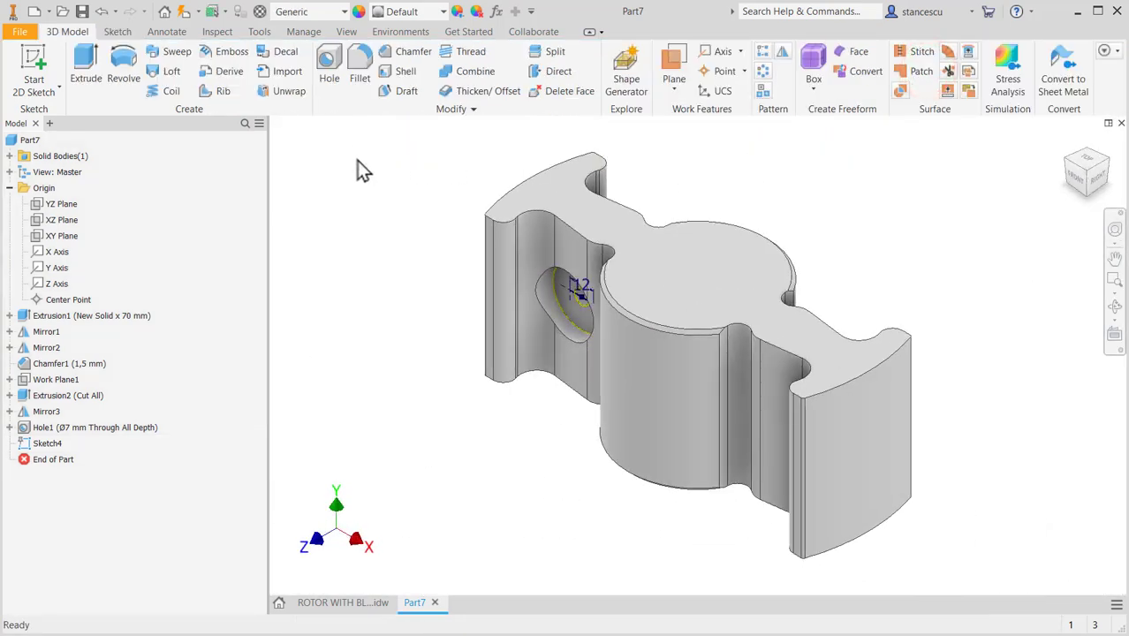
Step: Cut 4 mm through-all holes at both ends of the 12 mm line on Part7's counterbore floor
{"action": "left_click", "coordinate": [329, 66]}
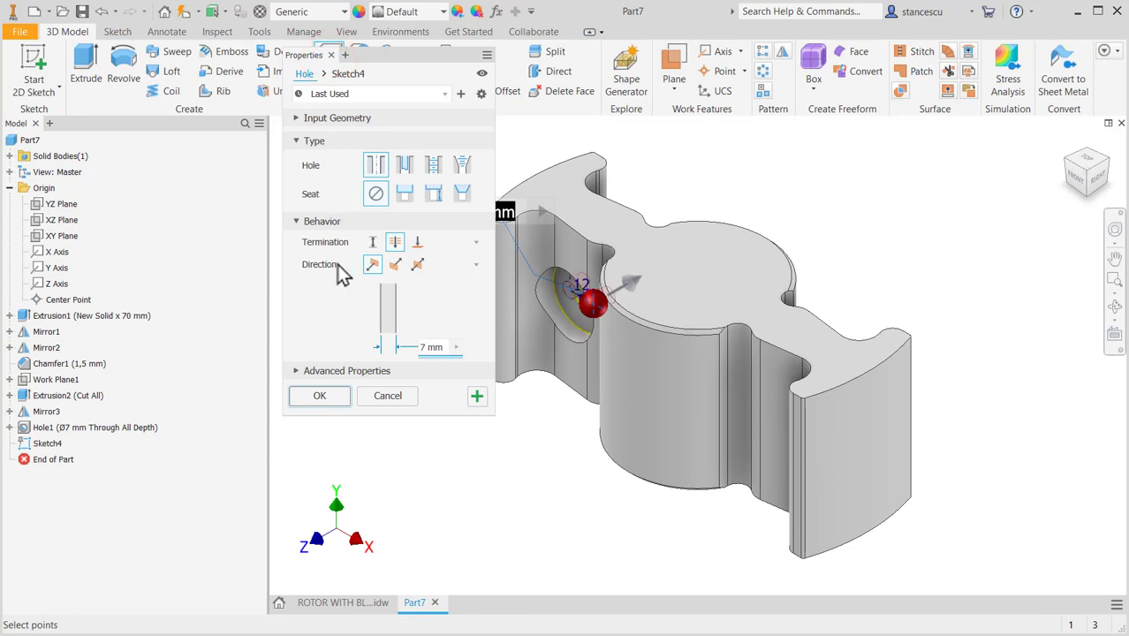
{"action": "type", "text": "4"}
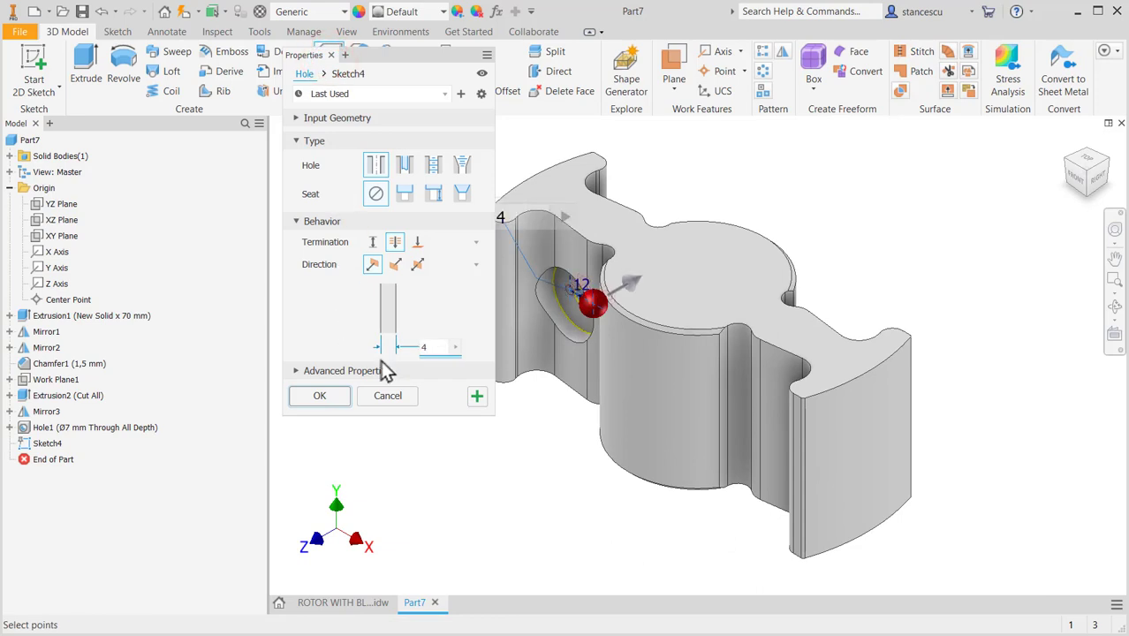
{"action": "middle_click_drag", "start_coordinate": [530, 464], "coordinate": [578, 421], "text": "shift"}
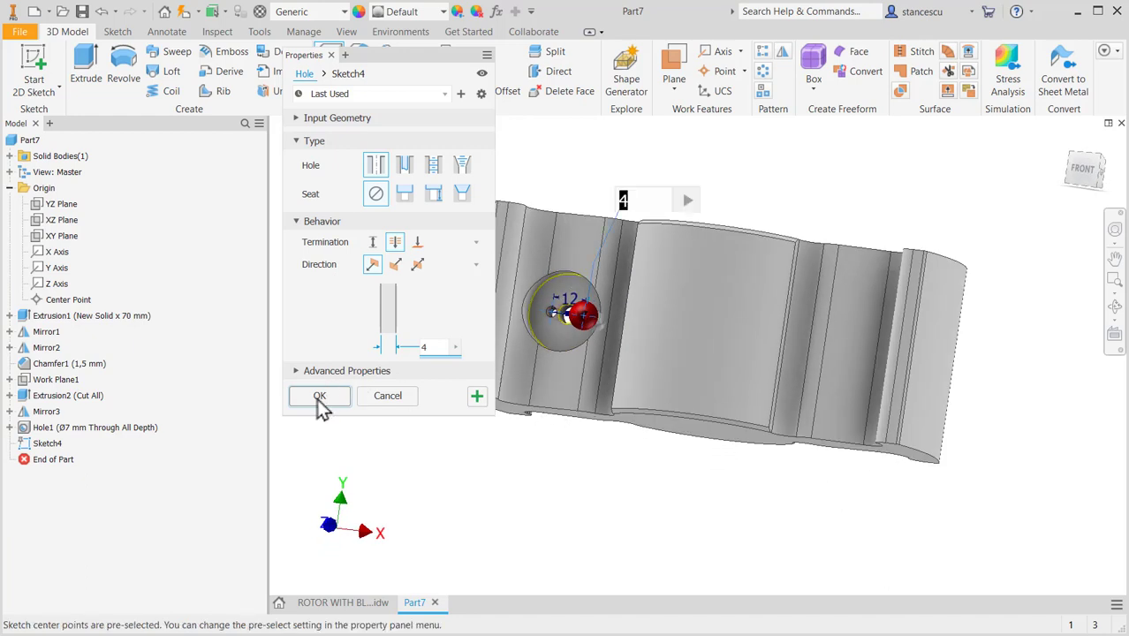
{"action": "left_click", "coordinate": [321, 396]}
{"action": "scroll", "coordinate": [573, 323], "scroll_direction": "up", "scroll_amount": 3}
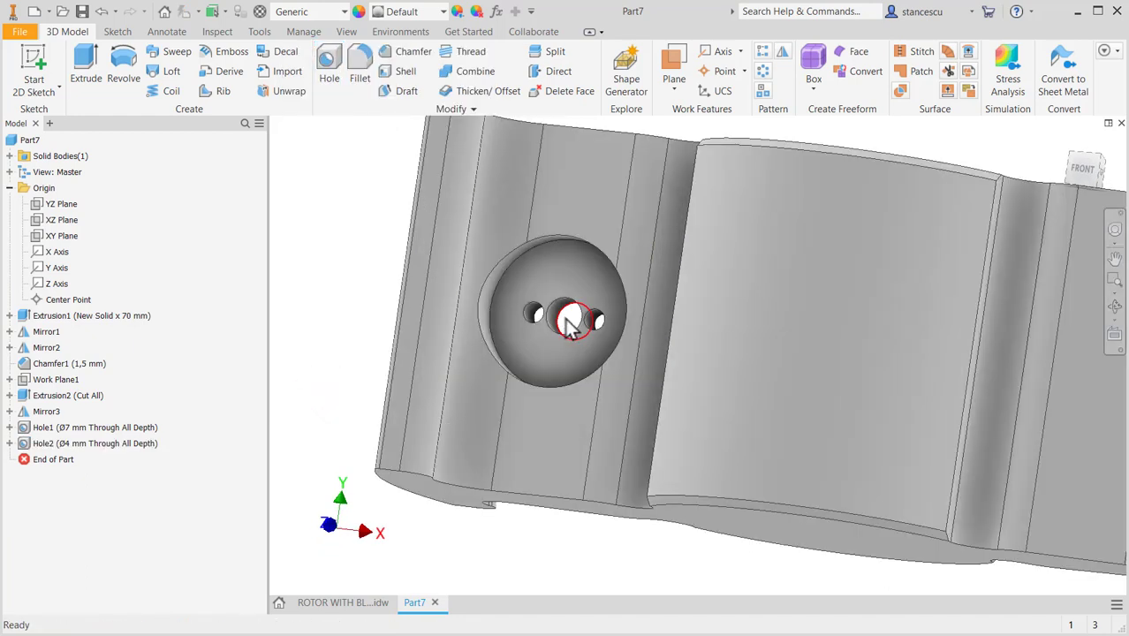
{"action": "scroll", "coordinate": [572, 344], "scroll_direction": "down", "scroll_amount": 4}
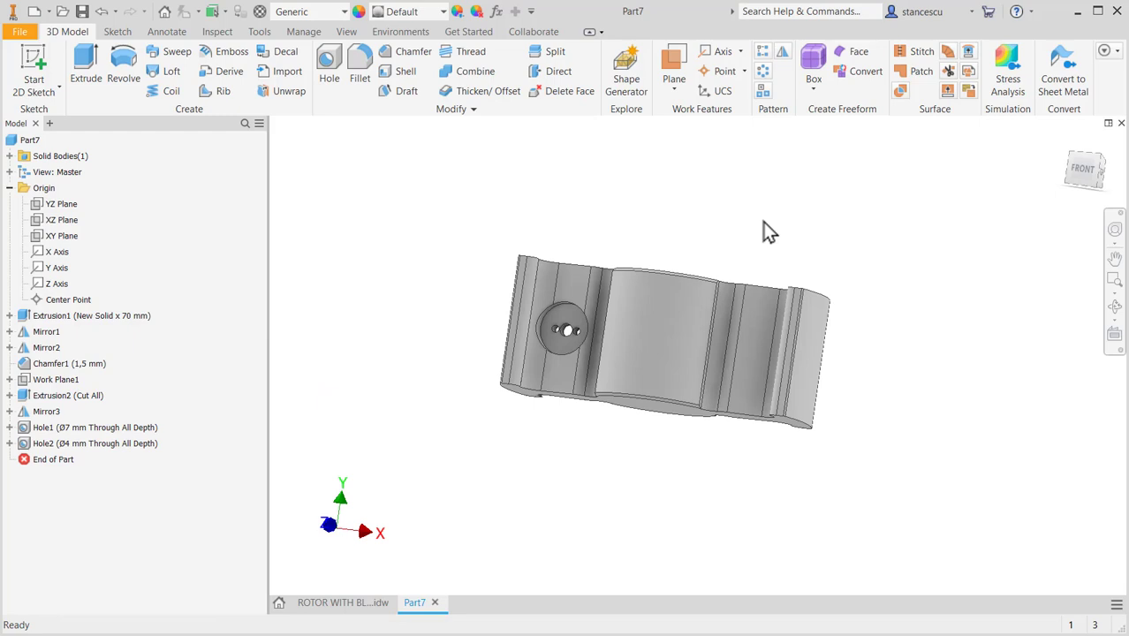
Step: Mirror Extrusion2, Mirror3, Hole1 and Hole2 about the YZ plane to the opposite blade
{"action": "key", "text": "F6"}
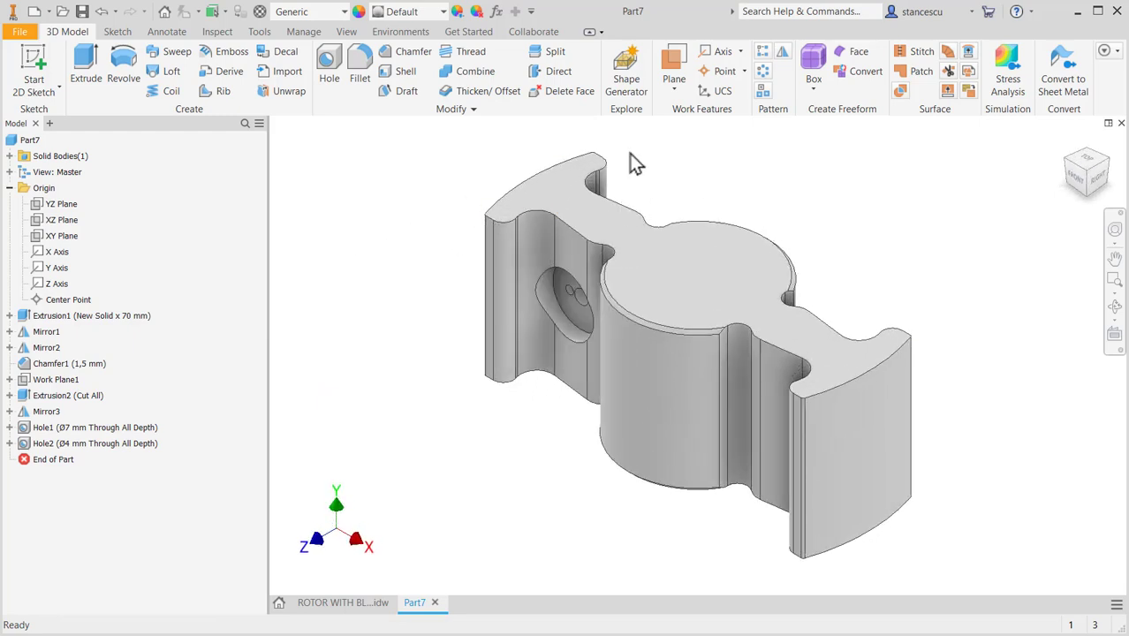
{"action": "left_click", "coordinate": [777, 55]}
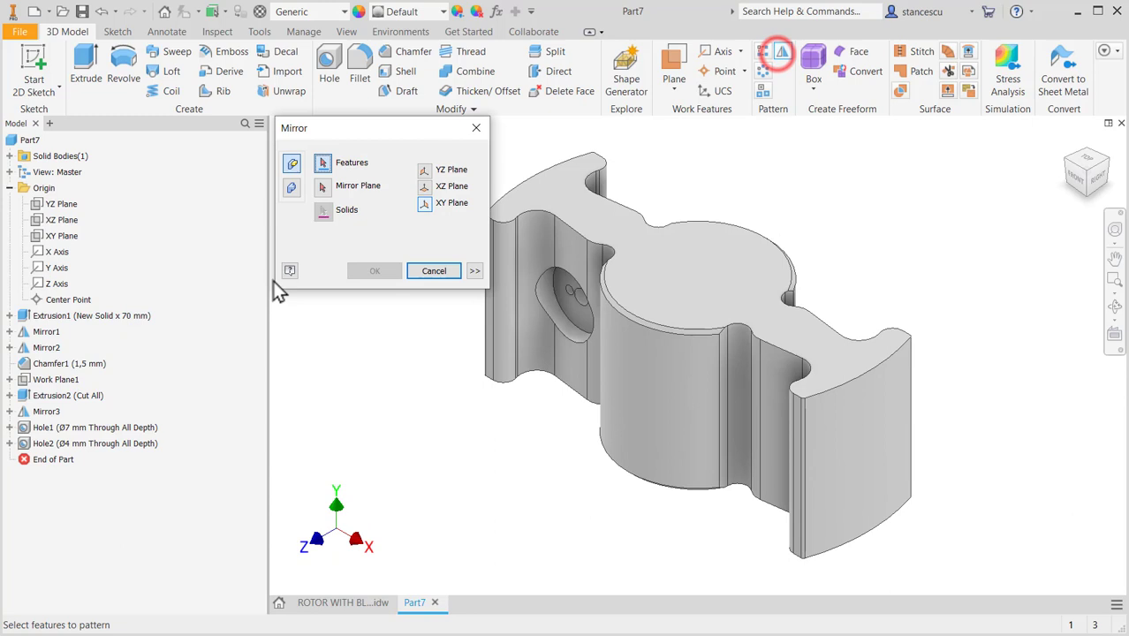
{"action": "left_click", "coordinate": [77, 446]}
{"action": "left_click", "coordinate": [77, 447]}
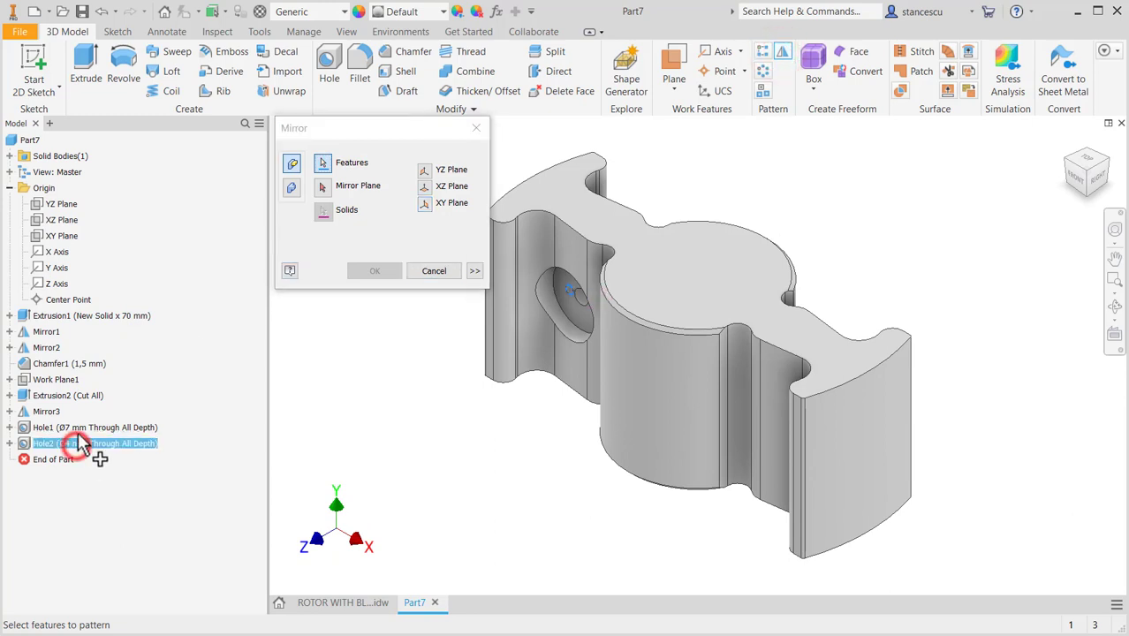
{"action": "left_click", "coordinate": [78, 427]}
{"action": "left_click", "coordinate": [62, 396]}
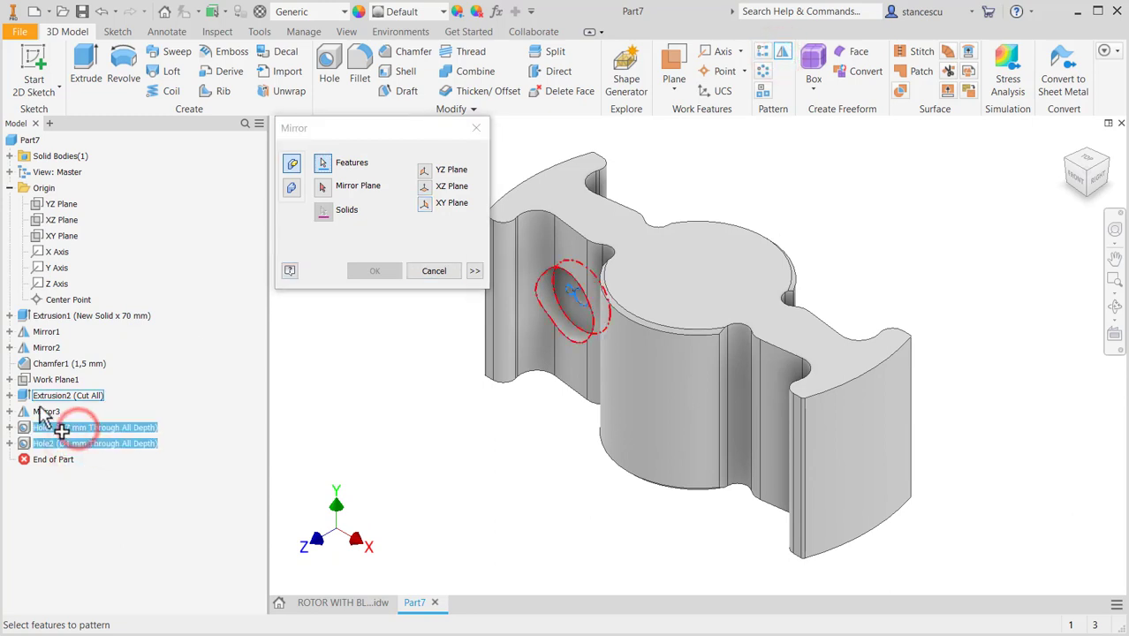
{"action": "left_click", "coordinate": [40, 412]}
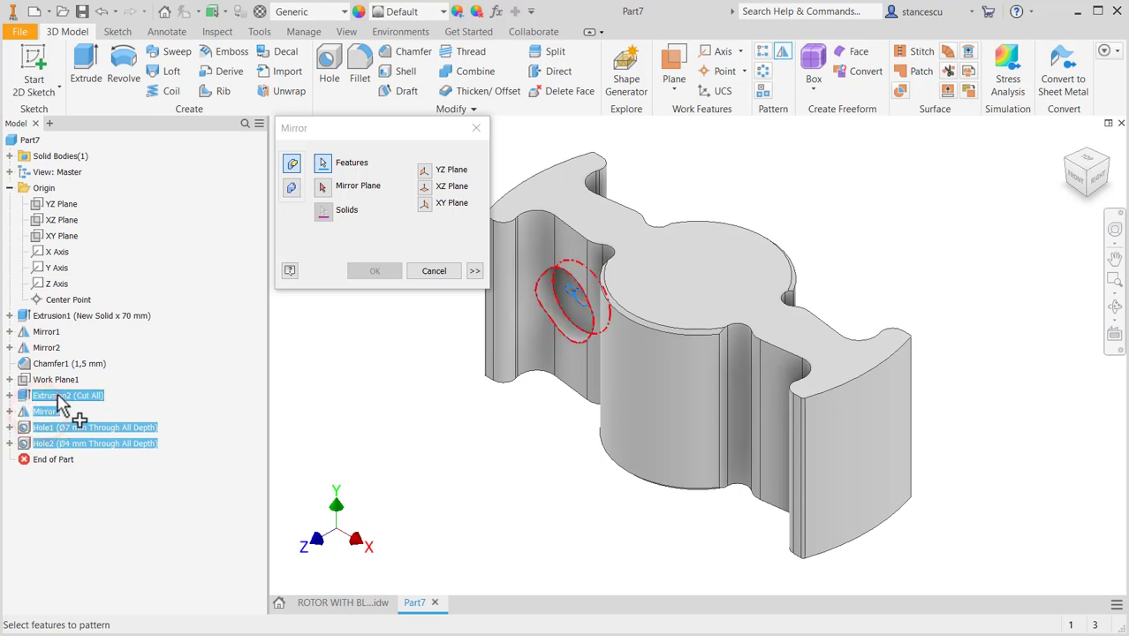
{"action": "left_click", "coordinate": [56, 396]}
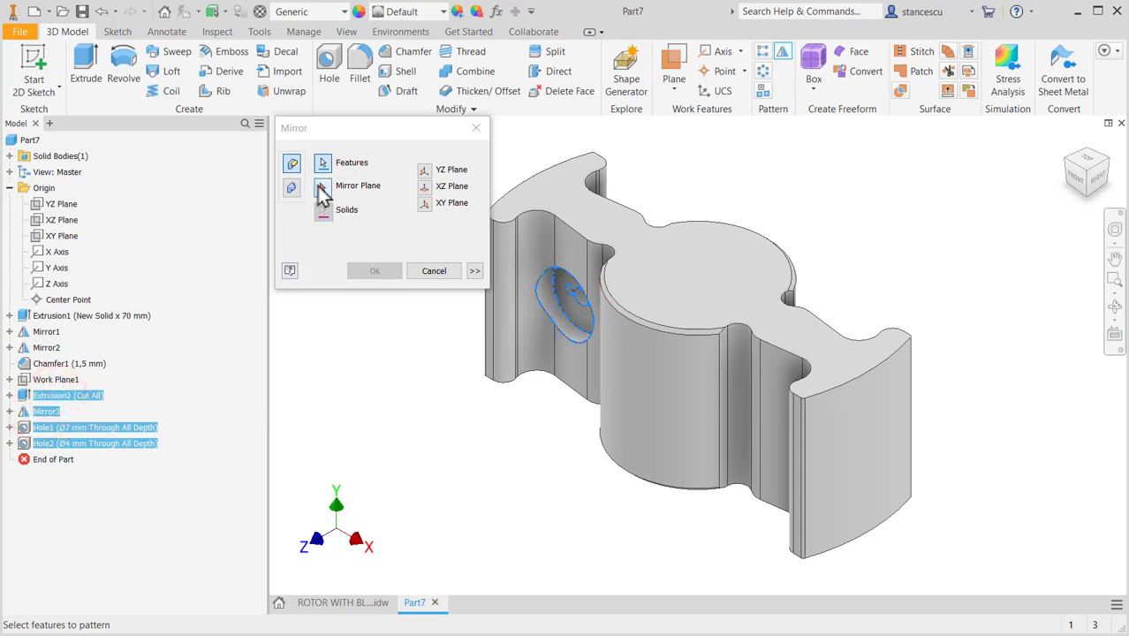
{"action": "left_click", "coordinate": [322, 191]}
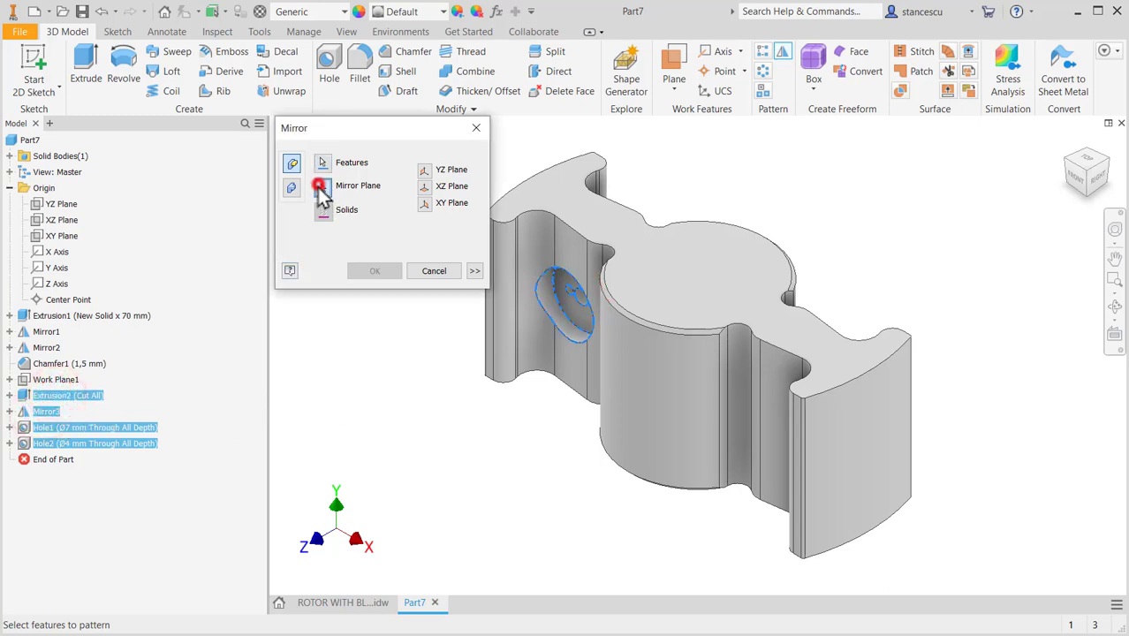
{"action": "left_click", "coordinate": [52, 208]}
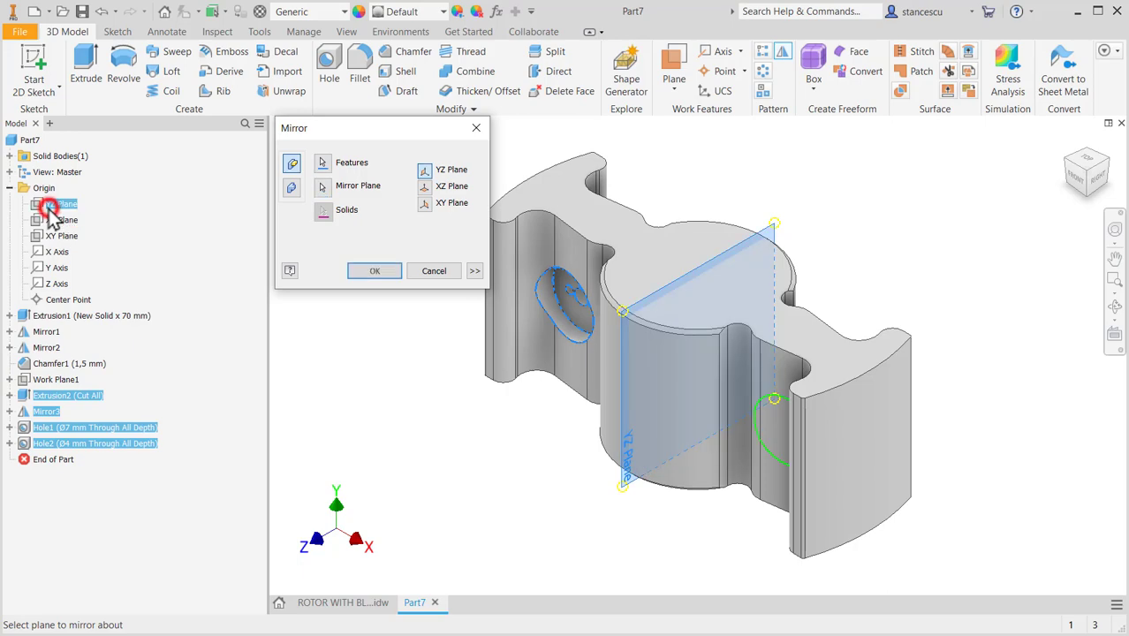
{"action": "left_click", "coordinate": [371, 272]}
{"action": "mouse_move", "coordinate": [457, 413]}
{"action": "middle_mouse_down", "text": "shift"}
{"action": "mouse_move", "coordinate": [485, 419]}
{"action": "mouse_move", "coordinate": [521, 454]}
{"action": "mouse_move", "coordinate": [516, 397]}
{"action": "mouse_move", "coordinate": [395, 482]}
{"action": "mouse_move", "coordinate": [517, 390]}
{"action": "mouse_move", "coordinate": [546, 393]}
{"action": "mouse_move", "coordinate": [494, 407]}
{"action": "mouse_move", "coordinate": [462, 432]}
{"action": "middle_mouse_up", "text": "shift"}
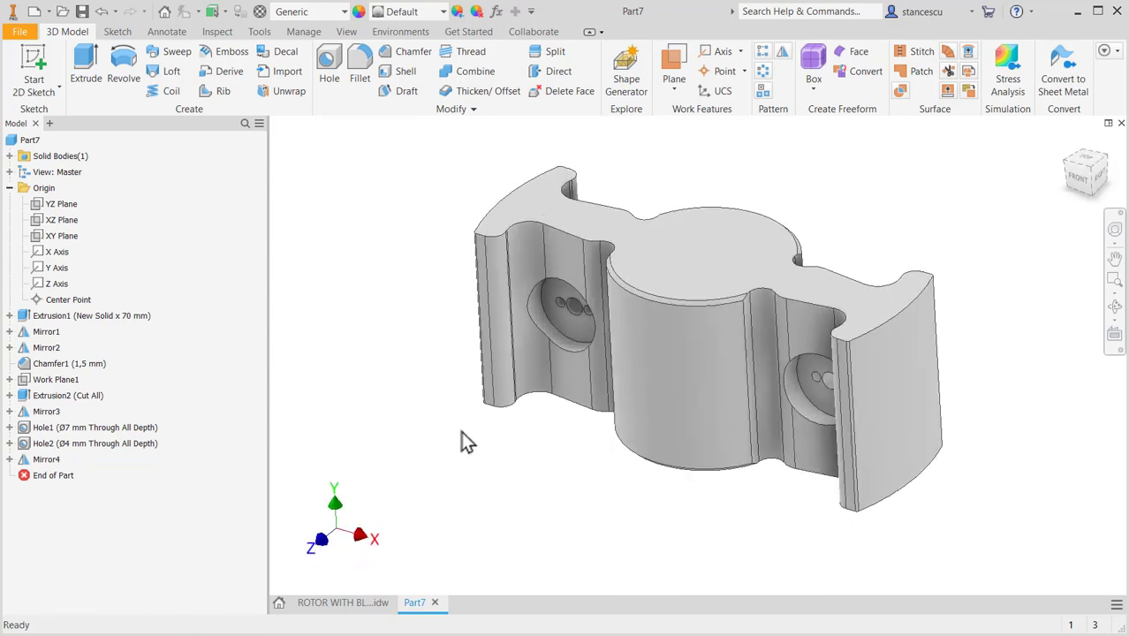
{"action": "key", "text": "F6"}
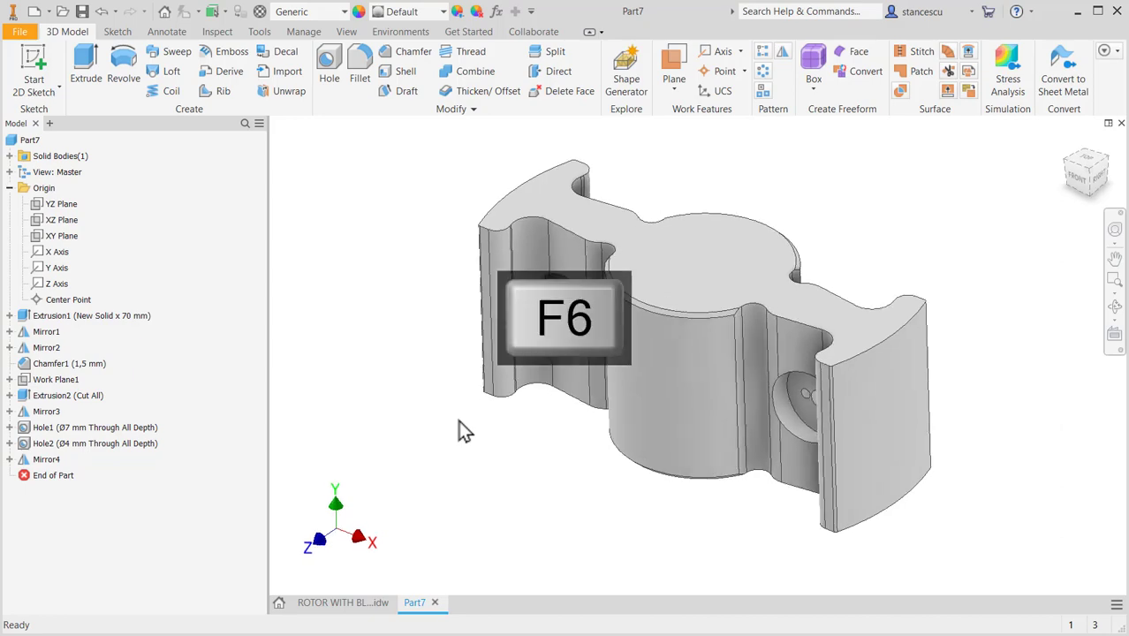
Step: Examine the ROTOR WITH BLADES drawing for the upper and lower shaft diameters and lengths, the chamfers and the groove details
{"action": "left_click", "coordinate": [349, 608]}
{"action": "mouse_move", "coordinate": [527, 345]}
{"action": "middle_mouse_down"}
{"action": "mouse_move", "coordinate": [550, 362]}
{"action": "mouse_move", "coordinate": [554, 426]}
{"action": "middle_mouse_up"}
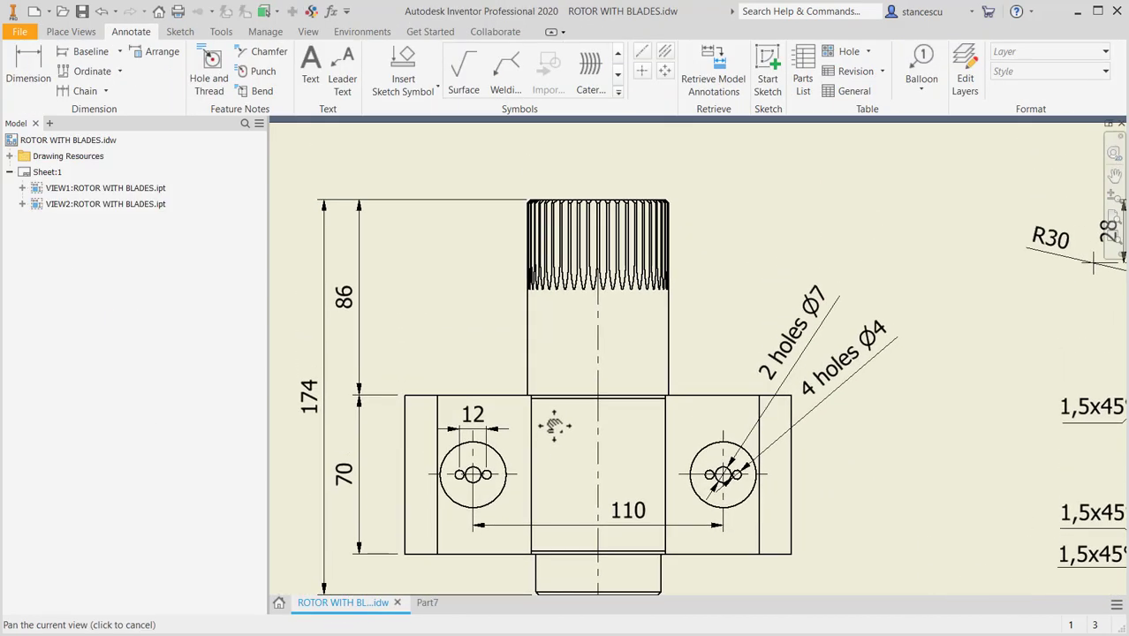
{"action": "mouse_move", "coordinate": [716, 395]}
{"action": "middle_mouse_down"}
{"action": "mouse_move", "coordinate": [676, 325]}
{"action": "mouse_move", "coordinate": [525, 212]}
{"action": "middle_mouse_up"}
{"action": "middle_click_drag", "start_coordinate": [756, 397], "coordinate": [619, 162]}
{"action": "scroll", "coordinate": [1009, 482], "scroll_direction": "down", "scroll_amount": 3}
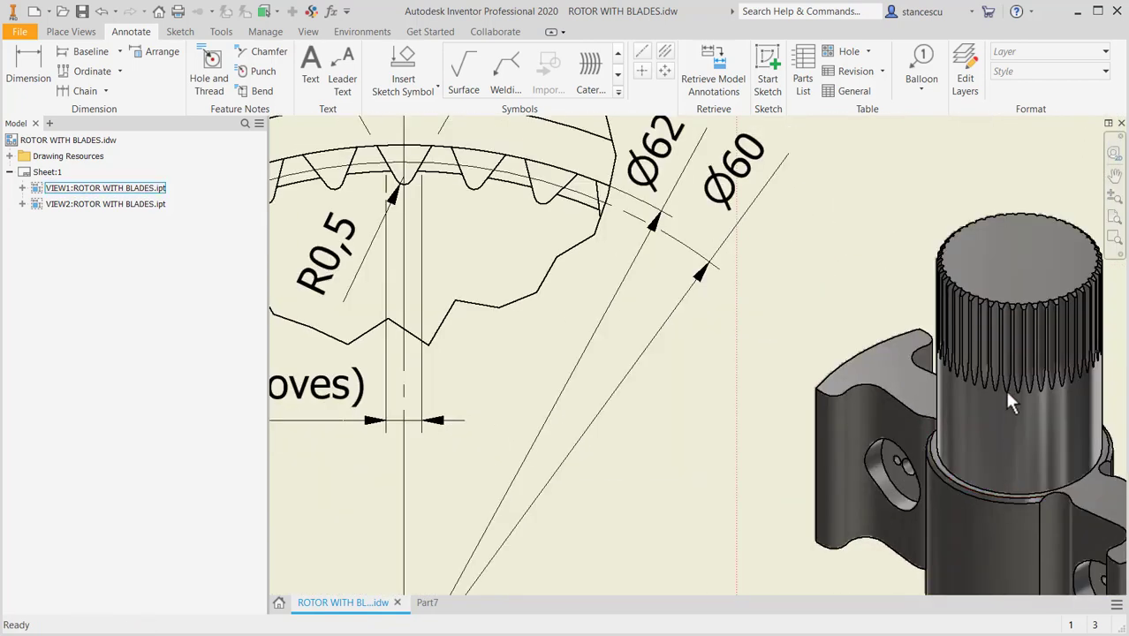
{"action": "scroll", "coordinate": [661, 464], "scroll_direction": "up", "scroll_amount": 6}
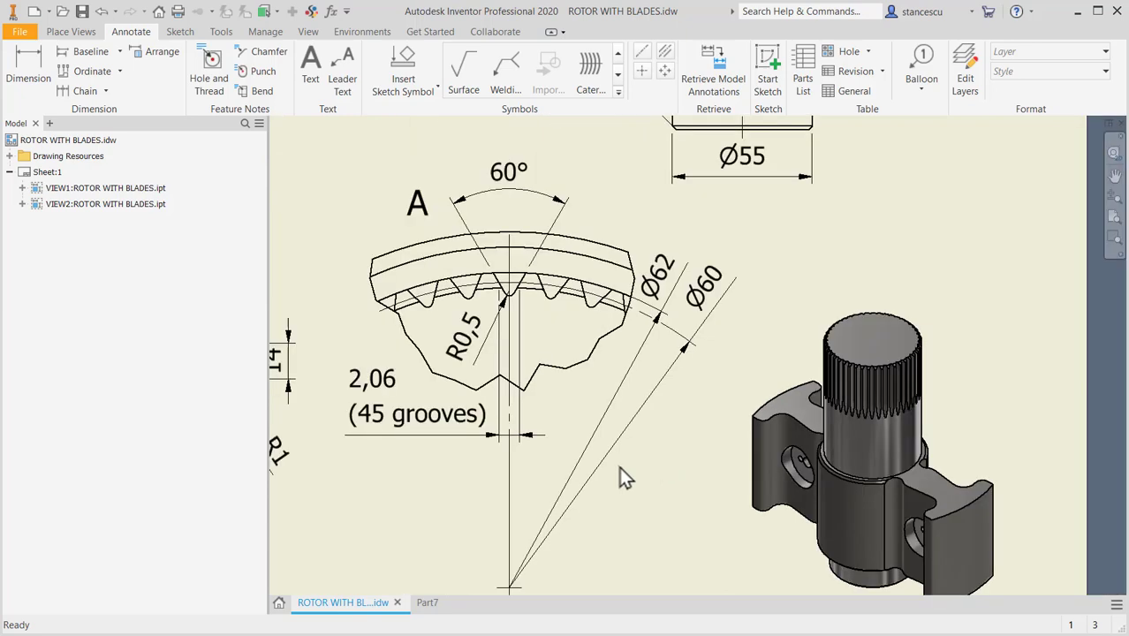
{"action": "middle_click_drag", "start_coordinate": [659, 357], "coordinate": [725, 524]}
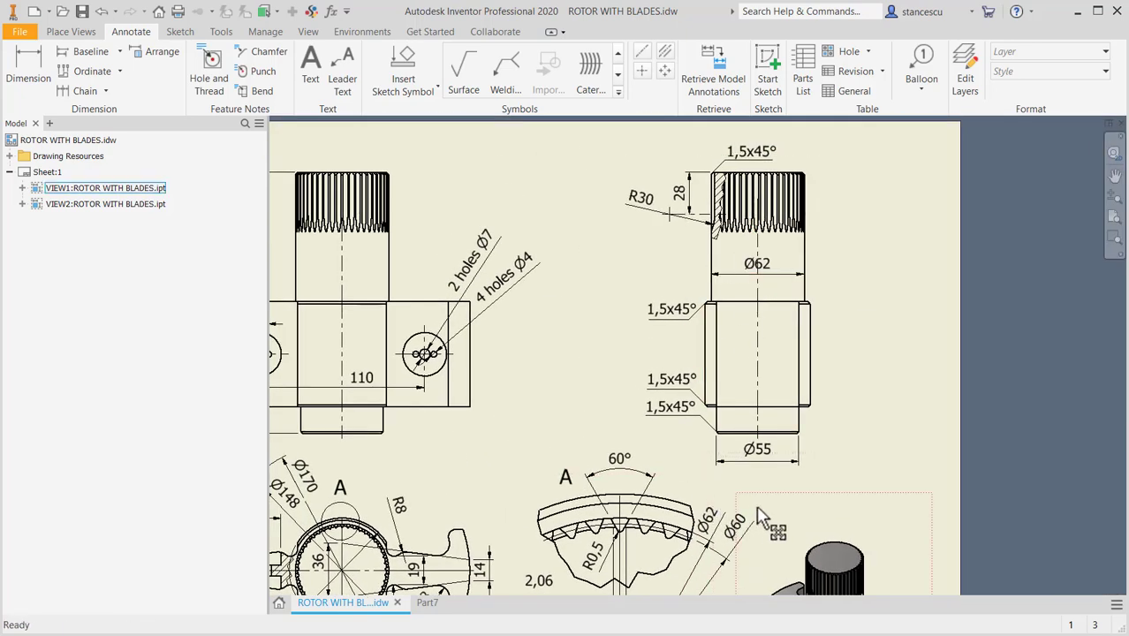
{"action": "middle_click_drag", "start_coordinate": [595, 322], "coordinate": [751, 332]}
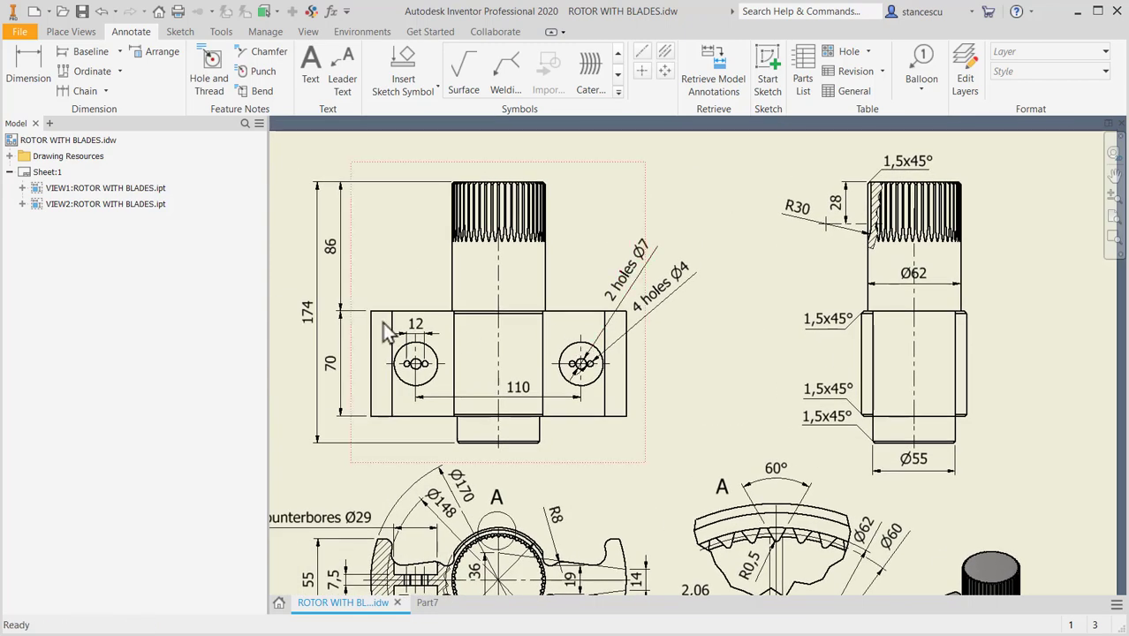
{"action": "left_click", "coordinate": [918, 468]}
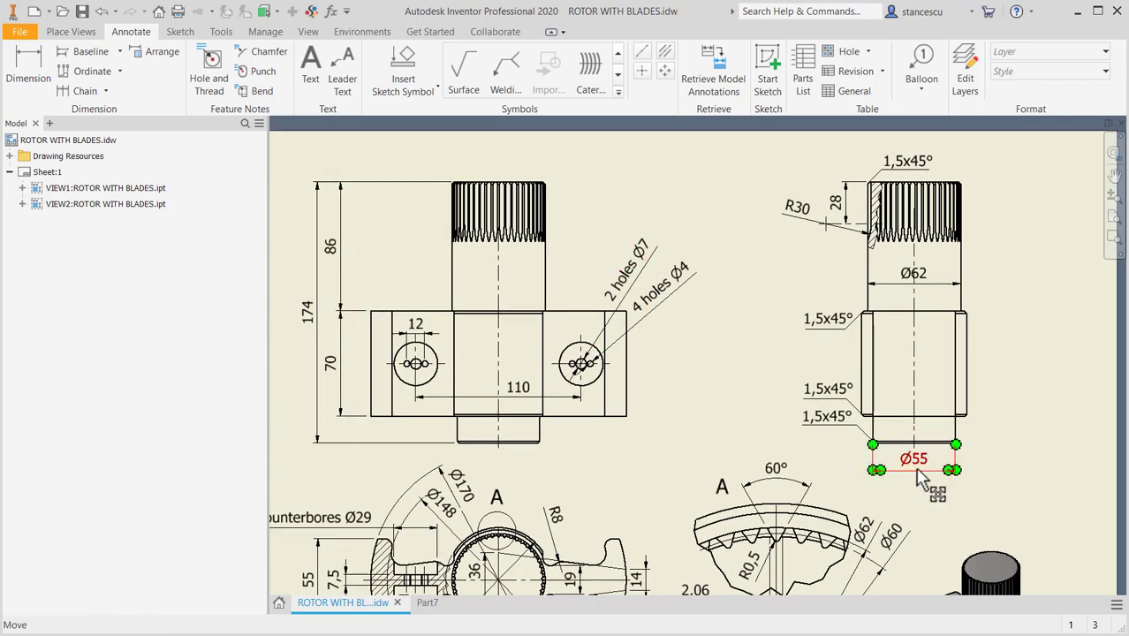
{"action": "key", "text": "Escape"}
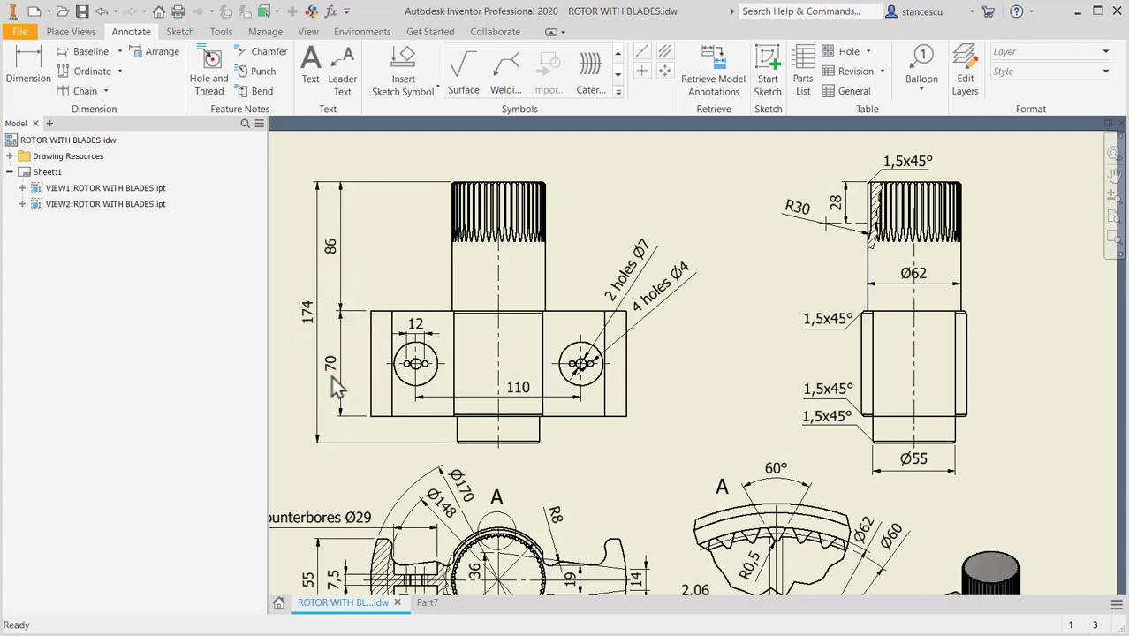
Step: Sketch a 62 mm diameter circle centred on the origin on Part7's top face and finish the sketch
{"action": "left_click", "coordinate": [426, 603]}
{"action": "left_click", "coordinate": [693, 280]}
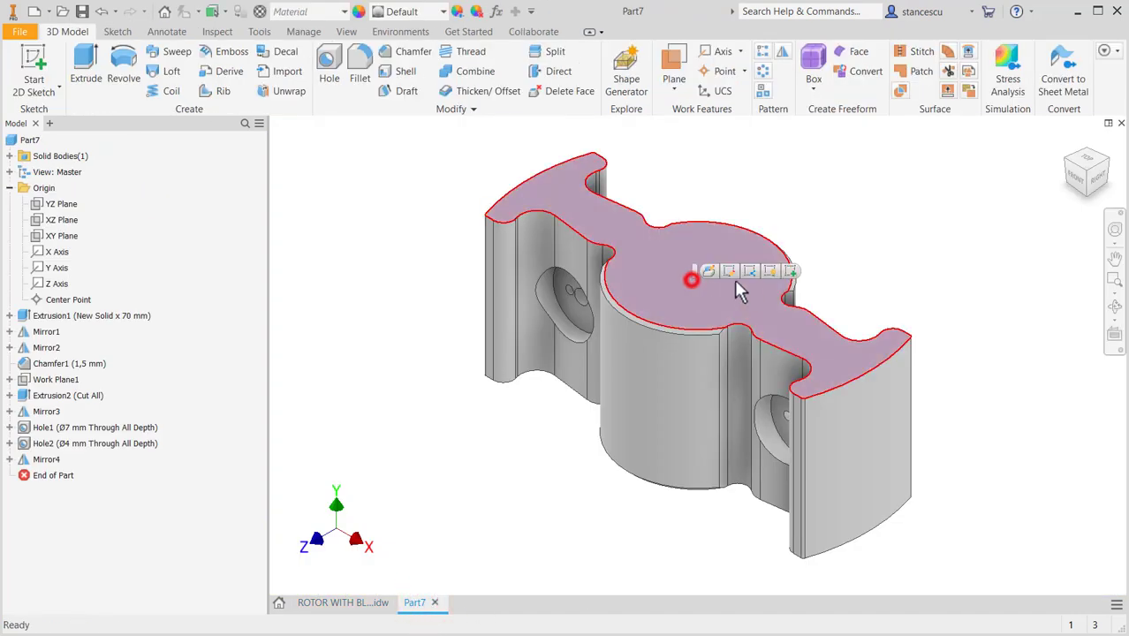
{"action": "left_click", "coordinate": [790, 272]}
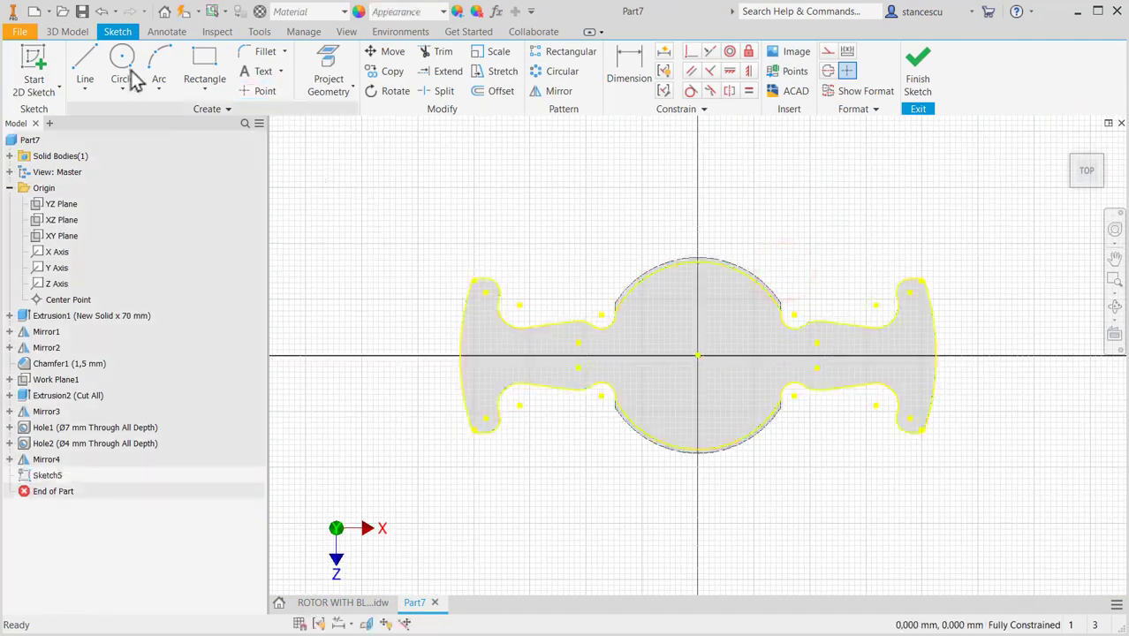
{"action": "left_click", "coordinate": [122, 60]}
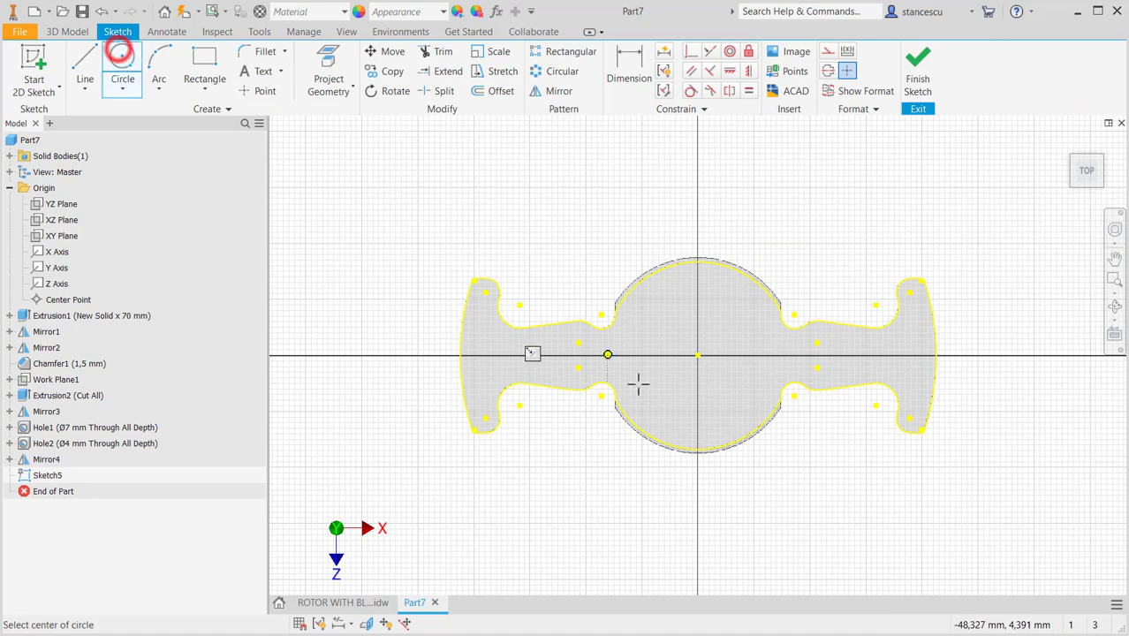
{"action": "left_click", "coordinate": [698, 356]}
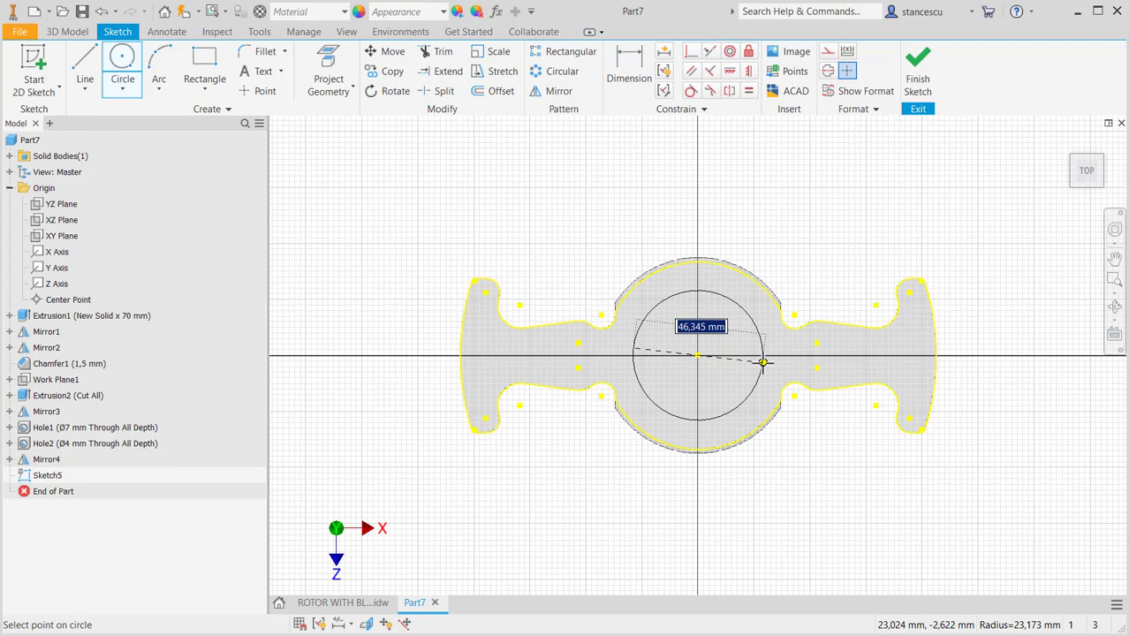
{"action": "key", "text": "Return"}
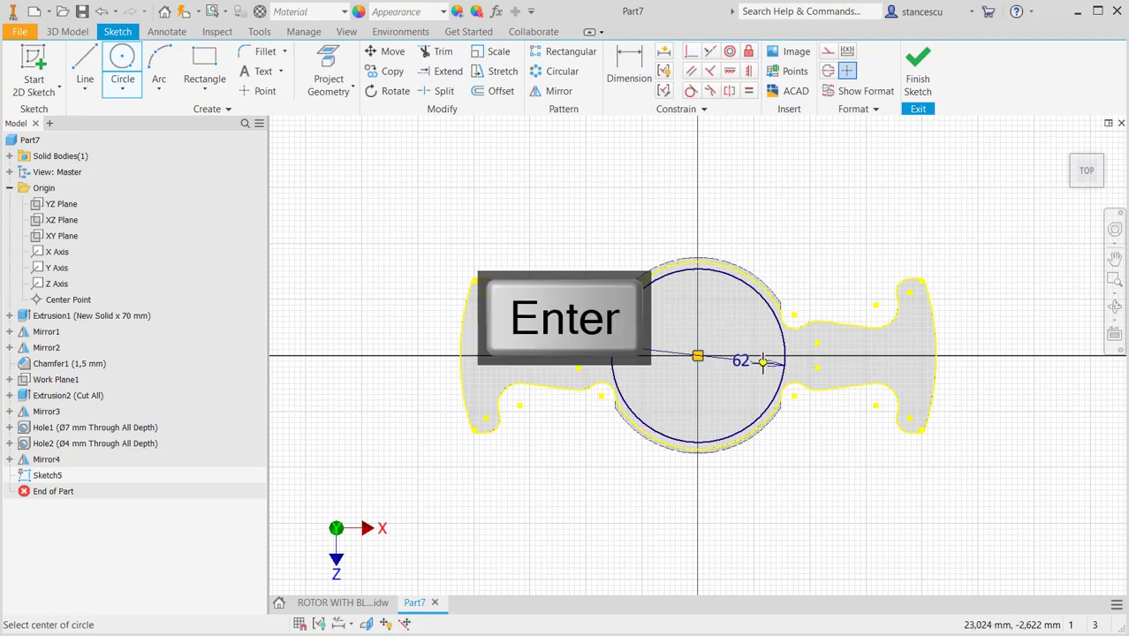
{"action": "left_click", "coordinate": [918, 72]}
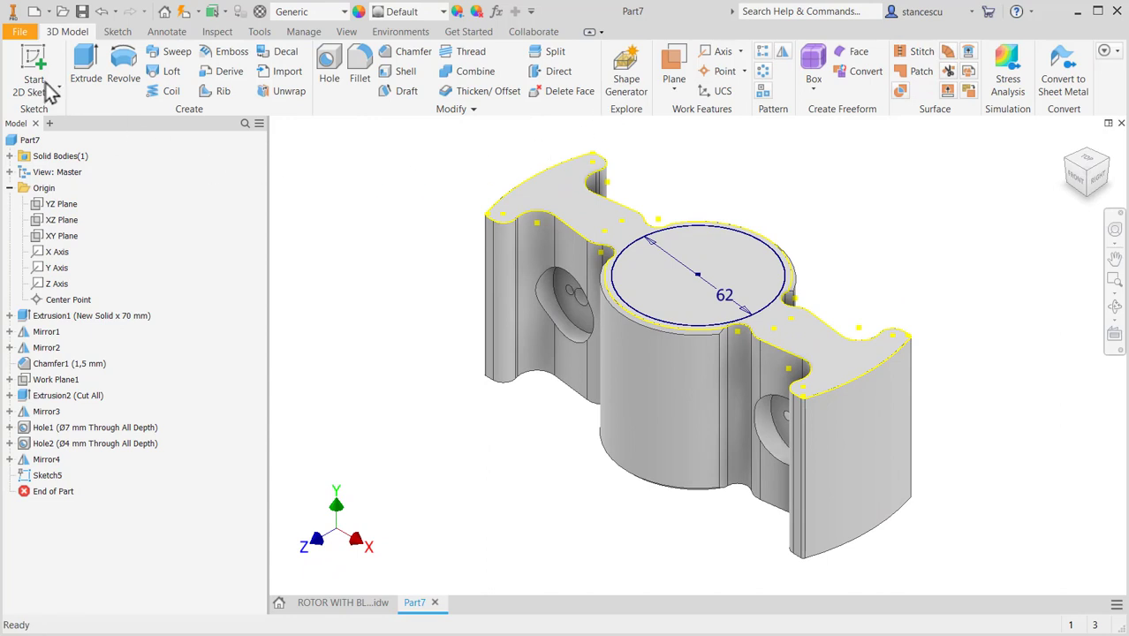
Step: Extrude the 62 mm circle upward 86 mm, joined to the rotor body
{"action": "left_click", "coordinate": [86, 66]}
{"action": "left_click", "coordinate": [730, 253]}
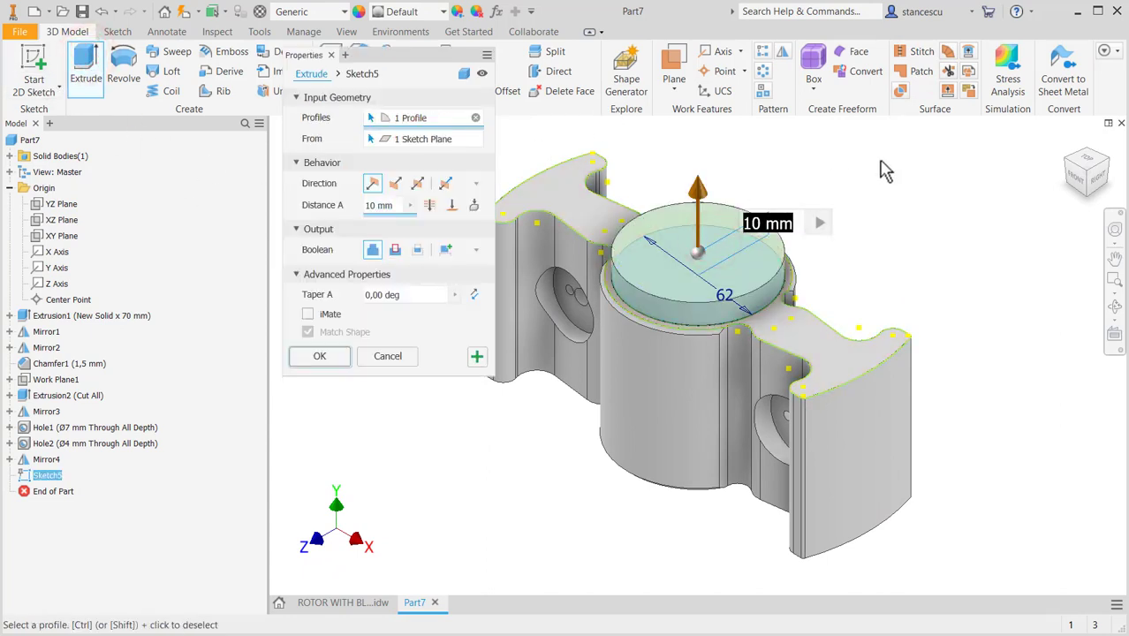
{"action": "type", "text": "87"}
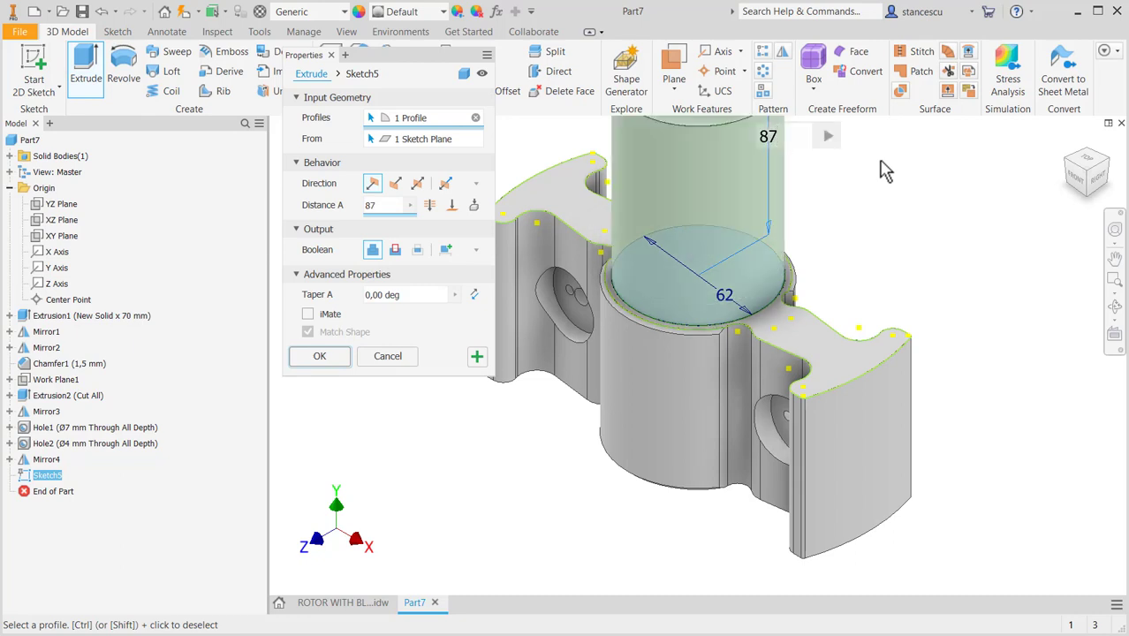
{"action": "key", "text": "BackSpace"}
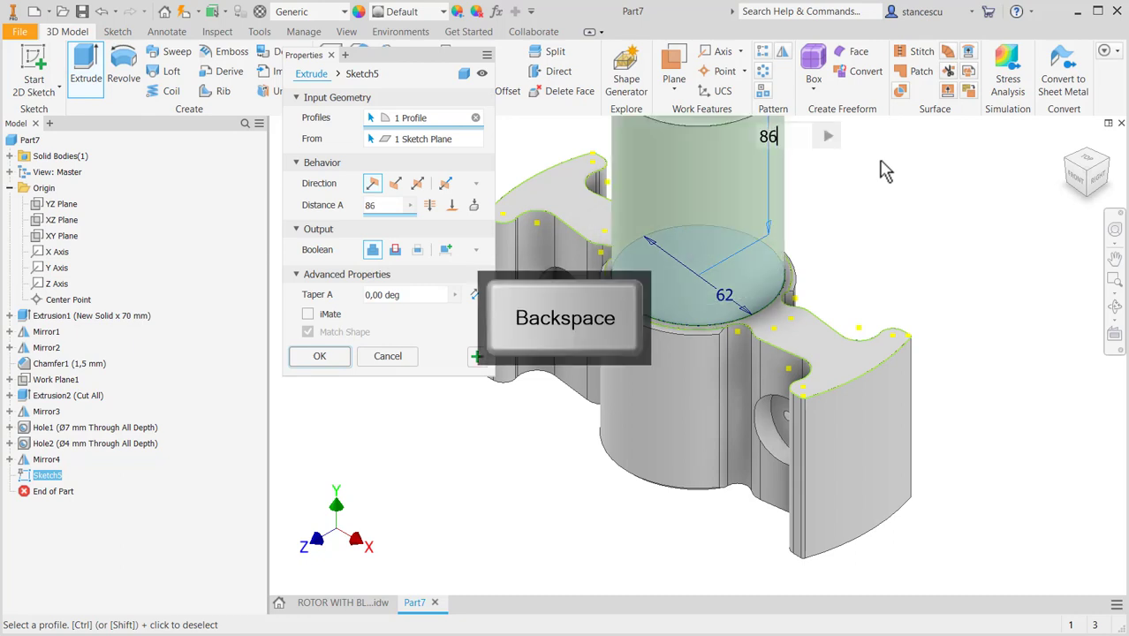
{"action": "type", "text": "6"}
{"action": "key", "text": "Return"}
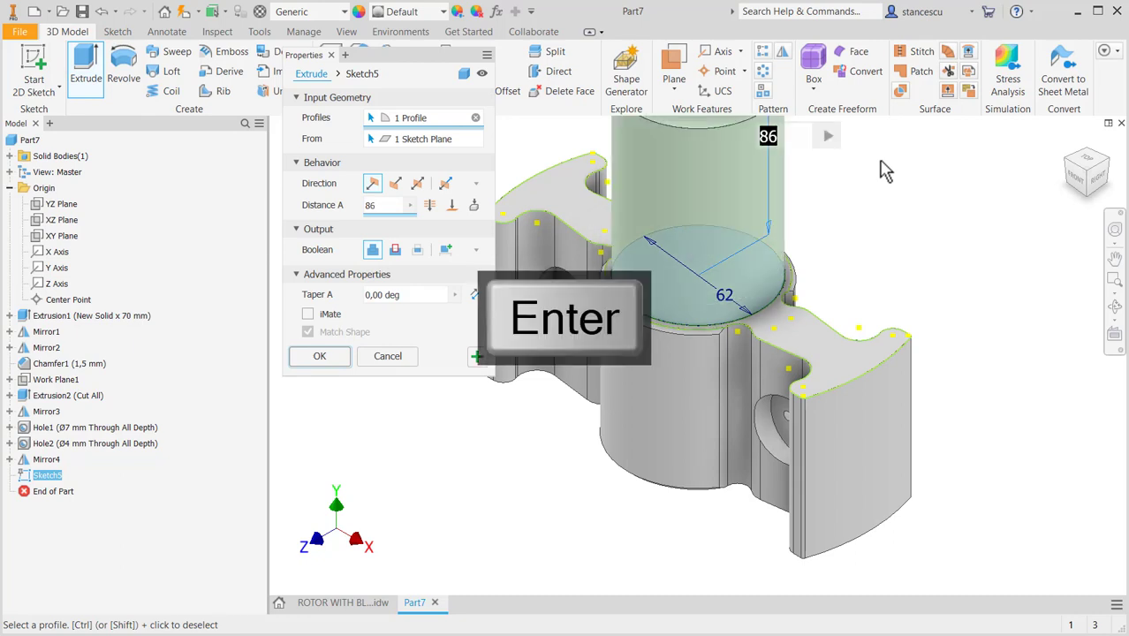
{"action": "left_click", "coordinate": [317, 357]}
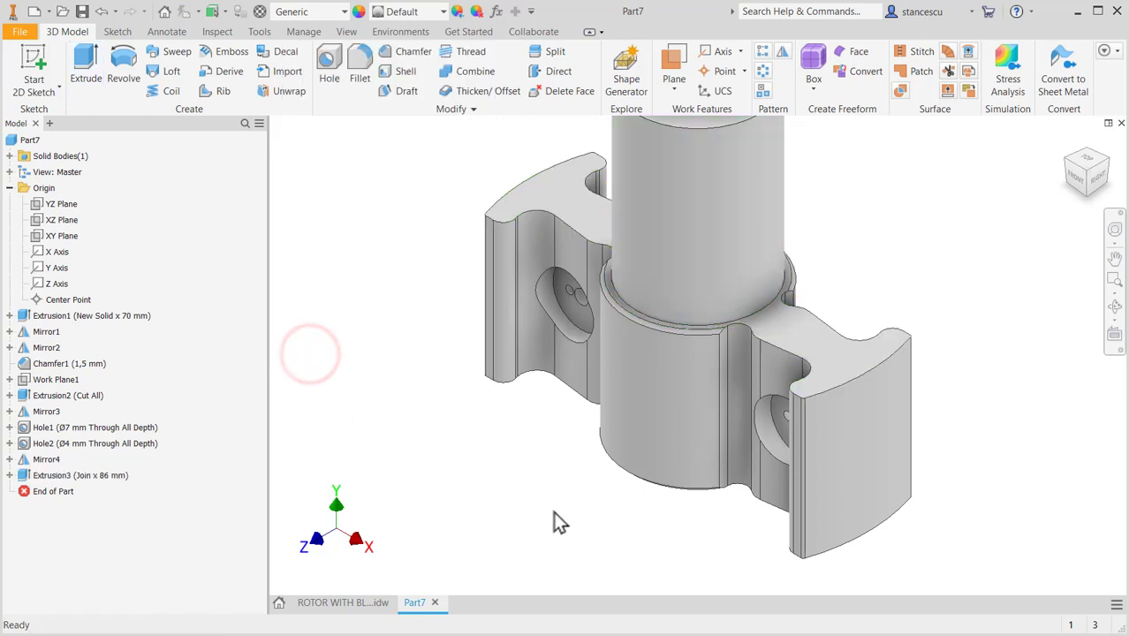
Step: Sketch a 55 mm diameter circle centred on the origin on the rotor body's bottom face and finish the sketch
{"action": "middle_click_drag", "start_coordinate": [556, 508], "coordinate": [560, 424], "text": "shift"}
{"action": "left_click", "coordinate": [676, 377]}
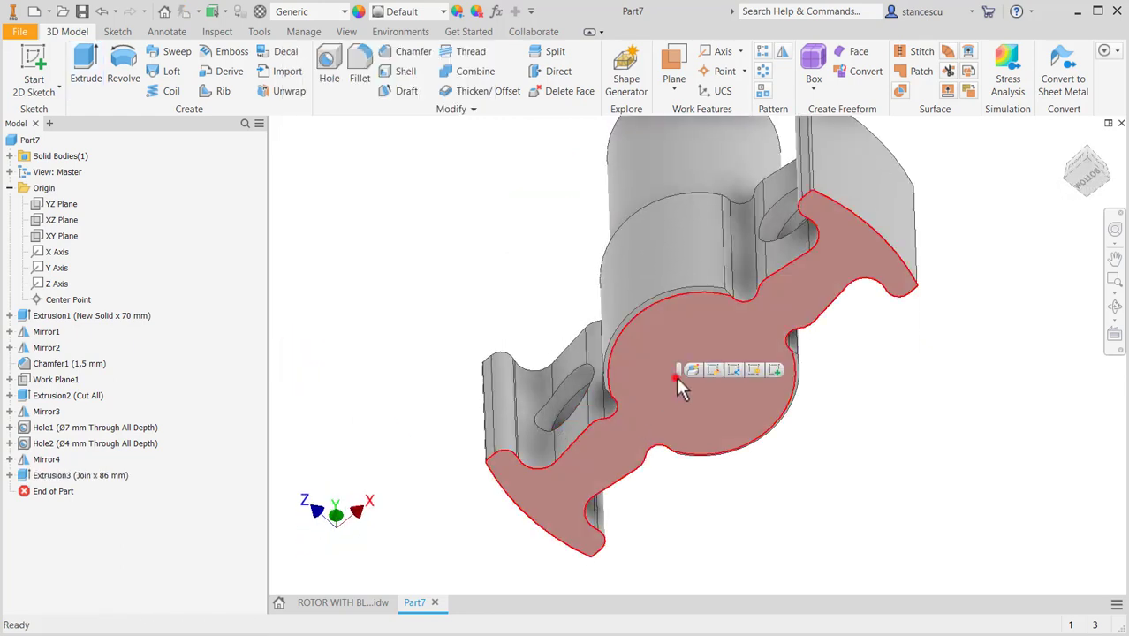
{"action": "left_click", "coordinate": [774, 370]}
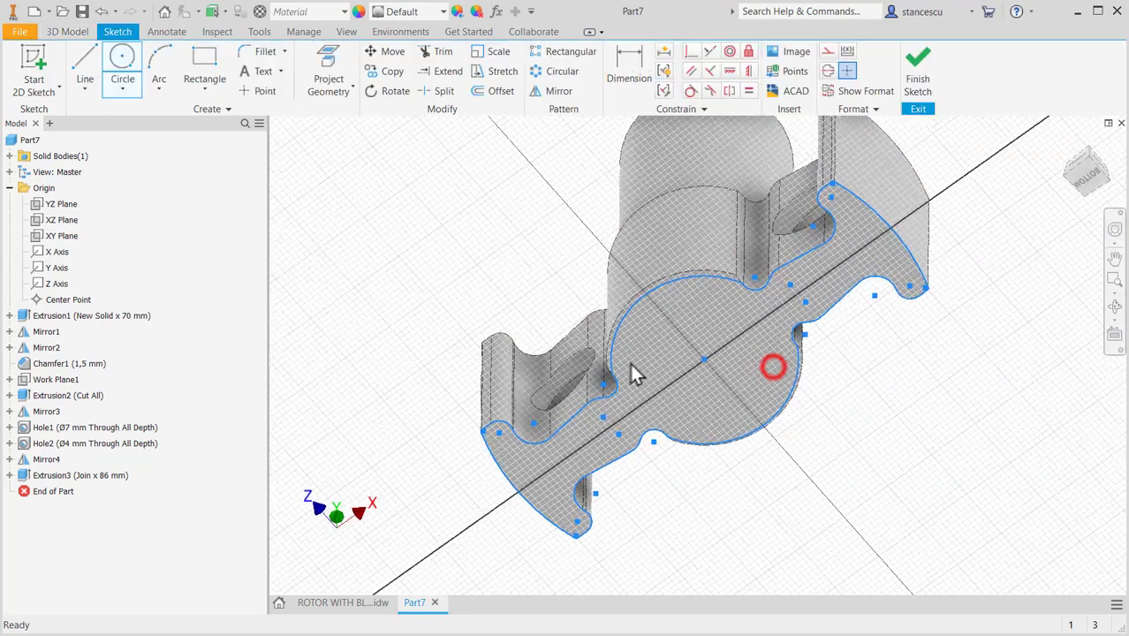
{"action": "left_click", "coordinate": [698, 355]}
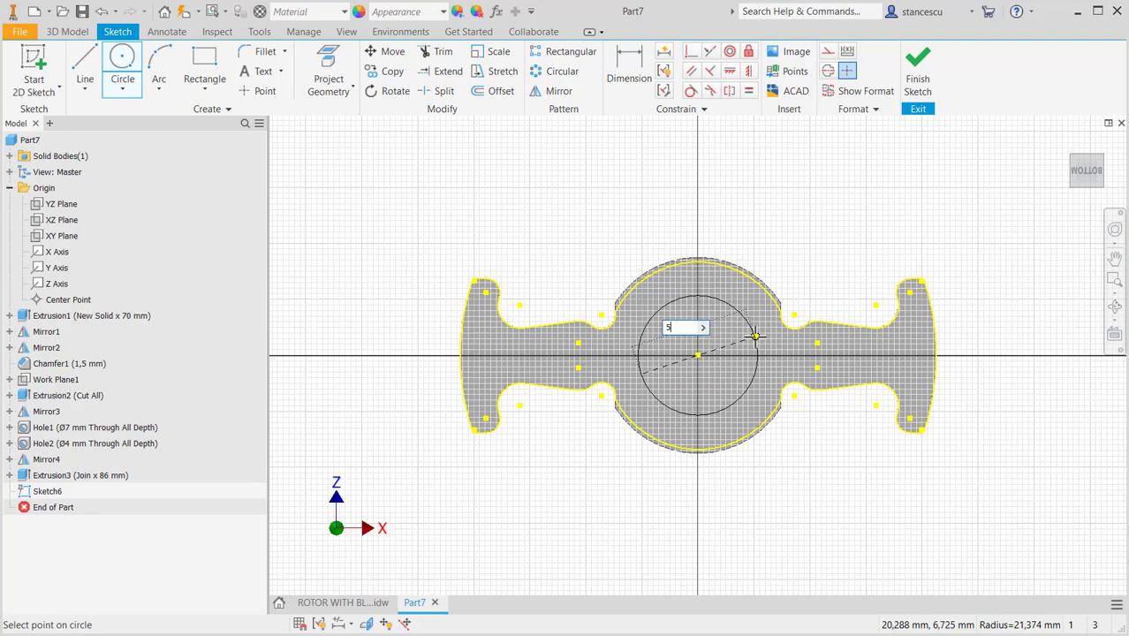
{"action": "key", "text": "Return"}
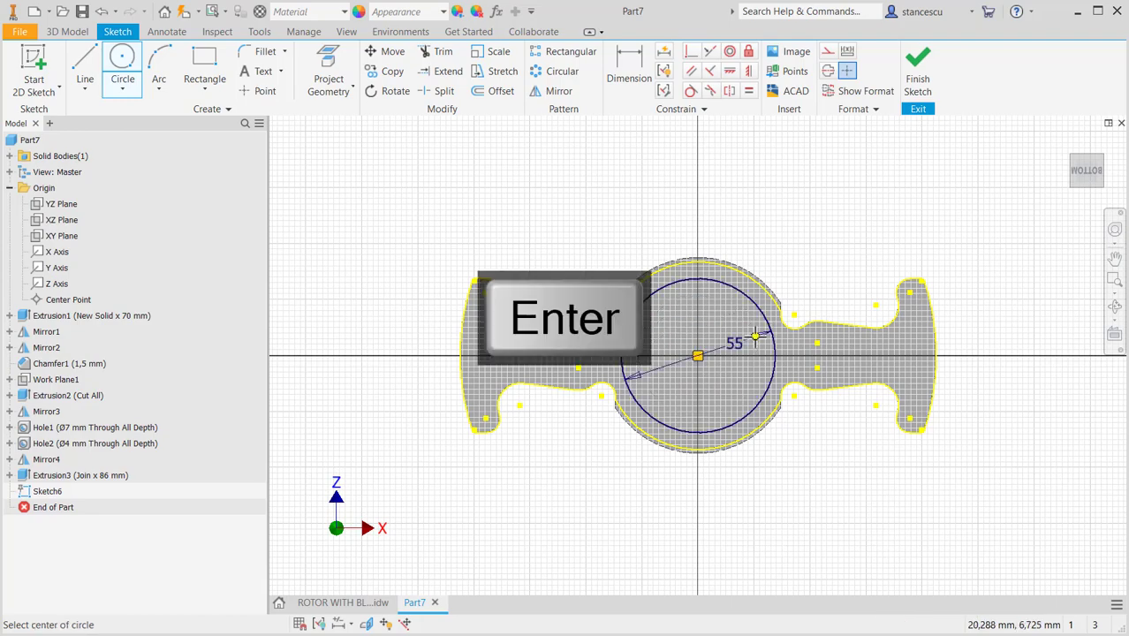
{"action": "left_click", "coordinate": [915, 75]}
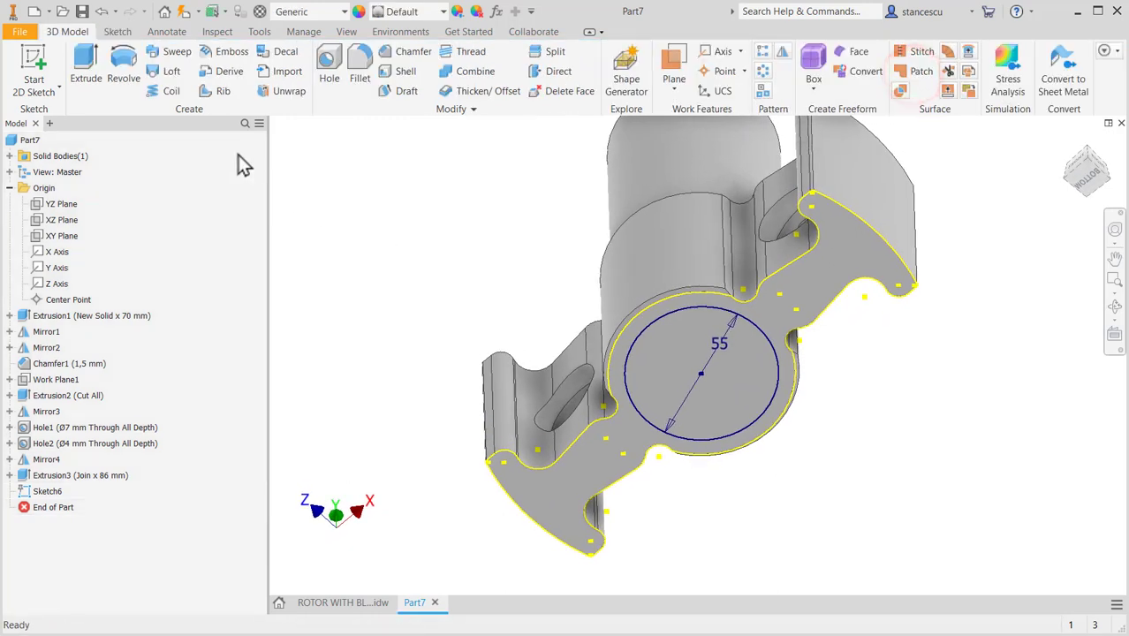
Step: Extrude the 55 mm circle downward by 174-86-70 mm, joined to the rotor body
{"action": "left_click", "coordinate": [84, 61]}
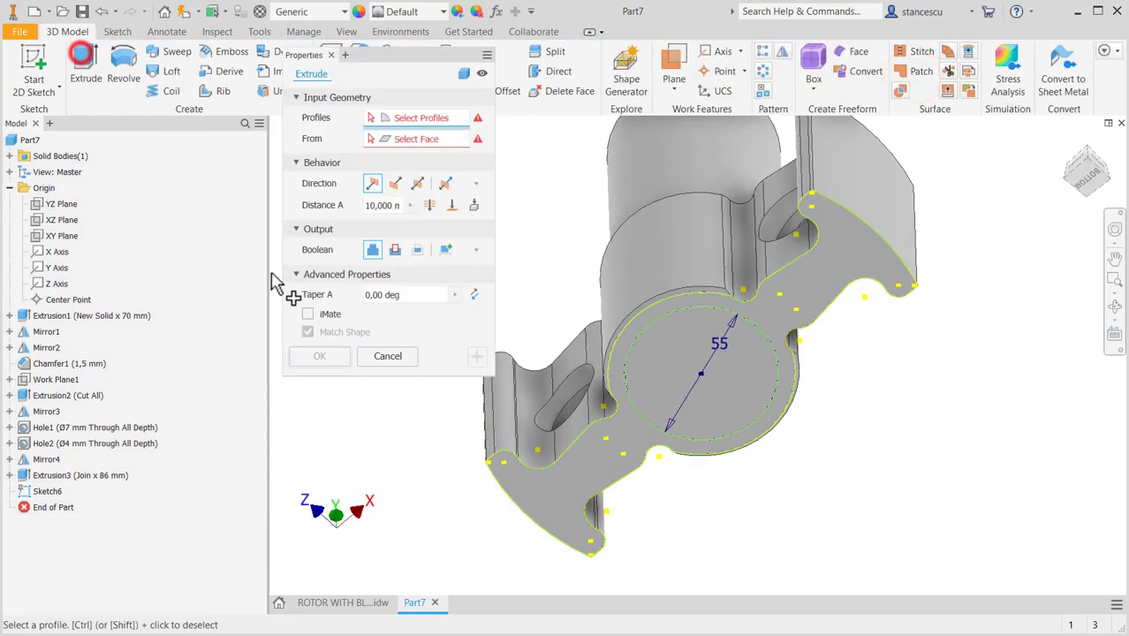
{"action": "left_click", "coordinate": [648, 363]}
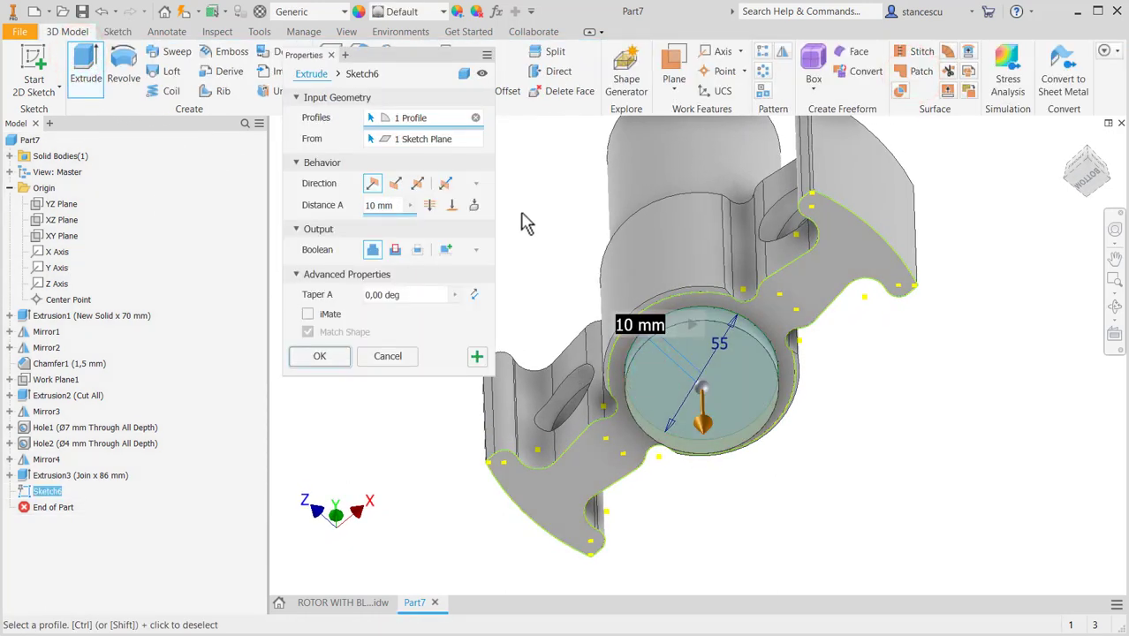
{"action": "type", "text": "17"}
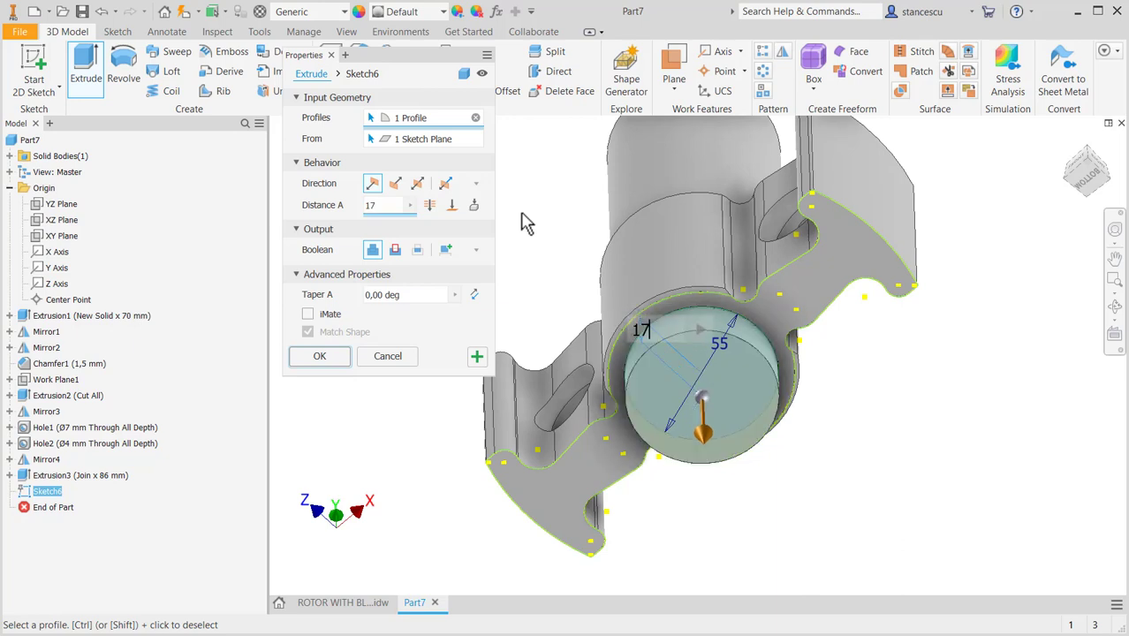
{"action": "type", "text": "4-"}
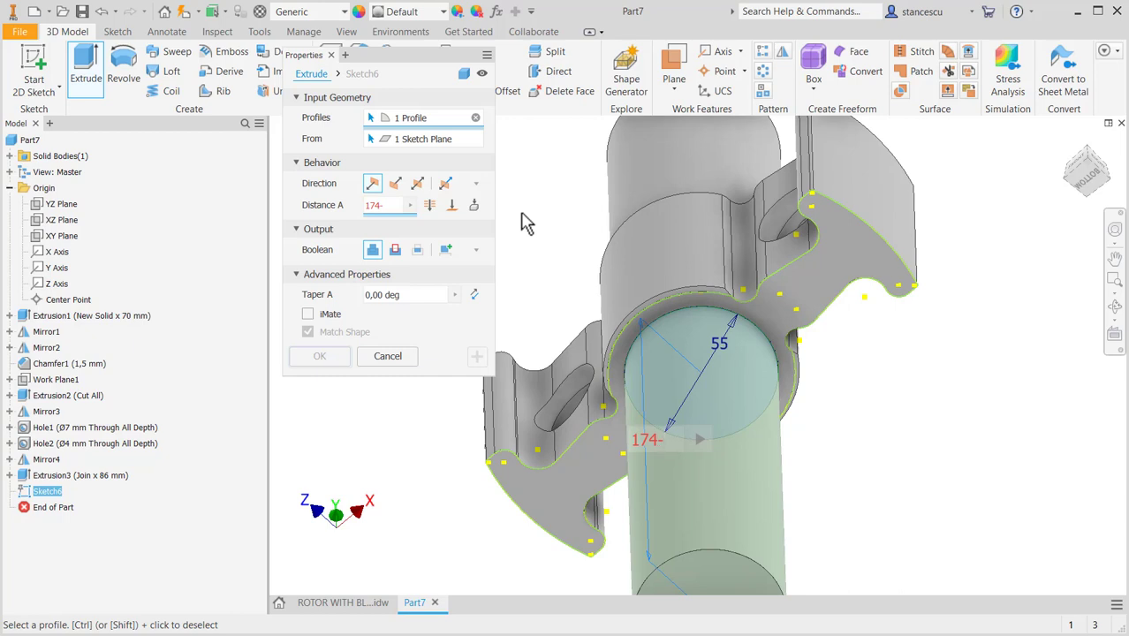
{"action": "type", "text": "86-"}
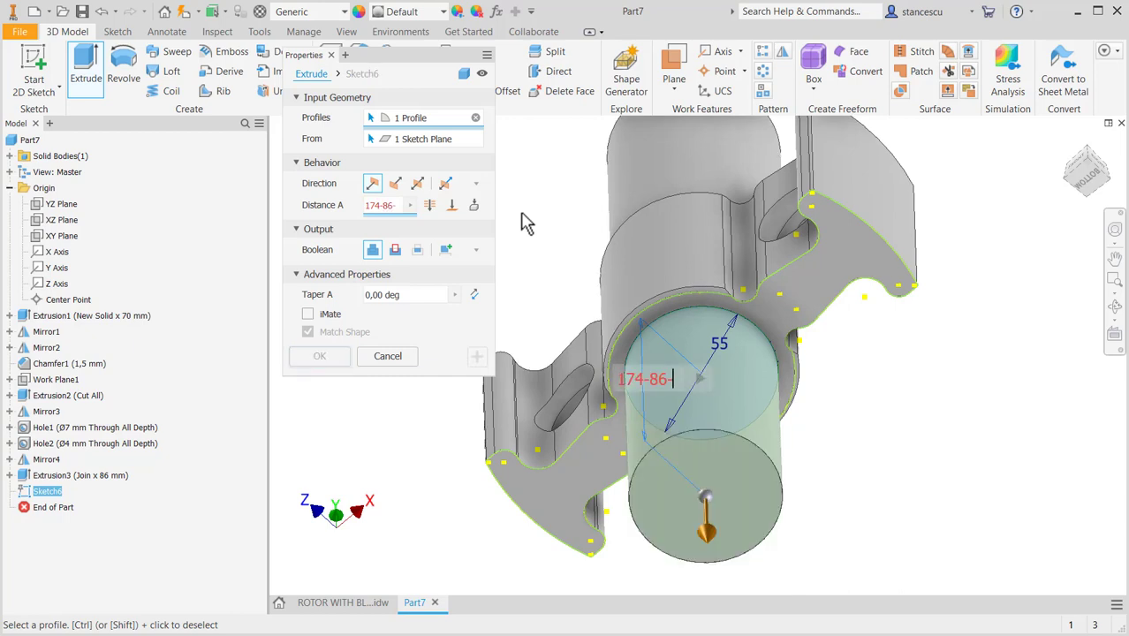
{"action": "type", "text": "70"}
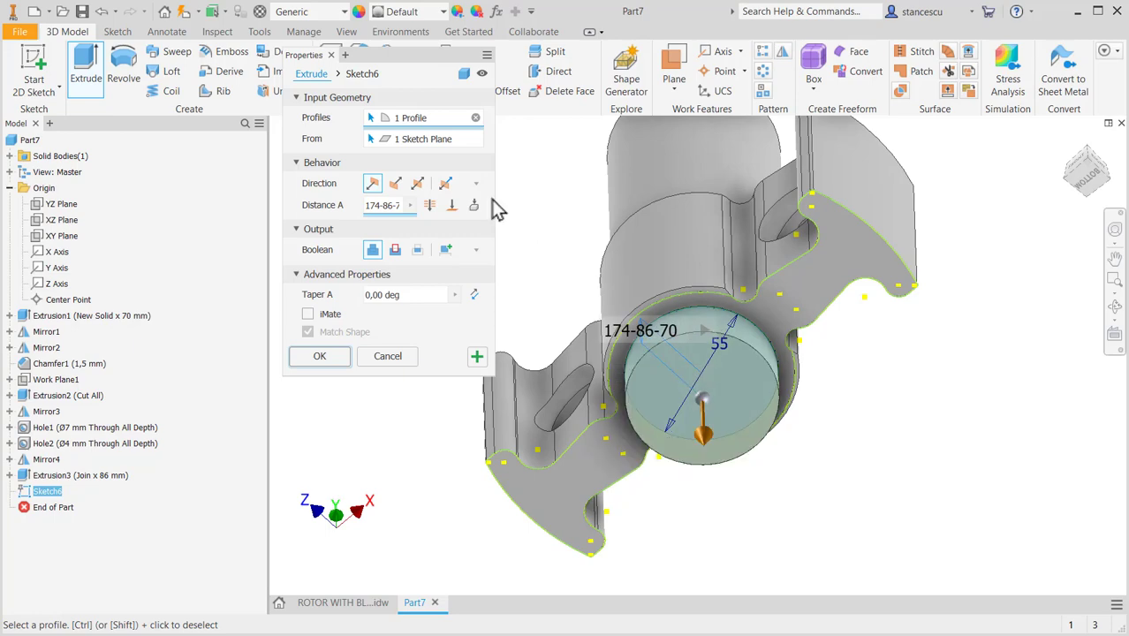
{"action": "left_click", "coordinate": [323, 356]}
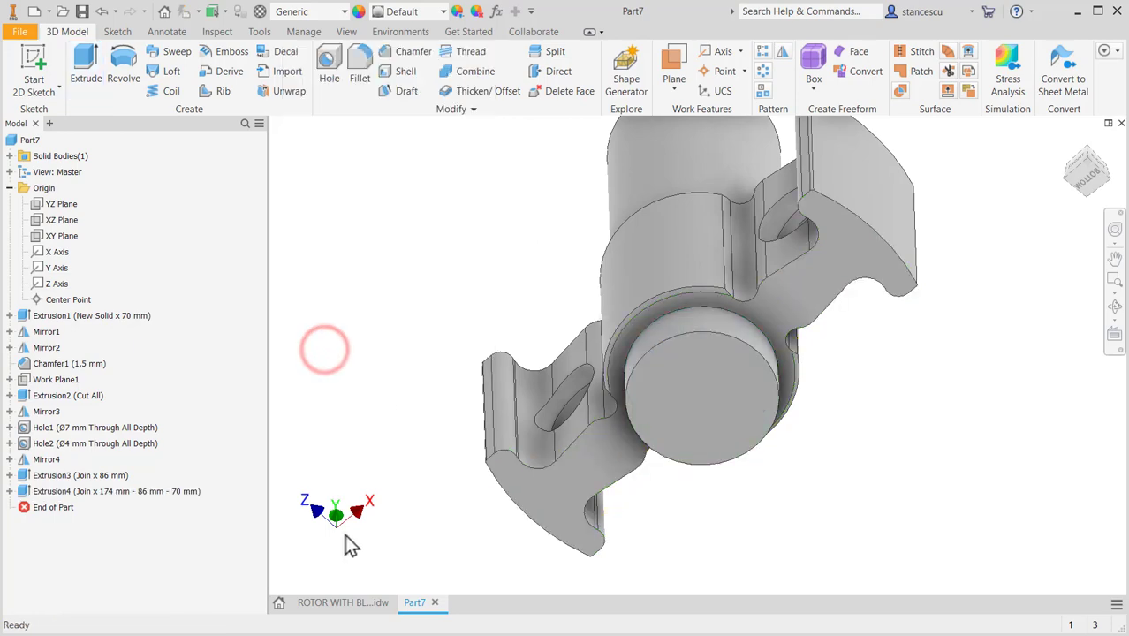
Step: Check the shaft chamfers in the ROTOR WITH BLADES drawing and chamfer the outer end edges of Part7's lower and upper shafts by 1.5 mm
{"action": "left_click", "coordinate": [353, 603]}
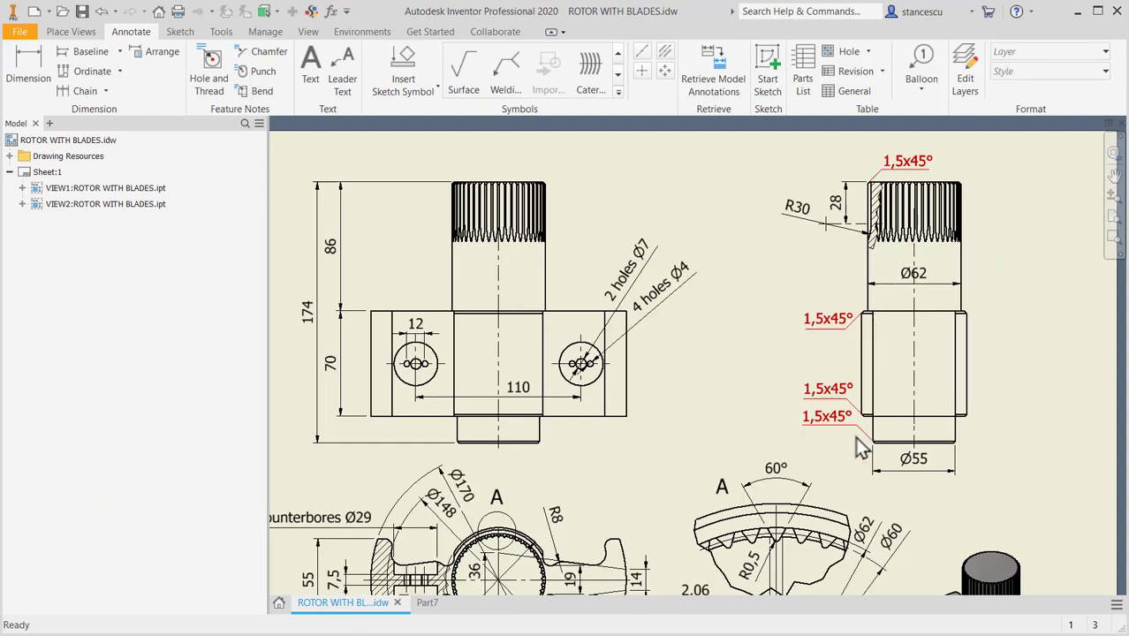
{"action": "left_click", "coordinate": [422, 606]}
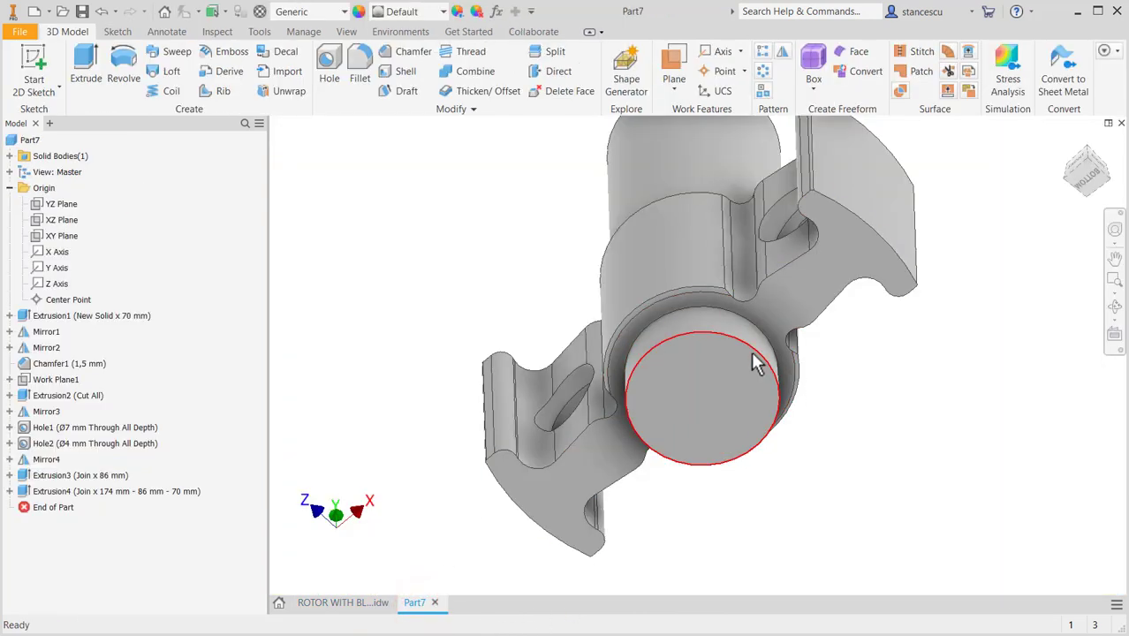
{"action": "left_click", "coordinate": [758, 349]}
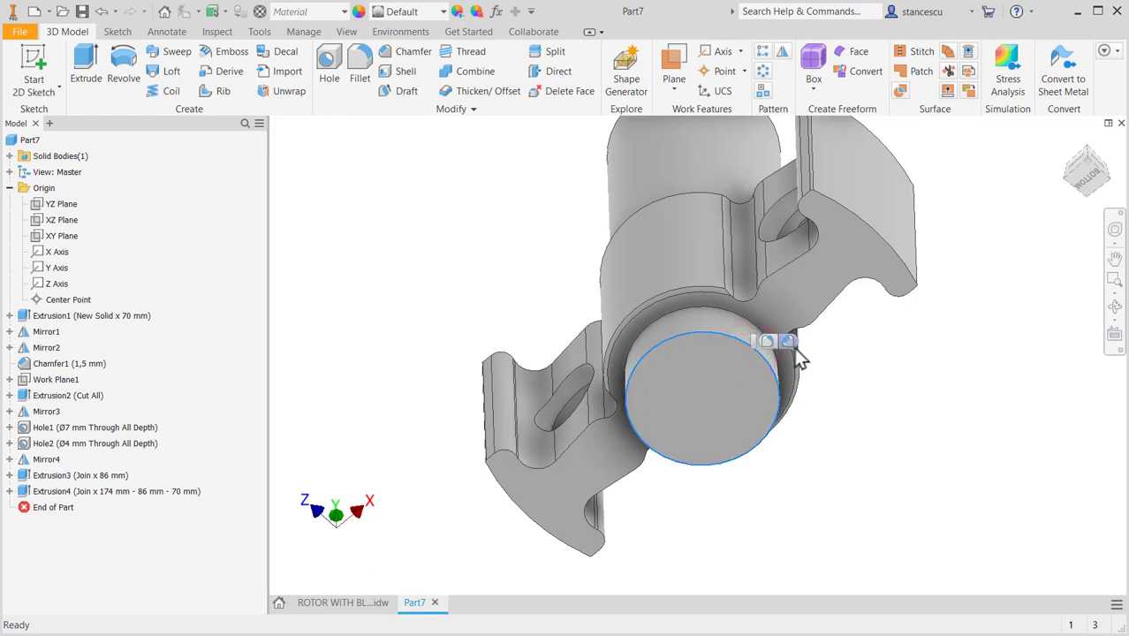
{"action": "left_click", "coordinate": [788, 343]}
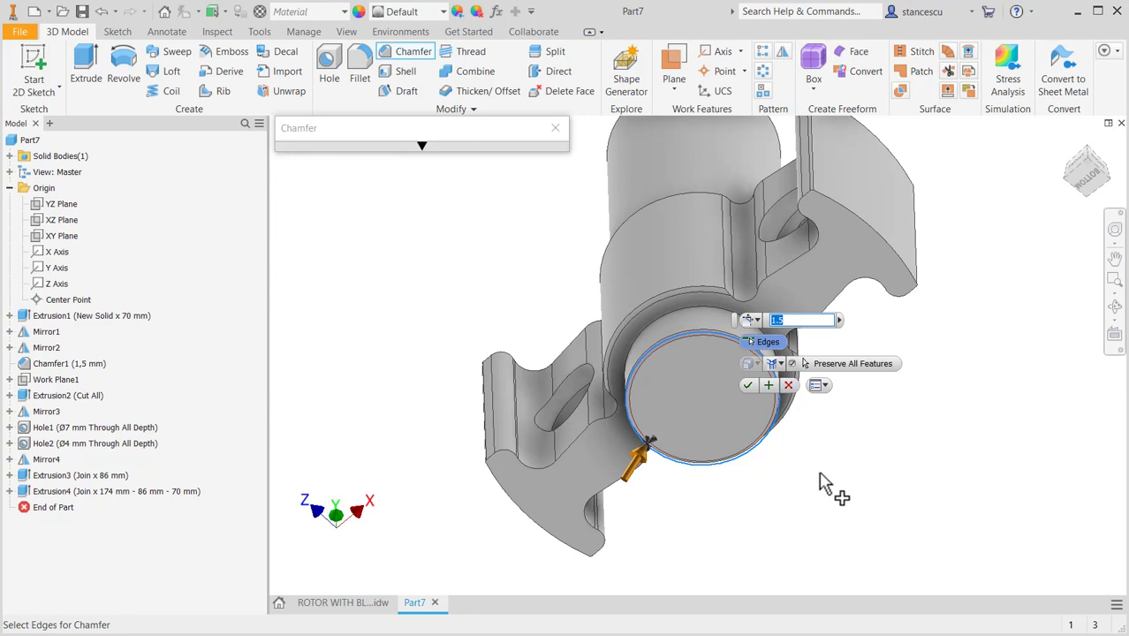
{"action": "middle_click_drag", "start_coordinate": [866, 461], "coordinate": [865, 588]}
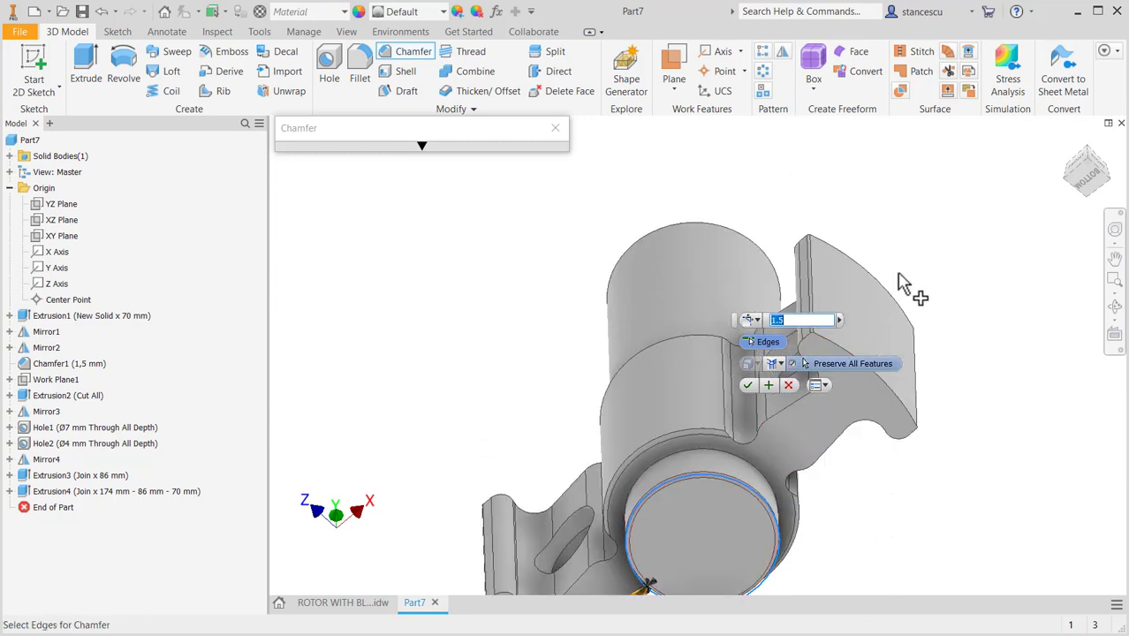
{"action": "left_click", "coordinate": [723, 224]}
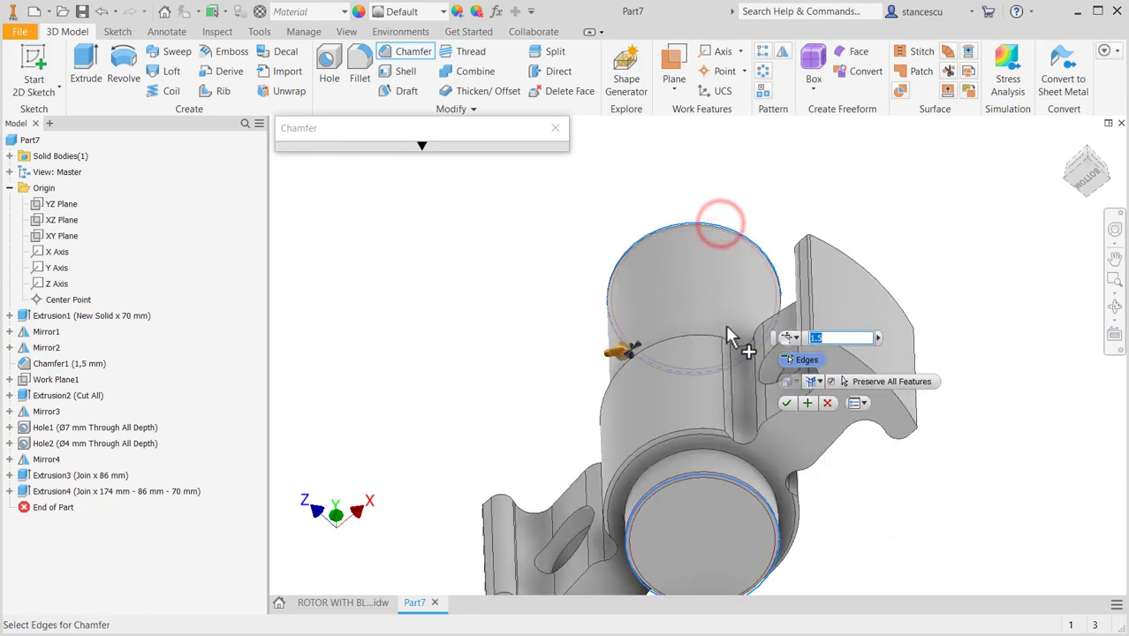
{"action": "left_click", "coordinate": [786, 404]}
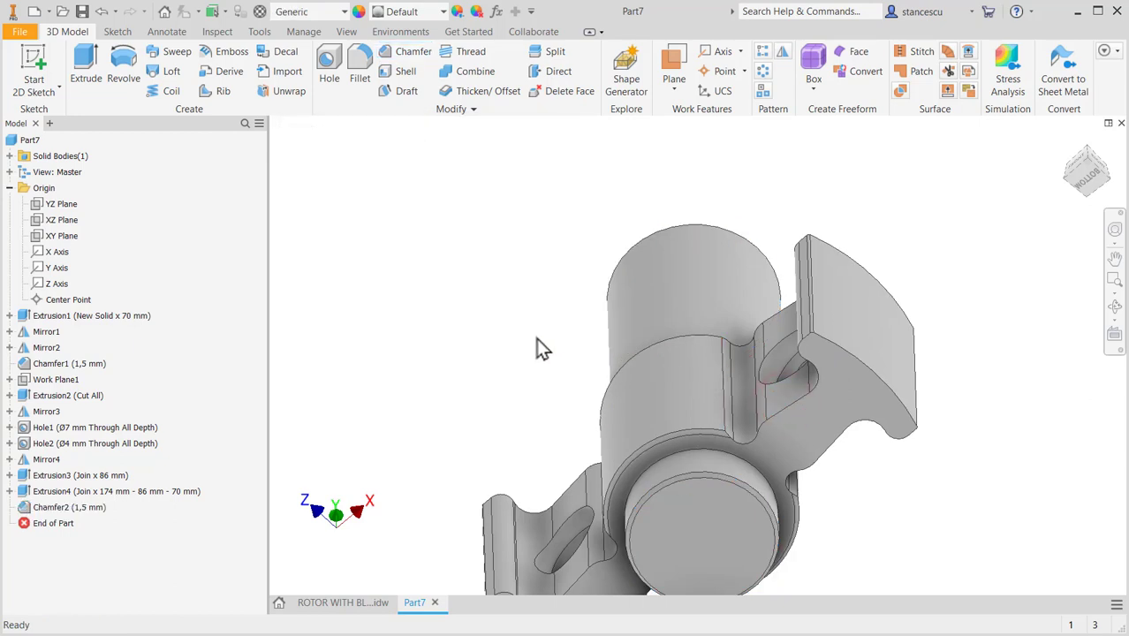
{"action": "key", "text": "F6"}
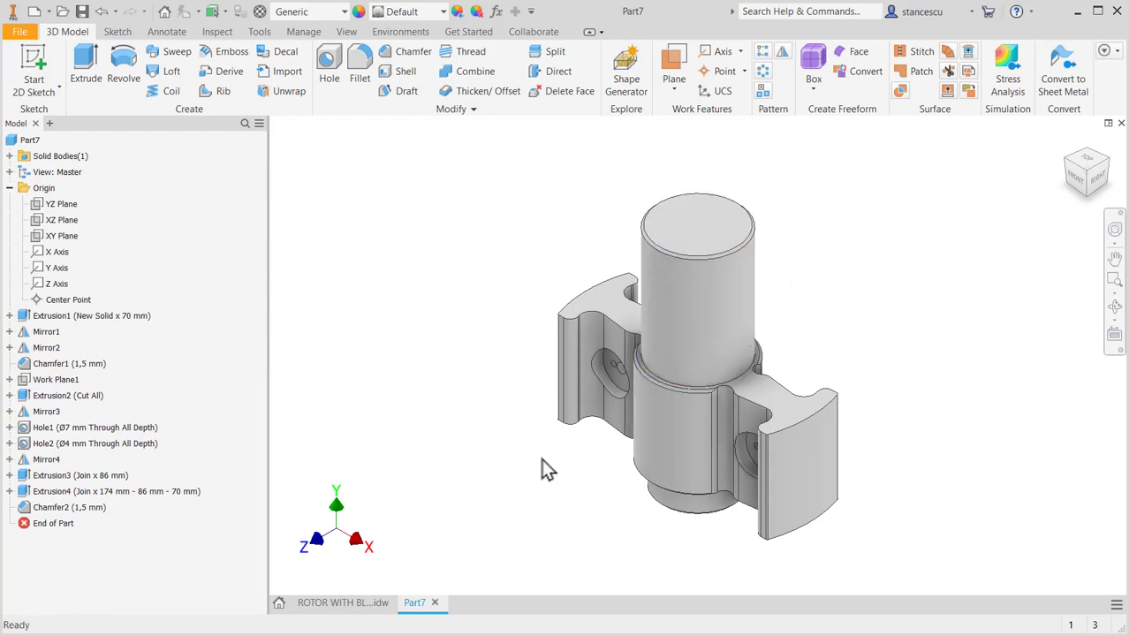
Step: Examine detail A of the ROTOR WITH BLADES drawing for the groove angle, root radius, width, number of grooves and reference diameters
{"action": "left_click", "coordinate": [344, 603]}
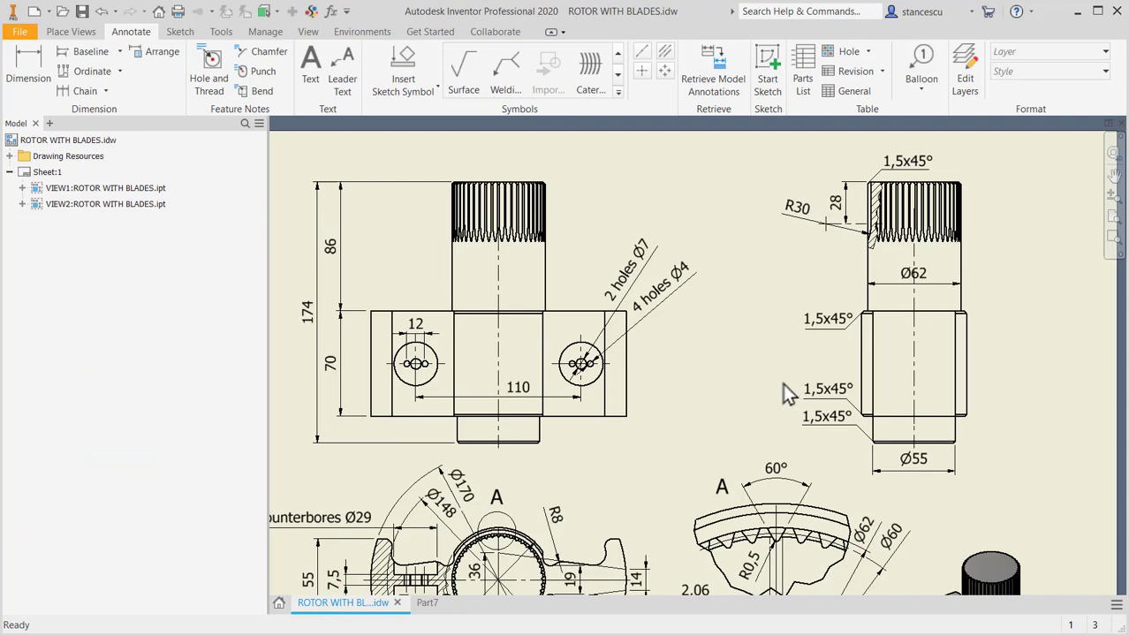
{"action": "mouse_move", "coordinate": [789, 393]}
{"action": "middle_mouse_down"}
{"action": "mouse_move", "coordinate": [676, 345]}
{"action": "mouse_move", "coordinate": [662, 235]}
{"action": "middle_mouse_up"}
{"action": "scroll", "coordinate": [597, 499], "scroll_direction": "up", "scroll_amount": 3}
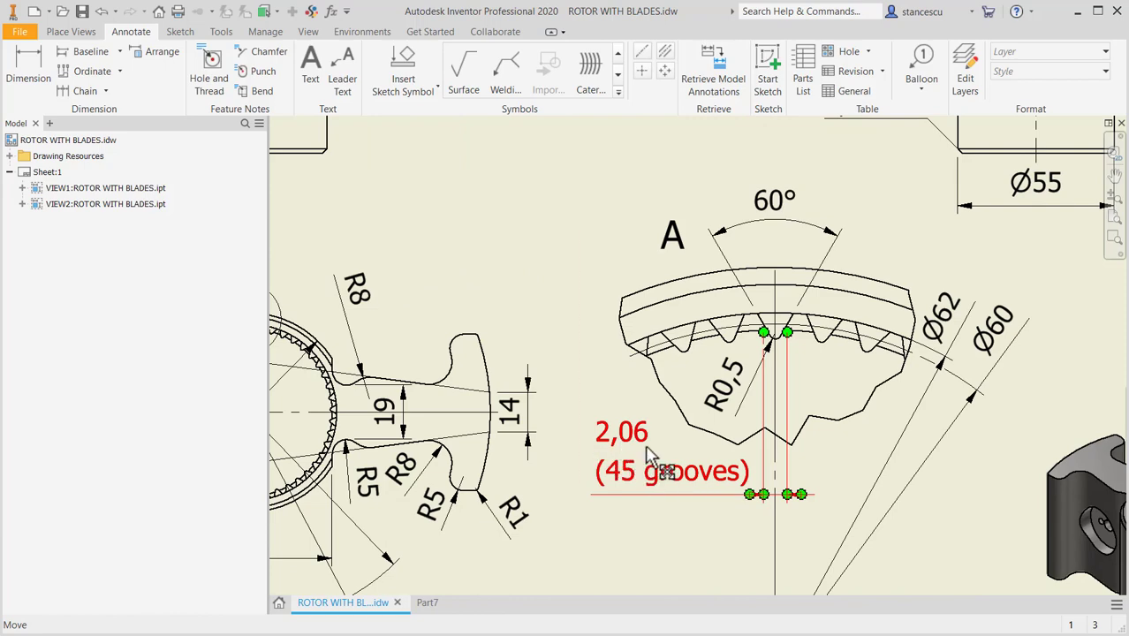
{"action": "middle_click_drag", "start_coordinate": [694, 468], "coordinate": [644, 488]}
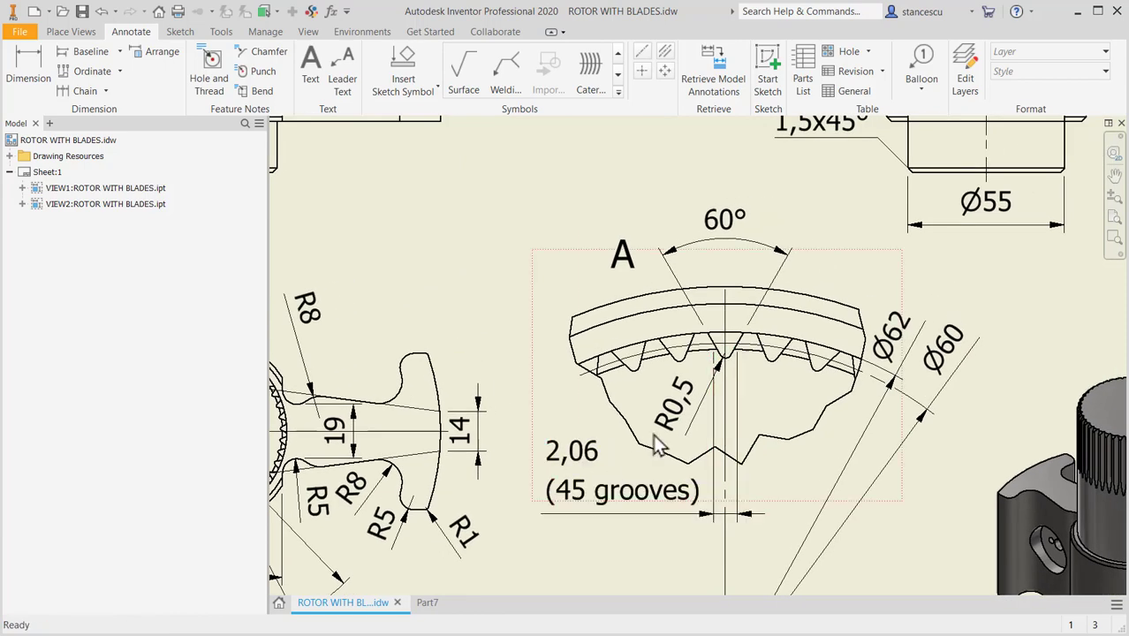
{"action": "scroll", "coordinate": [697, 345], "scroll_direction": "up", "scroll_amount": 3}
{"action": "middle_click_drag", "start_coordinate": [714, 406], "coordinate": [664, 343]}
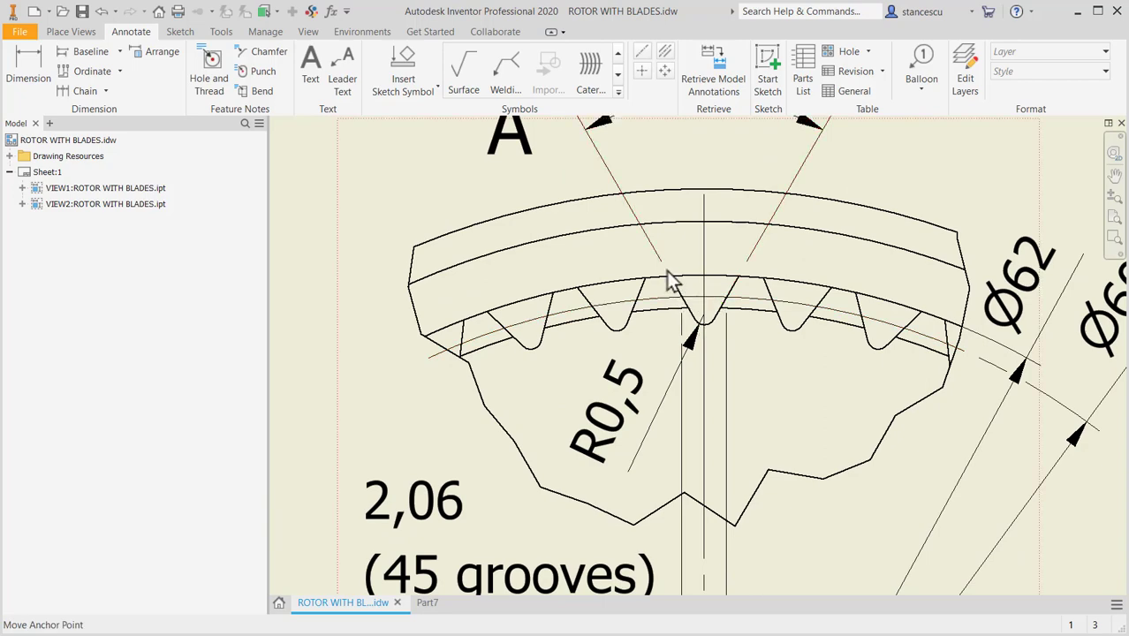
{"action": "middle_click_drag", "start_coordinate": [716, 349], "coordinate": [696, 427]}
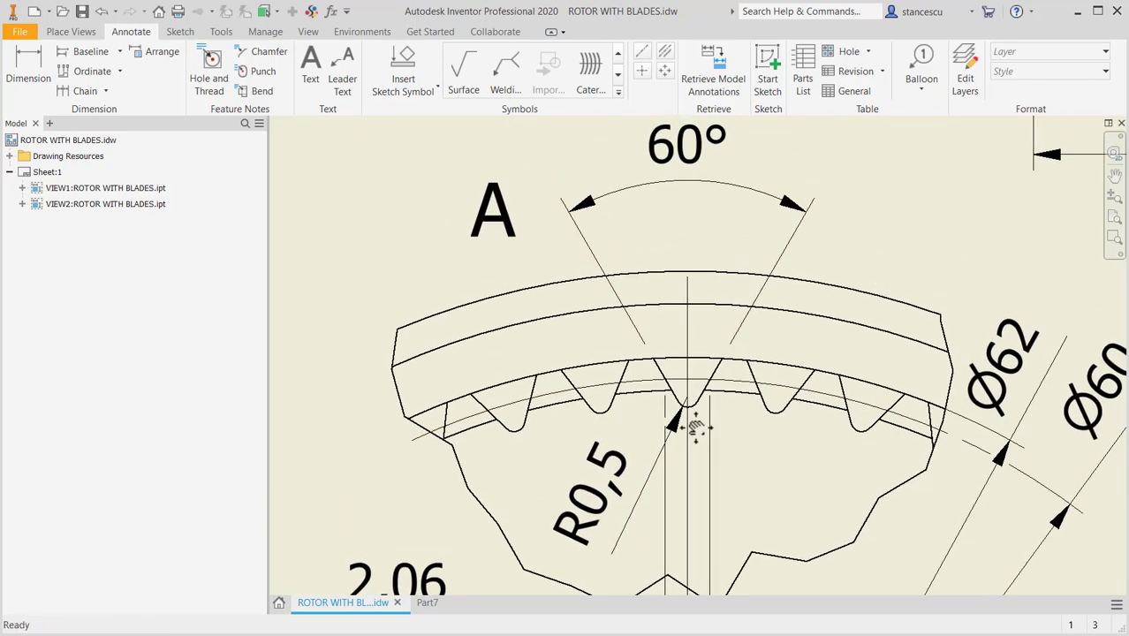
{"action": "mouse_move", "coordinate": [825, 457]}
{"action": "middle_mouse_down"}
{"action": "mouse_move", "coordinate": [713, 372]}
{"action": "mouse_move", "coordinate": [739, 402]}
{"action": "middle_mouse_up"}
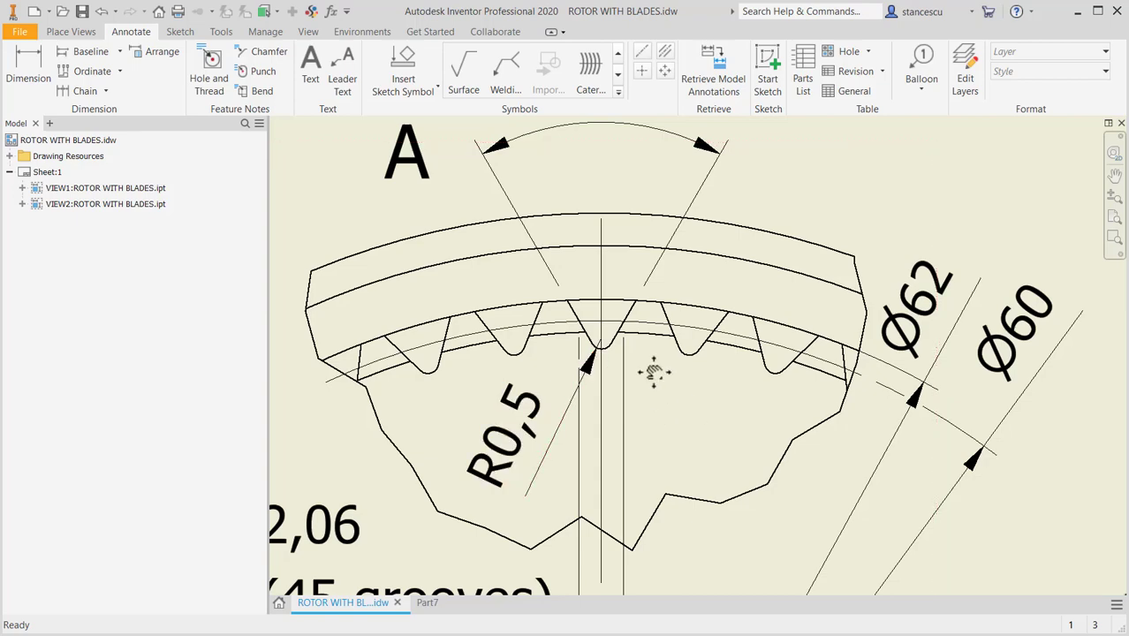
{"action": "middle_click_drag", "start_coordinate": [655, 370], "coordinate": [698, 213]}
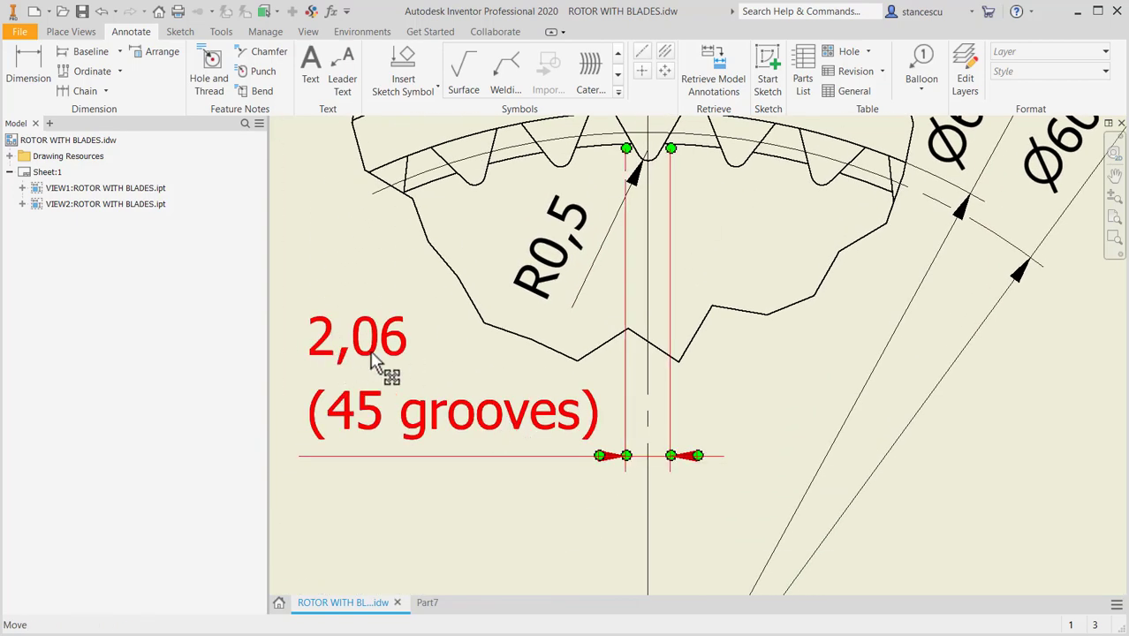
{"action": "mouse_move", "coordinate": [429, 366]}
{"action": "middle_mouse_down"}
{"action": "mouse_move", "coordinate": [403, 441]}
{"action": "mouse_move", "coordinate": [411, 478]}
{"action": "middle_mouse_up"}
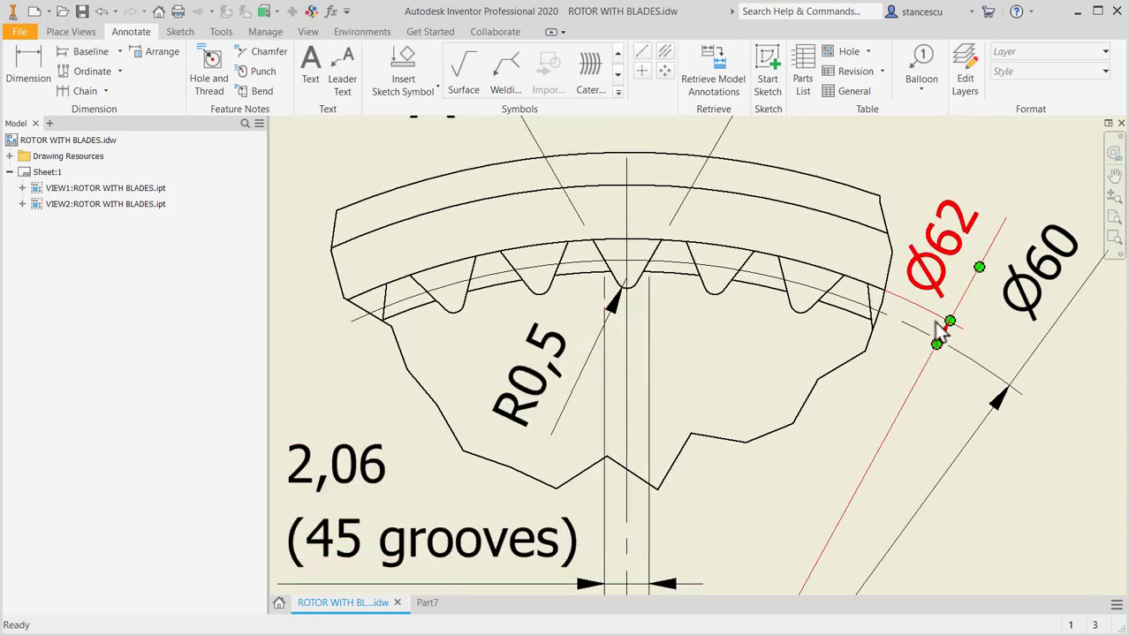
Step: Start a sketch on the top face of Part7's upper shaft and convert the projected circular edge to construction geometry
{"action": "left_click", "coordinate": [427, 605]}
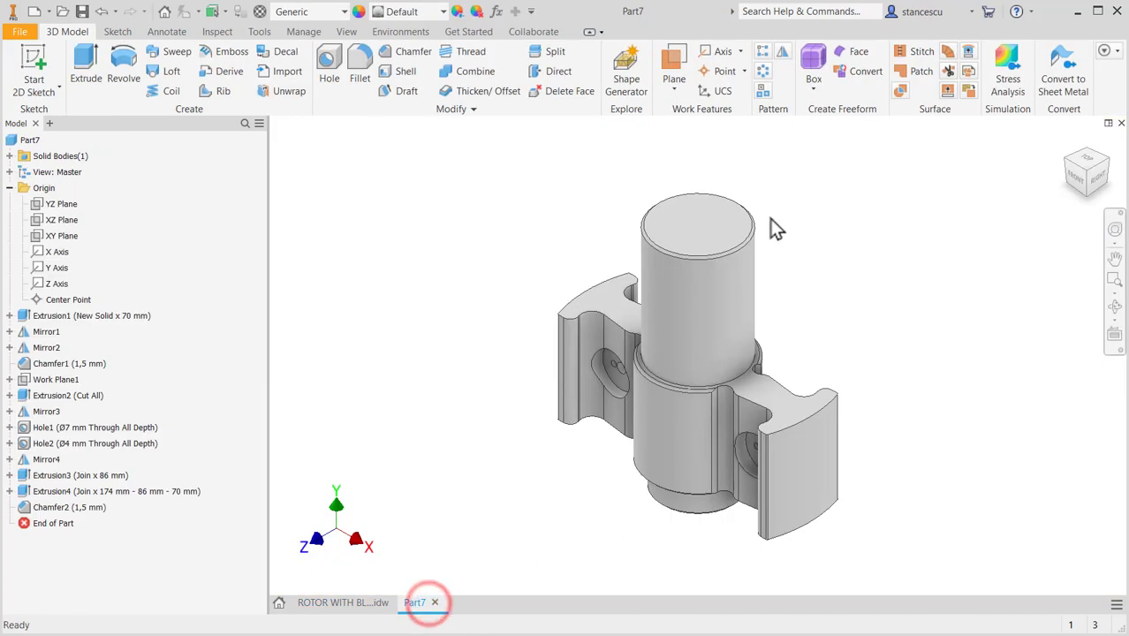
{"action": "left_click", "coordinate": [707, 229]}
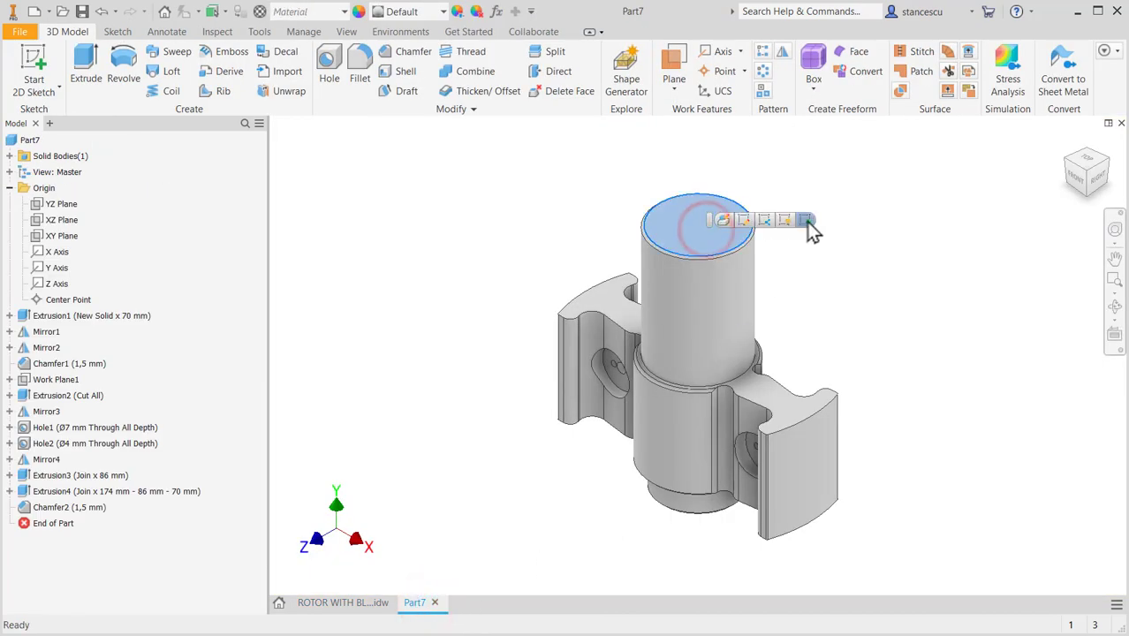
{"action": "left_click", "coordinate": [805, 221]}
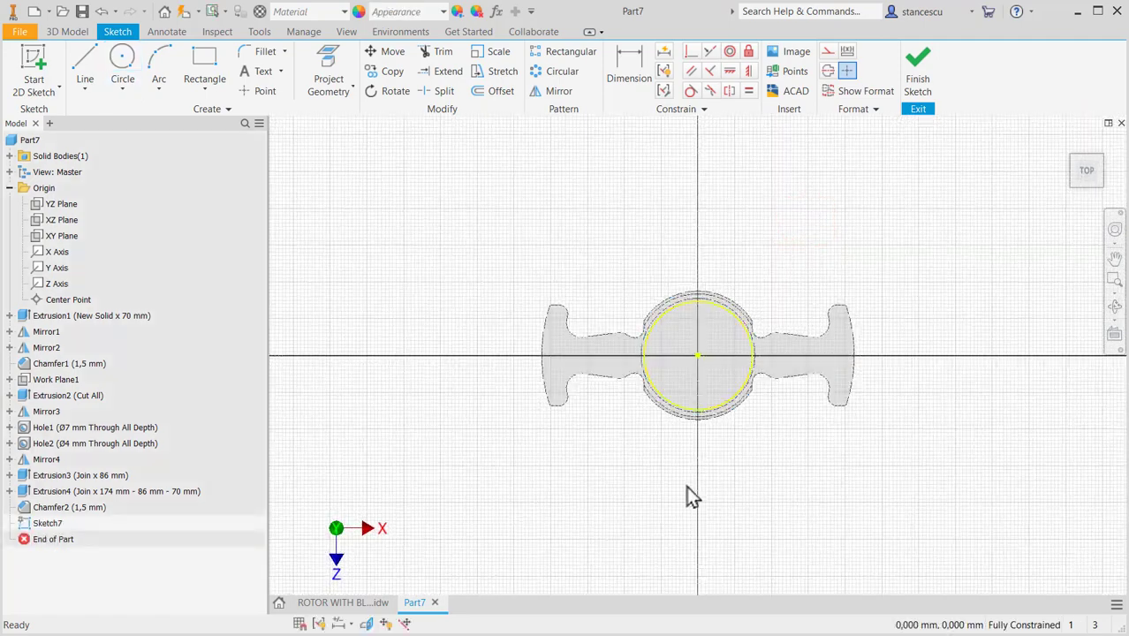
{"action": "scroll", "coordinate": [698, 449], "scroll_direction": "up", "scroll_amount": 5}
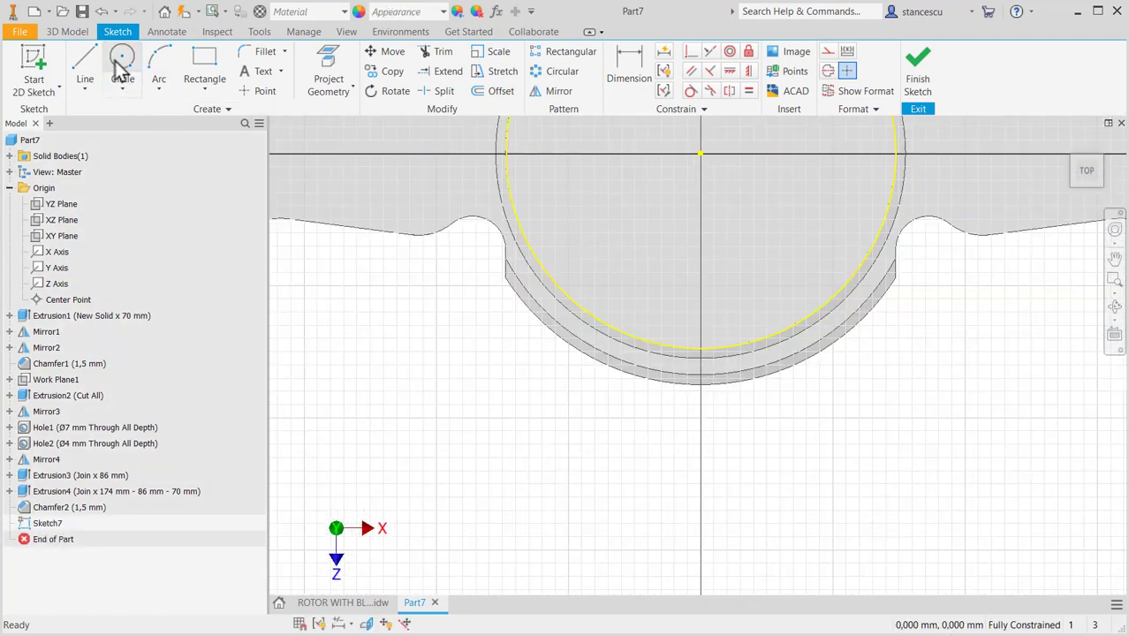
{"action": "scroll", "coordinate": [538, 435], "scroll_direction": "up", "scroll_amount": 3}
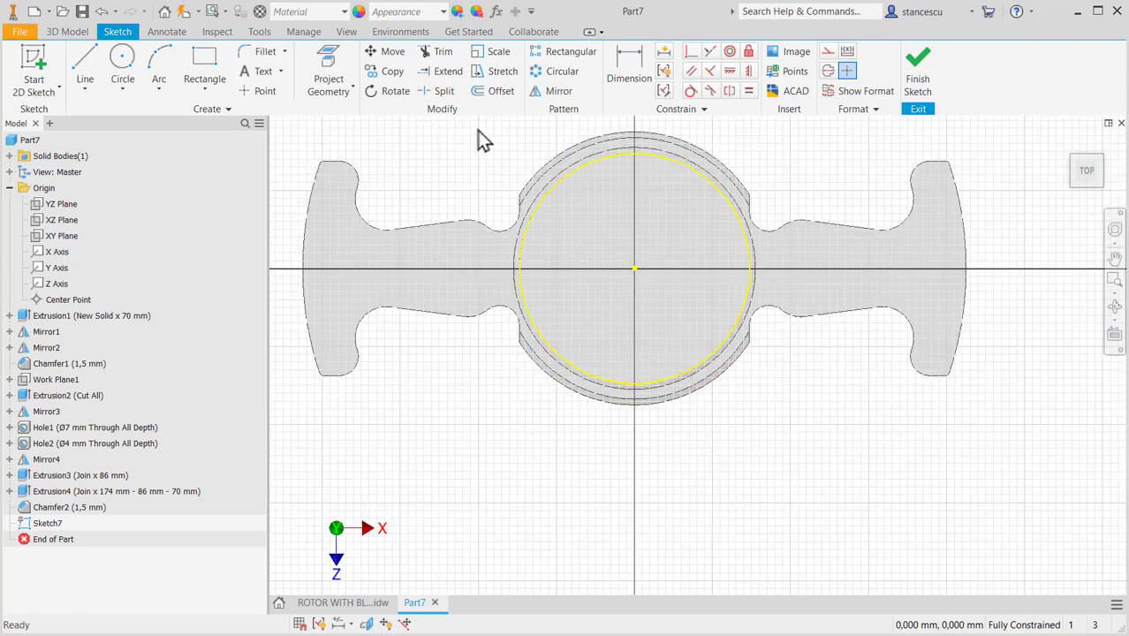
{"action": "left_click_drag", "start_coordinate": [477, 128], "coordinate": [788, 466]}
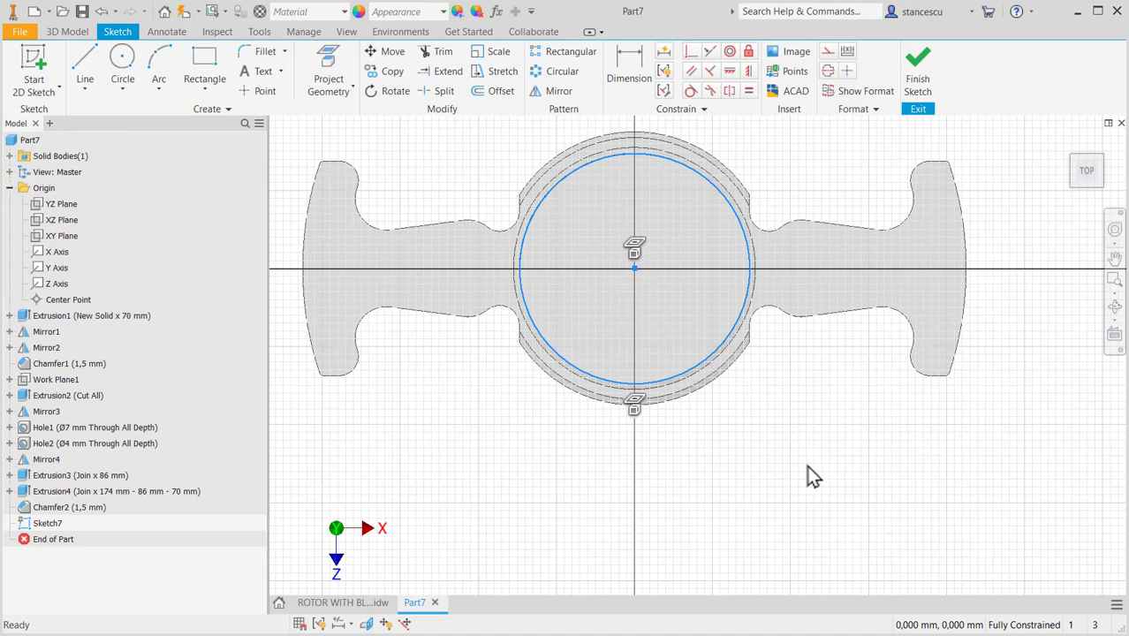
{"action": "left_click", "coordinate": [829, 52]}
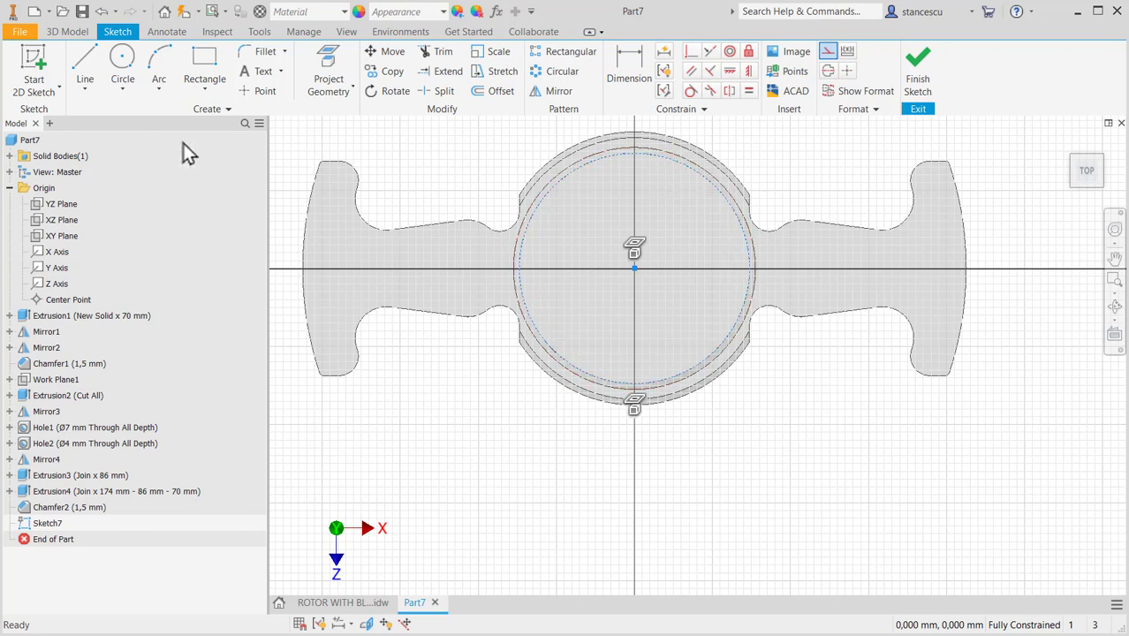
Step: Project the upper shaft's outer circular edge, just outside the construction circle, into the sketch
{"action": "left_click", "coordinate": [328, 78]}
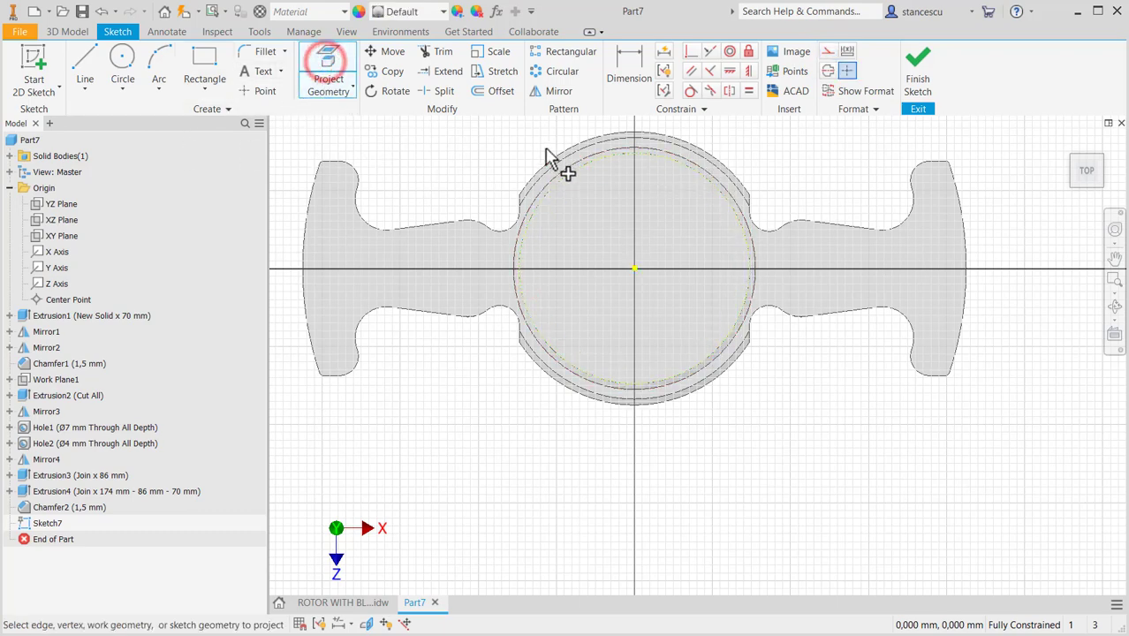
{"action": "scroll", "coordinate": [602, 157], "scroll_direction": "up", "scroll_amount": 3}
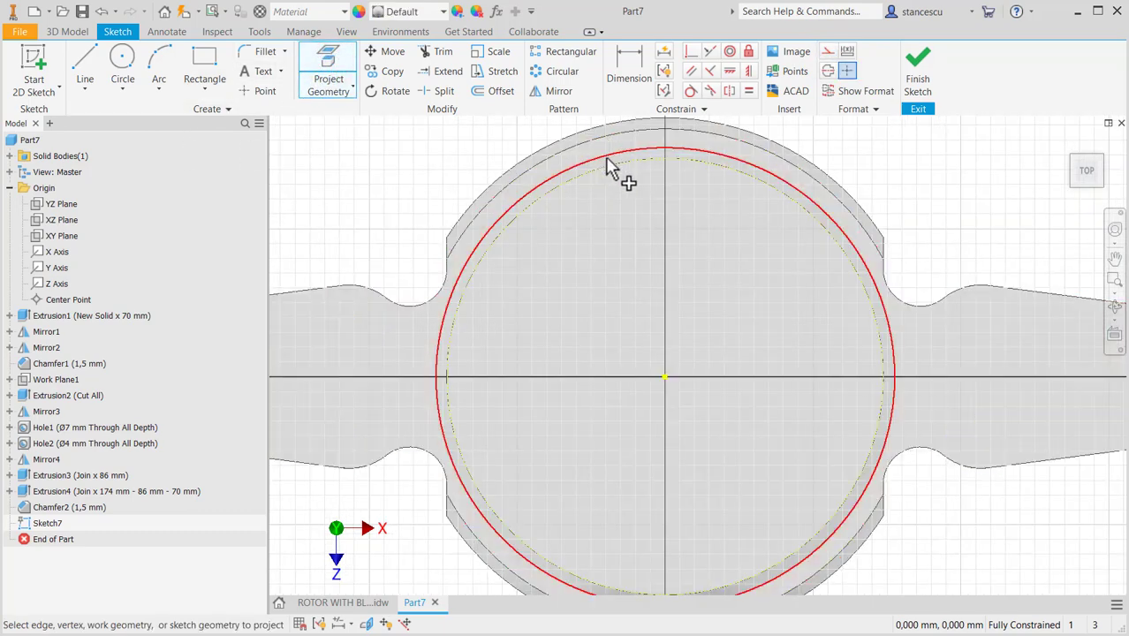
{"action": "left_click", "coordinate": [625, 156]}
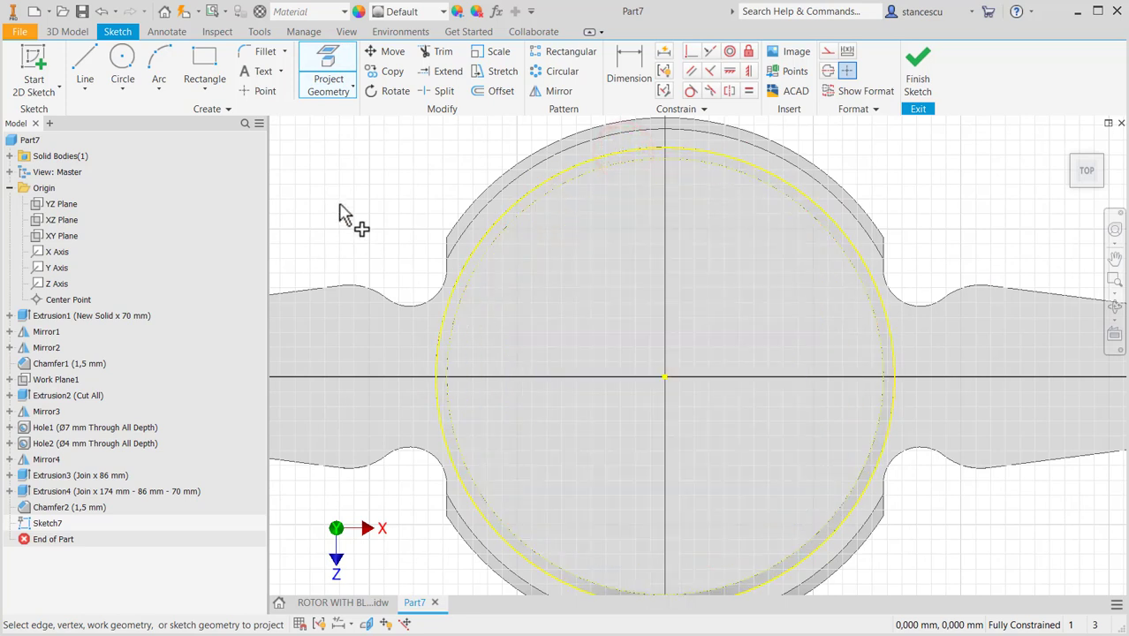
Step: Draw a 60 mm diameter circle centred on the origin and convert it to construction geometry
{"action": "left_click", "coordinate": [130, 63]}
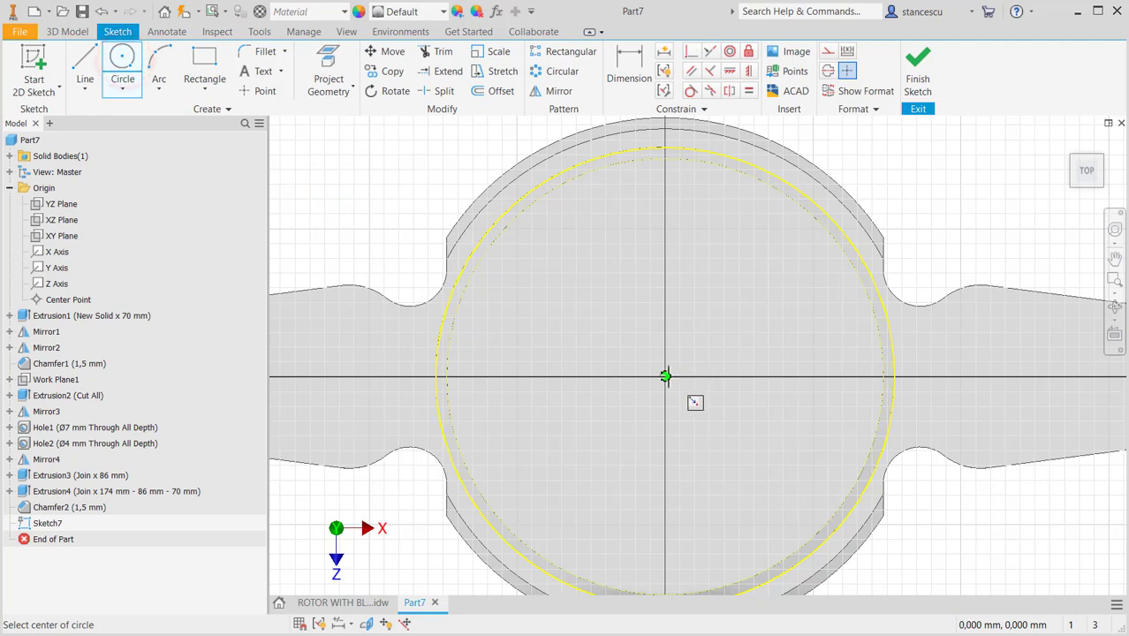
{"action": "left_click", "coordinate": [665, 378]}
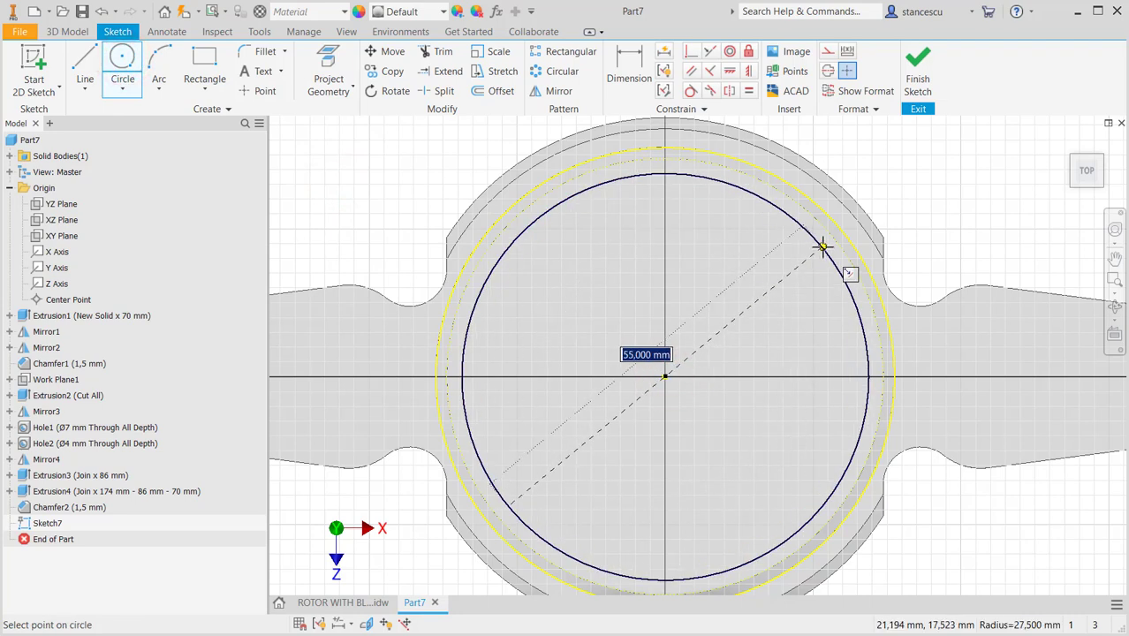
{"action": "type", "text": "6"}
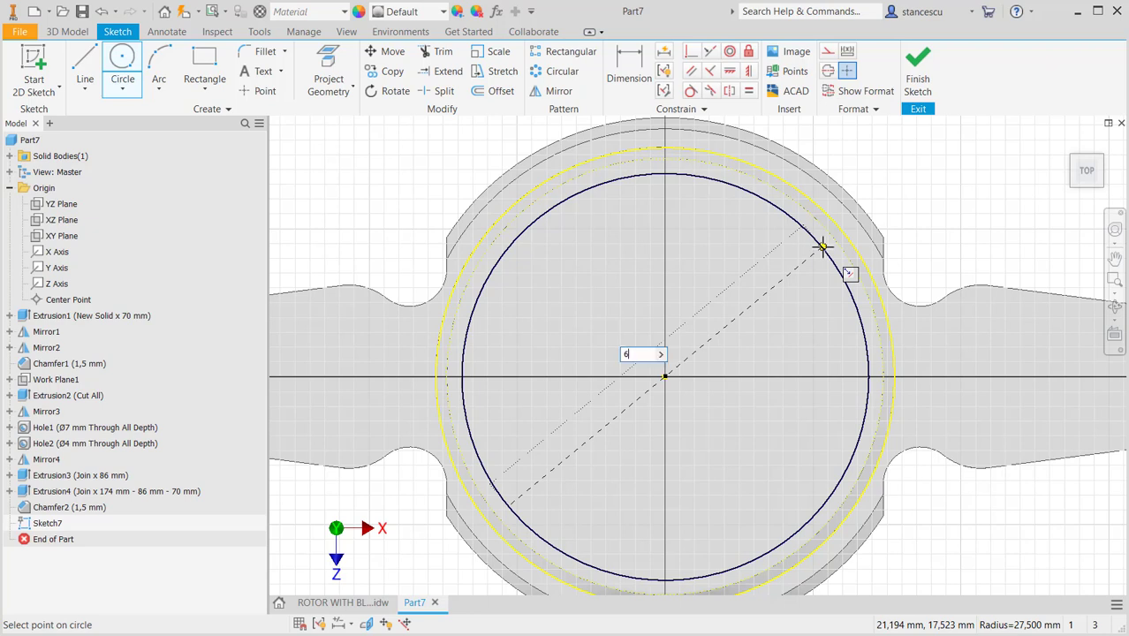
{"action": "type", "text": "0"}
{"action": "key", "text": "Return"}
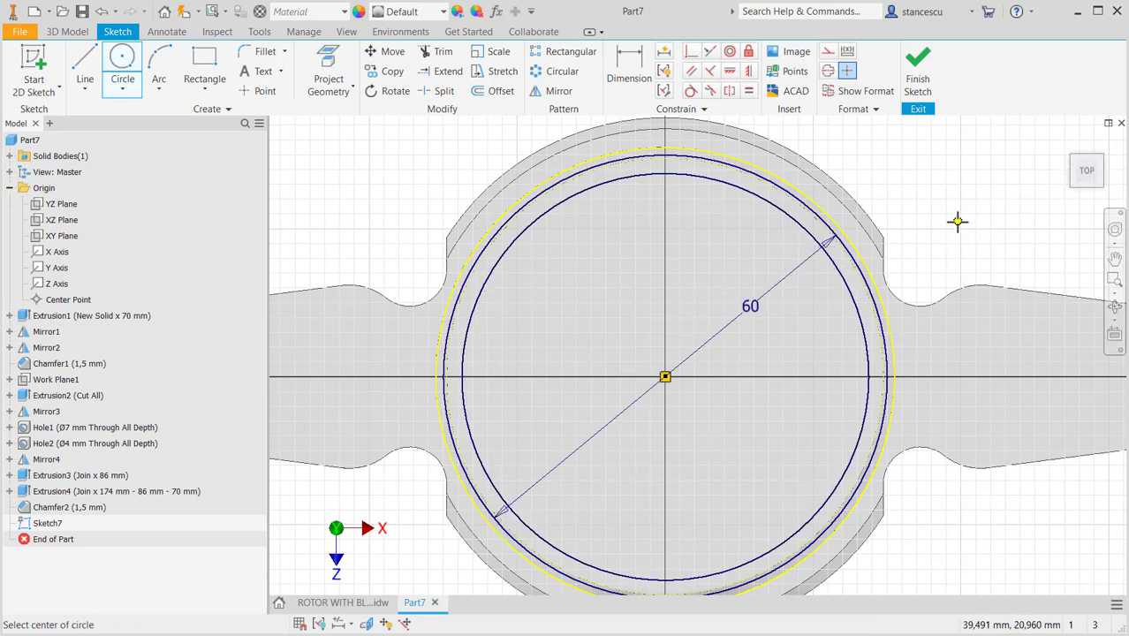
{"action": "key", "text": "Escape"}
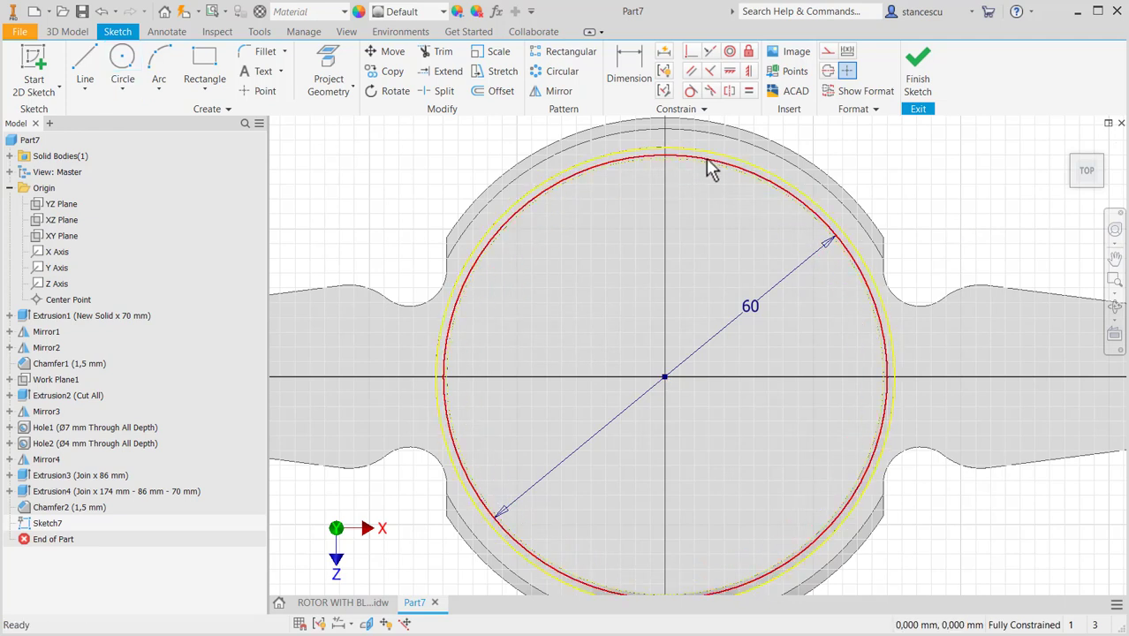
{"action": "left_click", "coordinate": [706, 158]}
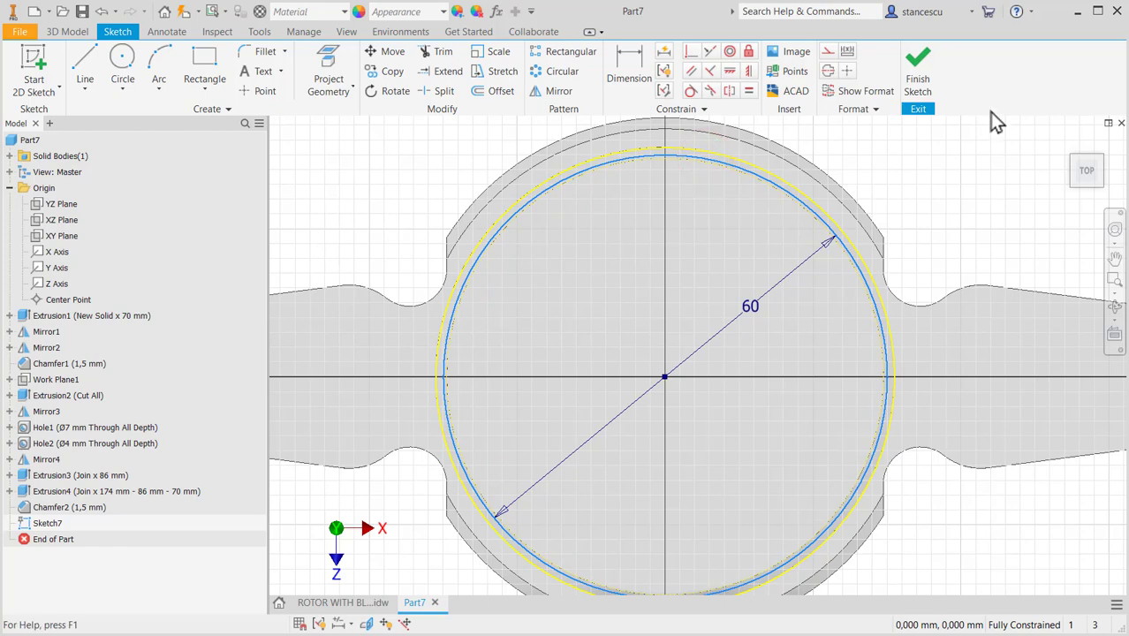
{"action": "left_click", "coordinate": [828, 51]}
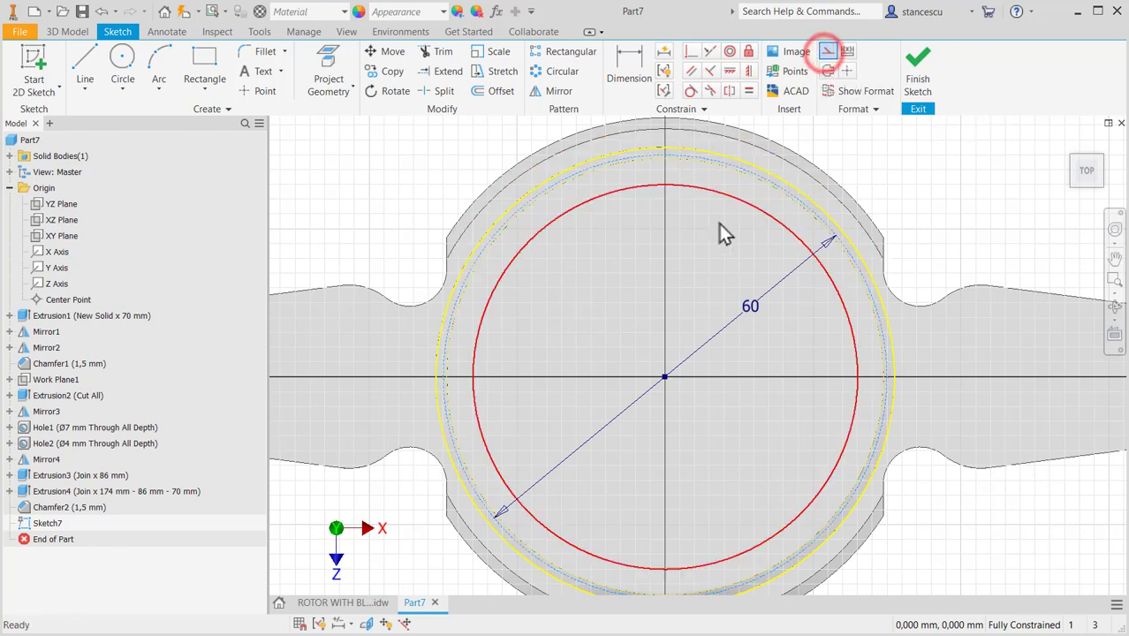
Step: Sketch a V-shaped groove of about 43° with a tangent root arc of about 0.7 mm radius, and trim both sides to the outer circle
{"action": "mouse_move", "coordinate": [679, 371]}
{"action": "middle_mouse_down"}
{"action": "mouse_move", "coordinate": [684, 237]}
{"action": "mouse_move", "coordinate": [675, 464]}
{"action": "middle_mouse_up"}
{"action": "scroll", "coordinate": [635, 313], "scroll_direction": "up", "scroll_amount": 5}
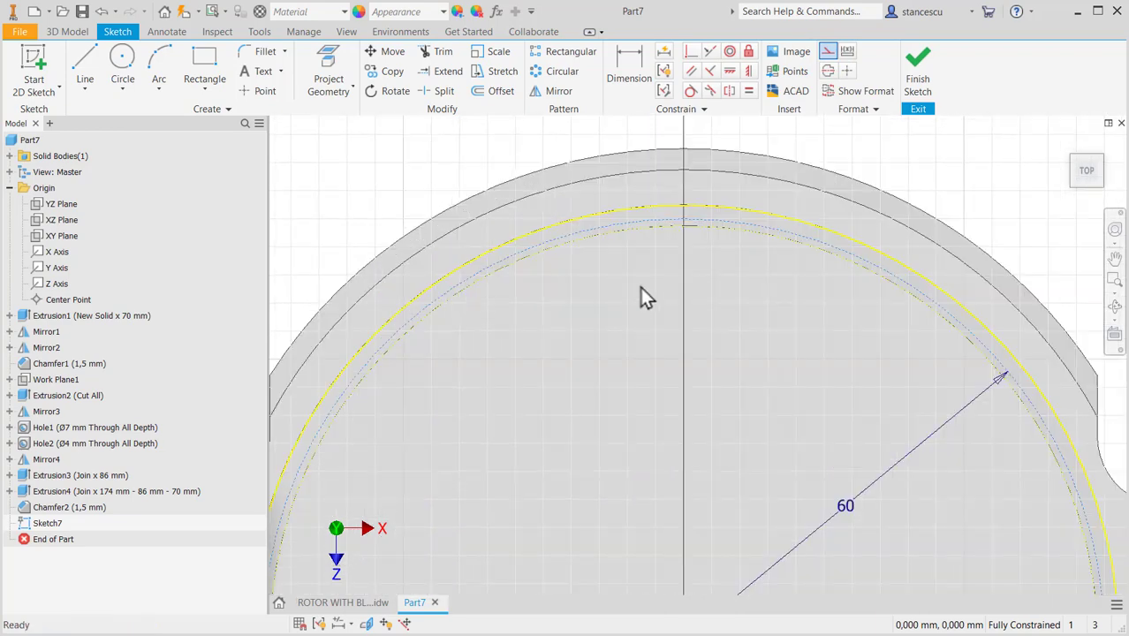
{"action": "left_click", "coordinate": [84, 75]}
{"action": "scroll", "coordinate": [661, 251], "scroll_direction": "up", "scroll_amount": 3}
{"action": "scroll", "coordinate": [655, 235], "scroll_direction": "up", "scroll_amount": 3}
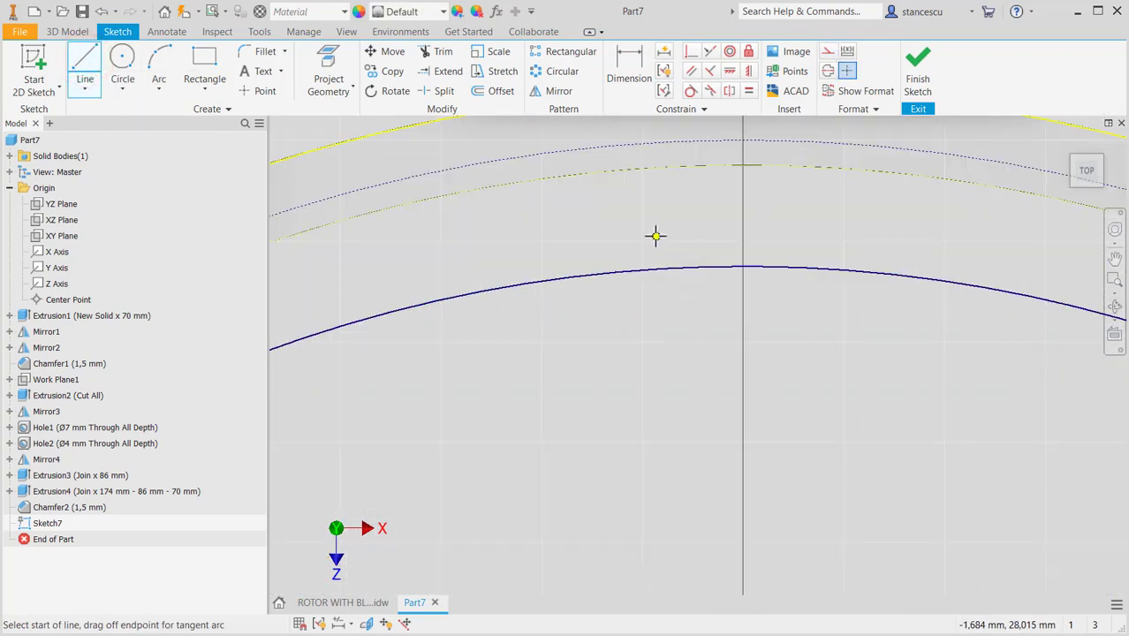
{"action": "middle_click_drag", "start_coordinate": [680, 245], "coordinate": [645, 389]}
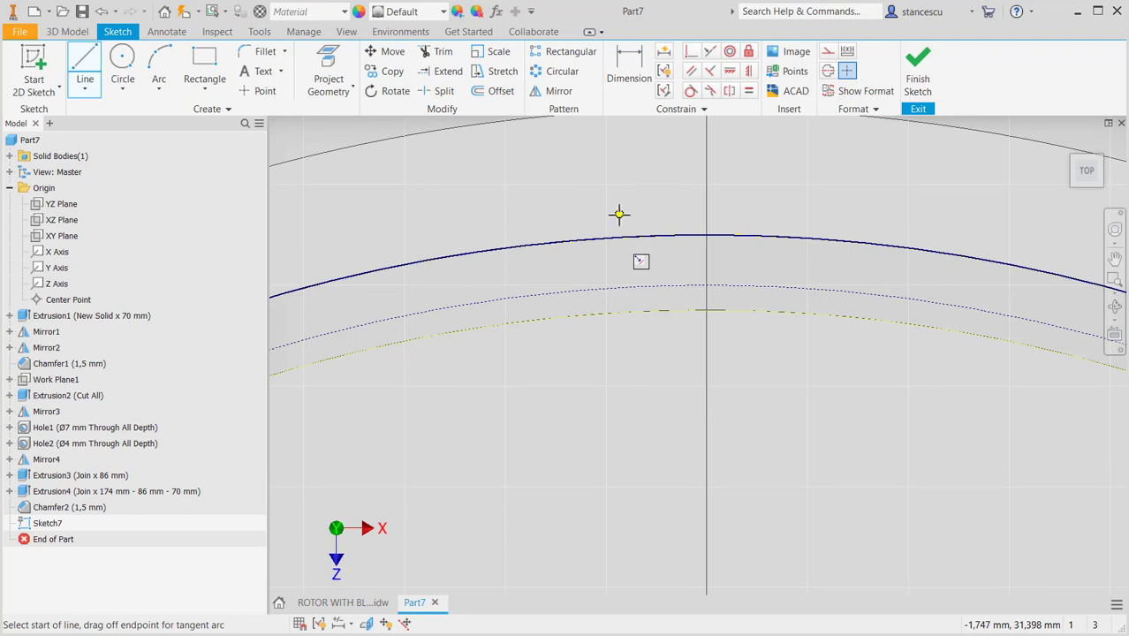
{"action": "left_click", "coordinate": [618, 214]}
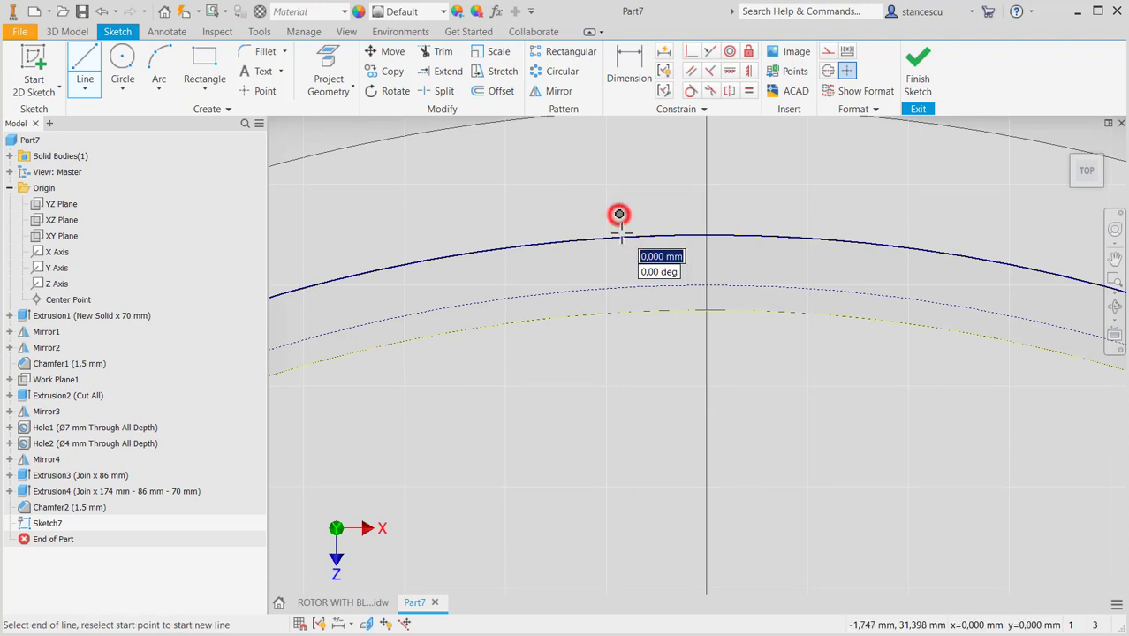
{"action": "left_click", "coordinate": [686, 384]}
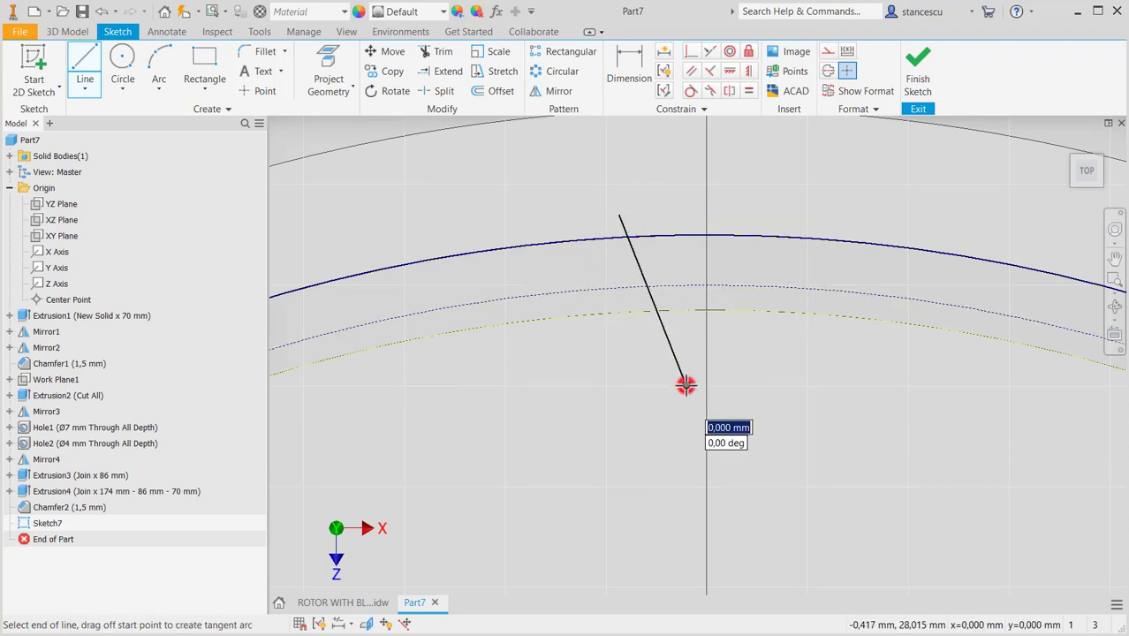
{"action": "left_click_drag", "start_coordinate": [686, 385], "coordinate": [784, 336]}
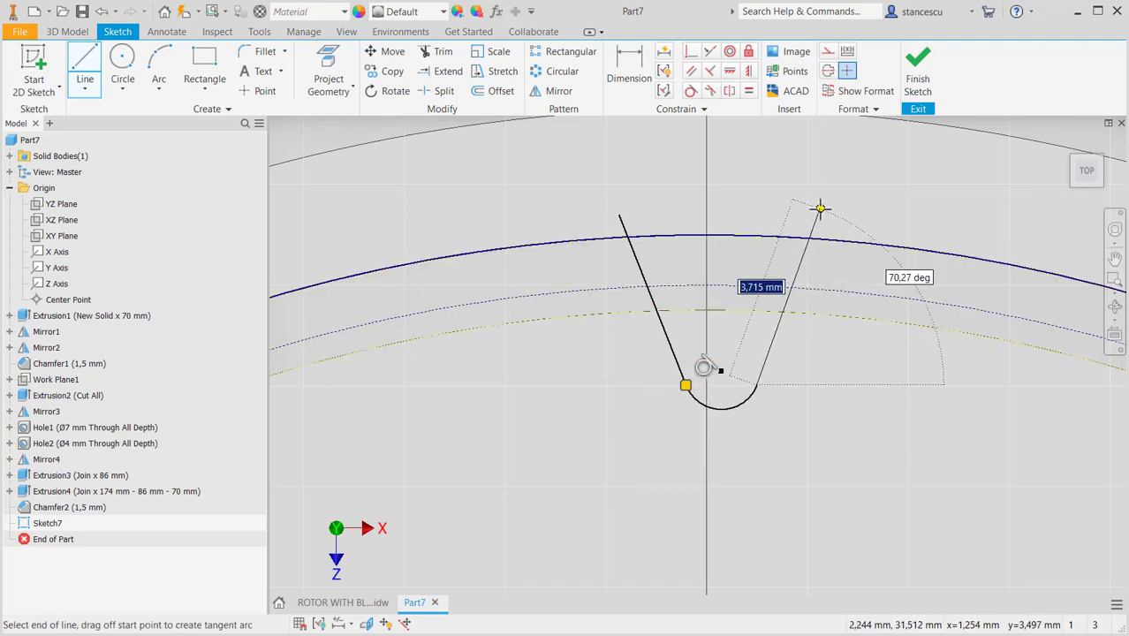
{"action": "left_click", "coordinate": [824, 214]}
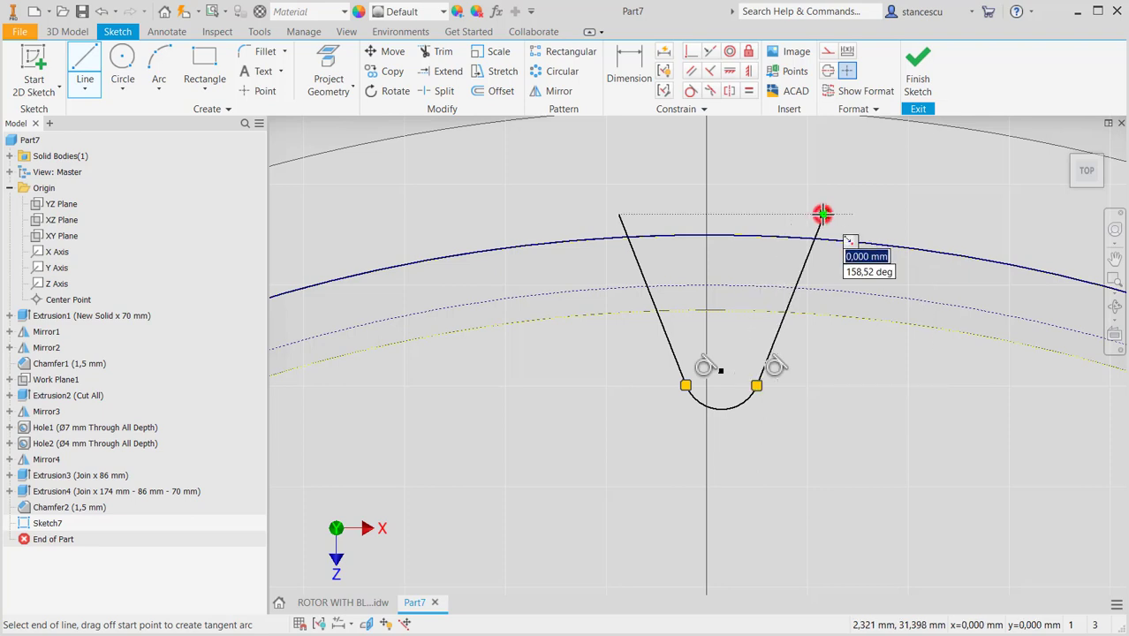
{"action": "key", "text": "Escape"}
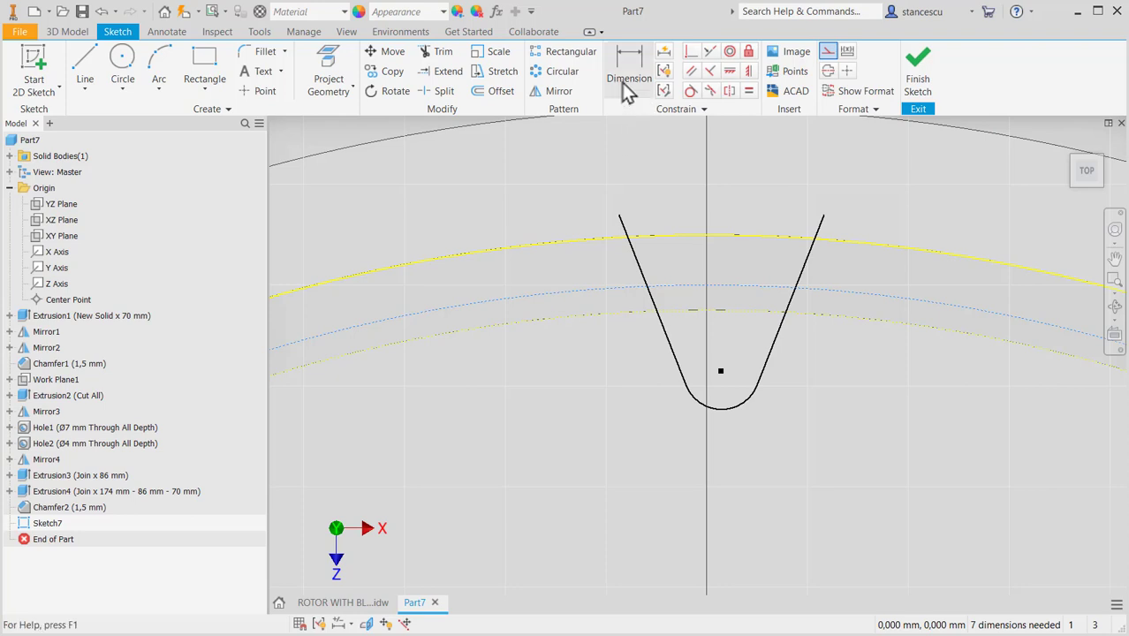
{"action": "left_click", "coordinate": [438, 51]}
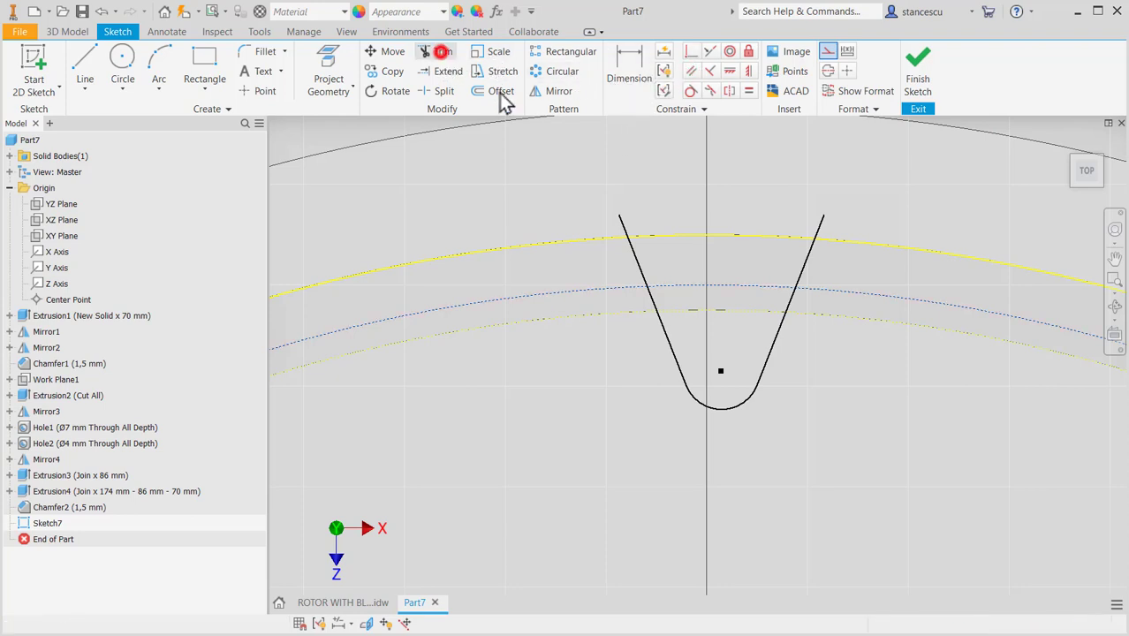
{"action": "left_click", "coordinate": [625, 227]}
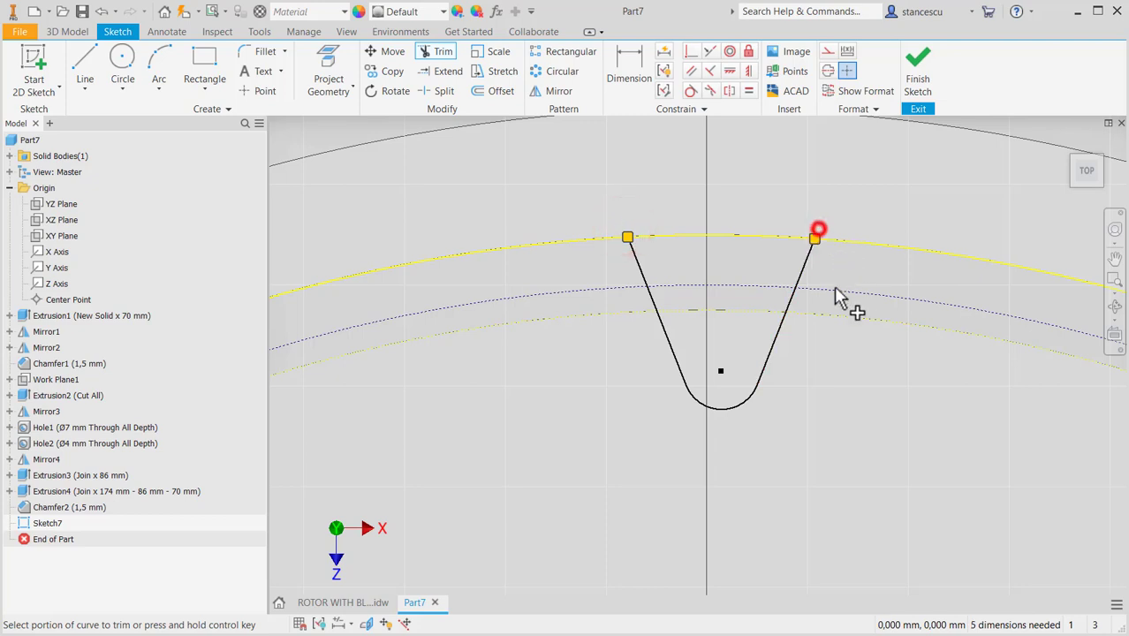
Step: Dimension the angle between the two groove sides as 60 degrees
{"action": "left_click", "coordinate": [622, 67]}
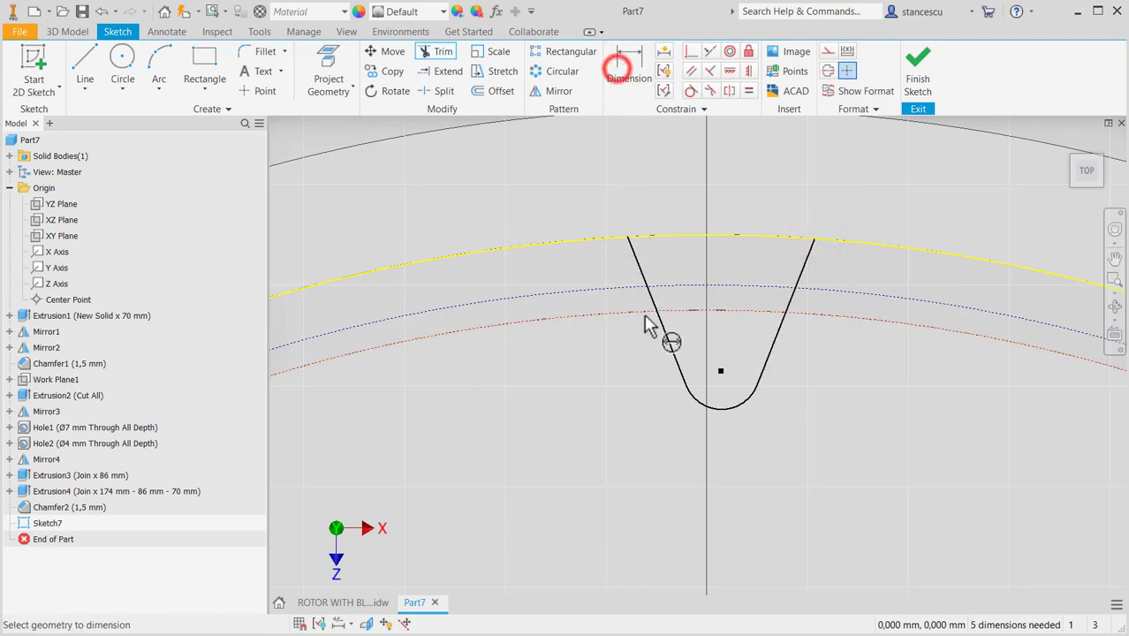
{"action": "left_click", "coordinate": [660, 324]}
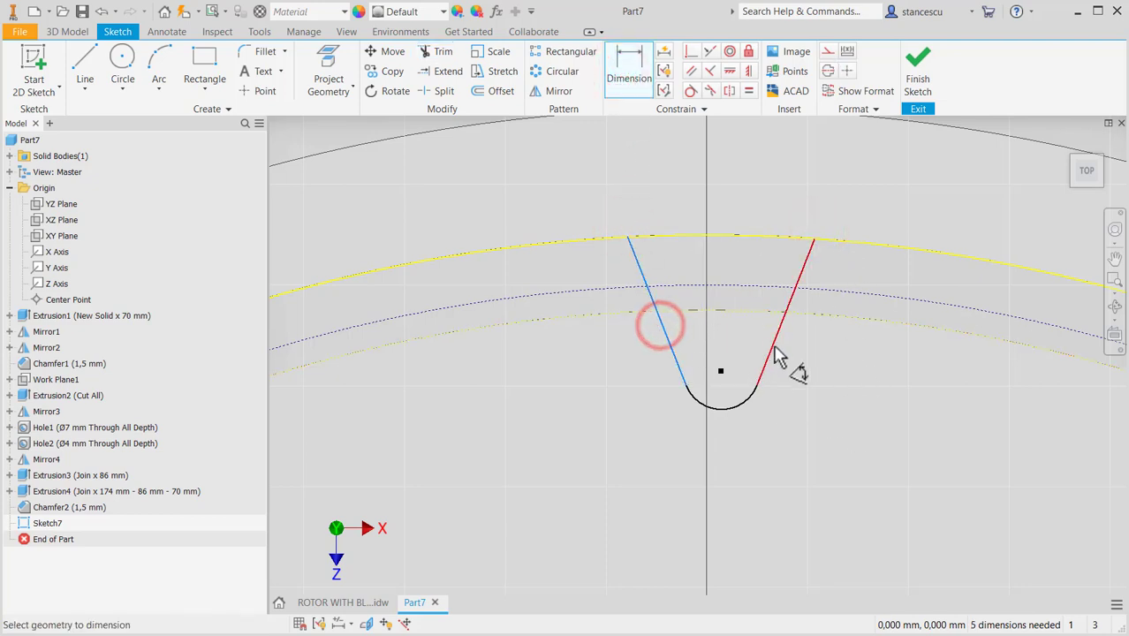
{"action": "left_click", "coordinate": [775, 347]}
{"action": "left_click", "coordinate": [742, 159]}
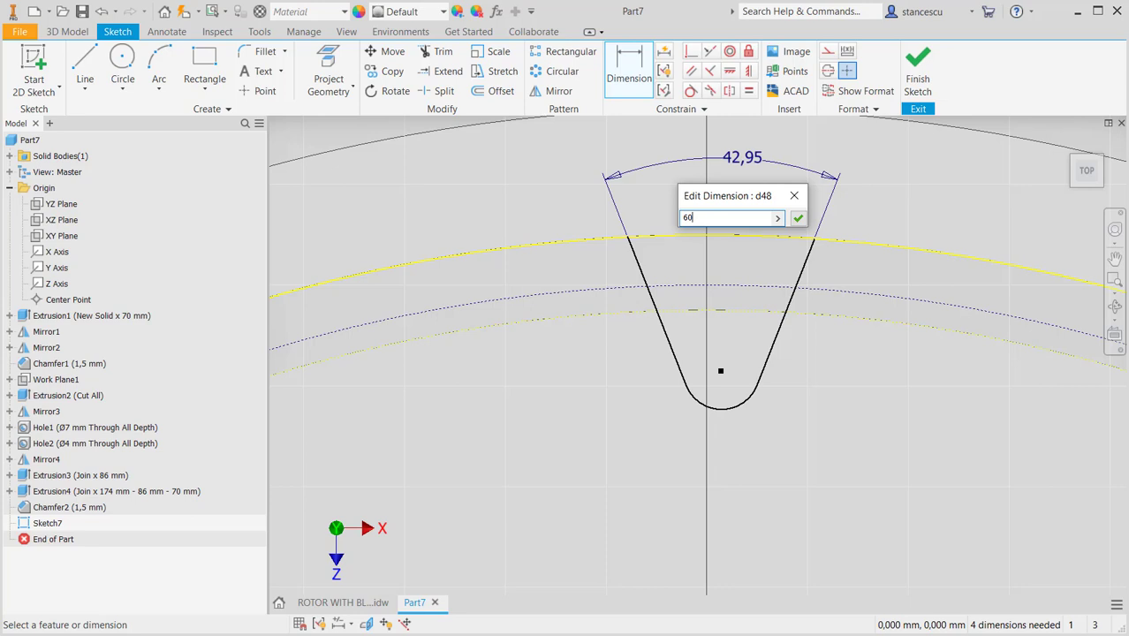
{"action": "key", "text": "Return"}
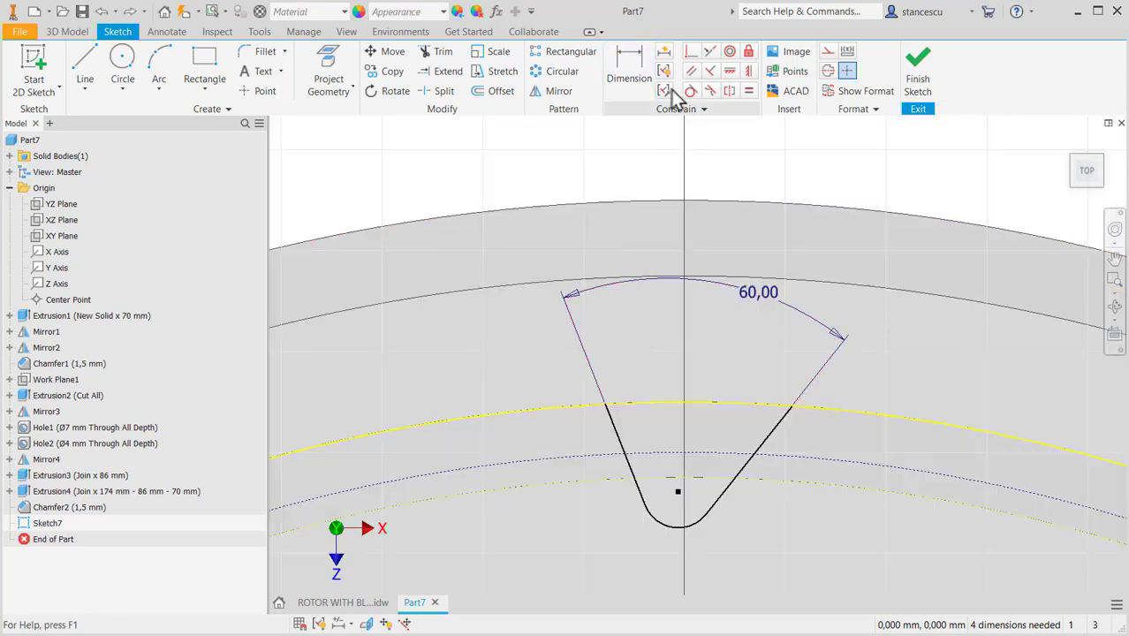
Step: Dimension the groove's root arc with a radius of 0.5 mm
{"action": "left_click", "coordinate": [630, 71]}
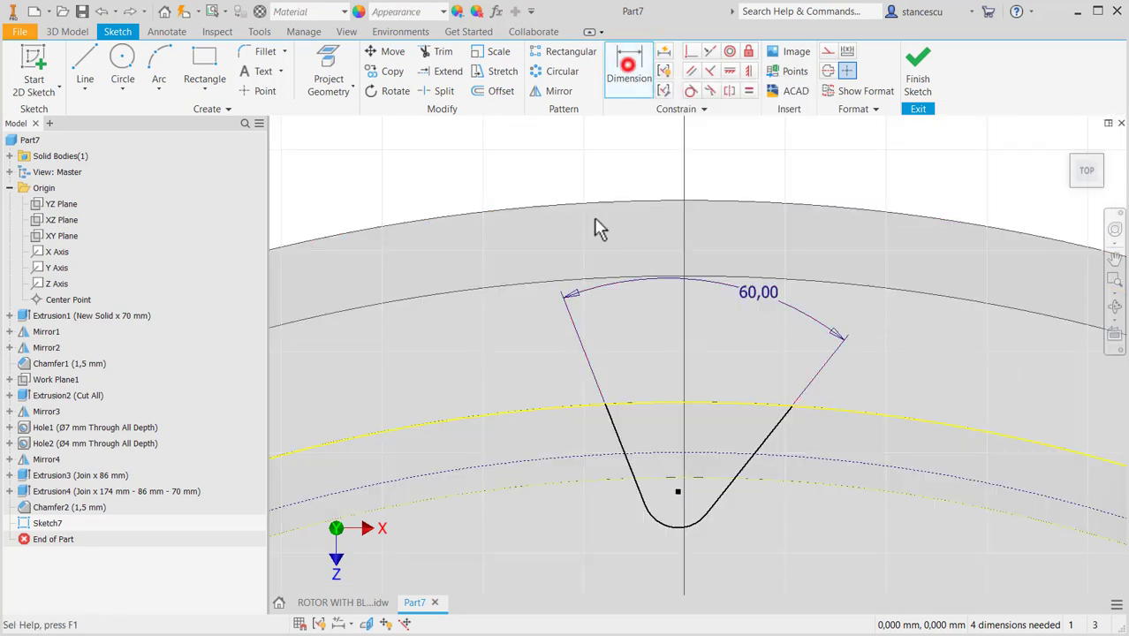
{"action": "left_click", "coordinate": [658, 529]}
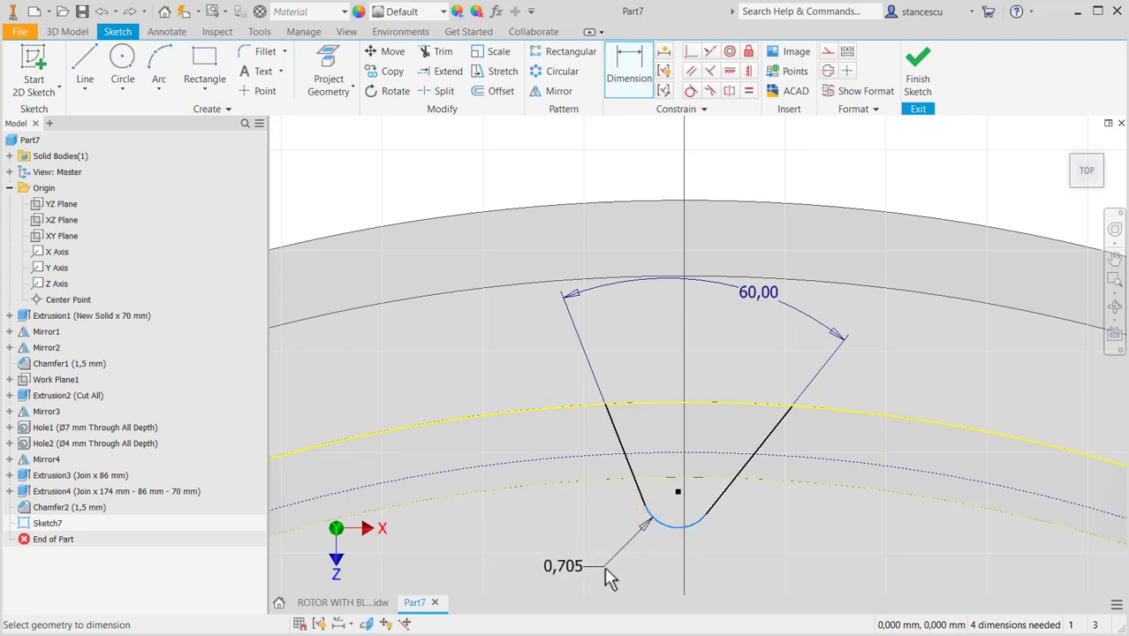
{"action": "left_click", "coordinate": [605, 570]}
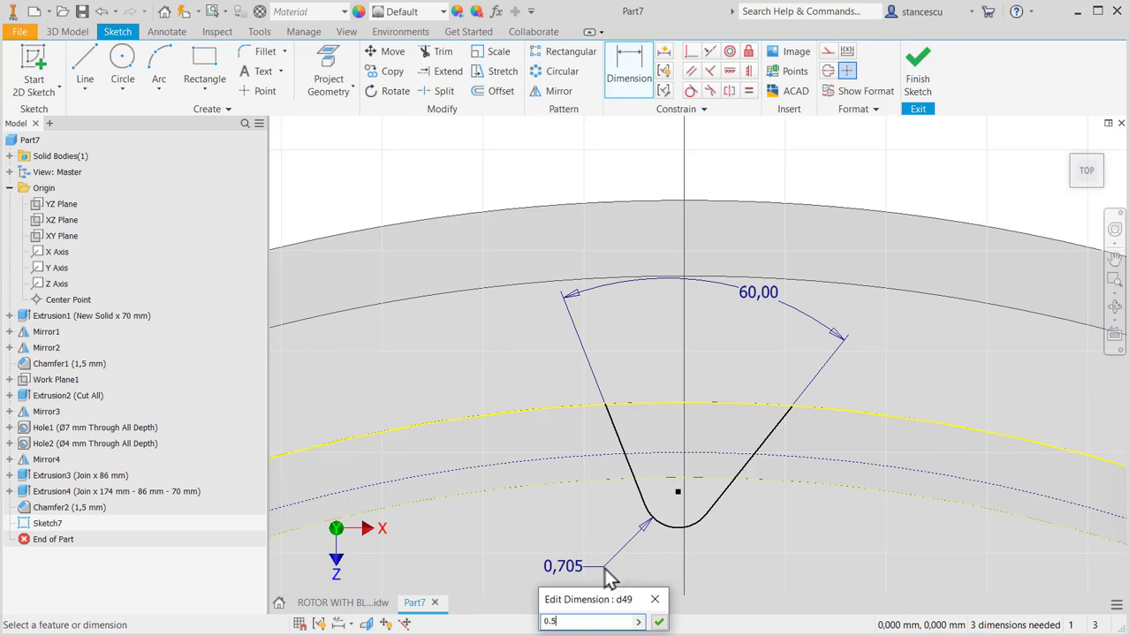
{"action": "key", "text": "Return"}
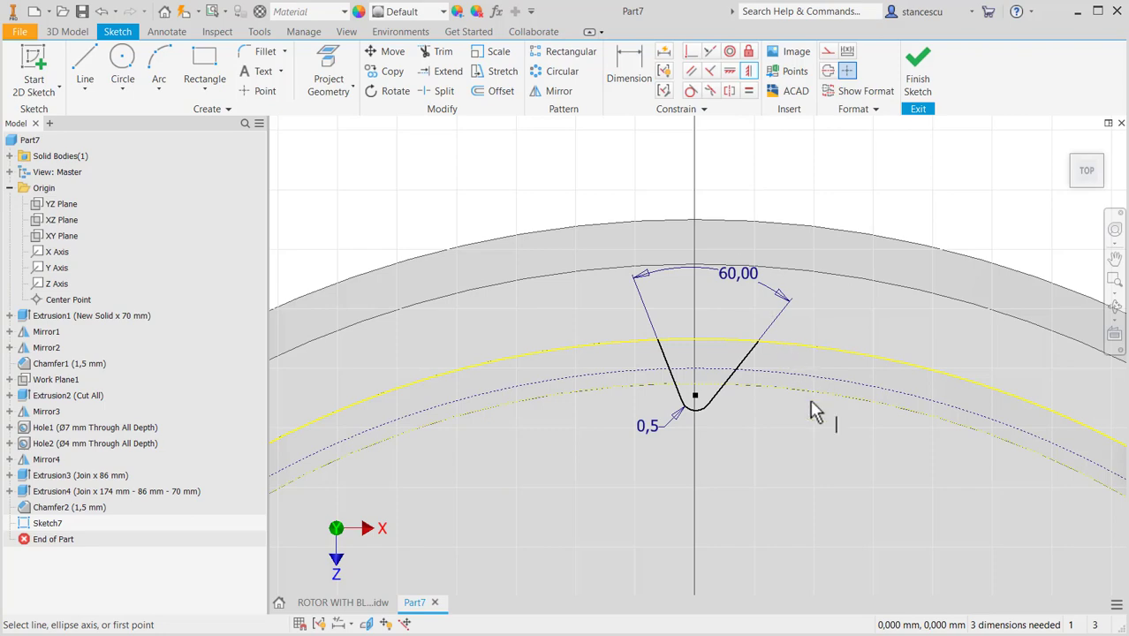
Step: Constrain the root arc's centre point to lie vertically in line with the sketch origin
{"action": "middle_click_drag", "start_coordinate": [814, 412], "coordinate": [804, 295]}
{"action": "left_click", "coordinate": [693, 288]}
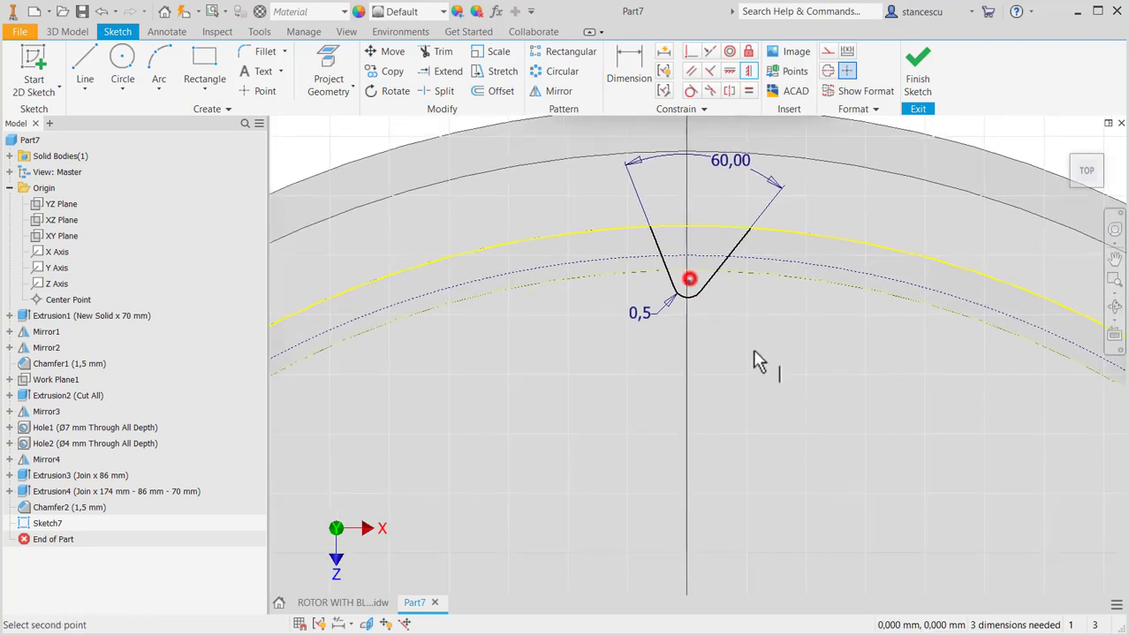
{"action": "middle_click_drag", "start_coordinate": [812, 356], "coordinate": [791, 383]}
{"action": "scroll", "coordinate": [790, 380], "scroll_direction": "up", "scroll_amount": 2}
{"action": "mouse_move", "coordinate": [790, 432]}
{"action": "middle_mouse_down"}
{"action": "mouse_move", "coordinate": [781, 373]}
{"action": "mouse_move", "coordinate": [756, 373]}
{"action": "middle_mouse_up"}
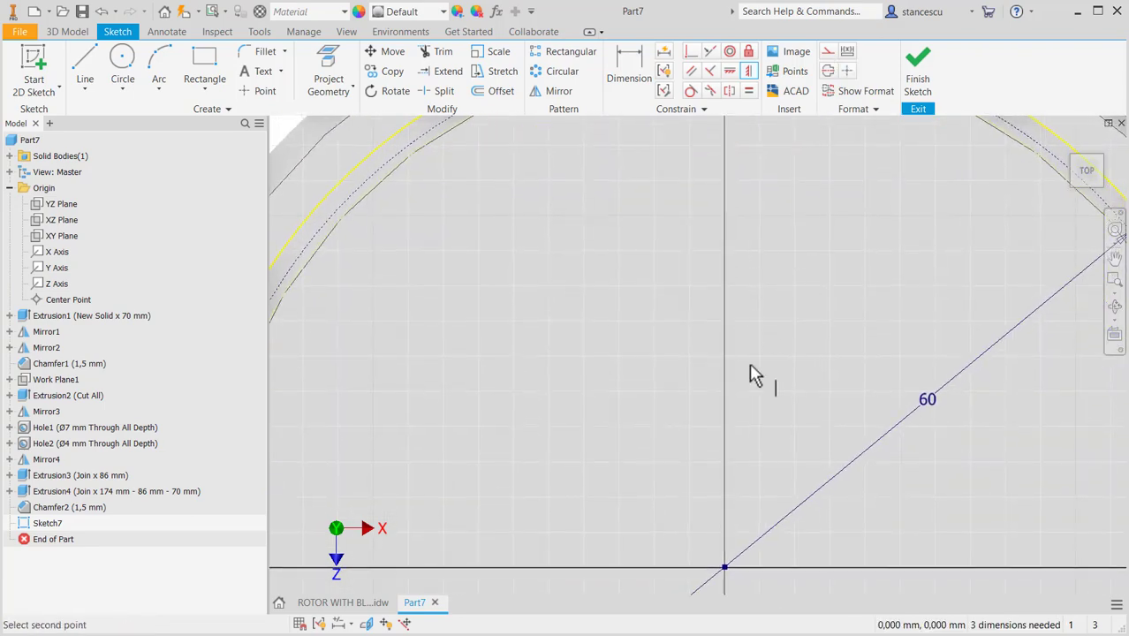
{"action": "left_click", "coordinate": [723, 568]}
{"action": "middle_click_drag", "start_coordinate": [777, 296], "coordinate": [742, 575]}
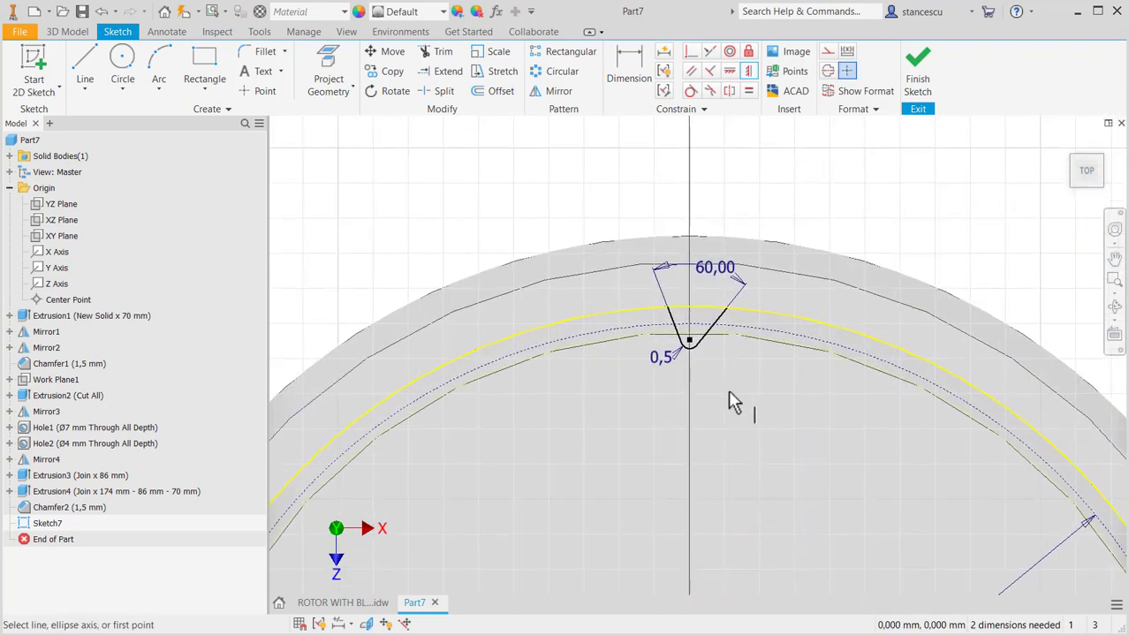
Step: Apply an equal constraint between the two straight sides of the groove profile
{"action": "middle_click_drag", "start_coordinate": [730, 393], "coordinate": [763, 471]}
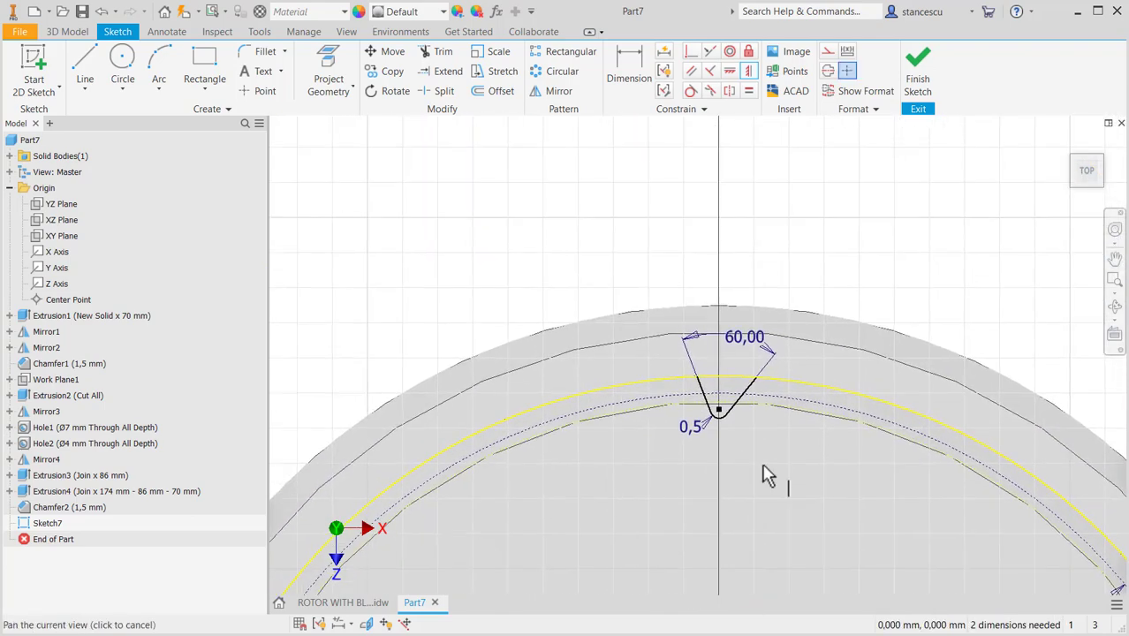
{"action": "left_click", "coordinate": [748, 93]}
{"action": "scroll", "coordinate": [701, 394], "scroll_direction": "up", "scroll_amount": 3}
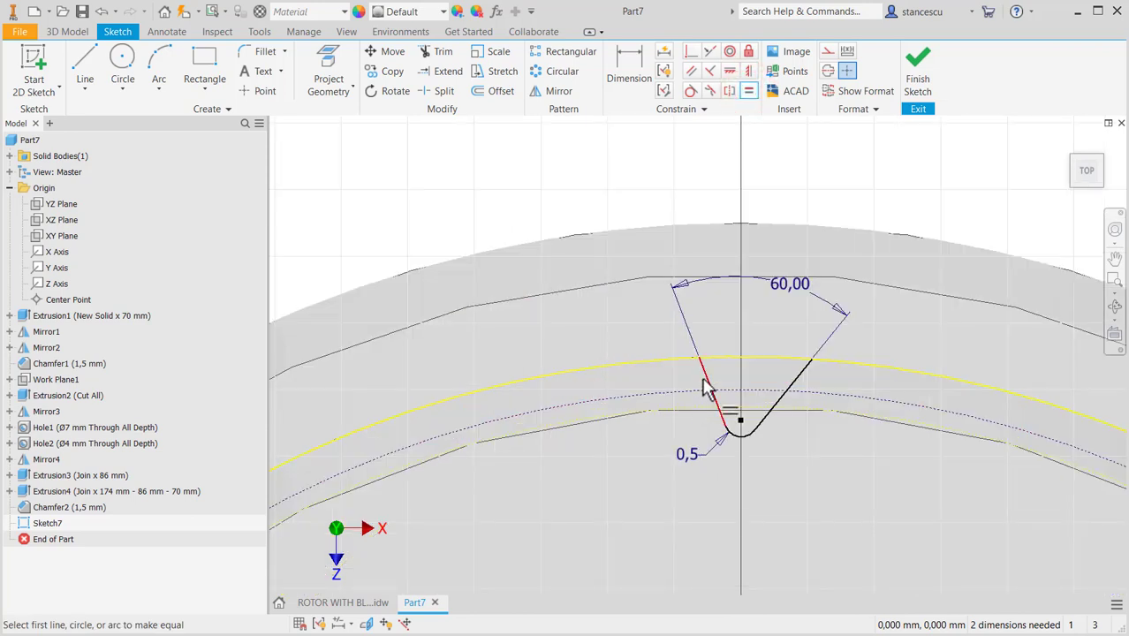
{"action": "left_click", "coordinate": [704, 387]}
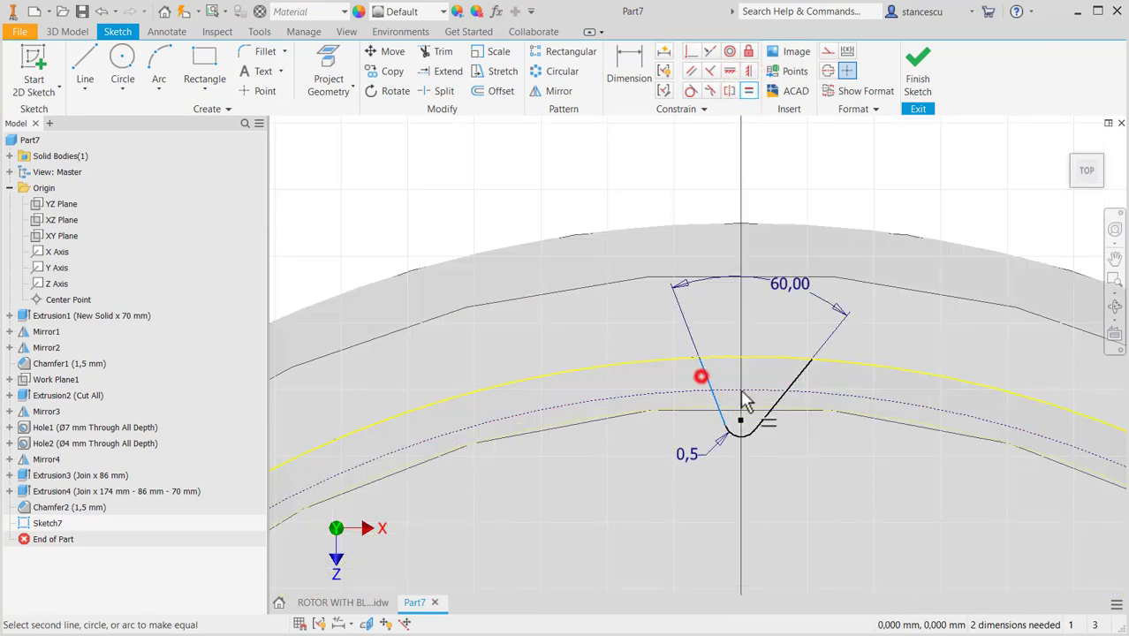
{"action": "left_click", "coordinate": [799, 385]}
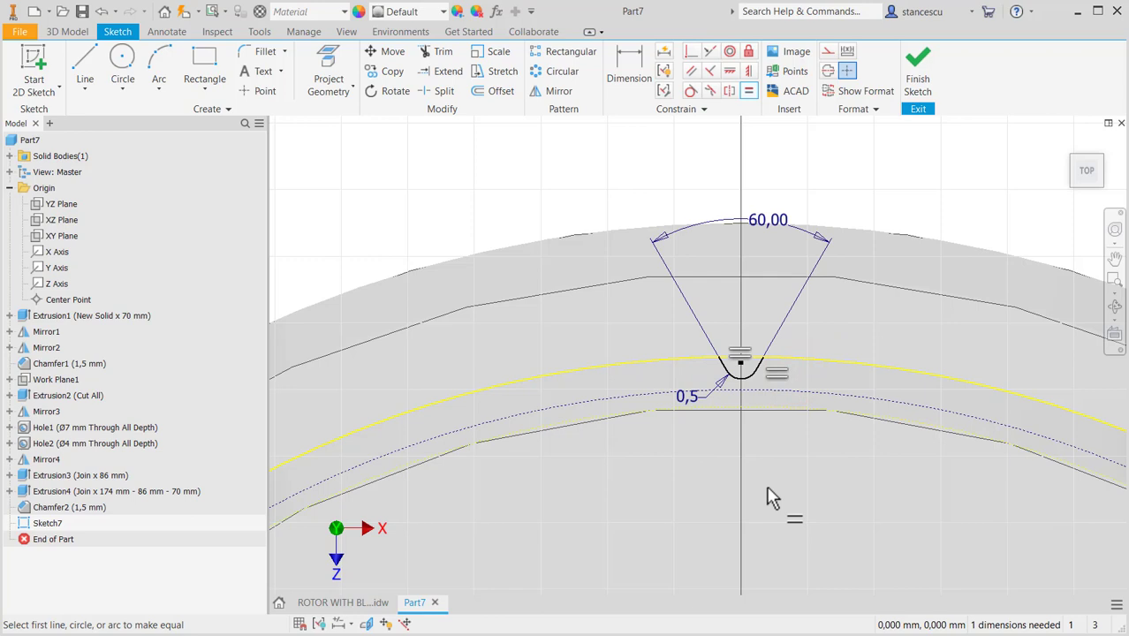
Step: Pull the root arc's centre deeper into the shaft and place a sketch point on each straight side of the groove
{"action": "key", "text": "Escape"}
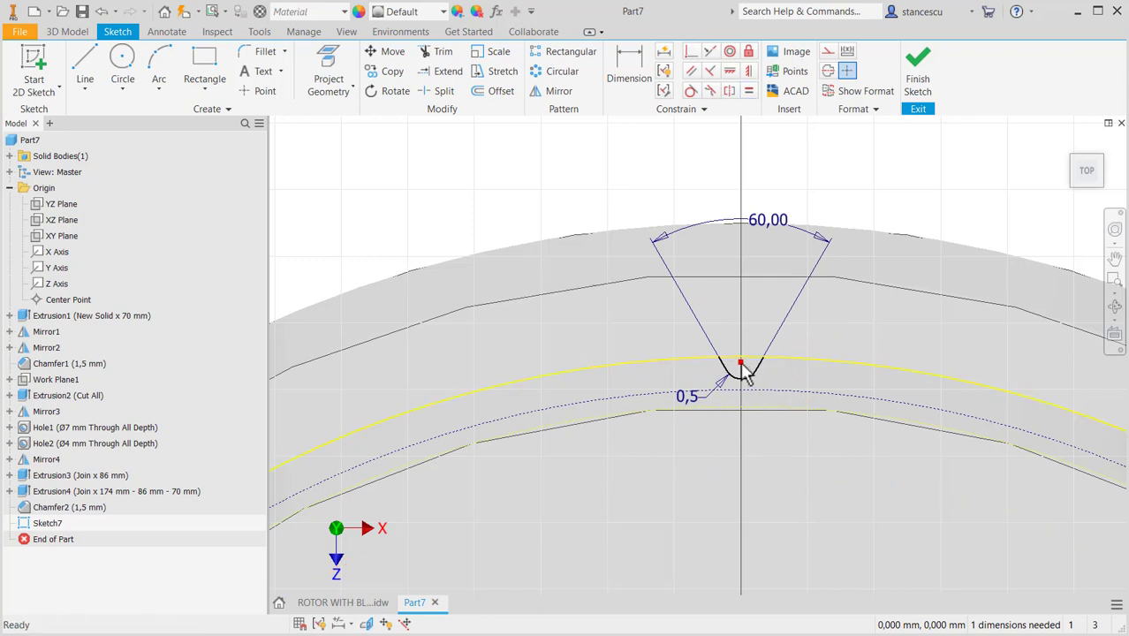
{"action": "left_click_drag", "start_coordinate": [743, 366], "coordinate": [741, 439]}
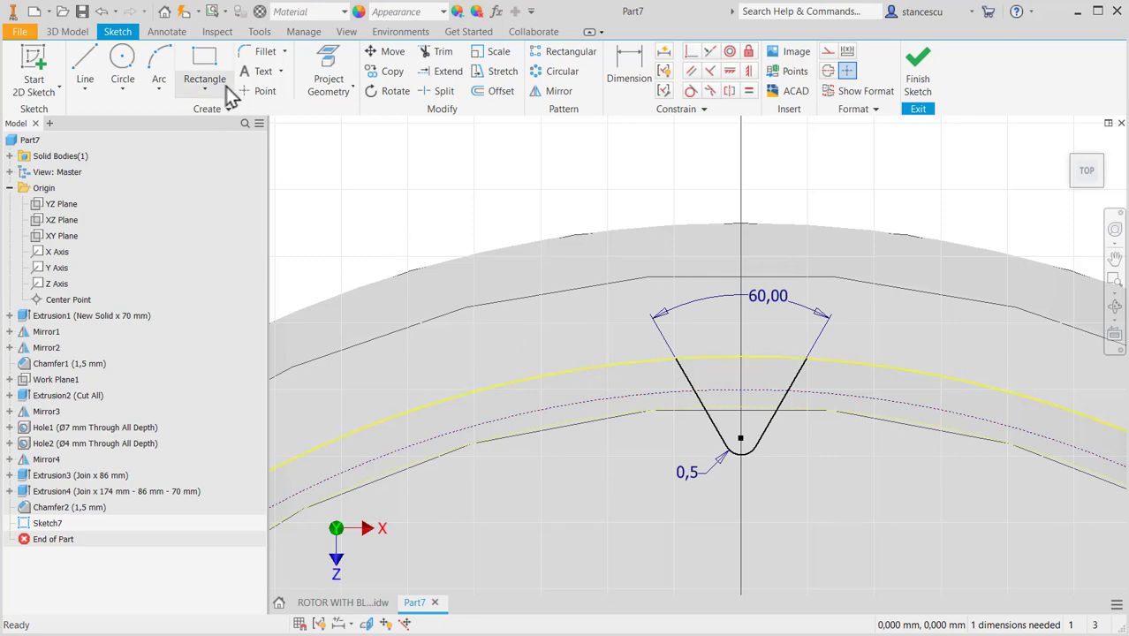
{"action": "left_click", "coordinate": [256, 91]}
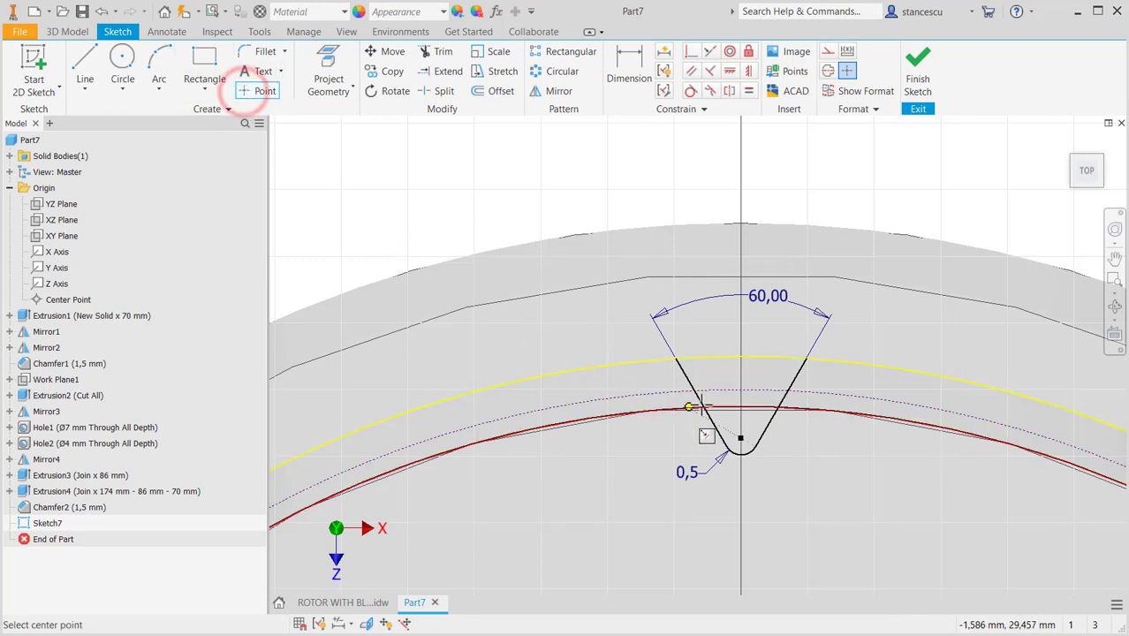
{"action": "left_click", "coordinate": [686, 372]}
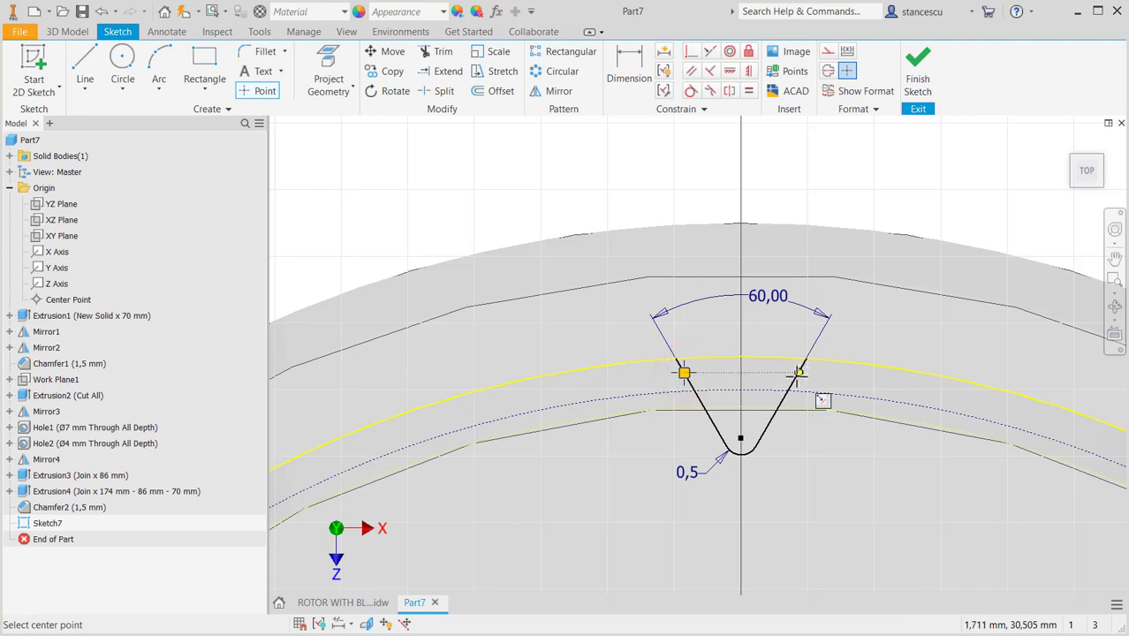
{"action": "left_click", "coordinate": [796, 377]}
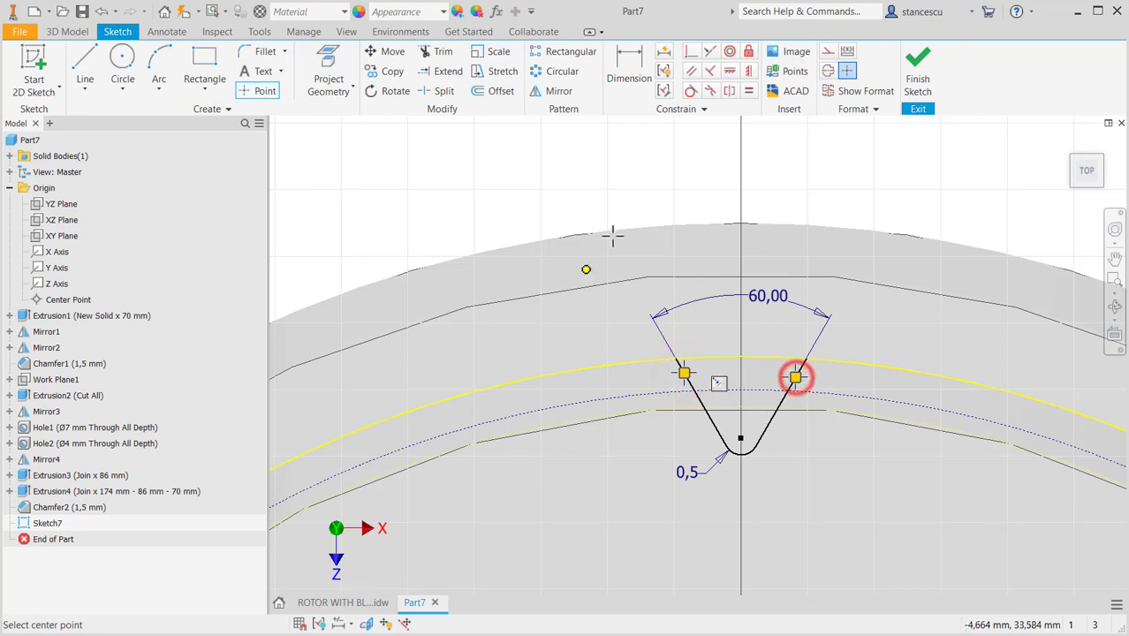
Step: Constrain both sketch points on the groove sides coincident with the dashed 60 mm construction circle
{"action": "left_click", "coordinate": [691, 53]}
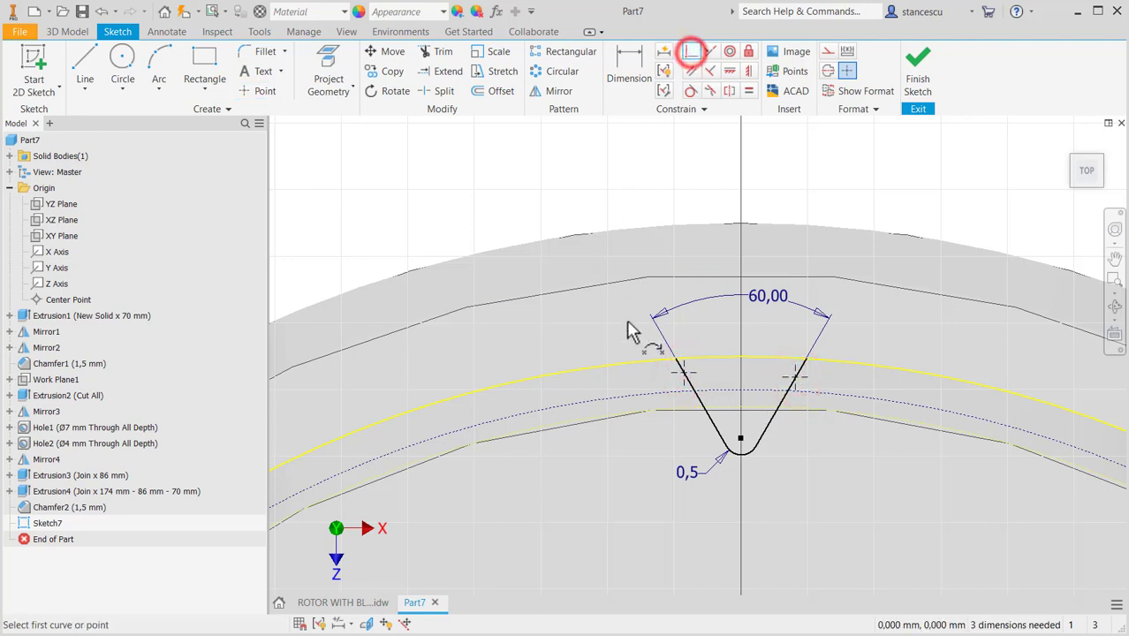
{"action": "left_click", "coordinate": [682, 373]}
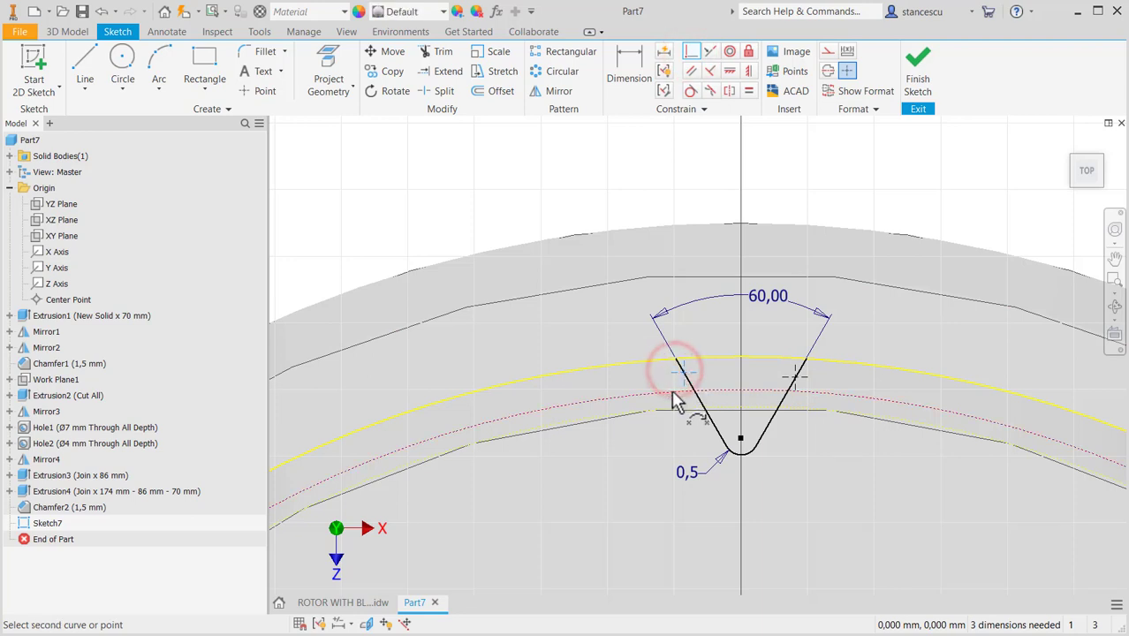
{"action": "left_click", "coordinate": [671, 391]}
{"action": "left_click", "coordinate": [800, 379]}
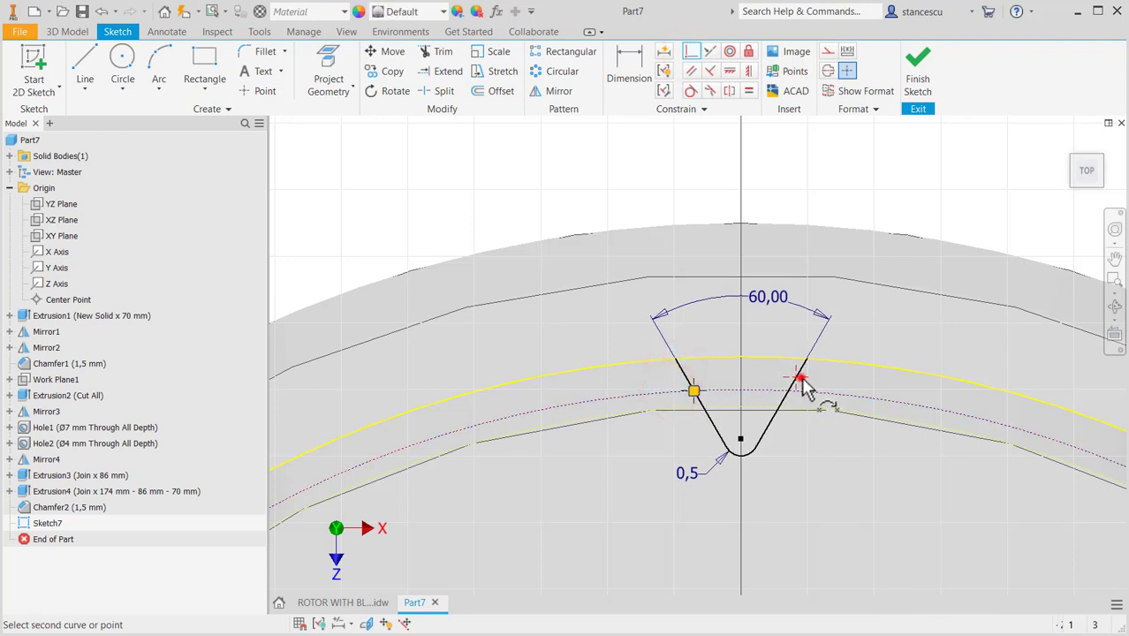
{"action": "left_click", "coordinate": [809, 393]}
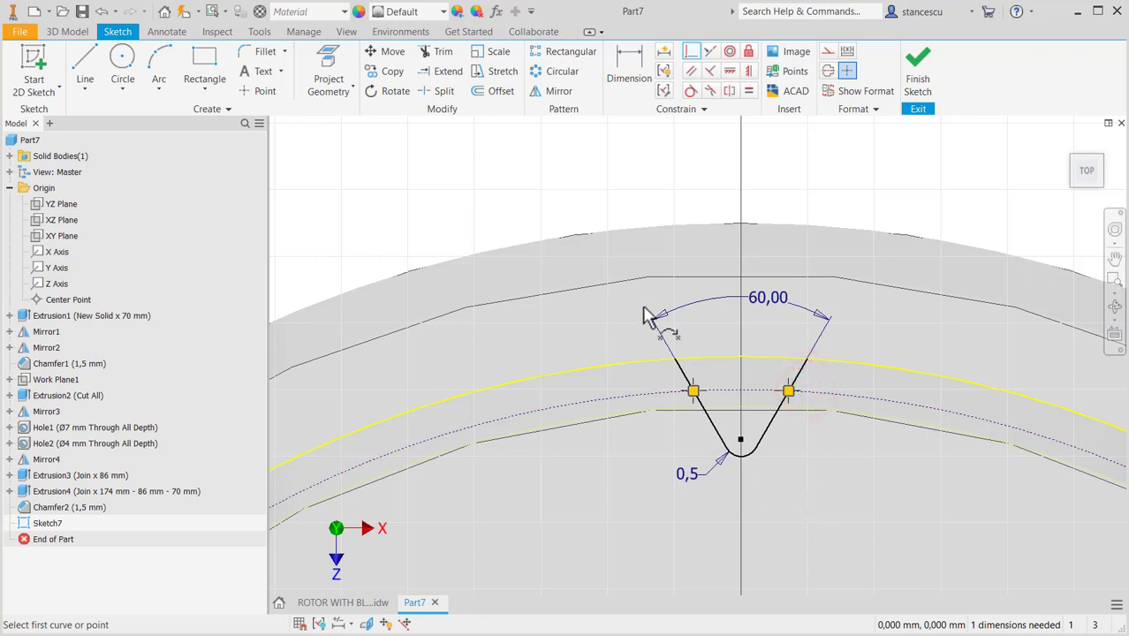
Step: Dimension the horizontal distance between the two points on the groove sides as 2.06 mm
{"action": "left_click", "coordinate": [631, 69]}
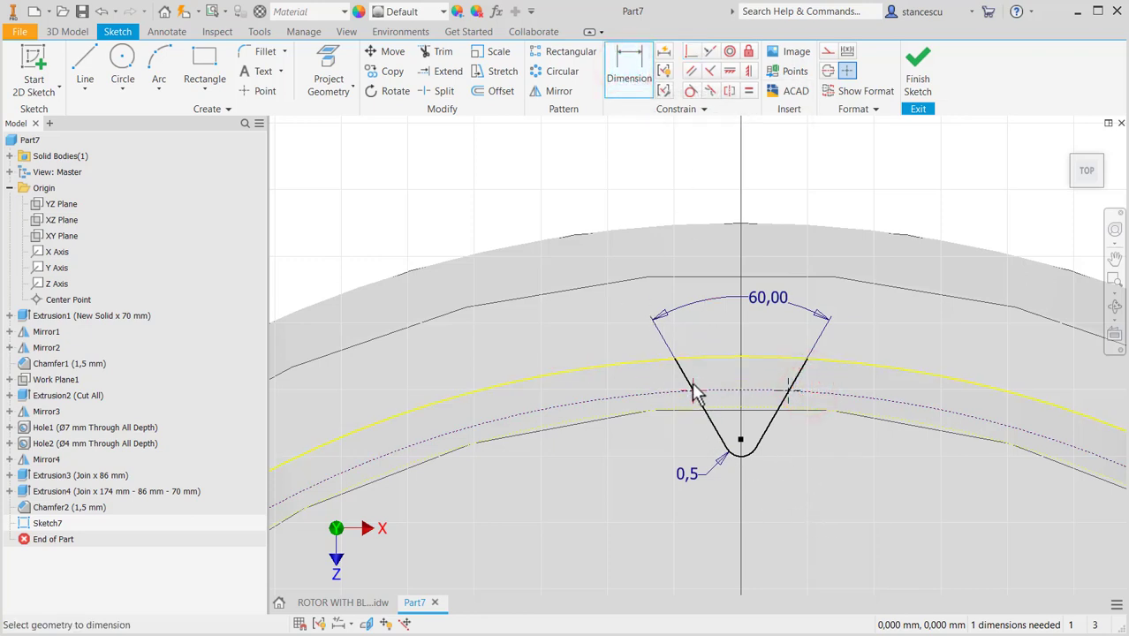
{"action": "left_click", "coordinate": [693, 390]}
{"action": "left_click", "coordinate": [787, 387]}
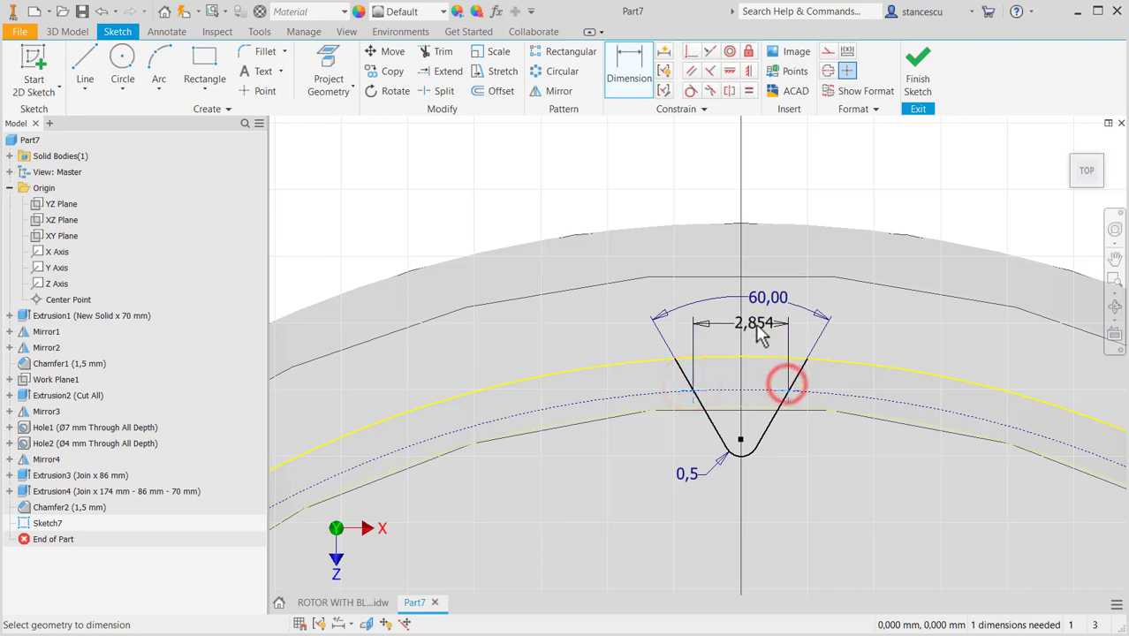
{"action": "left_click", "coordinate": [749, 332]}
{"action": "type", "text": "2.06"}
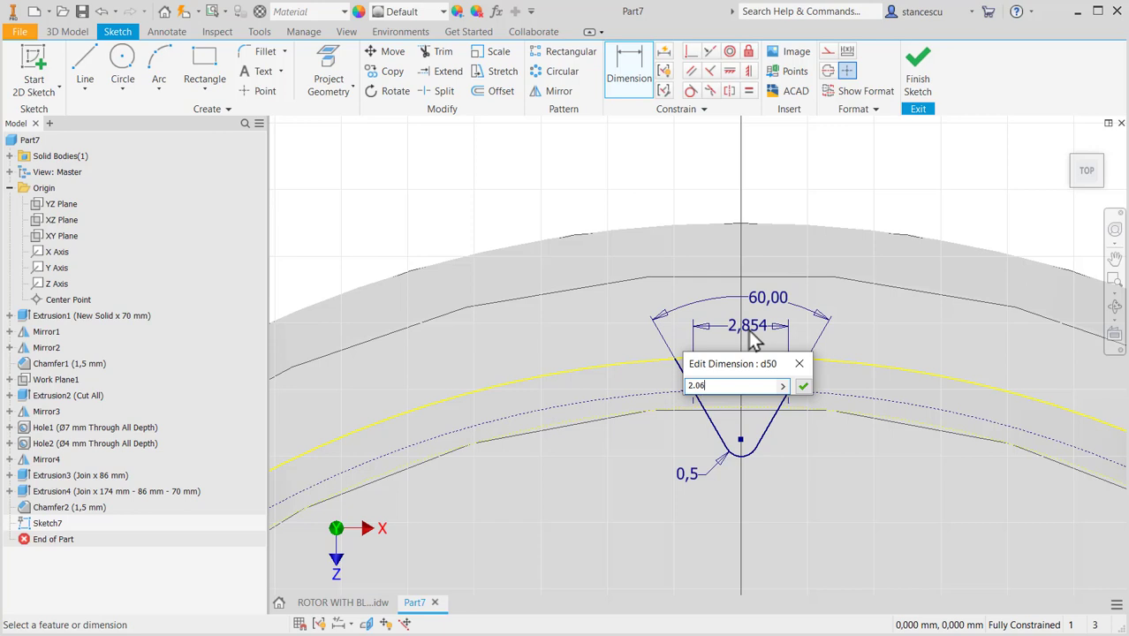
{"action": "key", "text": "Return"}
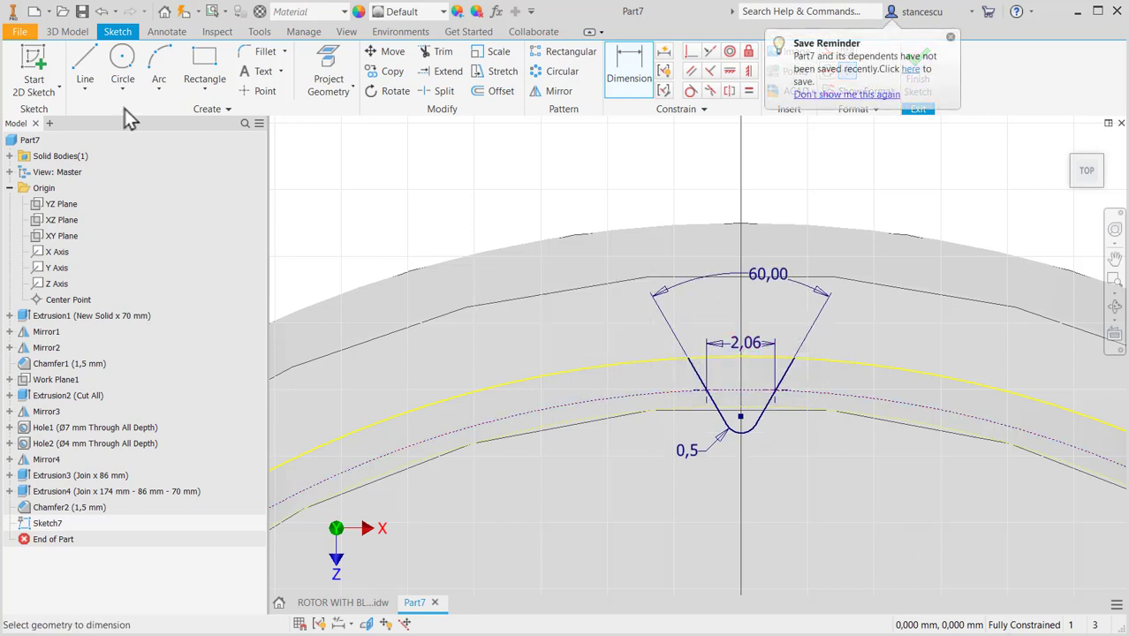
Step: Close the groove profile with a three-point arc along the shaft's outer circle between the side ends, and finish the sketch
{"action": "left_click", "coordinate": [161, 61]}
{"action": "left_click", "coordinate": [690, 357]}
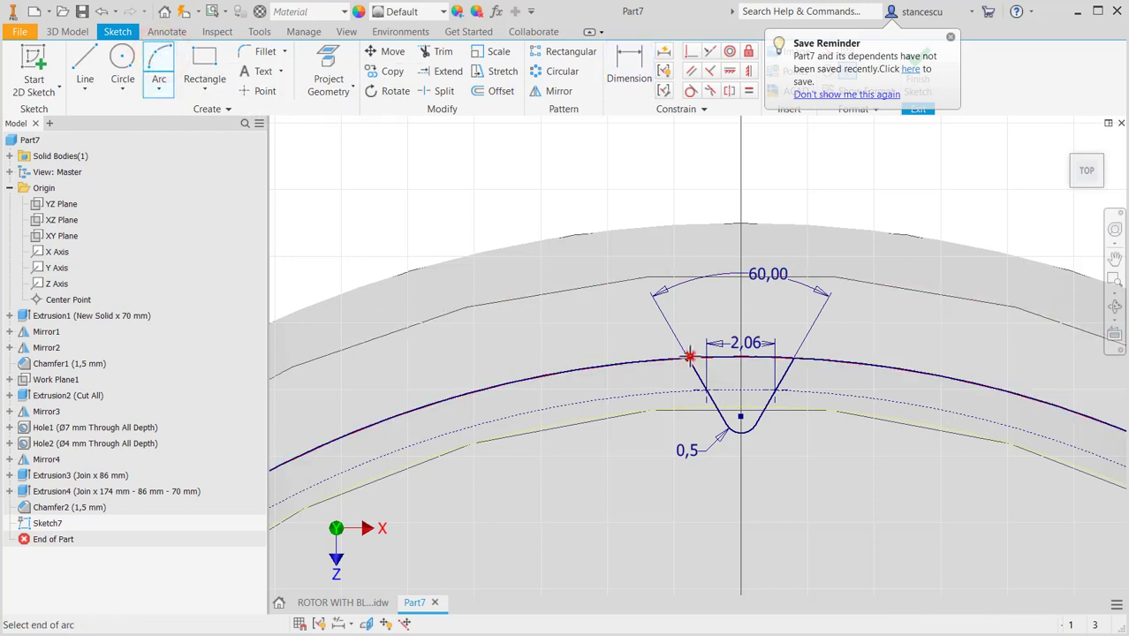
{"action": "left_click", "coordinate": [794, 358]}
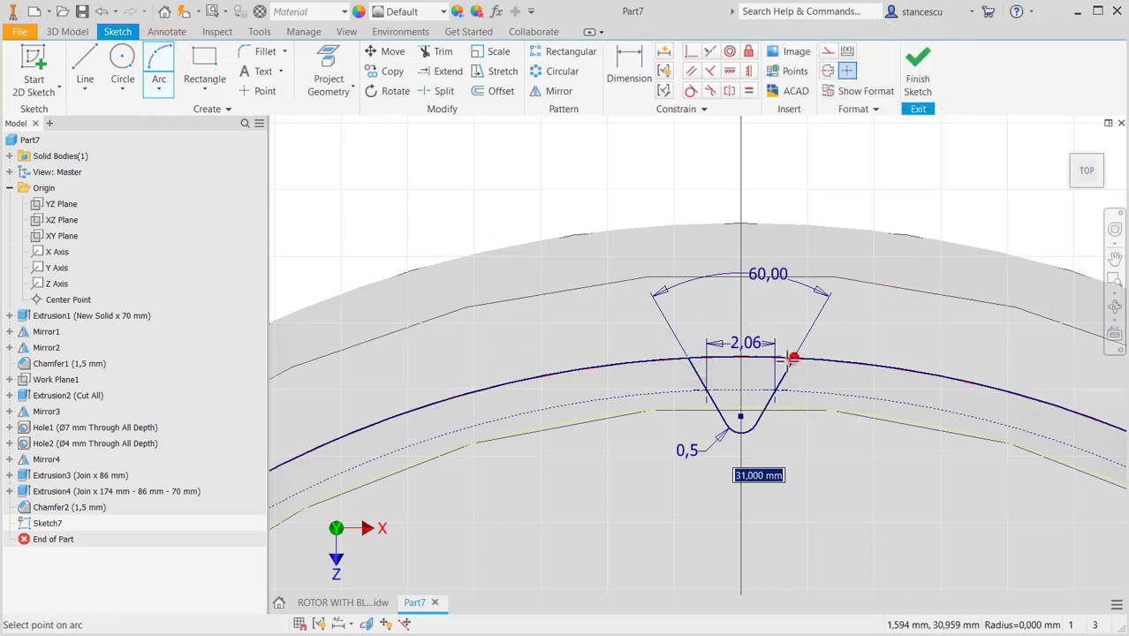
{"action": "left_click", "coordinate": [741, 356]}
{"action": "left_click", "coordinate": [918, 80]}
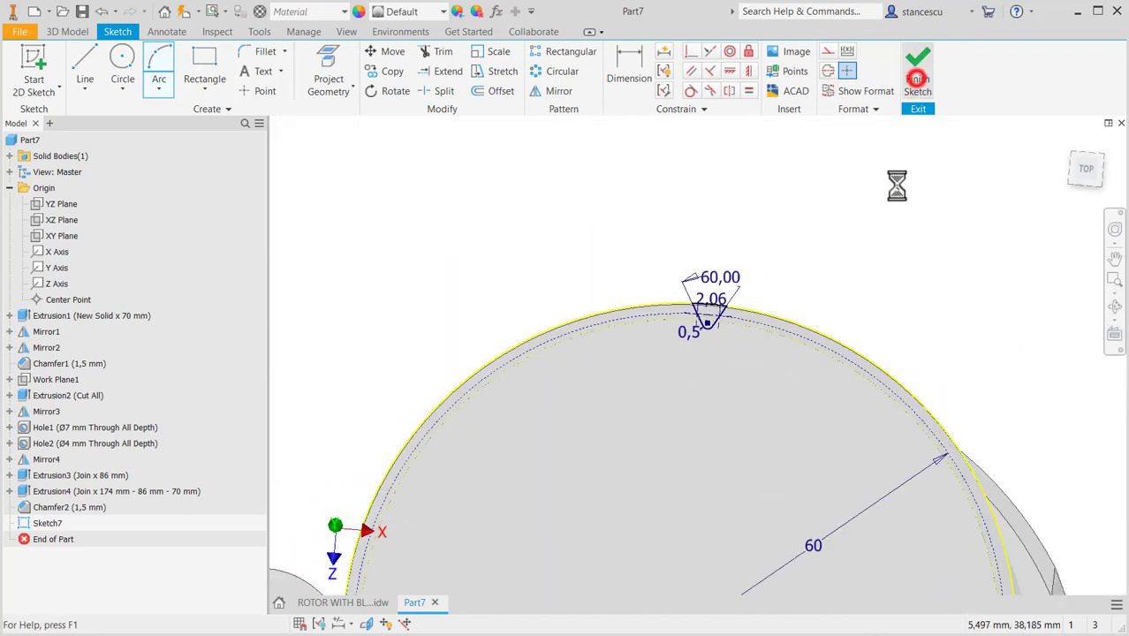
Step: Switch to the ROTOR WITH BLADES drawing and examine the length and run-out radius of the shaft grooves
{"action": "scroll", "coordinate": [762, 185], "scroll_direction": "up", "scroll_amount": 4}
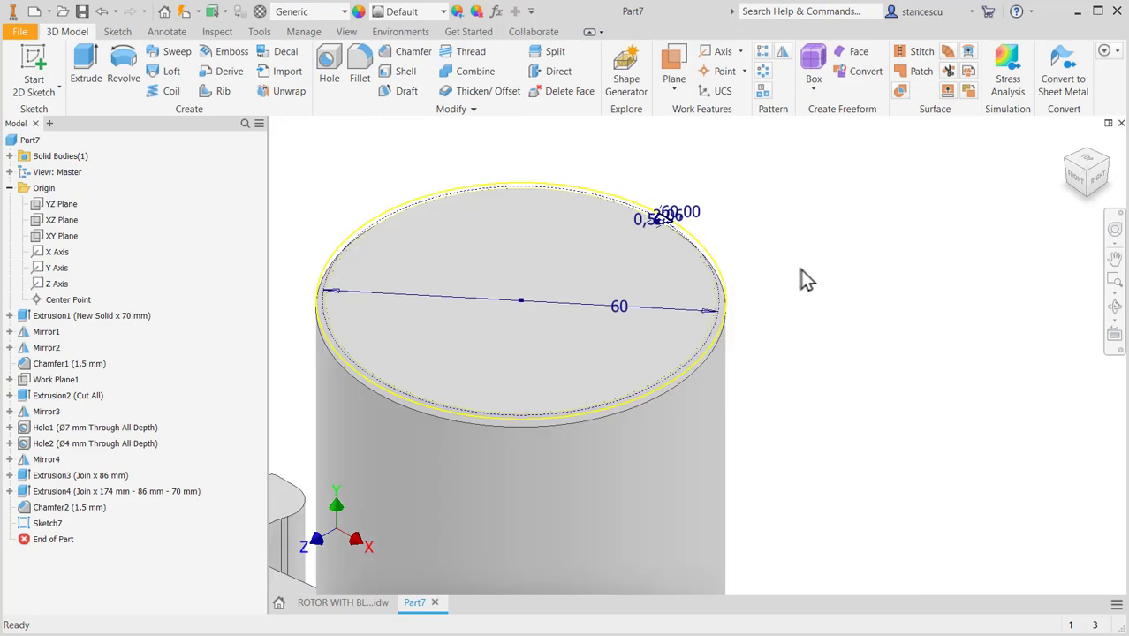
{"action": "middle_click_drag", "start_coordinate": [812, 369], "coordinate": [694, 325], "text": "shift"}
{"action": "scroll", "coordinate": [694, 278], "scroll_direction": "up", "scroll_amount": 3}
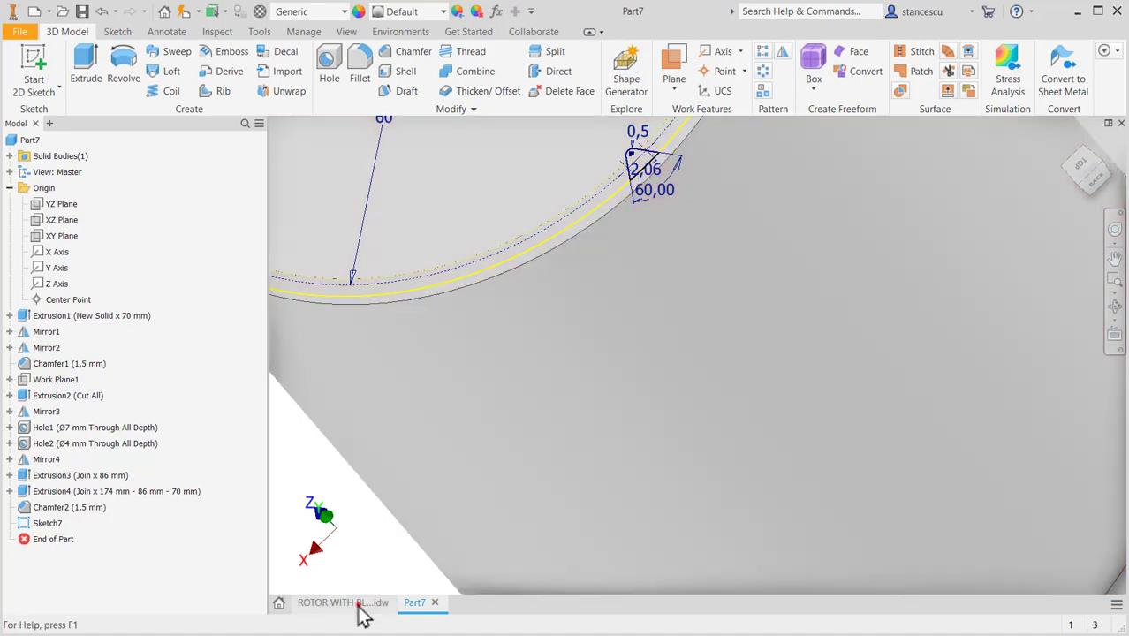
{"action": "left_click", "coordinate": [358, 604]}
{"action": "scroll", "coordinate": [828, 258], "scroll_direction": "down", "scroll_amount": 4}
{"action": "middle_click_drag", "start_coordinate": [814, 275], "coordinate": [776, 590]}
{"action": "middle_click_drag", "start_coordinate": [765, 318], "coordinate": [748, 610]}
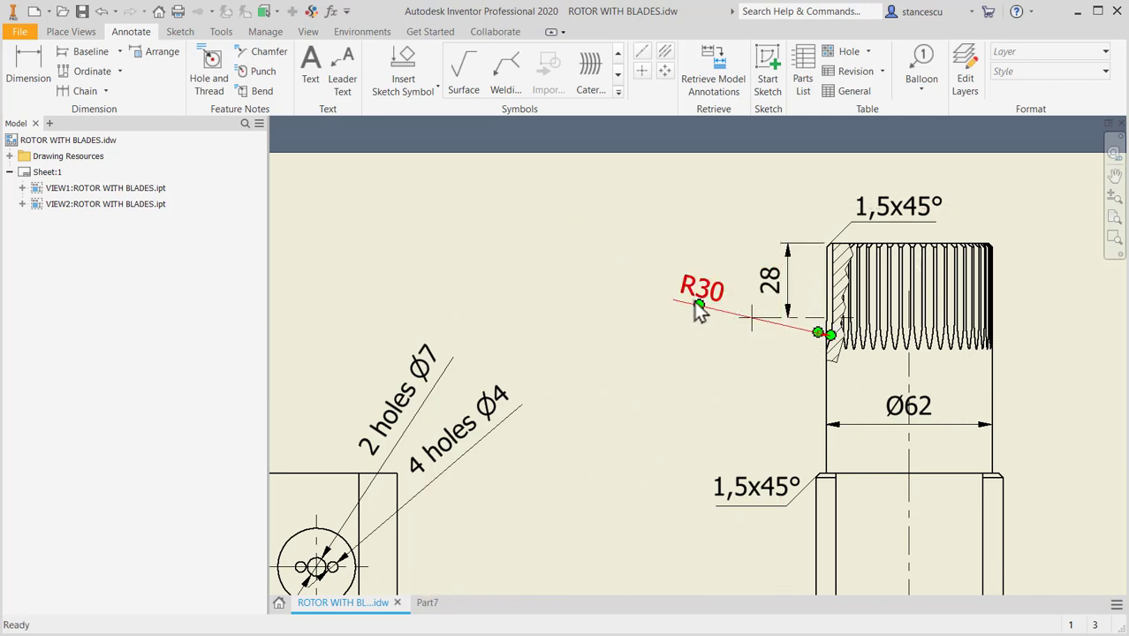
Step: Return to Part7 and extrude the groove profile as a cut 28 mm down into the shaft
{"action": "left_click", "coordinate": [427, 604]}
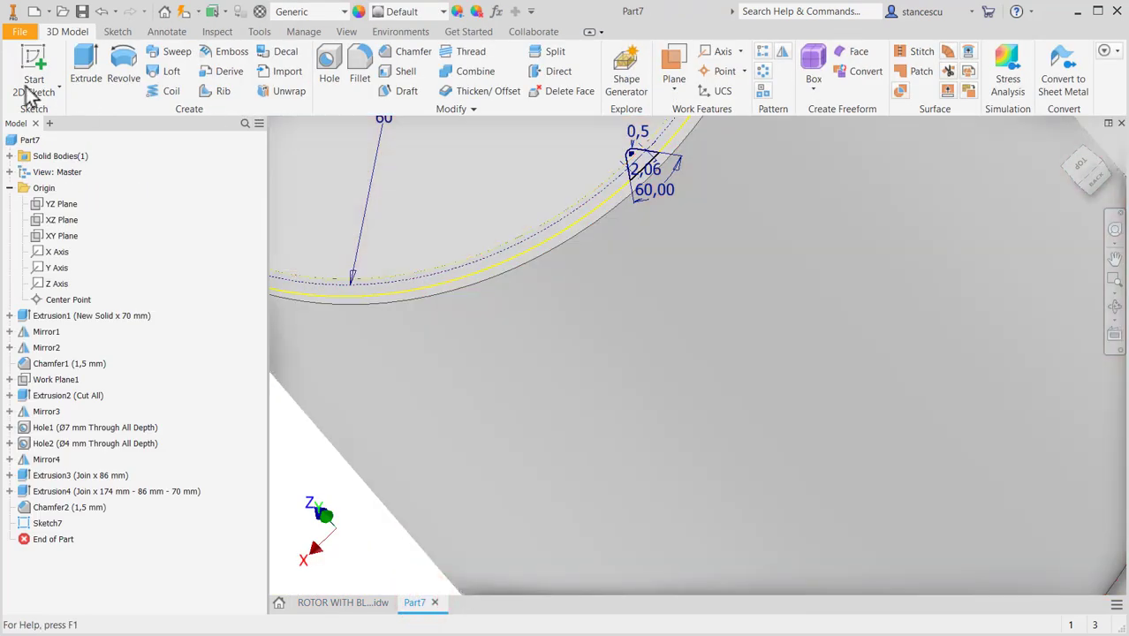
{"action": "left_click", "coordinate": [86, 71]}
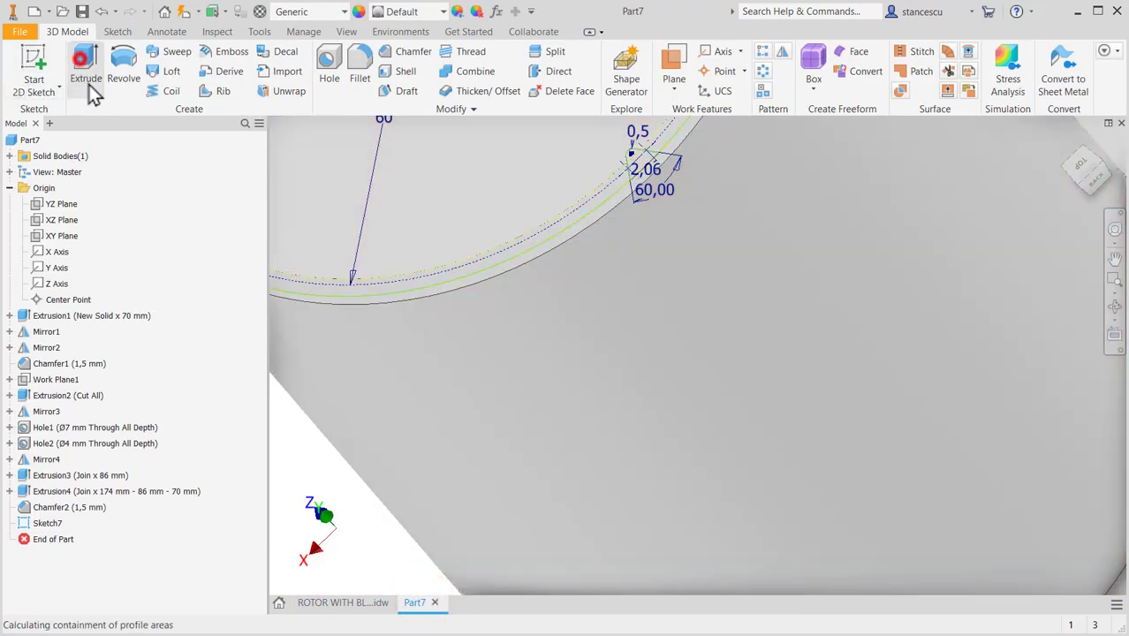
{"action": "scroll", "coordinate": [641, 168], "scroll_direction": "up", "scroll_amount": 2}
{"action": "left_click", "coordinate": [634, 171]}
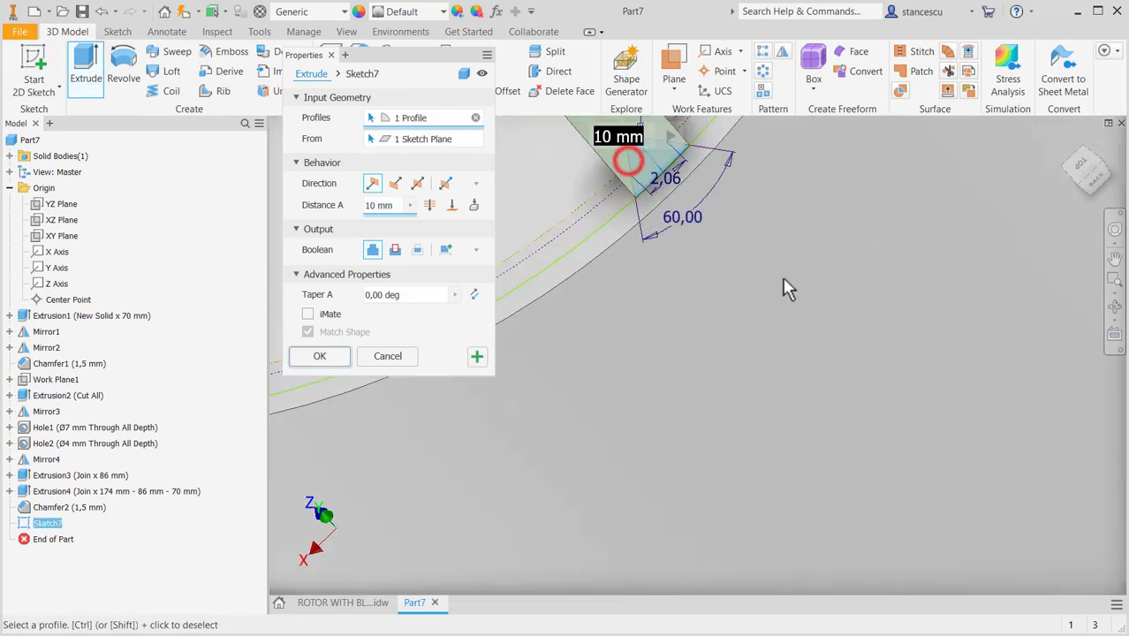
{"action": "middle_click_drag", "start_coordinate": [588, 361], "coordinate": [827, 625], "text": "shift"}
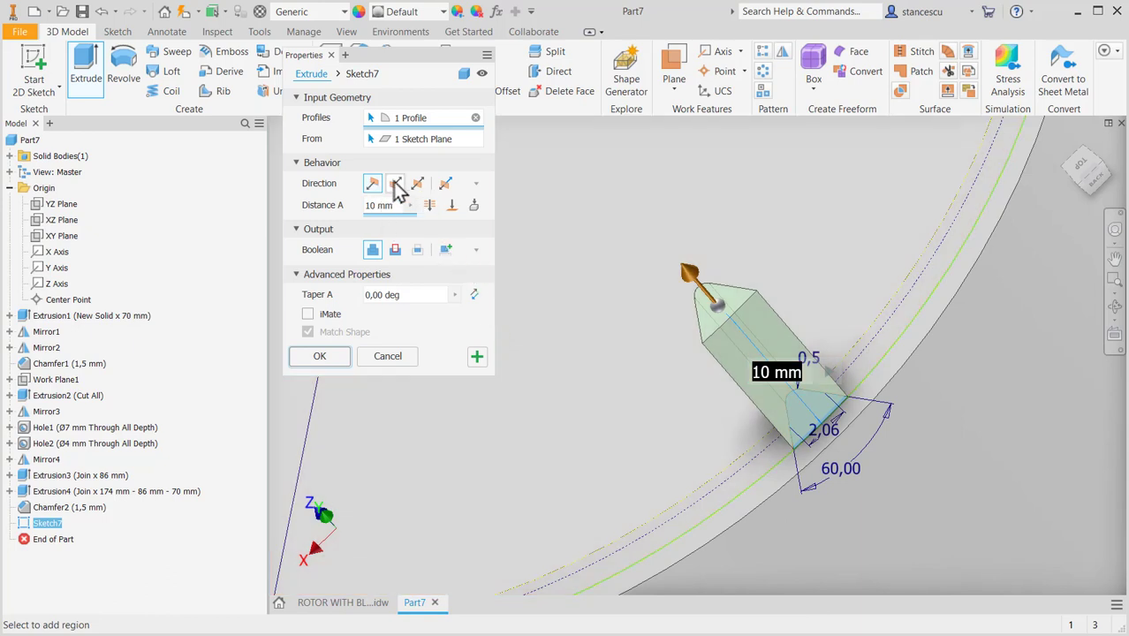
{"action": "left_click", "coordinate": [396, 250]}
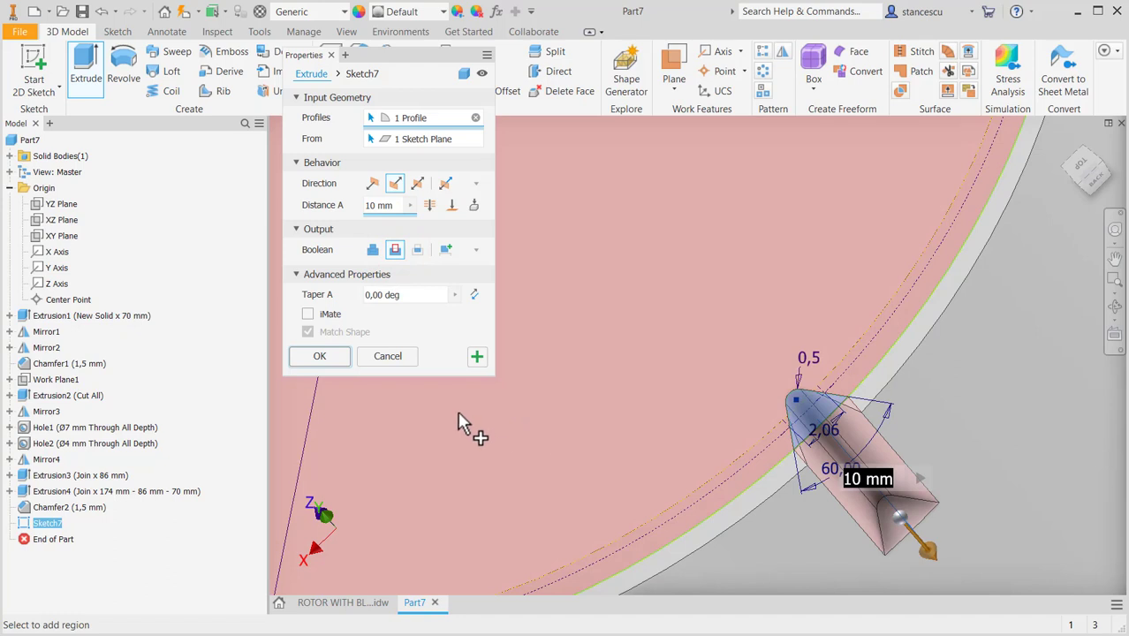
{"action": "type", "text": "28"}
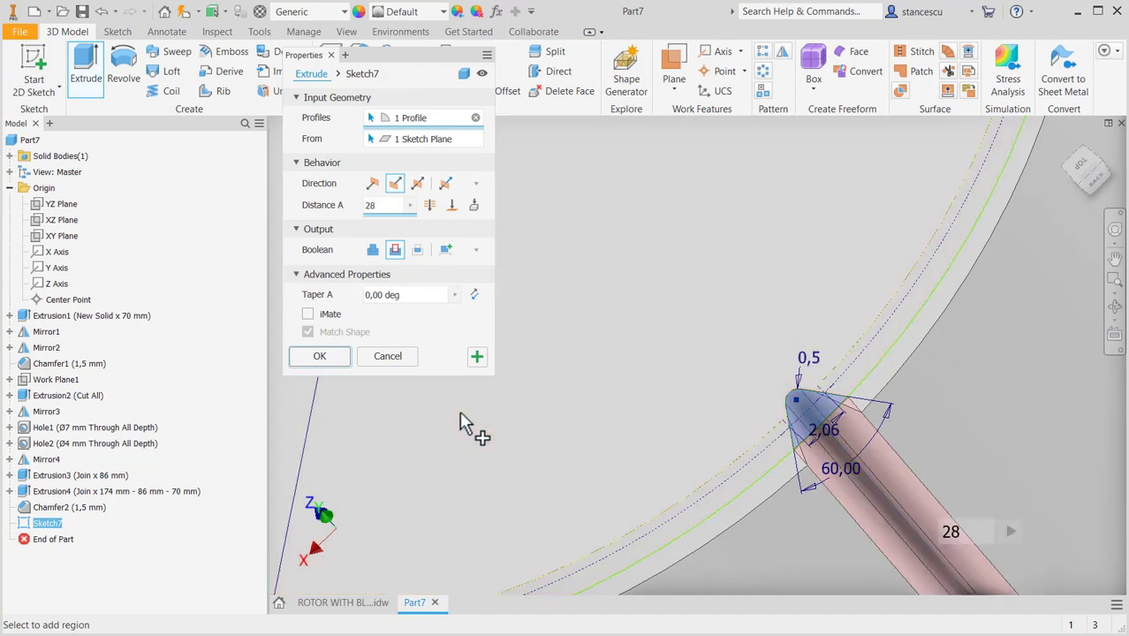
{"action": "key", "text": "Return"}
{"action": "scroll", "coordinate": [610, 424], "scroll_direction": "up", "scroll_amount": 2}
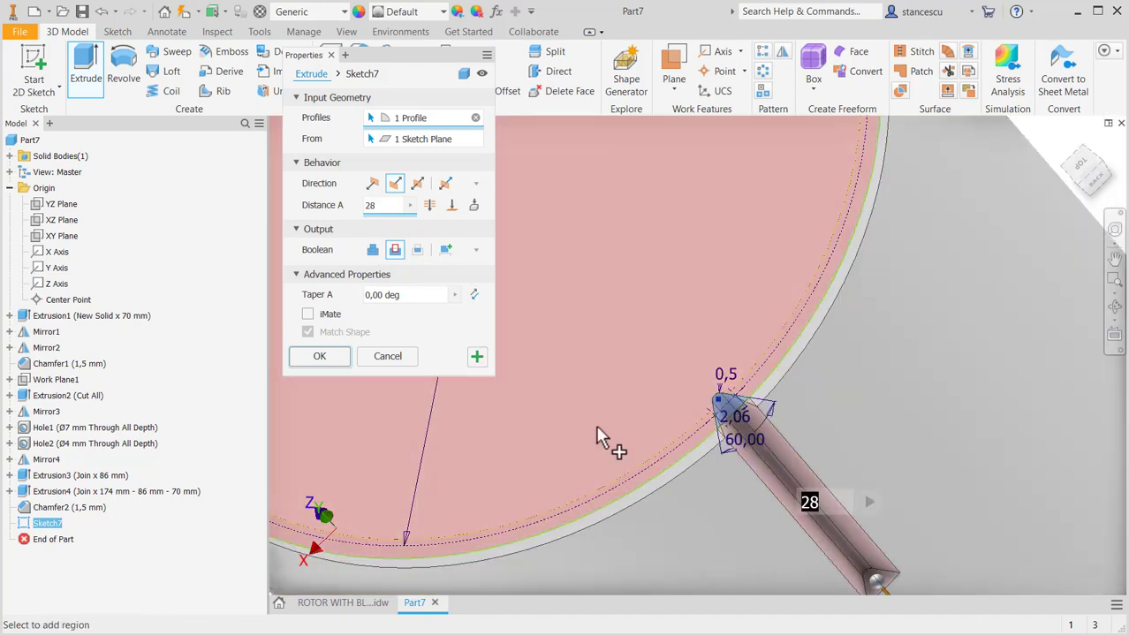
{"action": "left_click", "coordinate": [321, 357]}
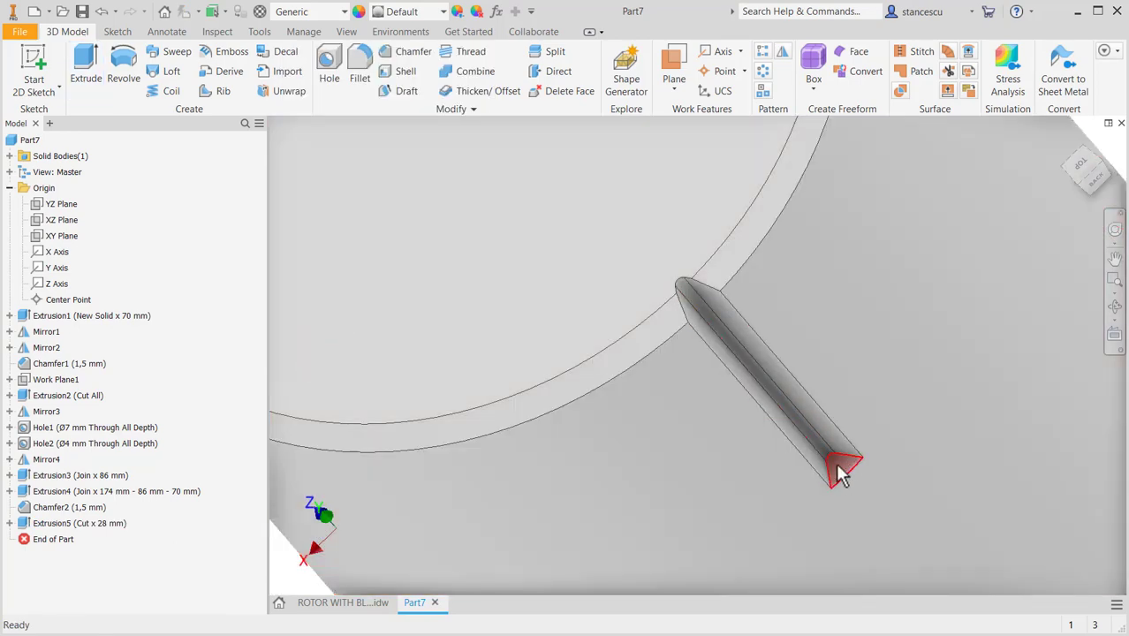
Step: Start a new sketch on the triangular end face of the groove cut
{"action": "left_click", "coordinate": [840, 474]}
{"action": "left_click", "coordinate": [934, 456]}
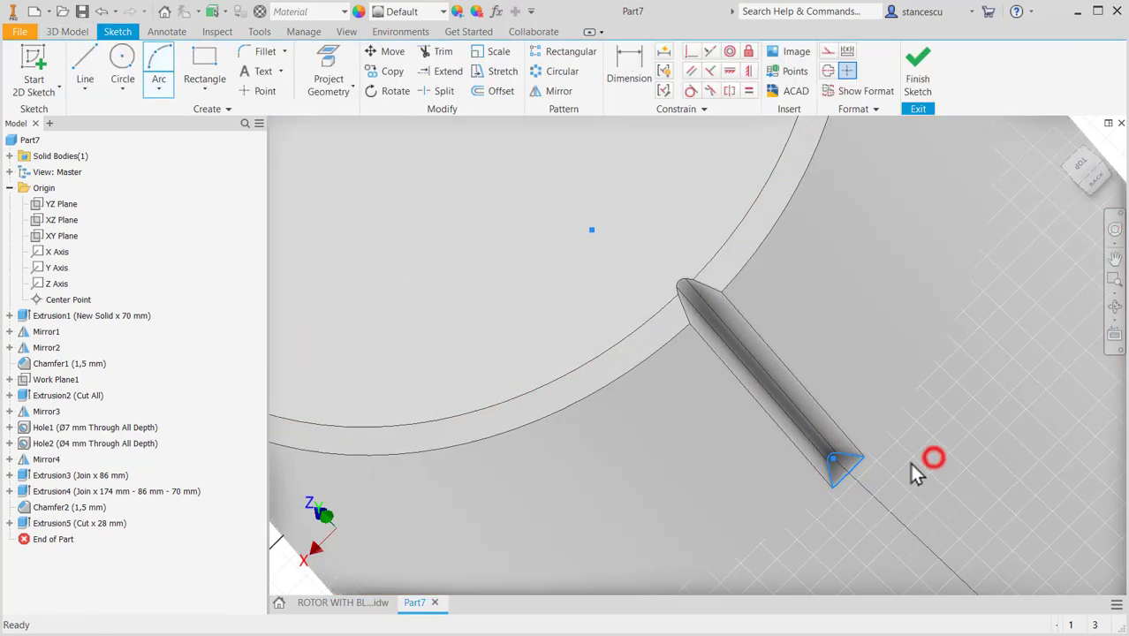
{"action": "middle_click_drag", "start_coordinate": [966, 409], "coordinate": [744, 449]}
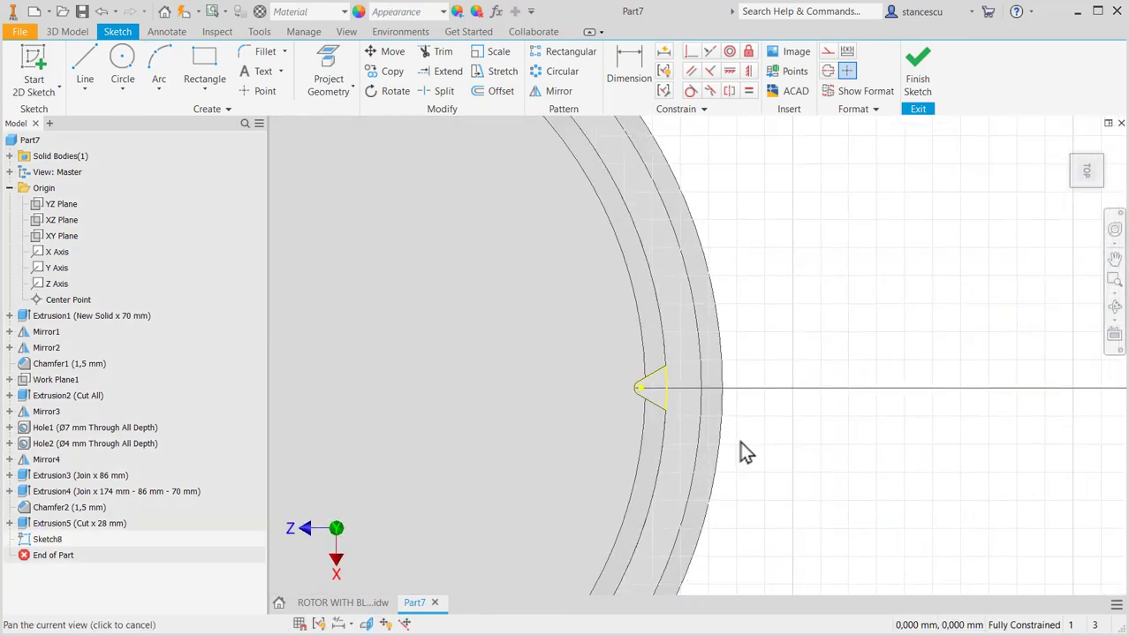
Step: Draw a centerline about 3.2 mm long outside the shaft, parallel to the X axis and aligned with the groove's two outer corners
{"action": "left_click", "coordinate": [88, 68]}
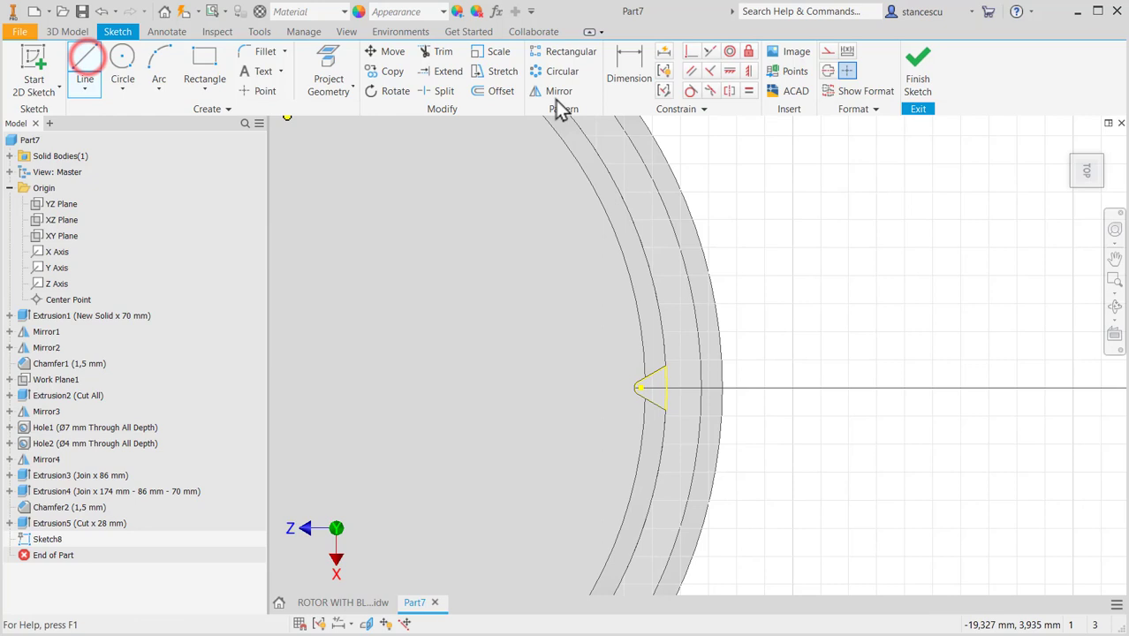
{"action": "left_click", "coordinate": [828, 72]}
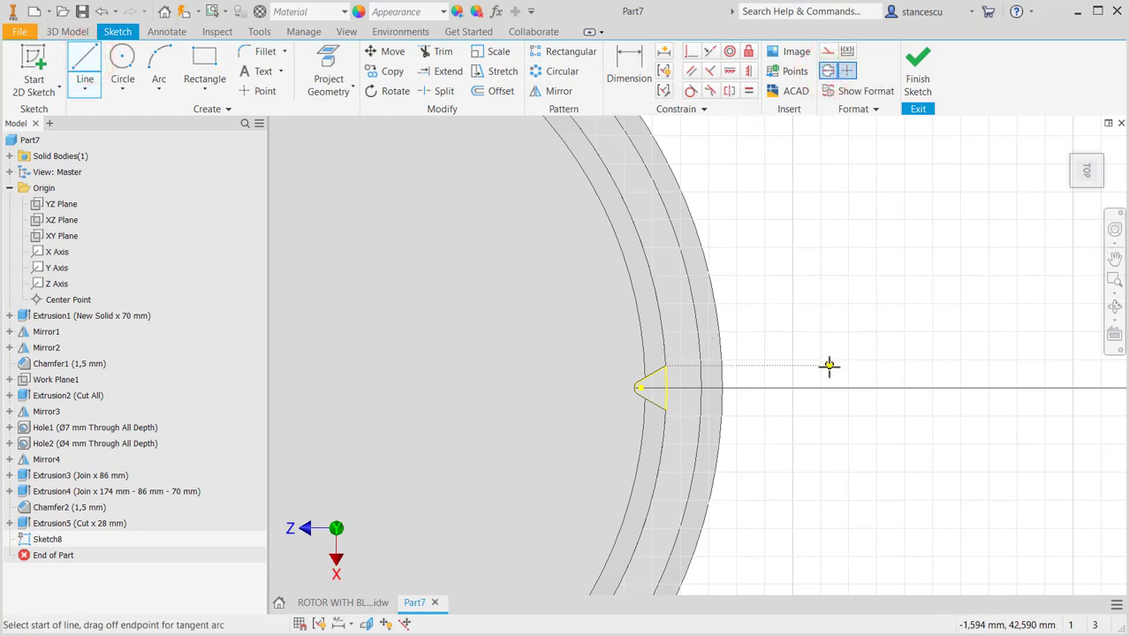
{"action": "left_click", "coordinate": [829, 365]}
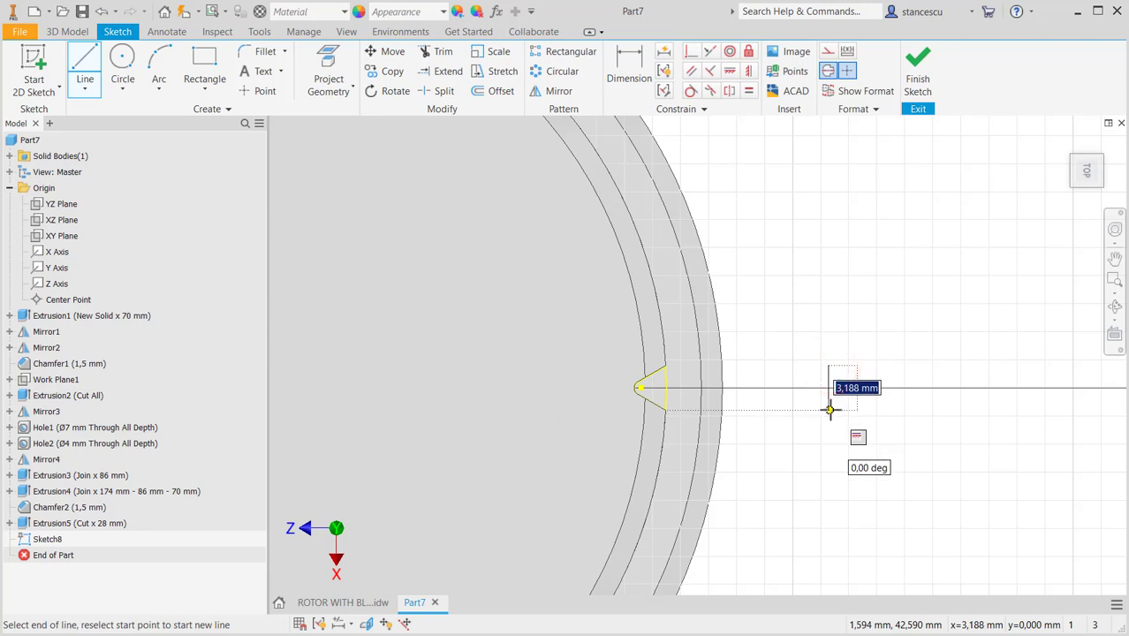
{"action": "left_click", "coordinate": [829, 410]}
{"action": "key", "text": "Escape"}
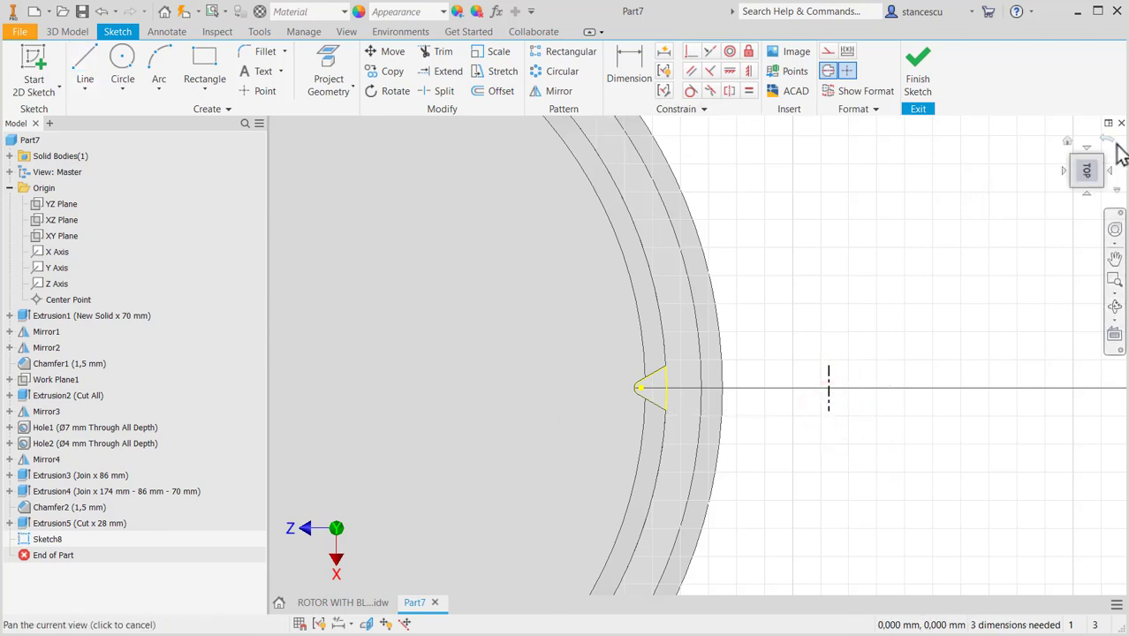
{"action": "left_click", "coordinate": [1110, 142]}
{"action": "scroll", "coordinate": [734, 265], "scroll_direction": "down", "scroll_amount": 5}
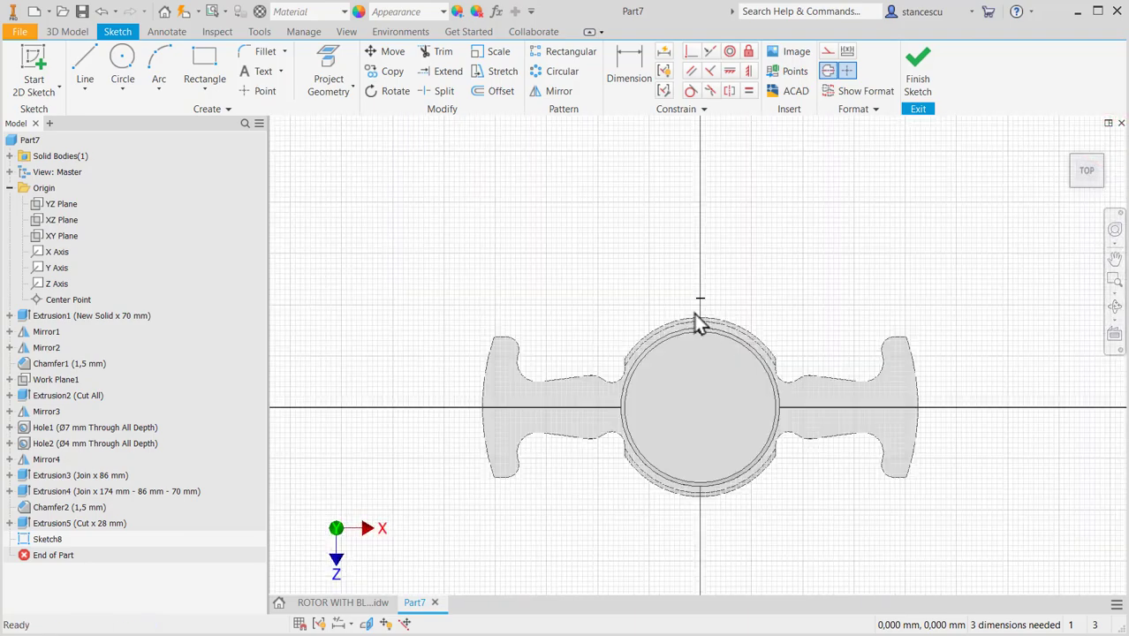
{"action": "scroll", "coordinate": [756, 298], "scroll_direction": "down", "scroll_amount": 3}
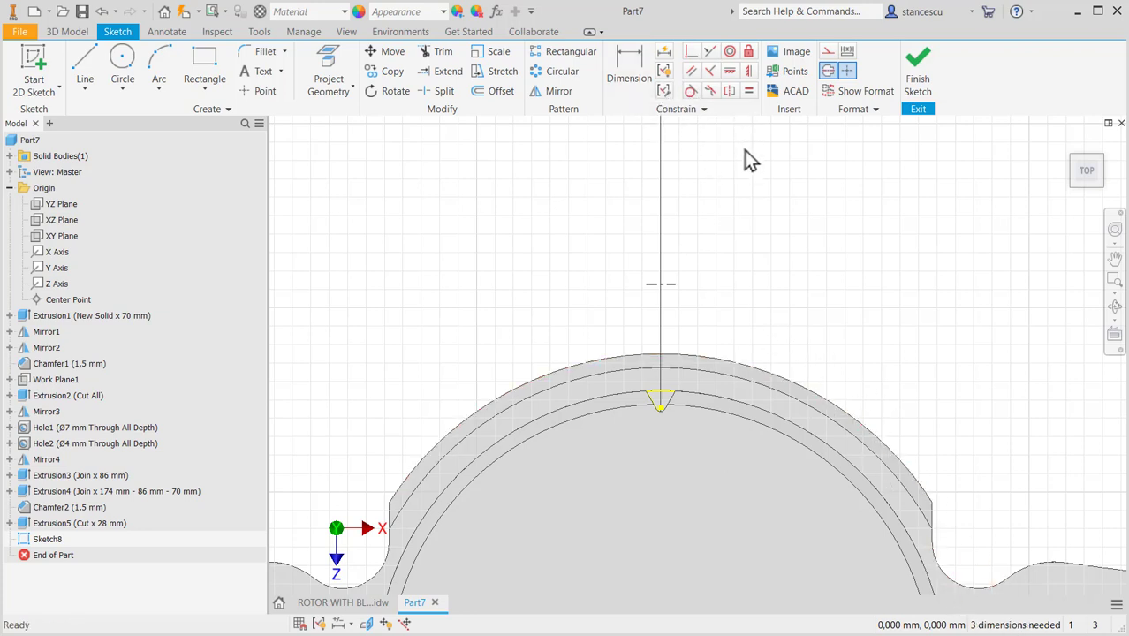
Step: Align both endpoints of the centerline vertically with the groove's two outer corners
{"action": "left_click", "coordinate": [748, 72]}
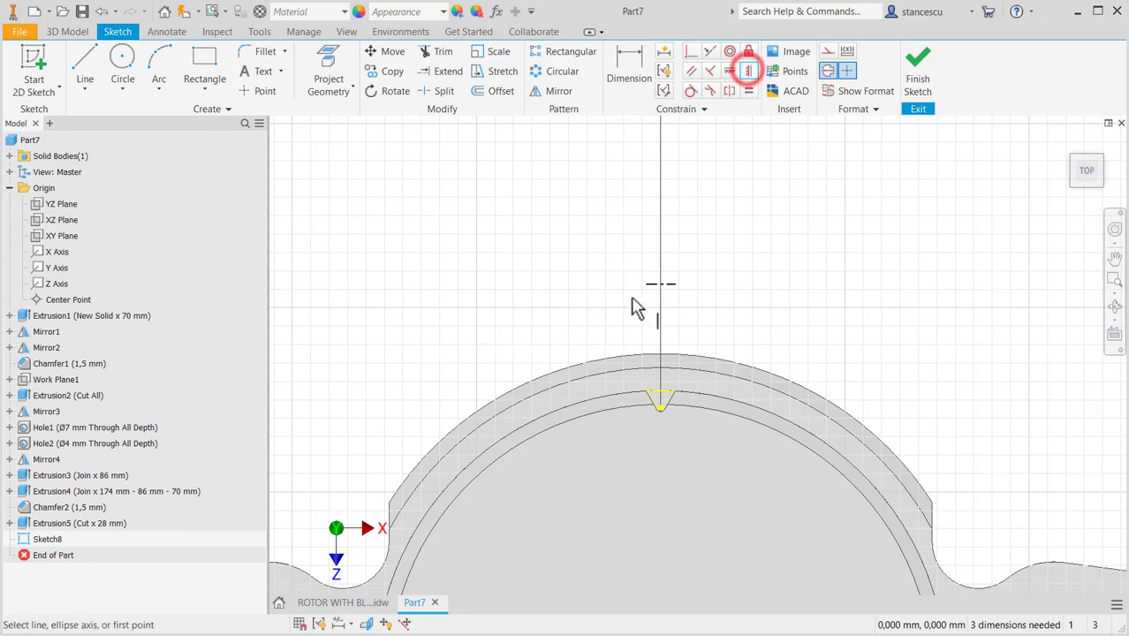
{"action": "left_click", "coordinate": [645, 284]}
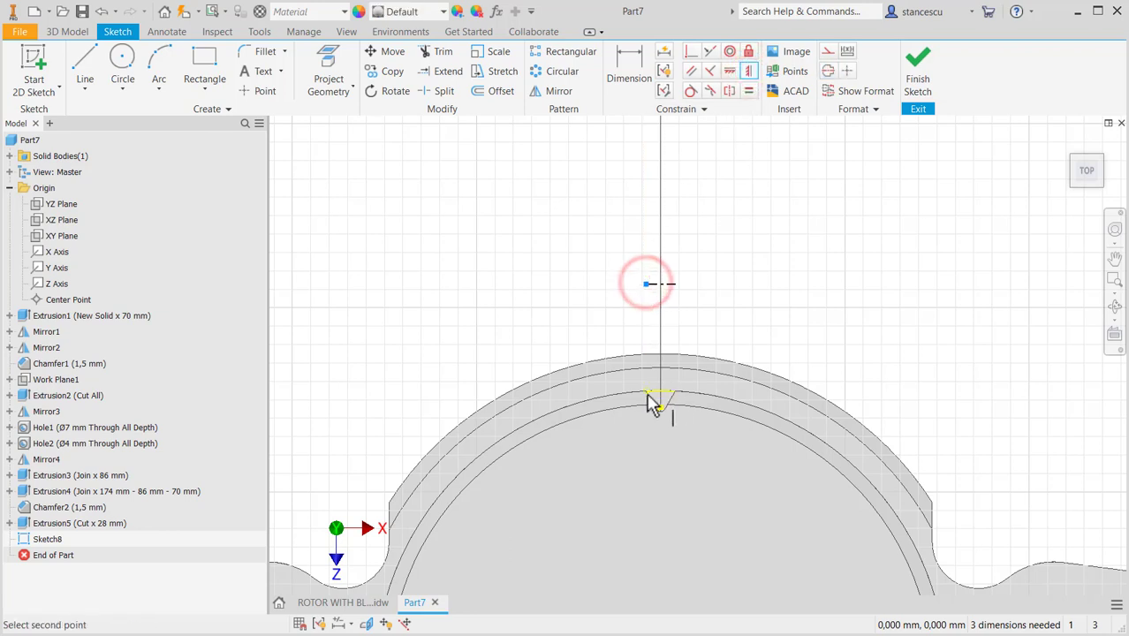
{"action": "left_click", "coordinate": [676, 283]}
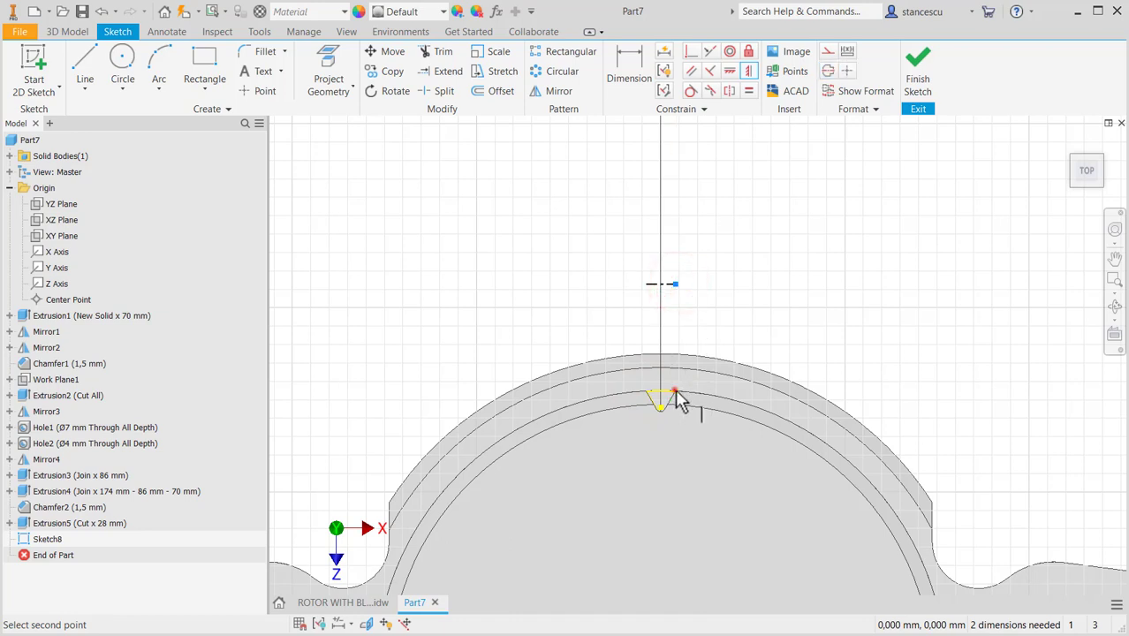
{"action": "left_click", "coordinate": [675, 392]}
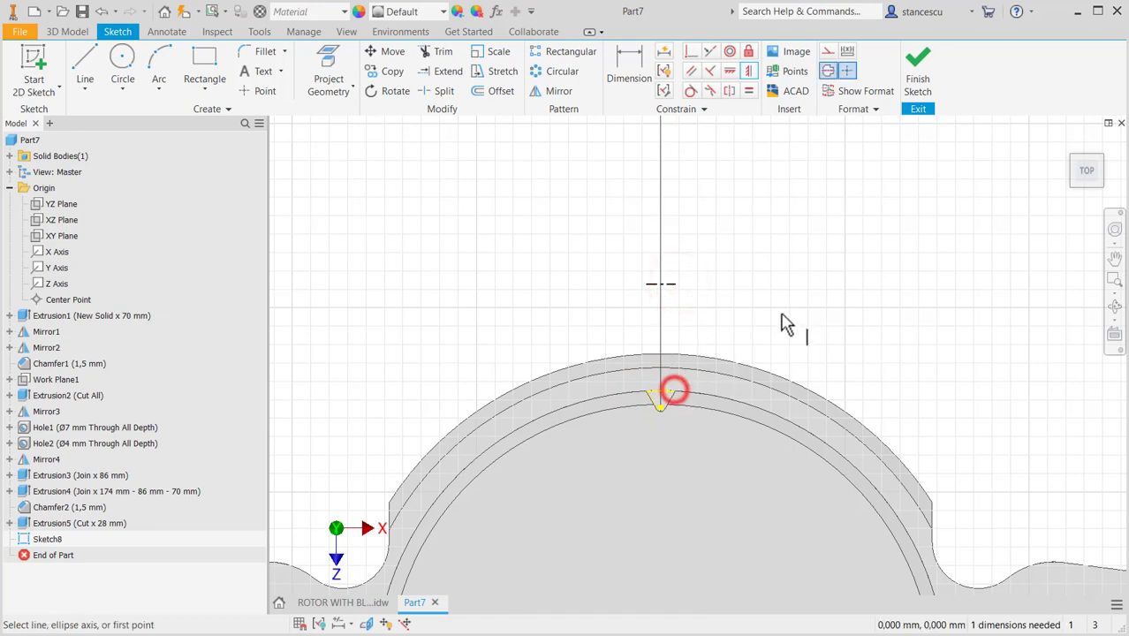
Step: Dimension the centerline 30 mm from the bottom of the groove's rounded tip as a plain linear distance, and finish the sketch
{"action": "left_click", "coordinate": [640, 73]}
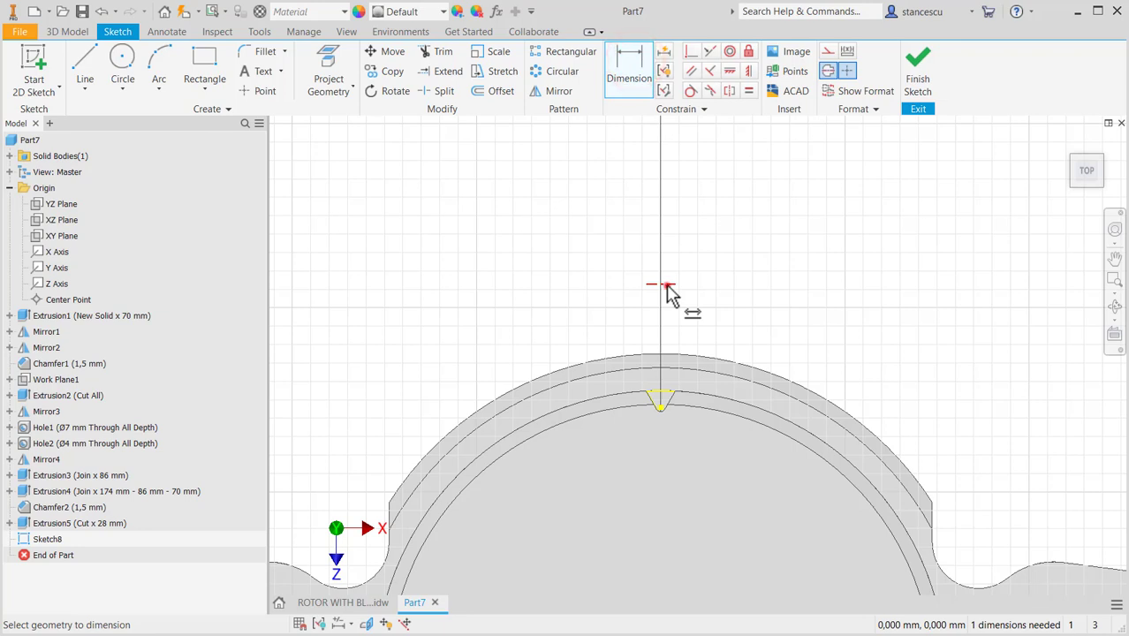
{"action": "left_click", "coordinate": [665, 285]}
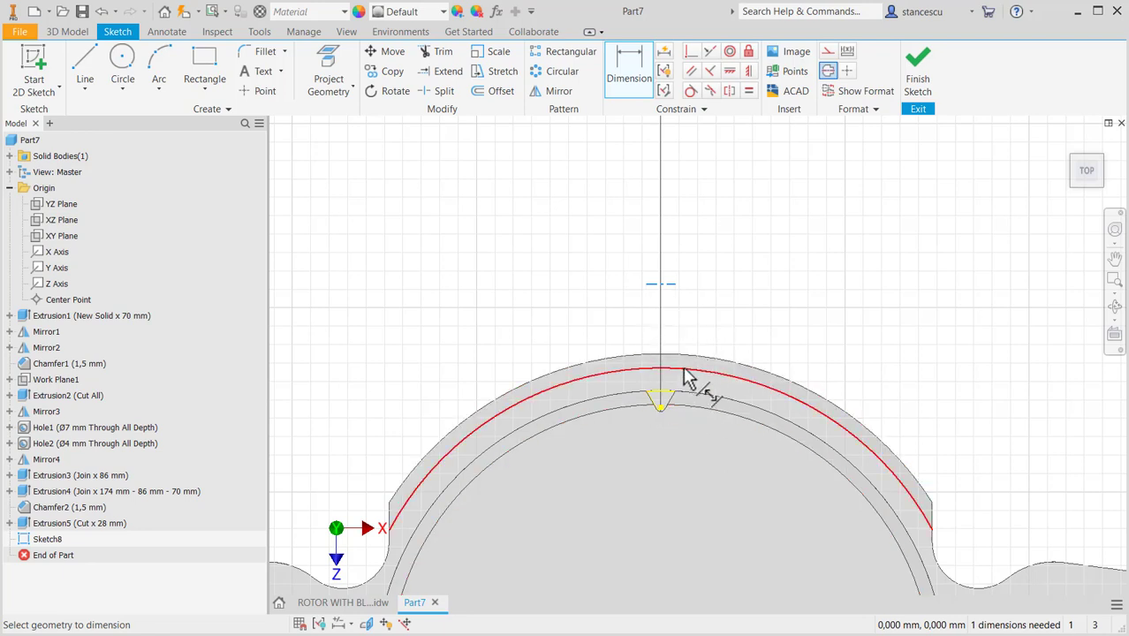
{"action": "scroll", "coordinate": [687, 378], "scroll_direction": "down", "scroll_amount": 3}
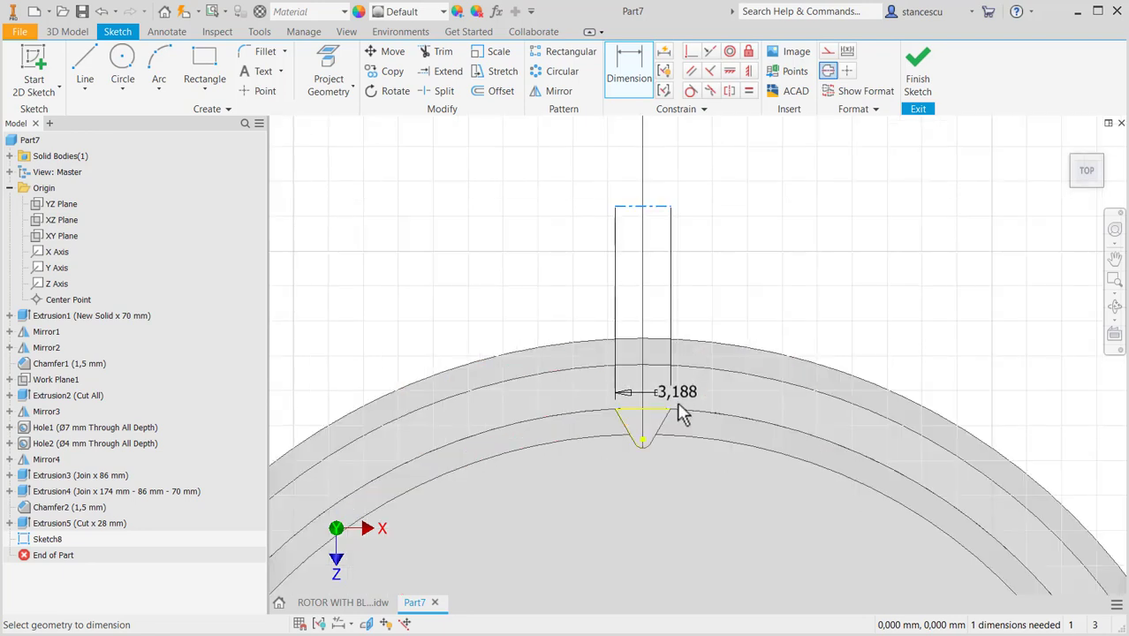
{"action": "left_click", "coordinate": [644, 449]}
{"action": "right_click", "coordinate": [775, 298]}
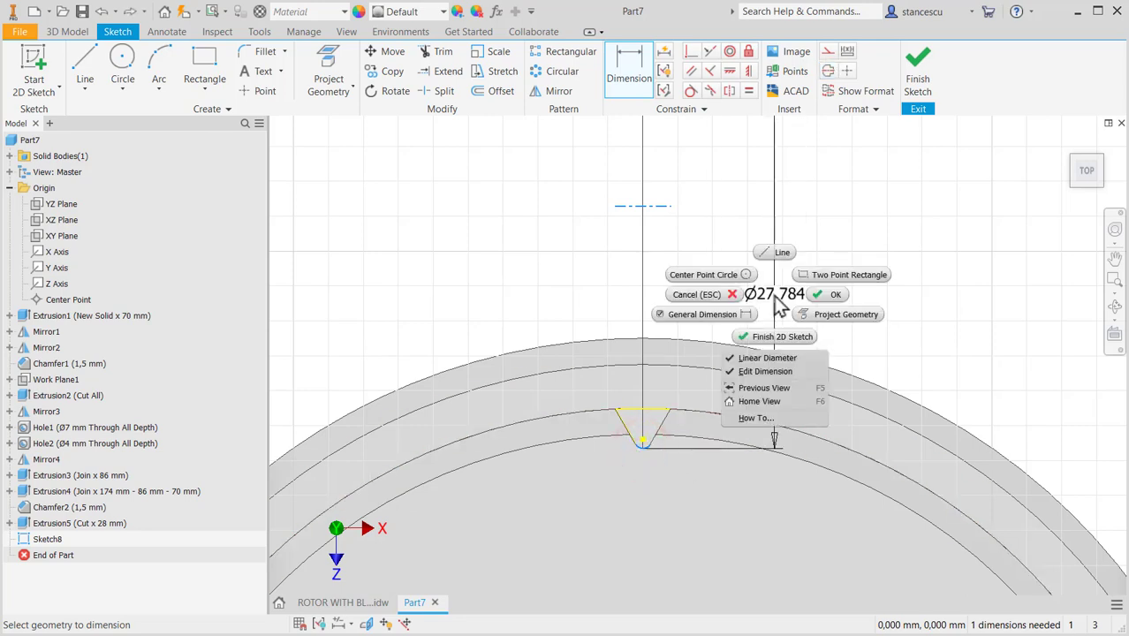
{"action": "left_click", "coordinate": [772, 359]}
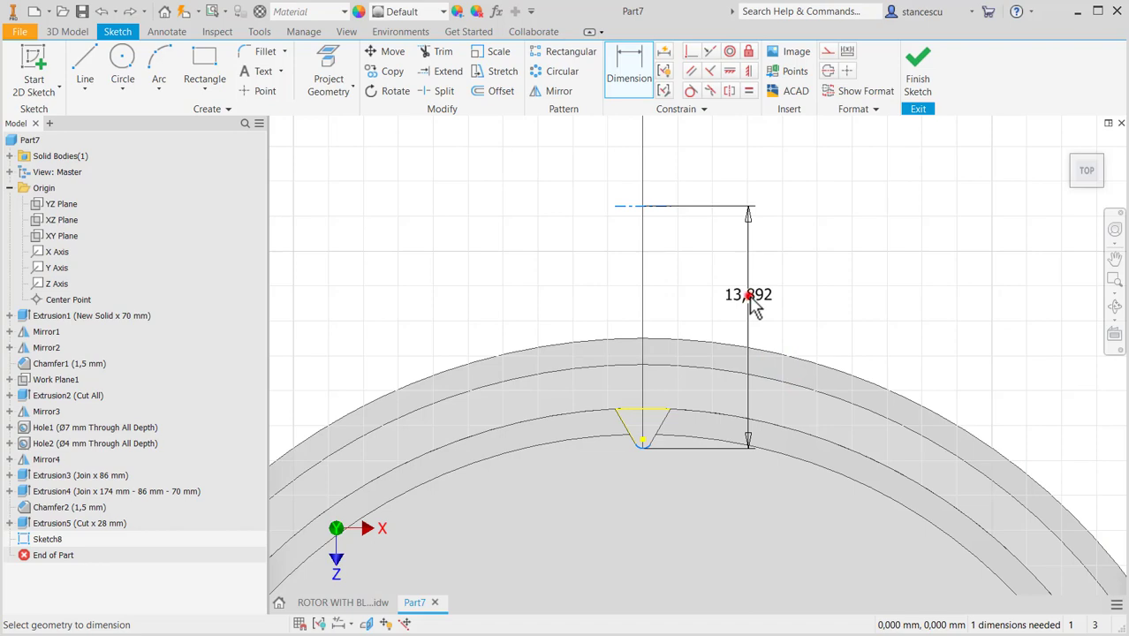
{"action": "left_click", "coordinate": [749, 299]}
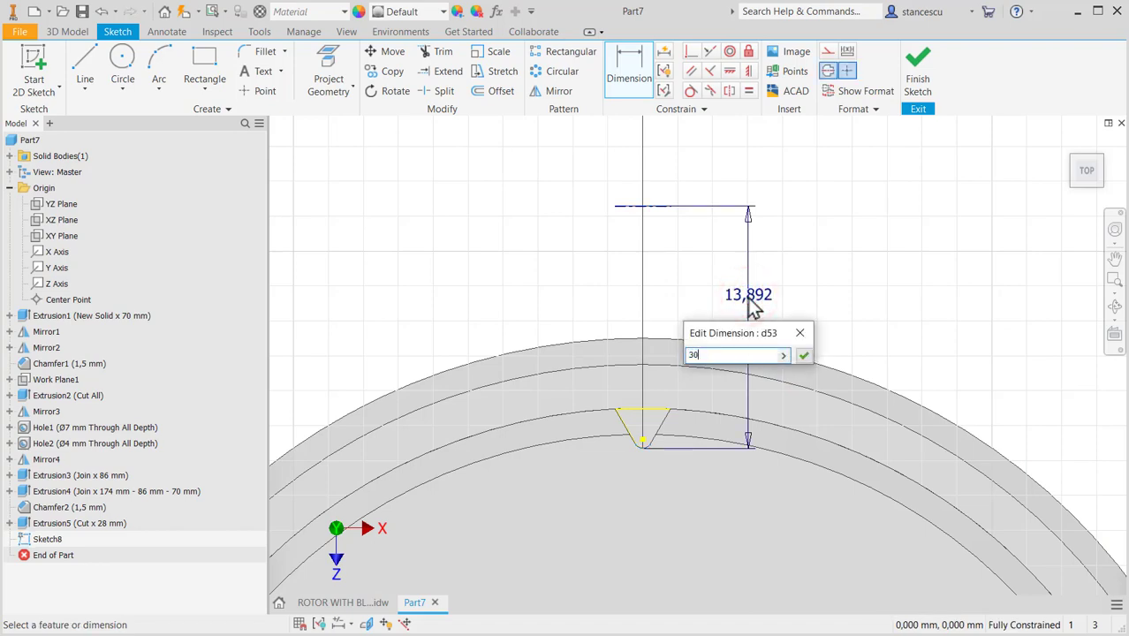
{"action": "key", "text": "Return"}
{"action": "left_click", "coordinate": [916, 82]}
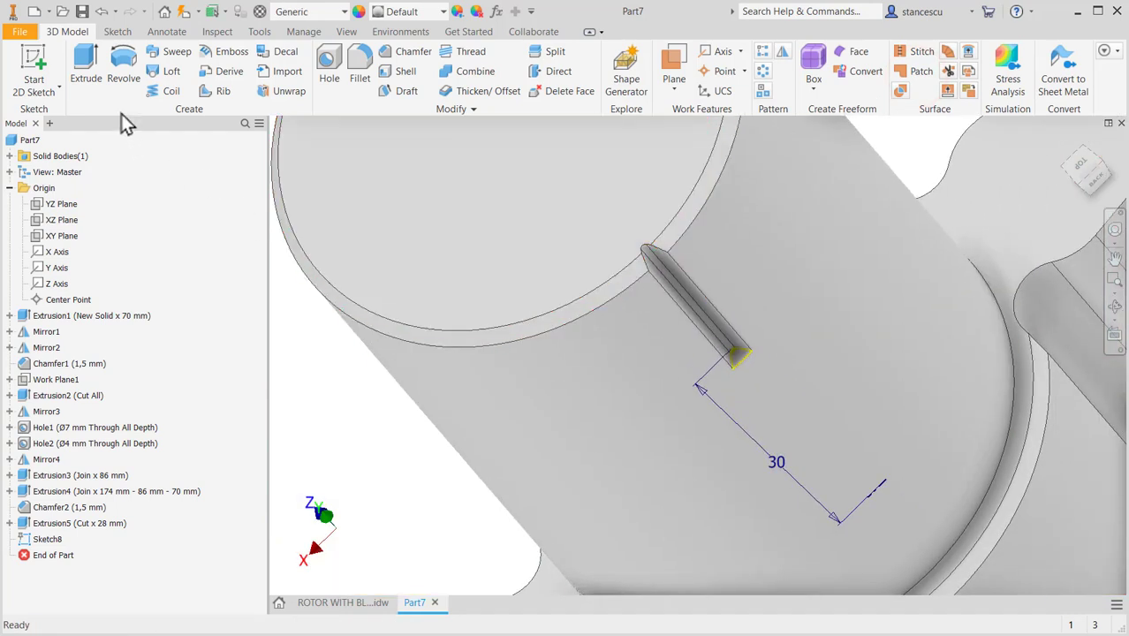
Step: Revolve the groove profile a full 360° around the centerline as a cut to form the curved run-out
{"action": "left_click", "coordinate": [127, 67]}
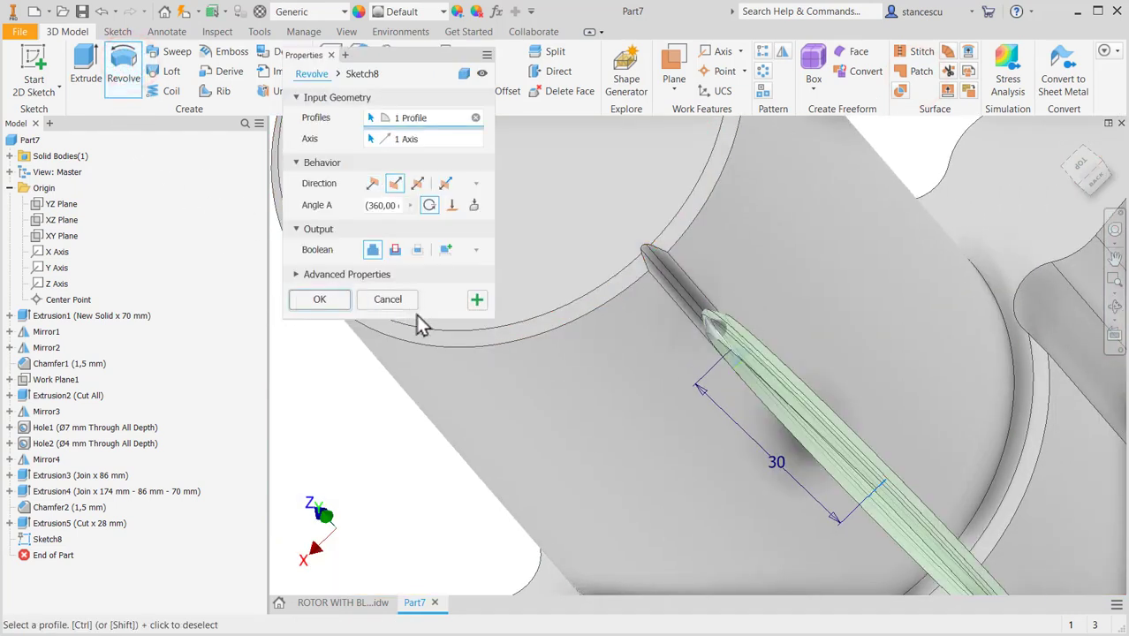
{"action": "middle_click_drag", "start_coordinate": [471, 430], "coordinate": [619, 380], "text": "shift"}
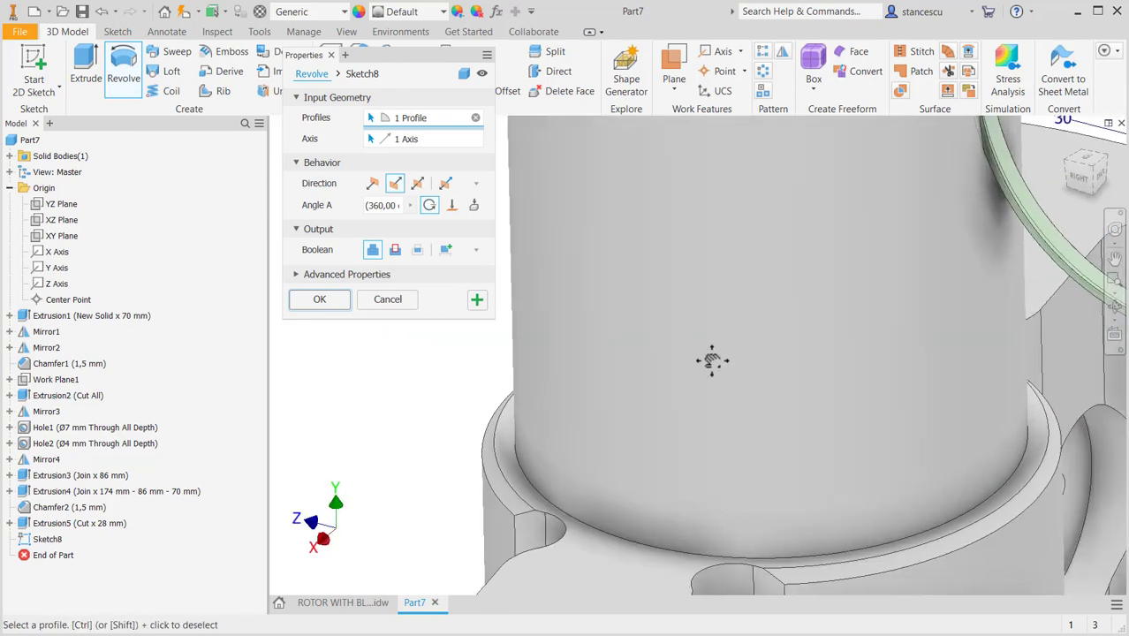
{"action": "middle_click_drag", "start_coordinate": [714, 361], "coordinate": [430, 574]}
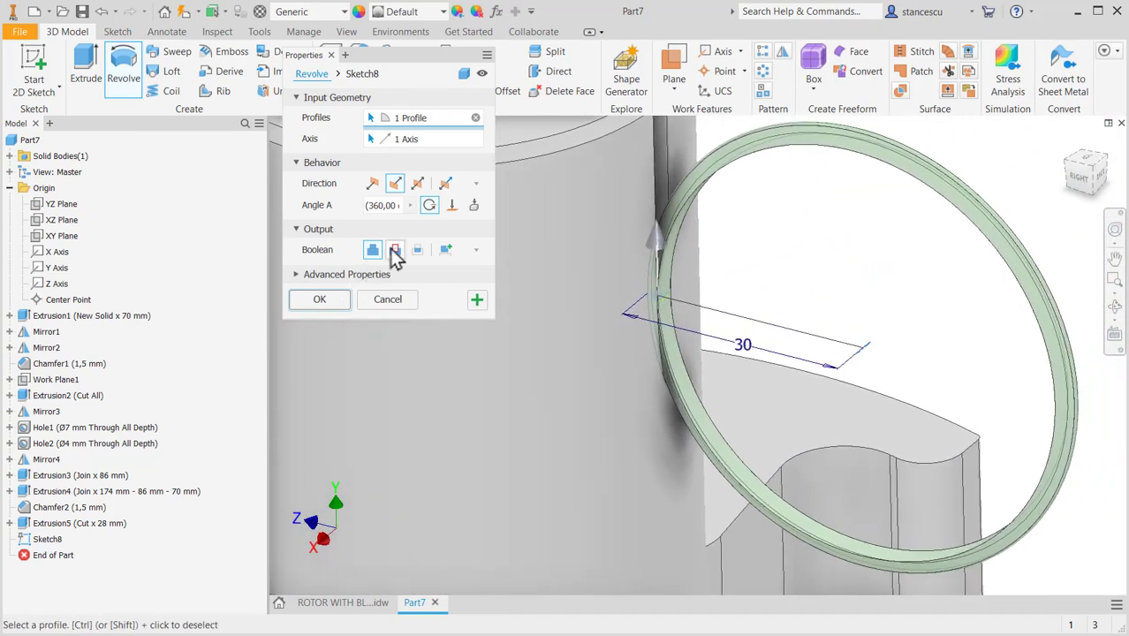
{"action": "left_click", "coordinate": [395, 251]}
{"action": "left_click", "coordinate": [327, 302]}
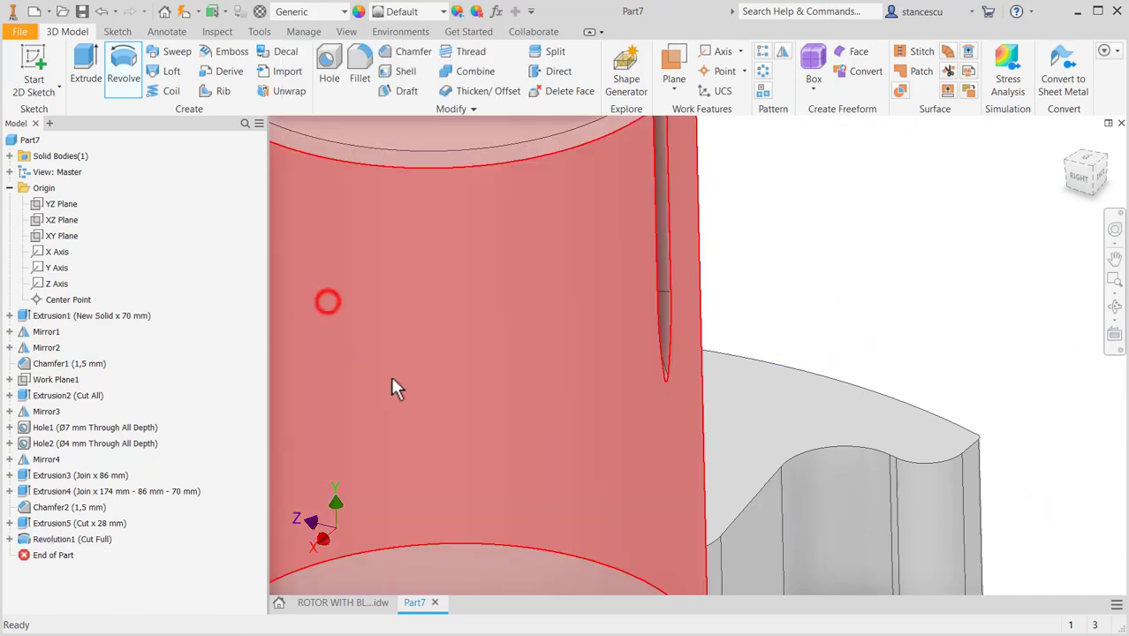
Step: Inspect the groove's run-out on the shaft and check the groove count in detail A of the ROTOR WITH BLADES drawing
{"action": "key", "text": "F6"}
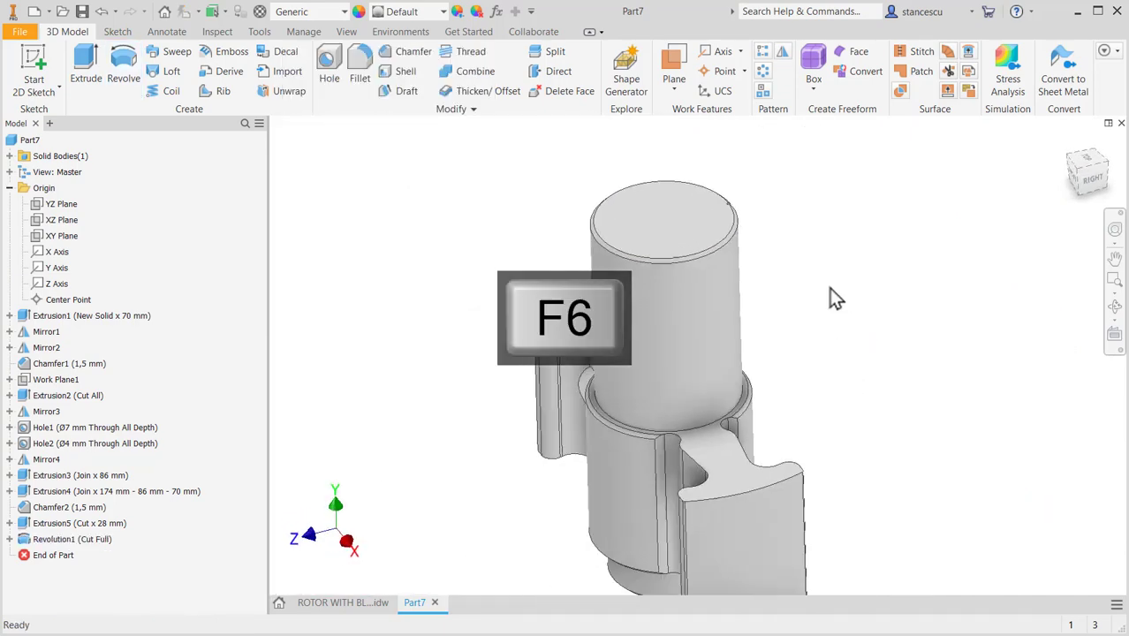
{"action": "left_click", "coordinate": [1090, 151]}
{"action": "scroll", "coordinate": [652, 321], "scroll_direction": "up", "scroll_amount": 8}
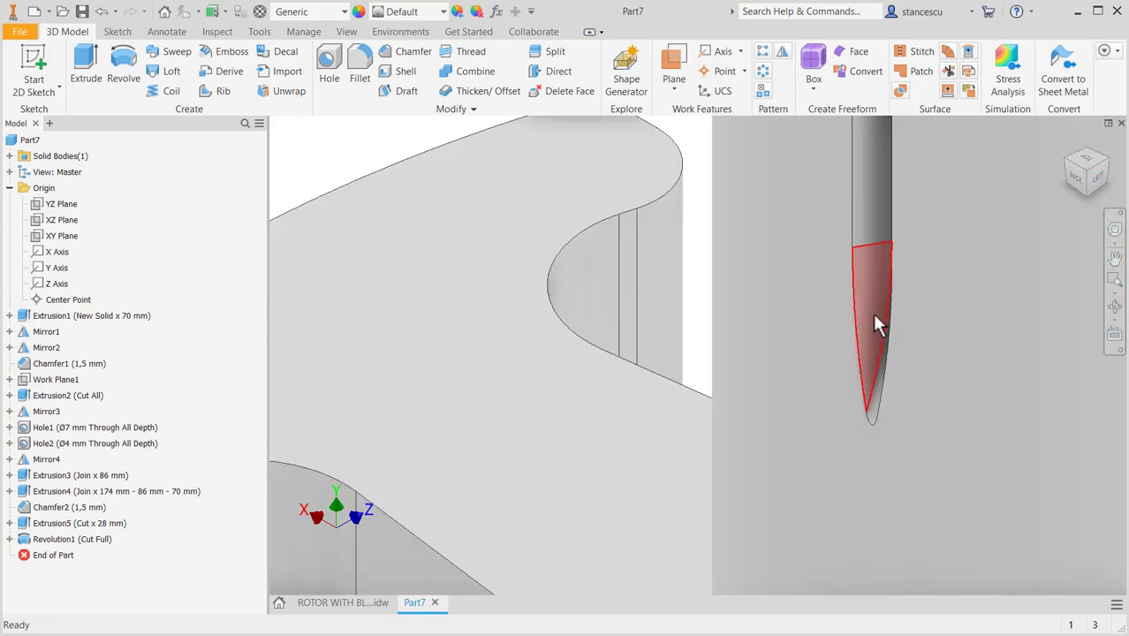
{"action": "scroll", "coordinate": [871, 310], "scroll_direction": "down", "scroll_amount": 5}
{"action": "middle_click_drag", "start_coordinate": [866, 310], "coordinate": [818, 341]}
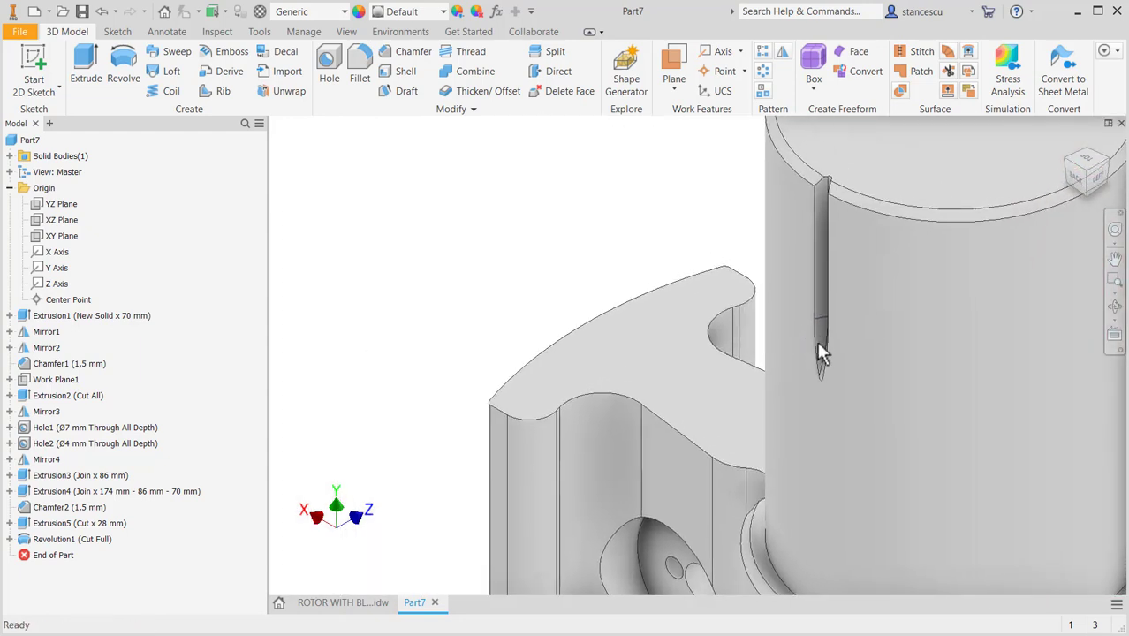
{"action": "left_click", "coordinate": [363, 604]}
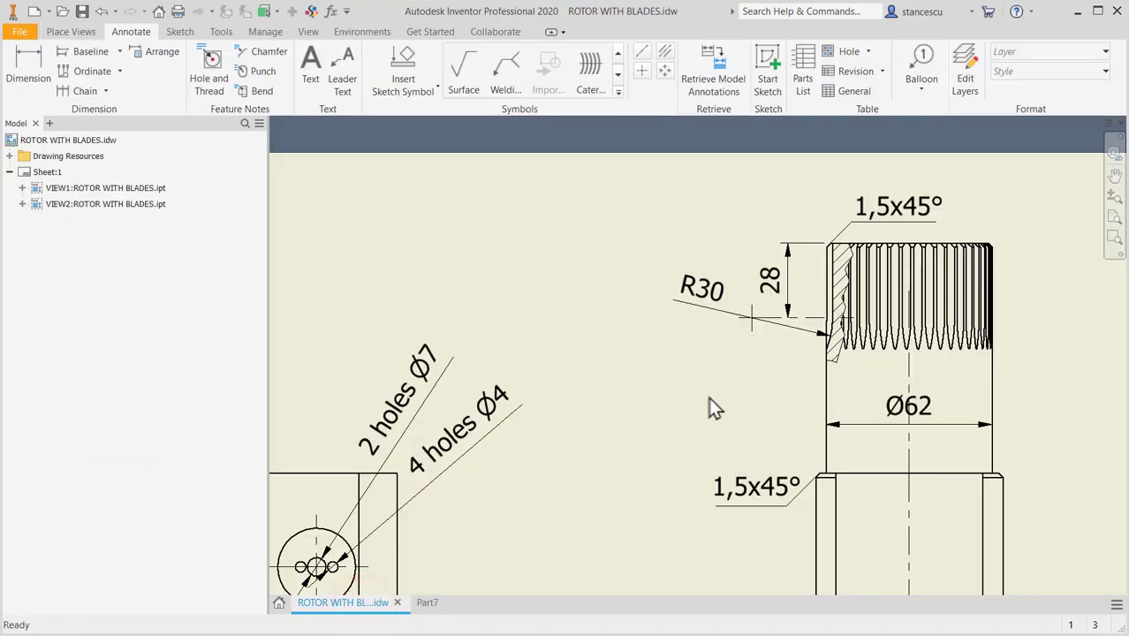
{"action": "middle_click_drag", "start_coordinate": [704, 429], "coordinate": [656, 145]}
{"action": "middle_click_drag", "start_coordinate": [766, 383], "coordinate": [787, 146]}
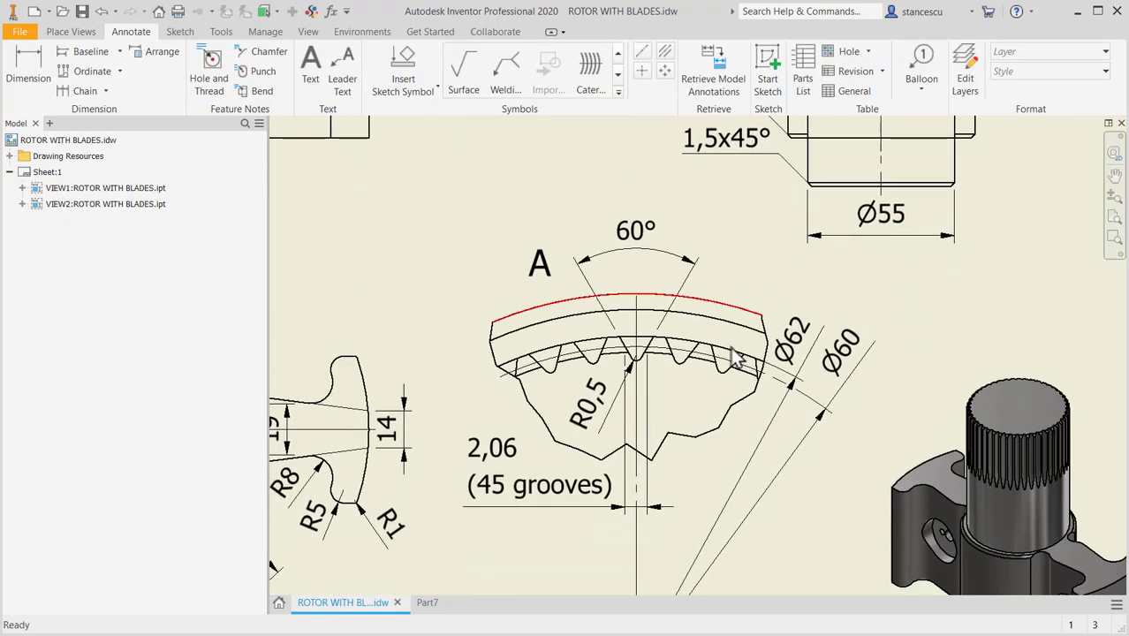
{"action": "middle_click_drag", "start_coordinate": [724, 401], "coordinate": [784, 342]}
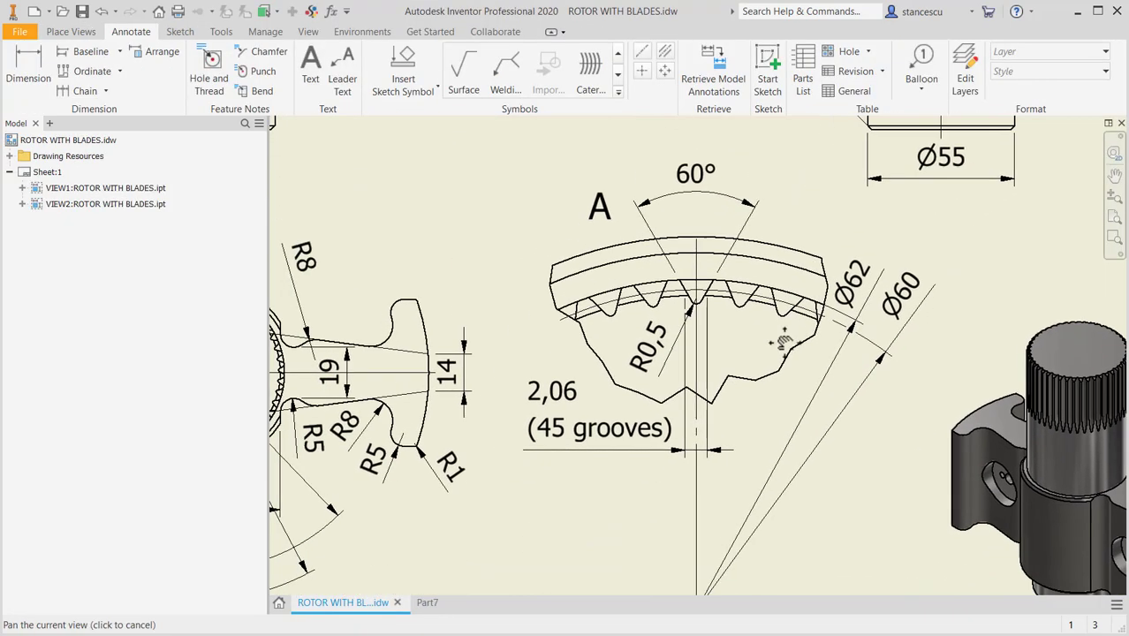
Step: Return to Part7 and circularly pattern the groove's extruded and revolved cuts around the shaft axis, 45 instances over 360°
{"action": "left_click", "coordinate": [428, 605]}
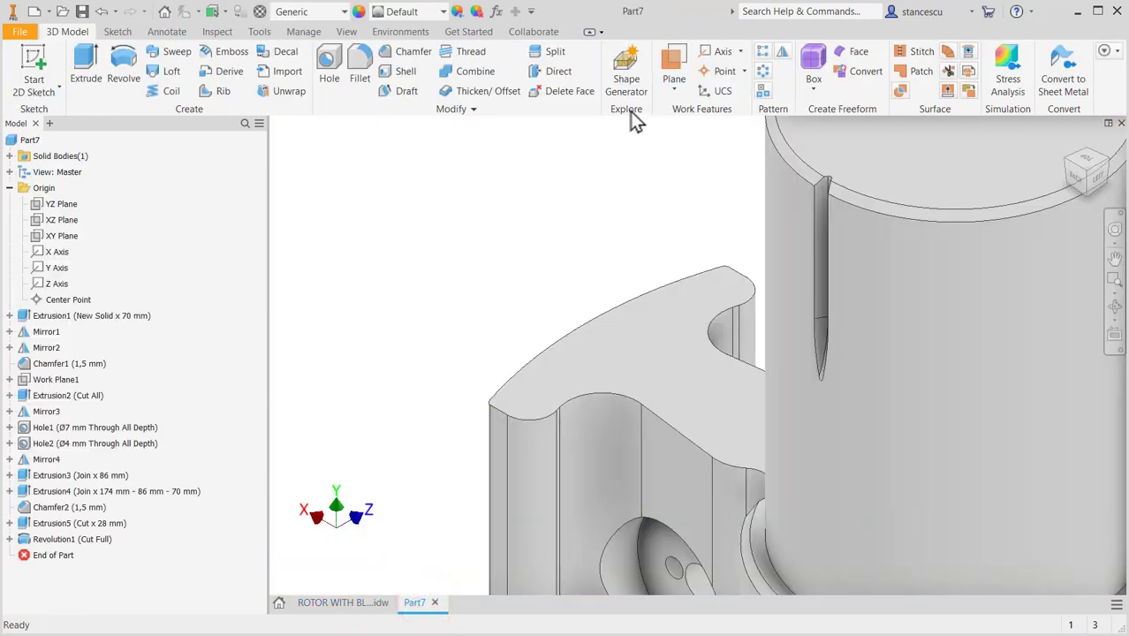
{"action": "left_click", "coordinate": [763, 71]}
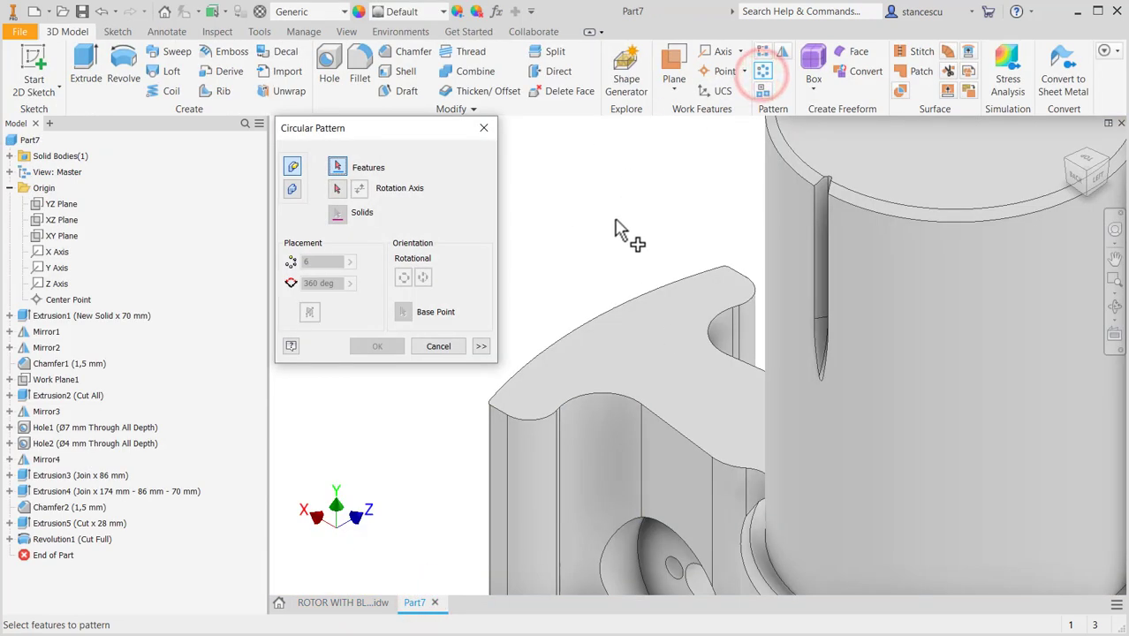
{"action": "left_click", "coordinate": [39, 541]}
{"action": "left_click", "coordinate": [42, 525], "text": "ctrl"}
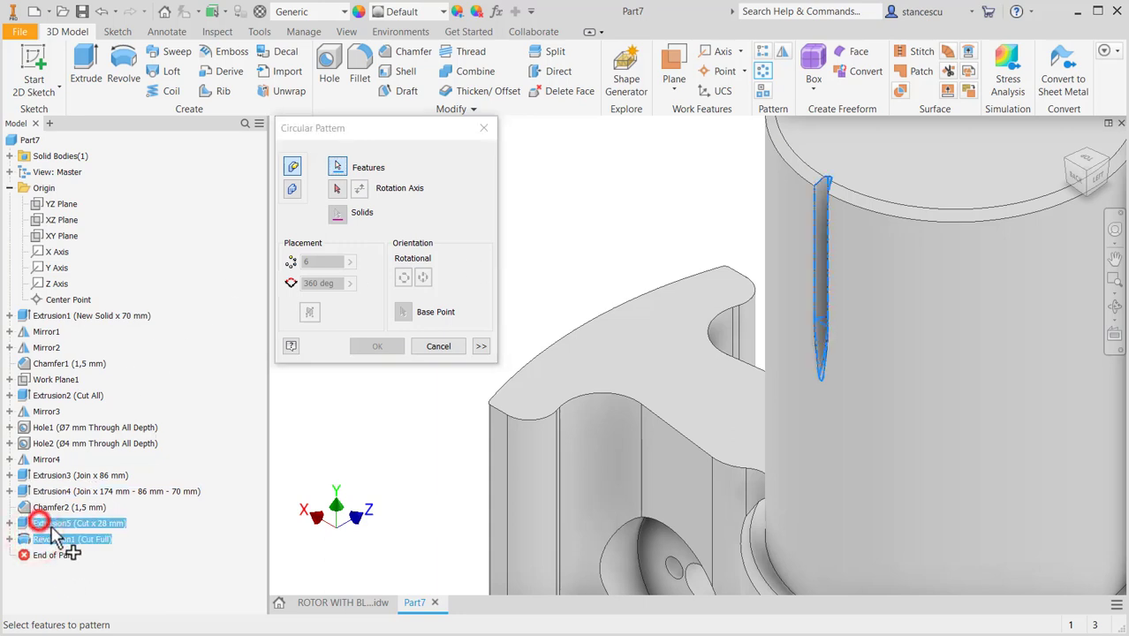
{"action": "left_click", "coordinate": [340, 188]}
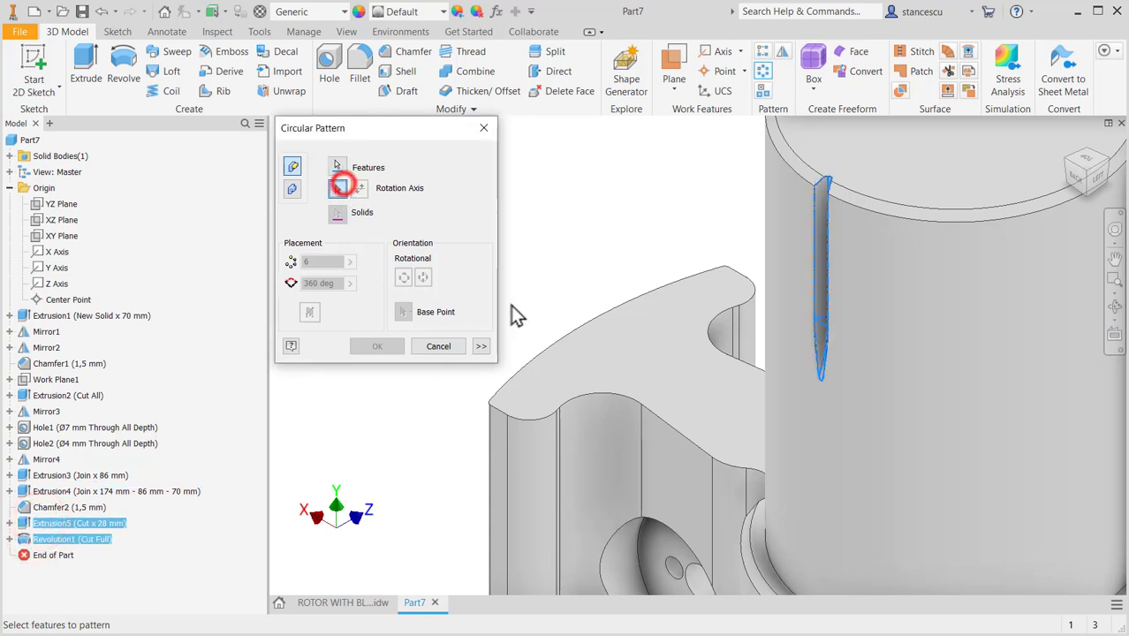
{"action": "left_click", "coordinate": [920, 350]}
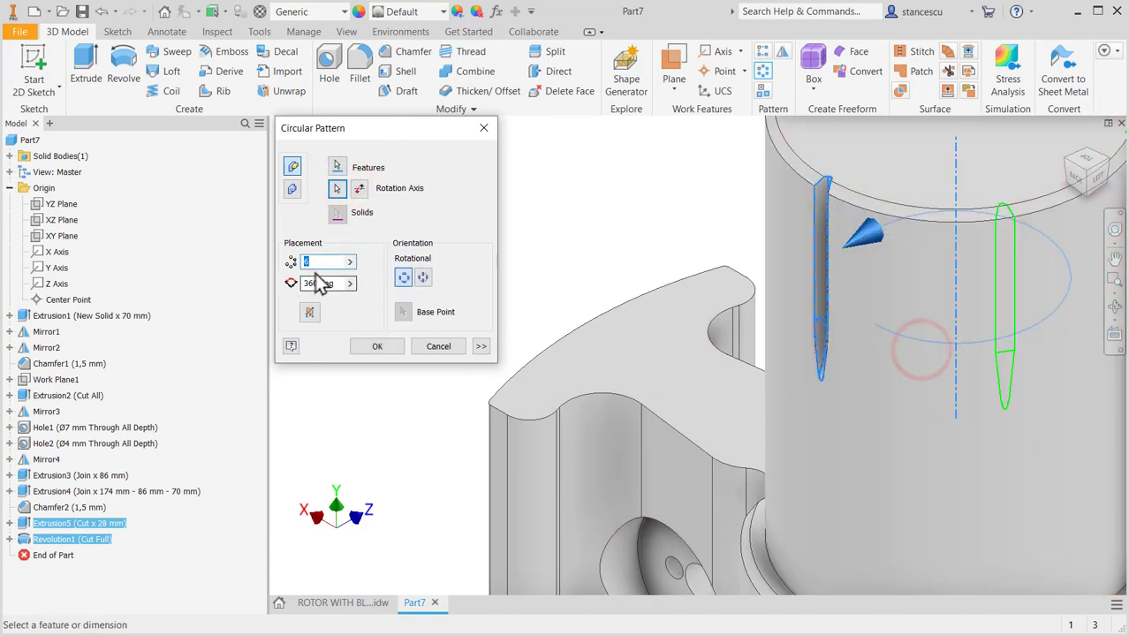
{"action": "type", "text": "45"}
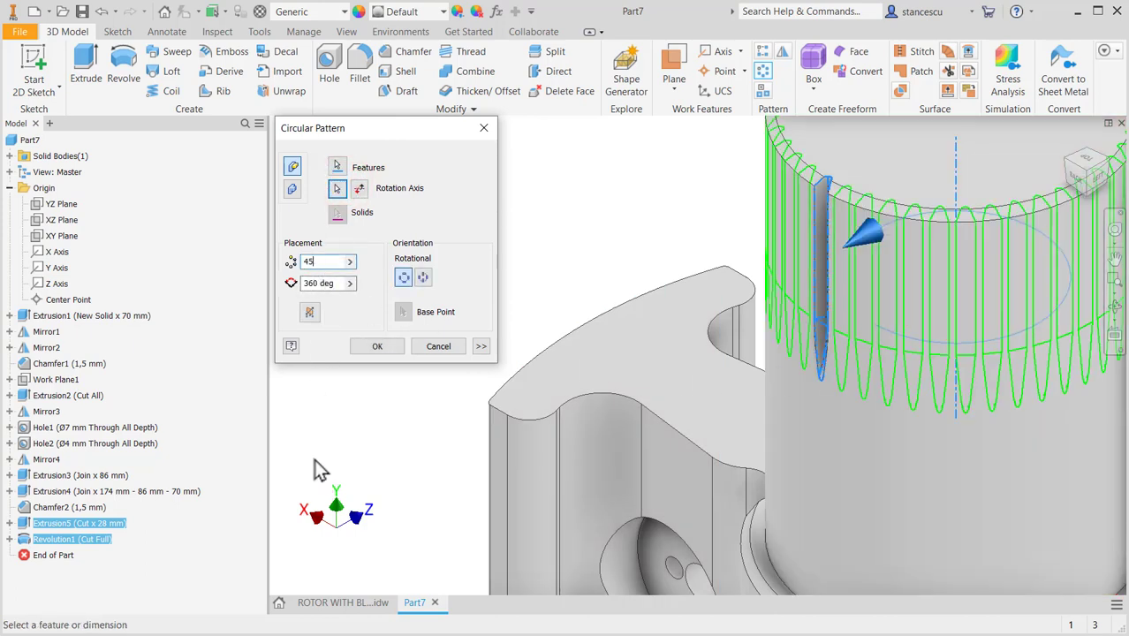
{"action": "left_click", "coordinate": [377, 347]}
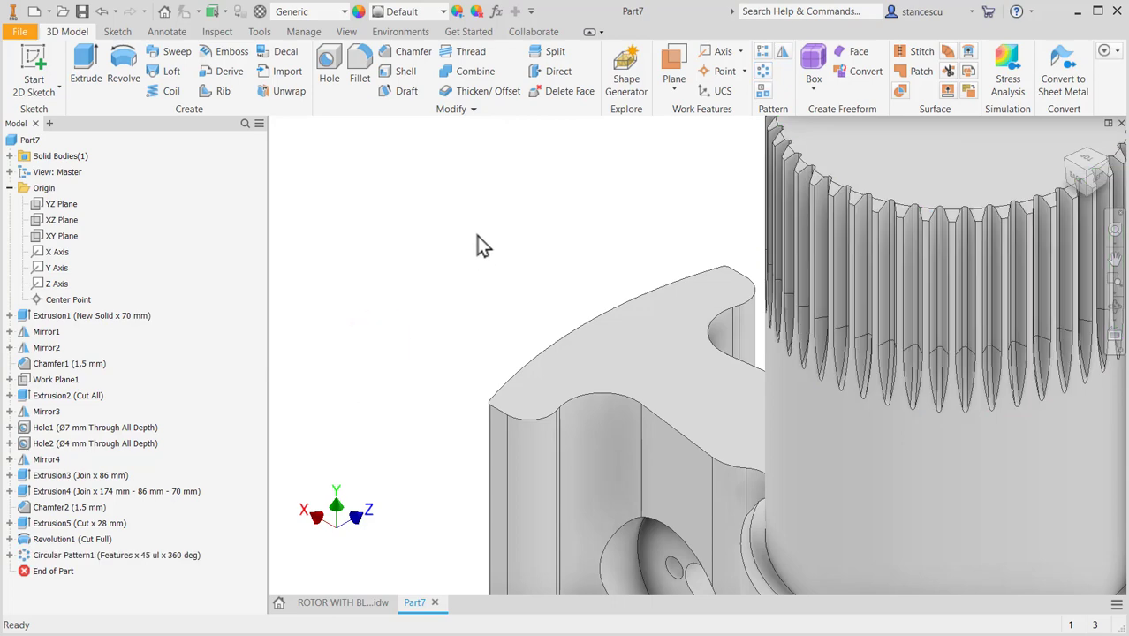
Step: Assign the Steel, Cast material to the part and change its appearance to Steel - Cast
{"action": "key", "text": "F6"}
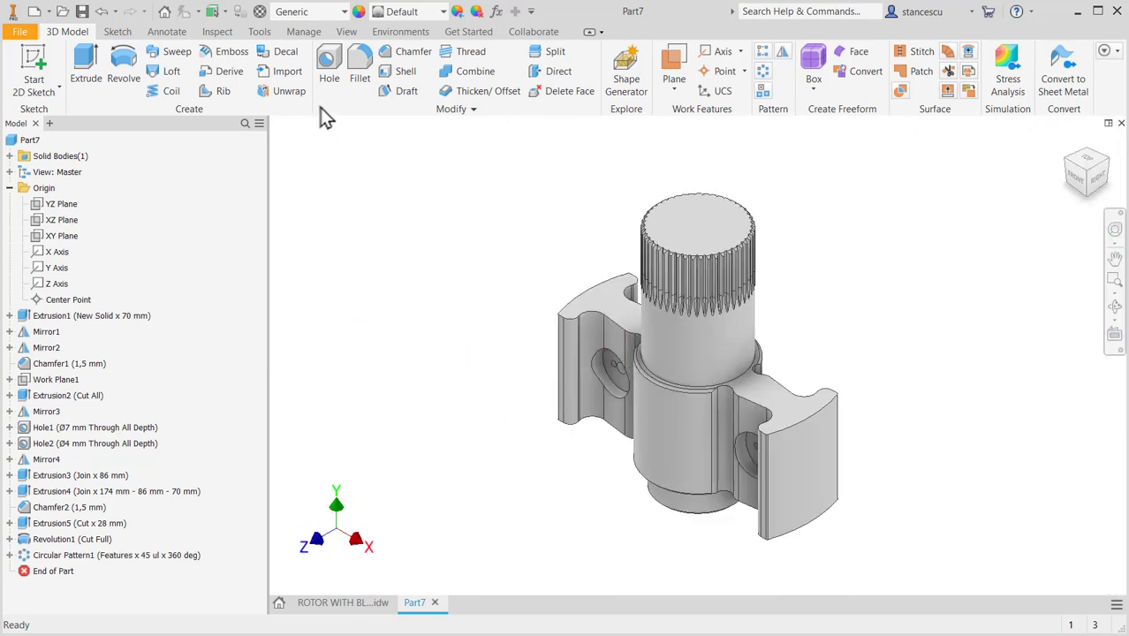
{"action": "left_click", "coordinate": [334, 14]}
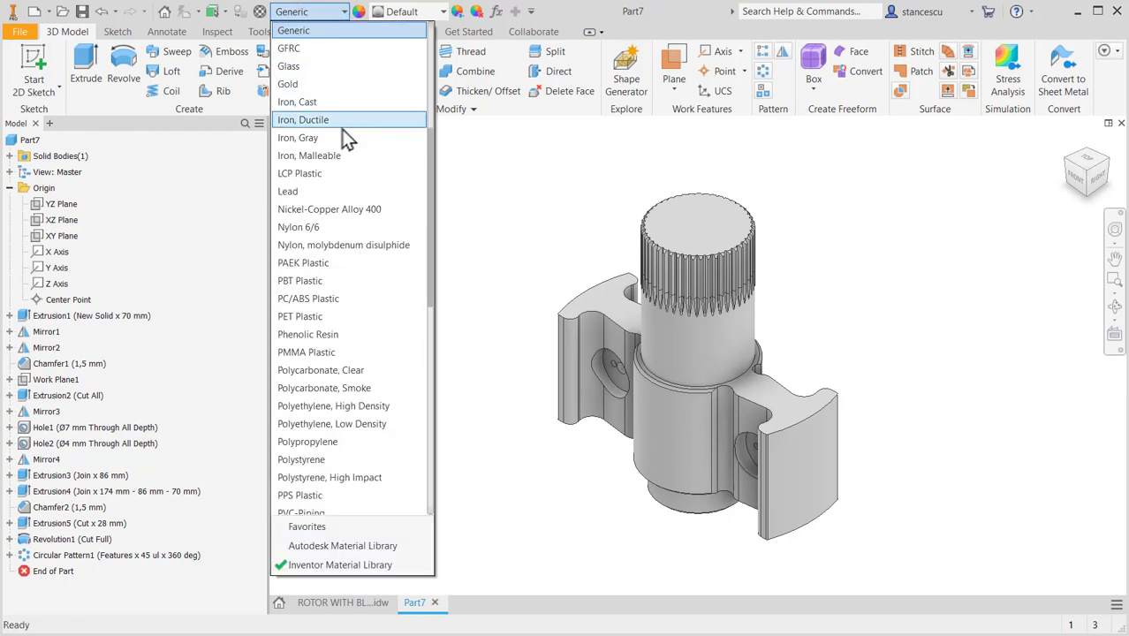
{"action": "scroll", "coordinate": [313, 380], "scroll_direction": "down", "scroll_amount": 7}
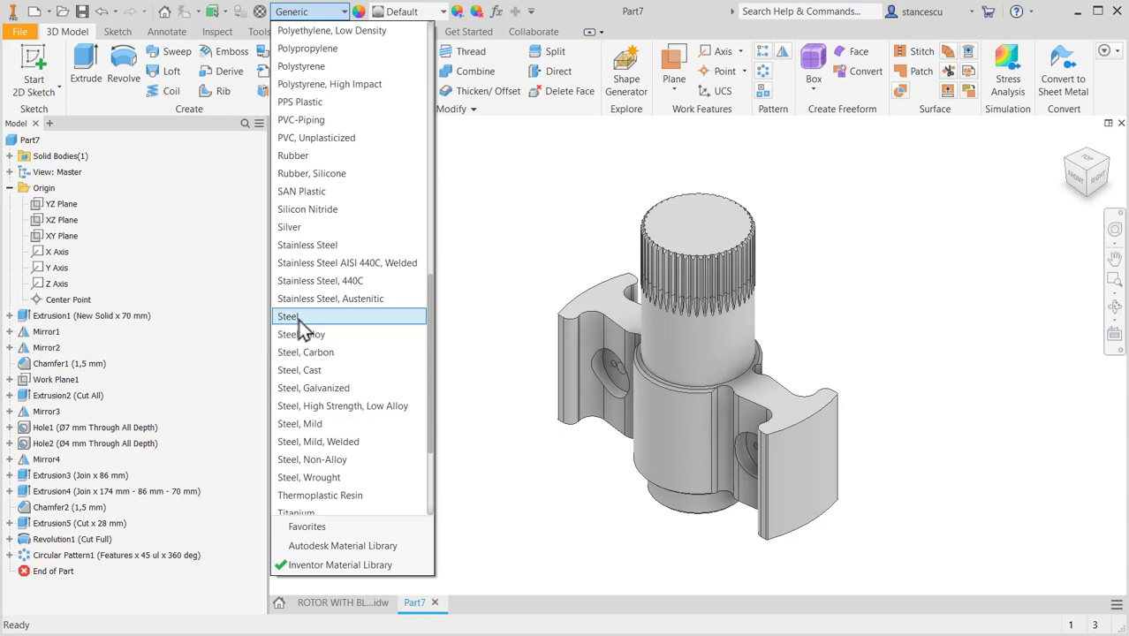
{"action": "left_click", "coordinate": [308, 369]}
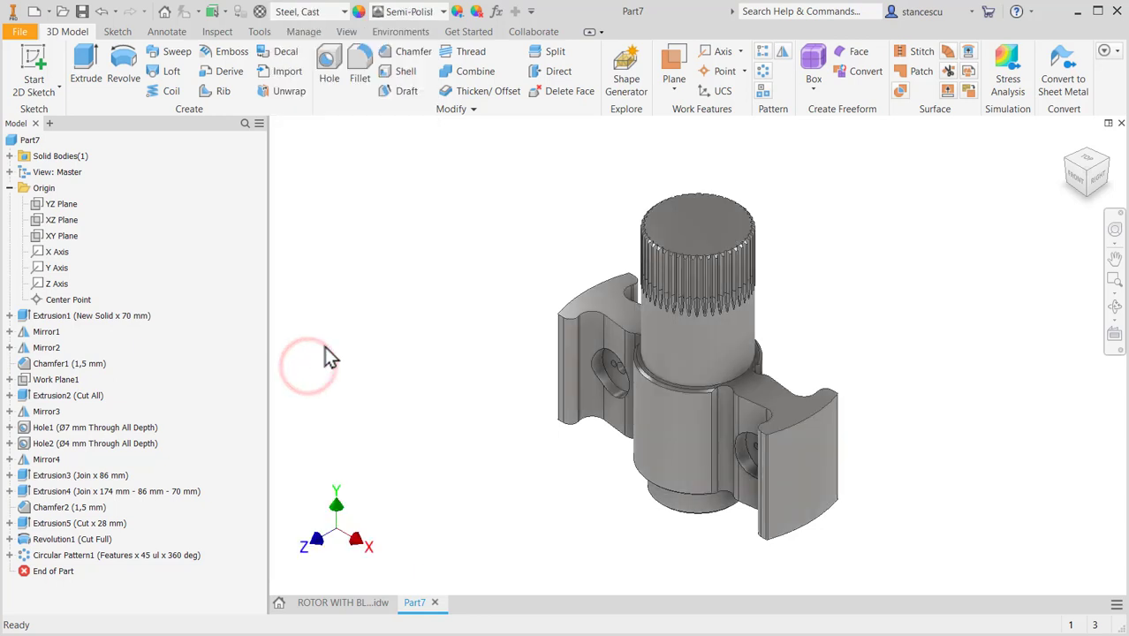
{"action": "left_click", "coordinate": [412, 11]}
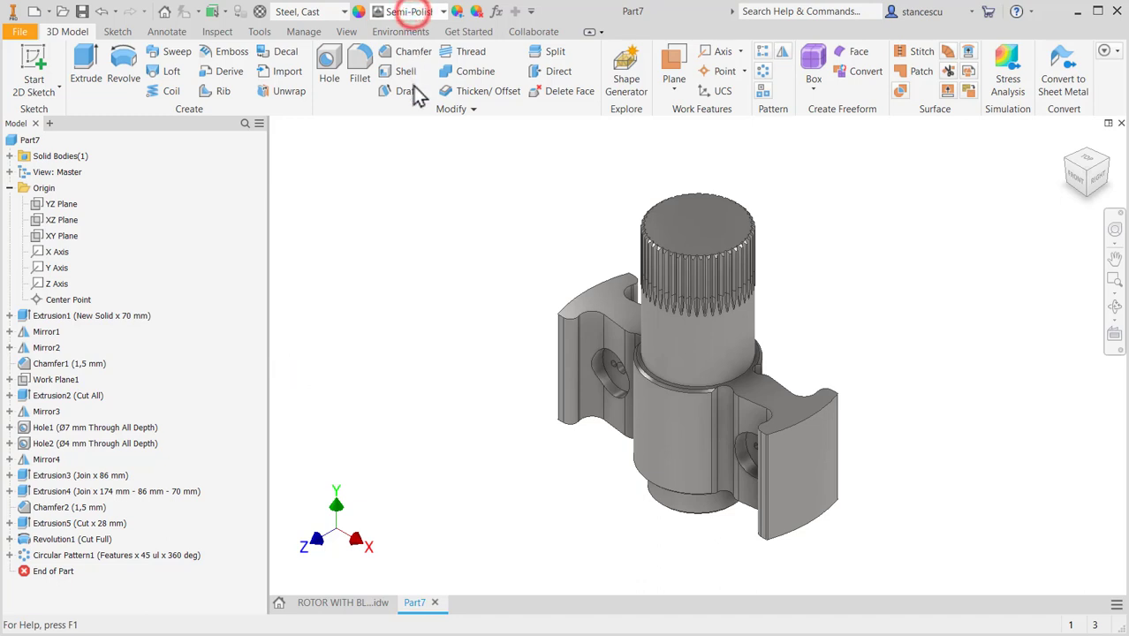
{"action": "scroll", "coordinate": [441, 337], "scroll_direction": "down", "scroll_amount": 2}
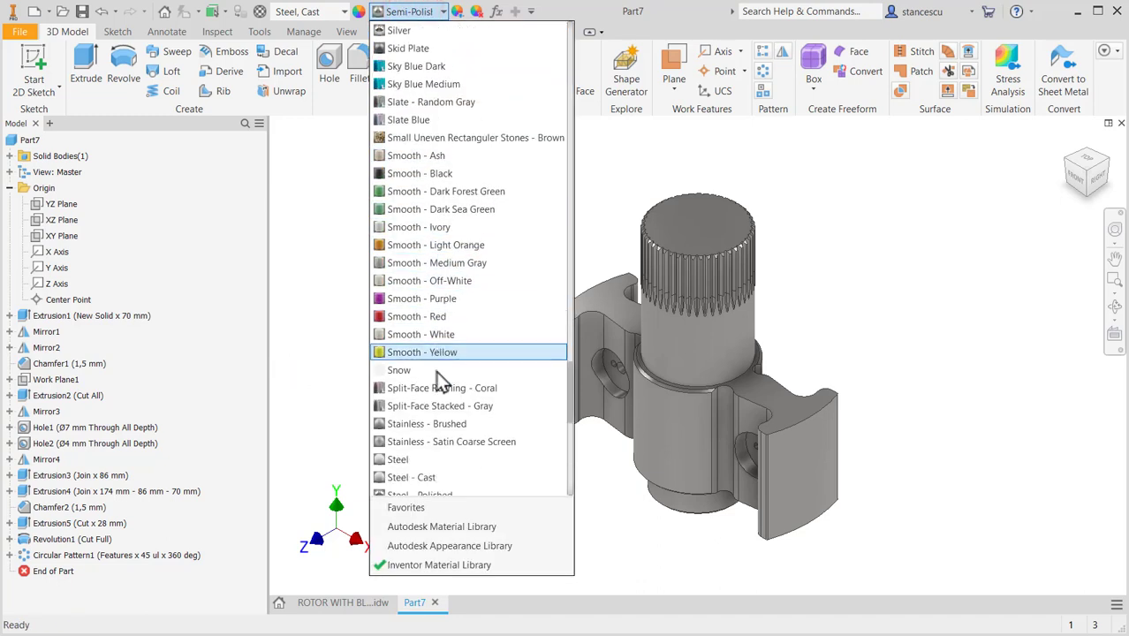
{"action": "left_click", "coordinate": [428, 480]}
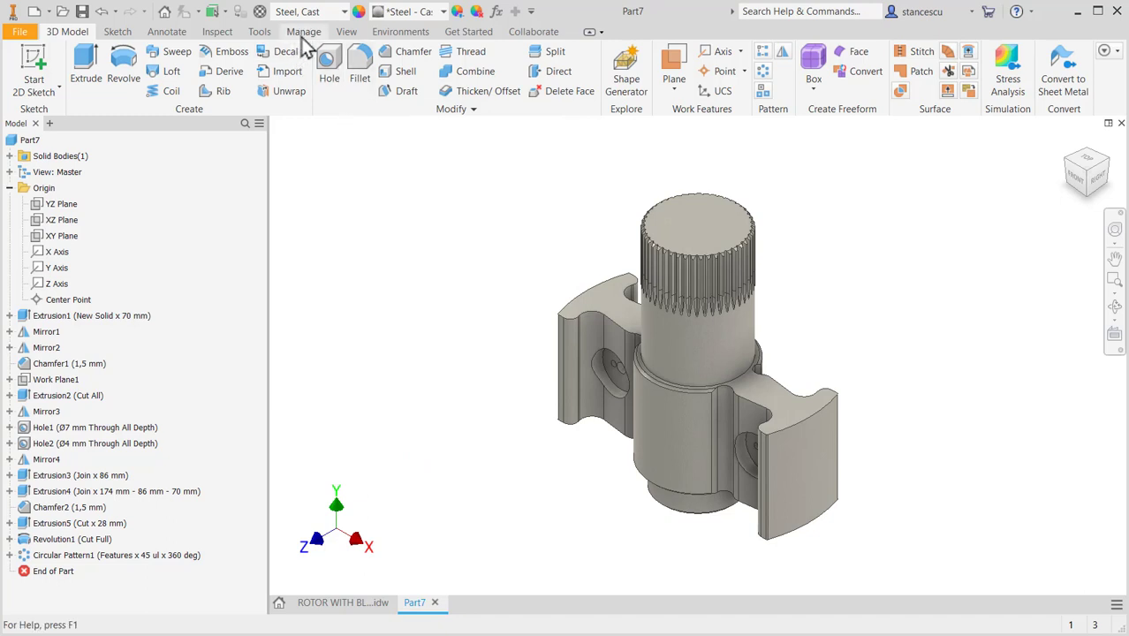
Step: Apply the Steel - Polished appearance to the rotor body's end faces, outer blade faces, round recess floors and the cylindrical surfaces of both shaft ends
{"action": "left_click", "coordinate": [621, 316]}
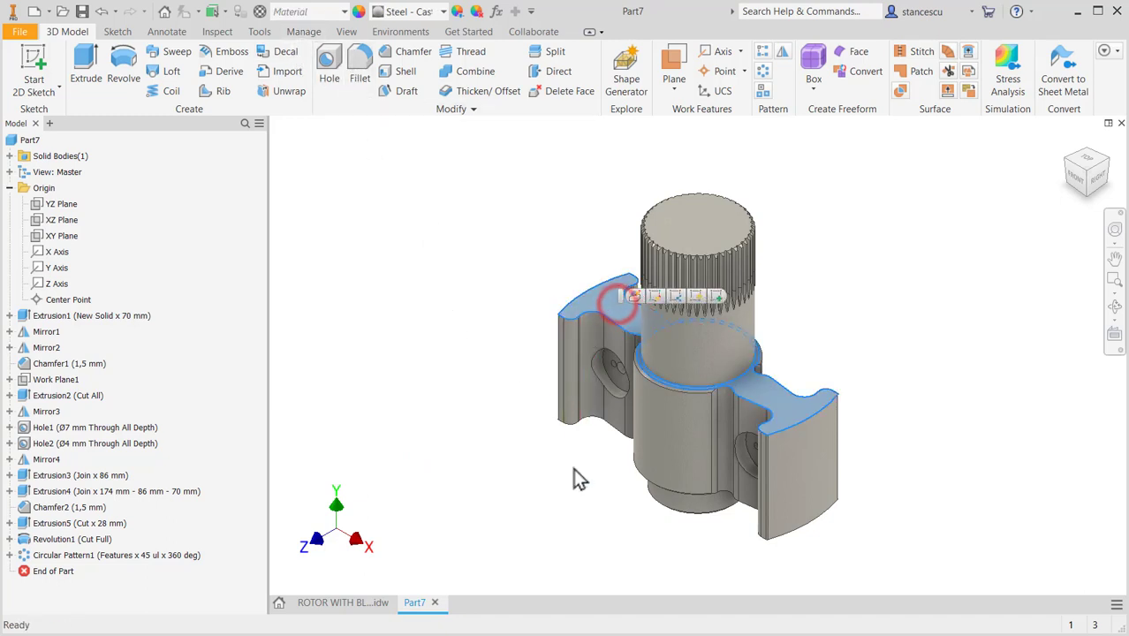
{"action": "middle_click_drag", "start_coordinate": [574, 468], "coordinate": [588, 531], "text": "shift"}
{"action": "left_click", "coordinate": [622, 480], "text": "shift"}
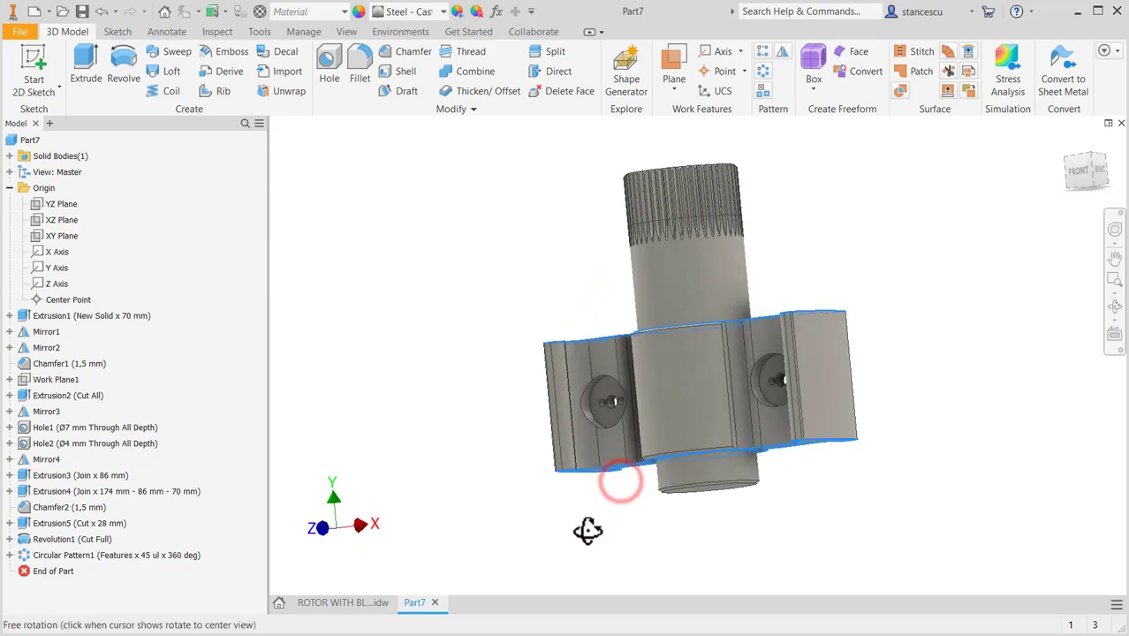
{"action": "left_click", "coordinate": [619, 425], "text": "shift"}
{"action": "left_click", "coordinate": [775, 368], "text": "shift"}
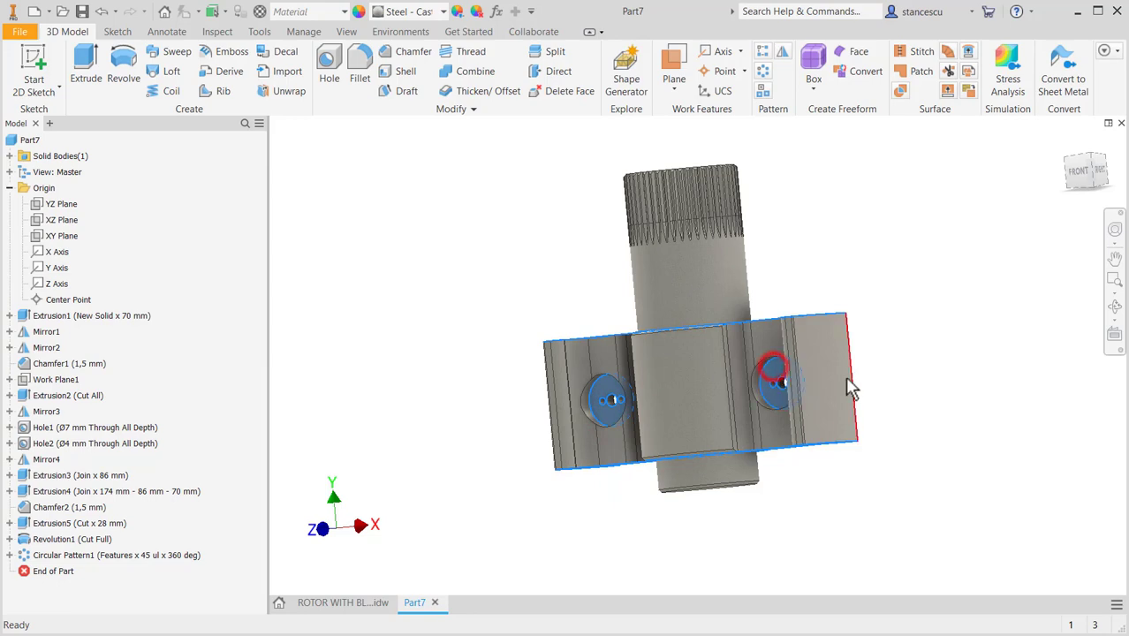
{"action": "middle_click_drag", "start_coordinate": [579, 433], "coordinate": [638, 428], "text": "shift"}
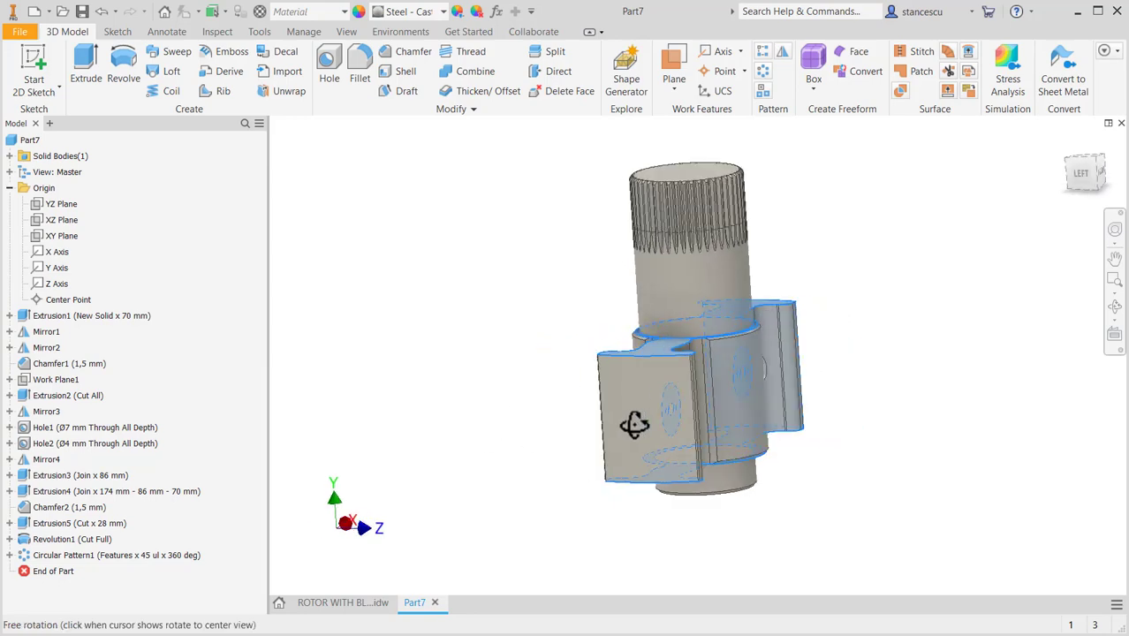
{"action": "left_click", "coordinate": [695, 300], "text": "shift"}
{"action": "left_click", "coordinate": [729, 467], "text": "shift"}
{"action": "mouse_move", "coordinate": [824, 464]}
{"action": "middle_mouse_down", "text": "shift"}
{"action": "mouse_move", "coordinate": [832, 434]}
{"action": "mouse_move", "coordinate": [812, 409]}
{"action": "mouse_move", "coordinate": [802, 460]}
{"action": "middle_mouse_up", "text": "shift"}
{"action": "scroll", "coordinate": [823, 439], "scroll_direction": "down", "scroll_amount": 3}
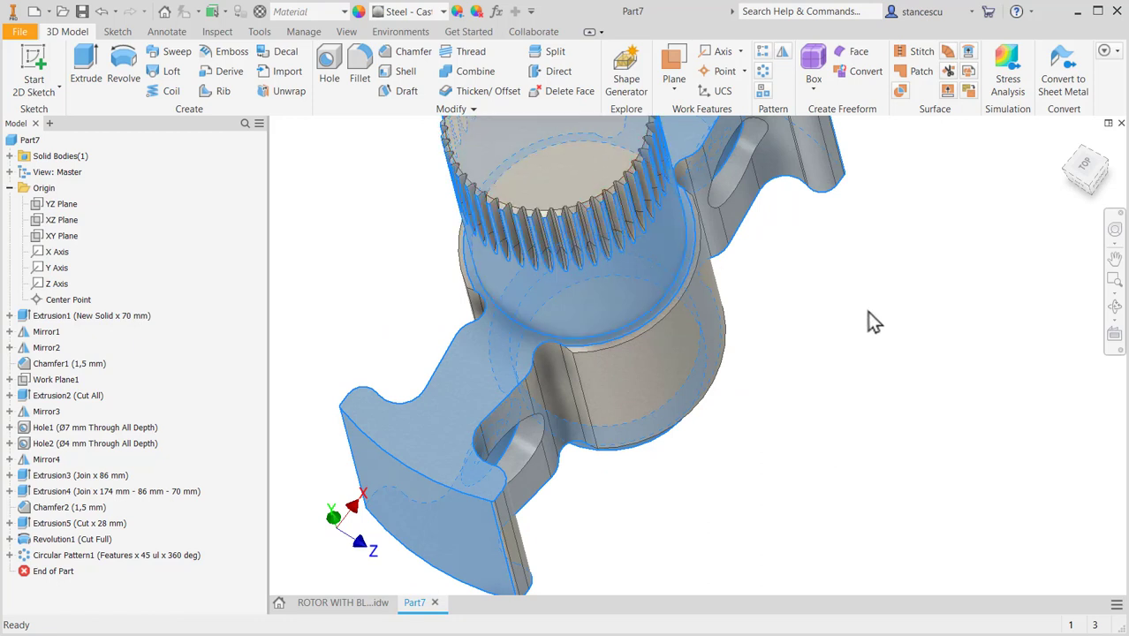
{"action": "middle_click_drag", "start_coordinate": [852, 307], "coordinate": [864, 342], "text": "shift"}
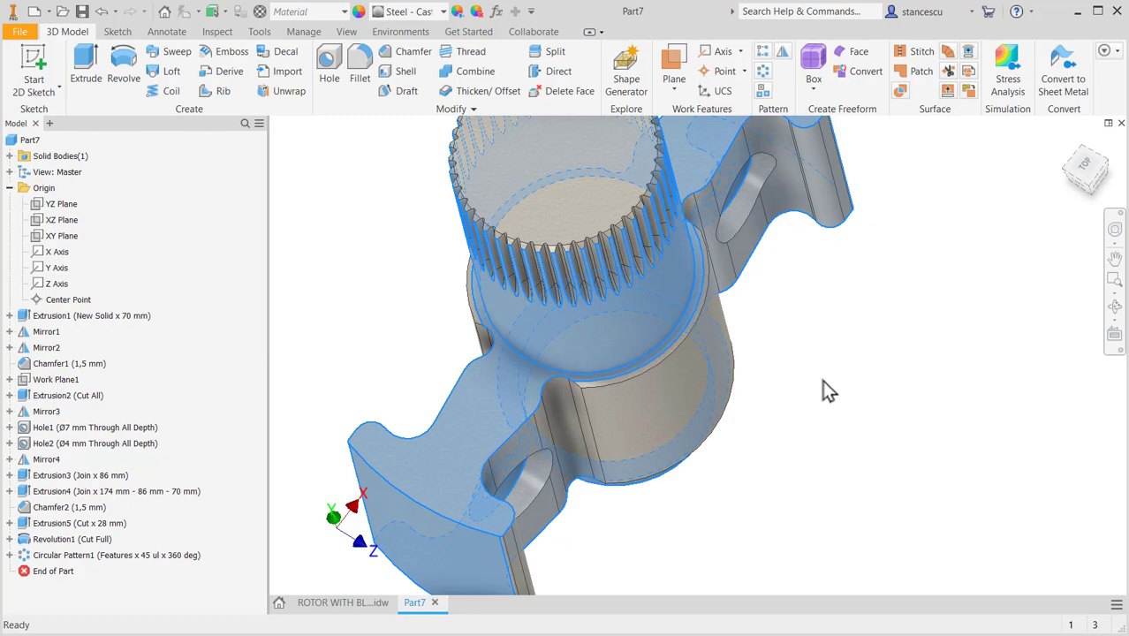
{"action": "middle_click_drag", "start_coordinate": [823, 381], "coordinate": [777, 419], "text": "shift"}
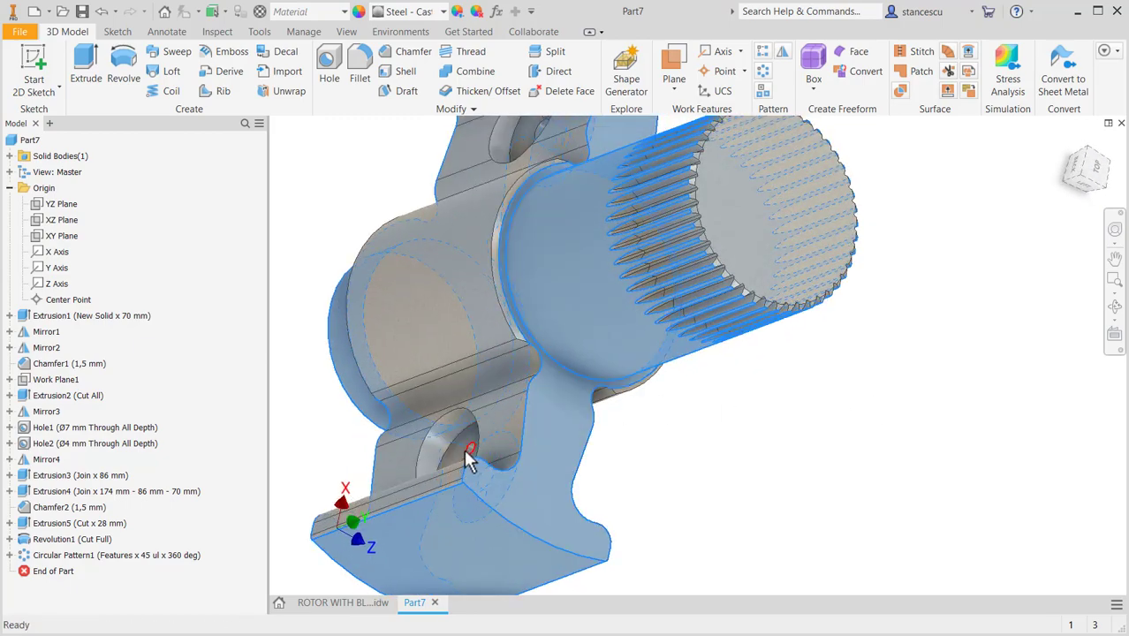
{"action": "middle_click_drag", "start_coordinate": [545, 430], "coordinate": [559, 205], "text": "shift"}
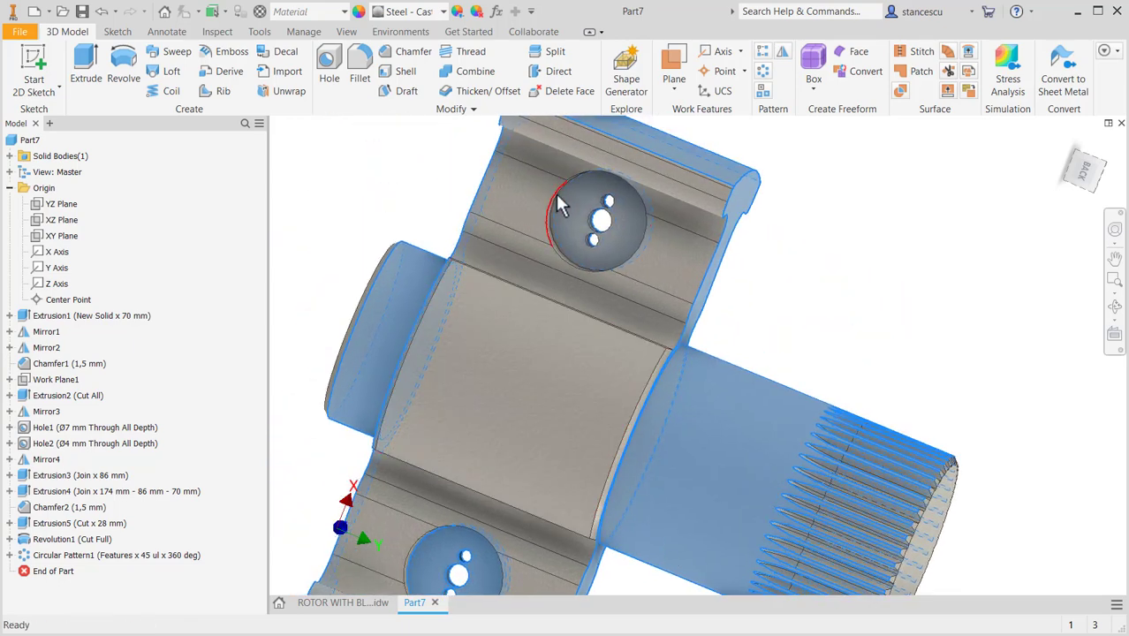
{"action": "left_click", "coordinate": [566, 204]}
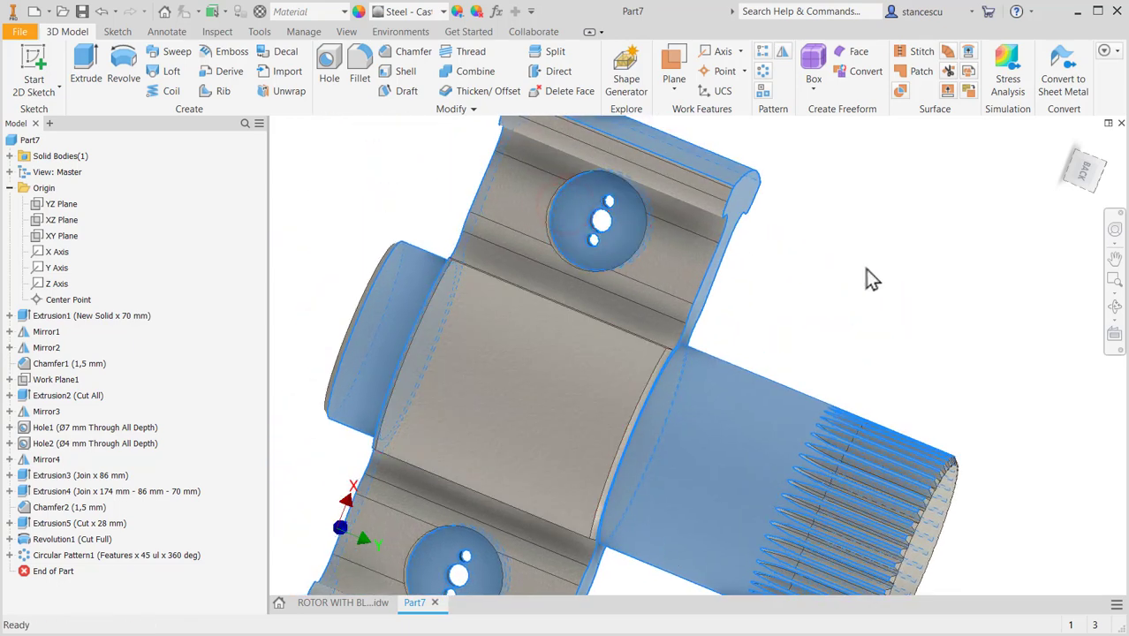
{"action": "left_click", "coordinate": [414, 11]}
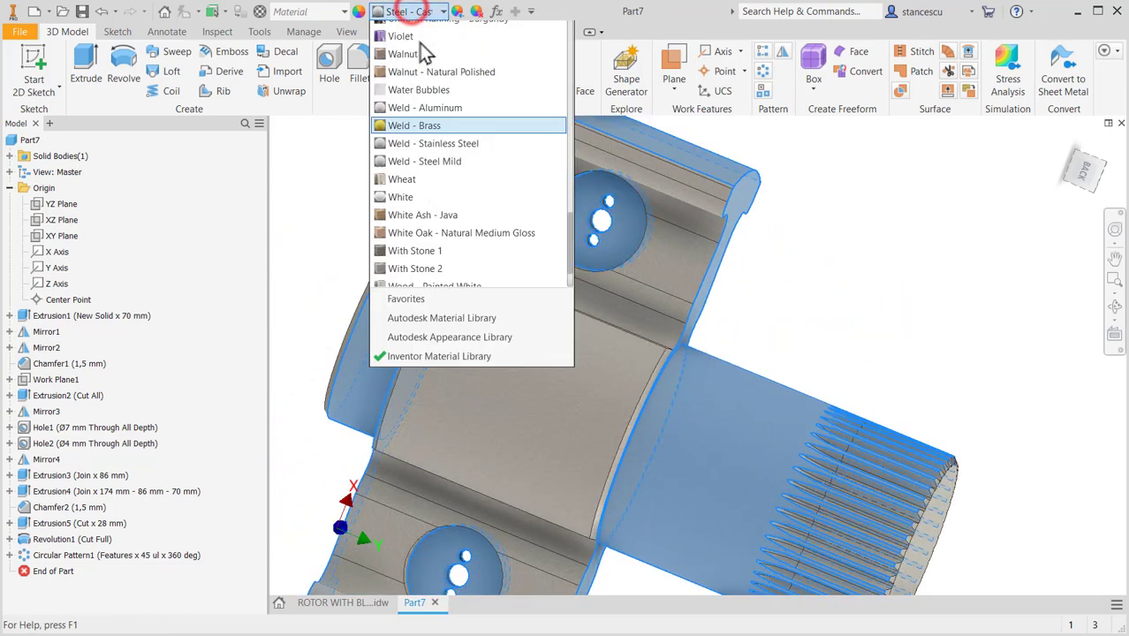
{"action": "left_click", "coordinate": [423, 47]}
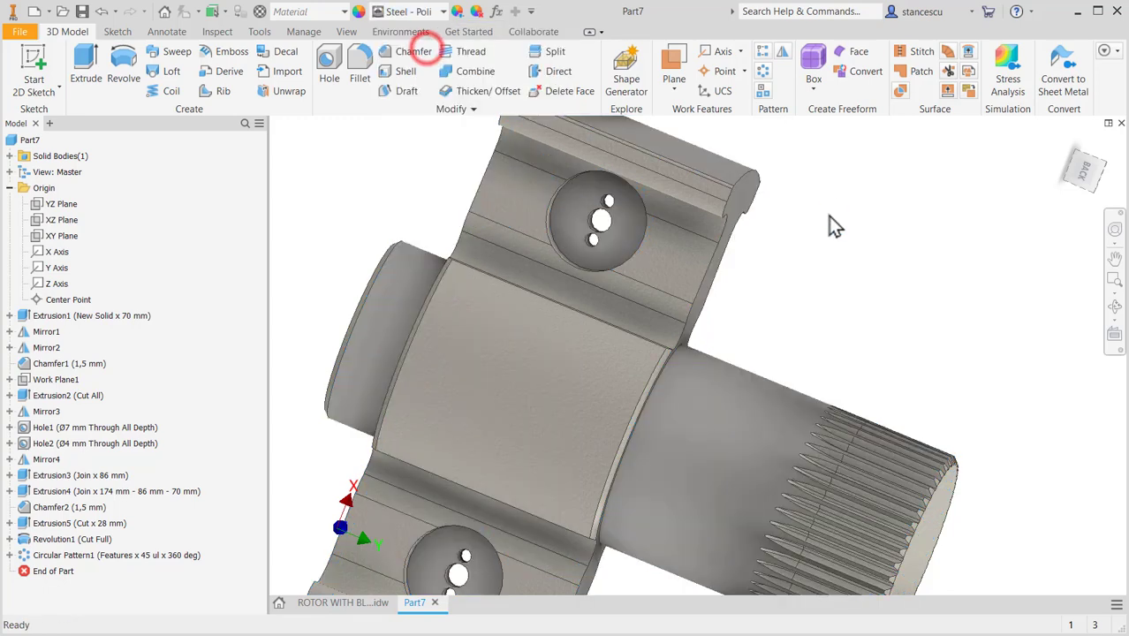
{"action": "key", "text": "F6"}
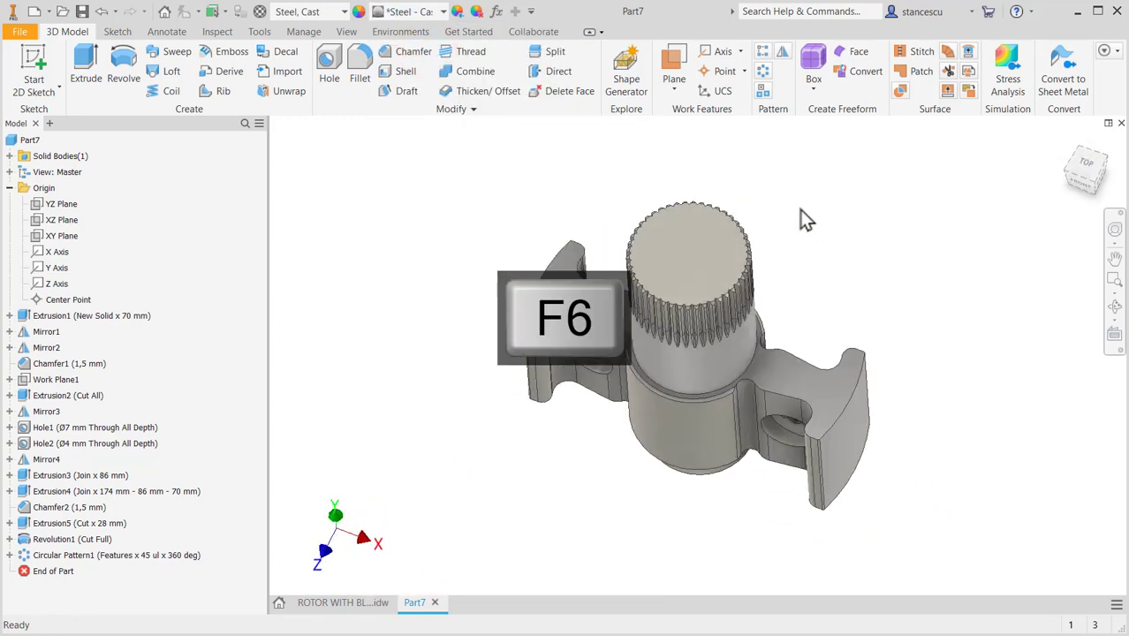
Step: Calculate the part's mass and other physical properties in its iProperties, review them and close the dialog
{"action": "right_click", "coordinate": [7, 146]}
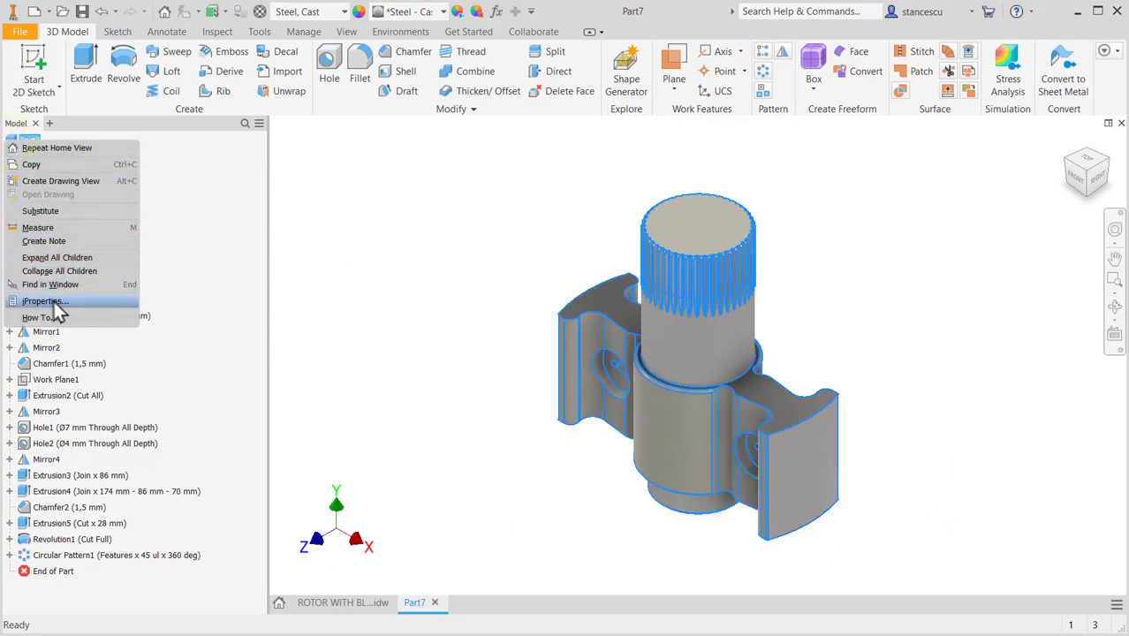
{"action": "left_click", "coordinate": [46, 302]}
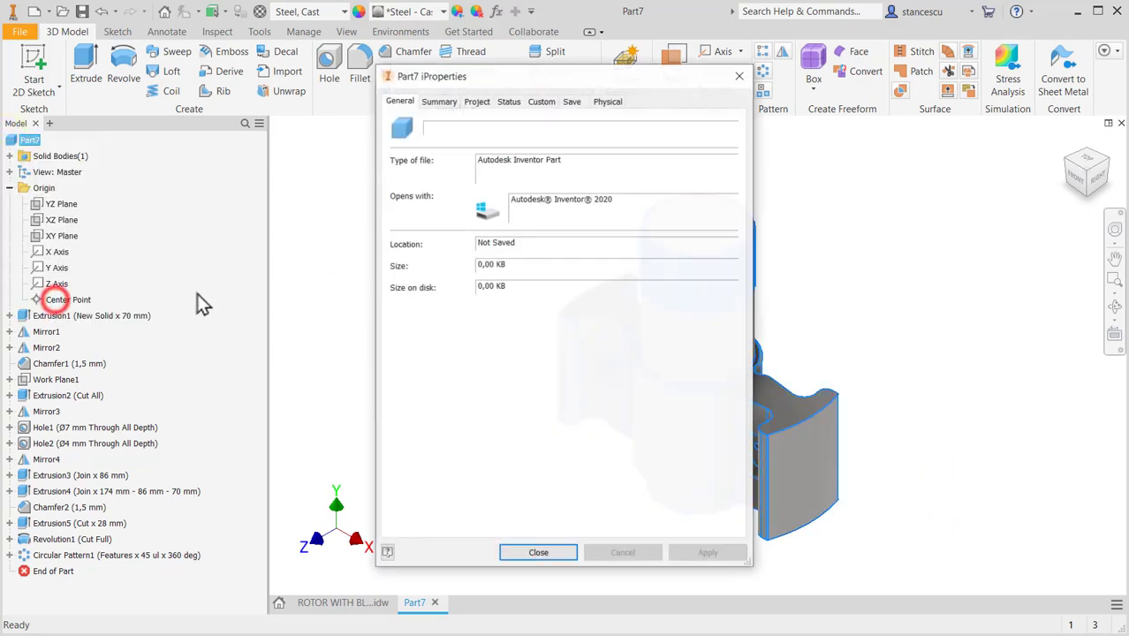
{"action": "left_click", "coordinate": [609, 102]}
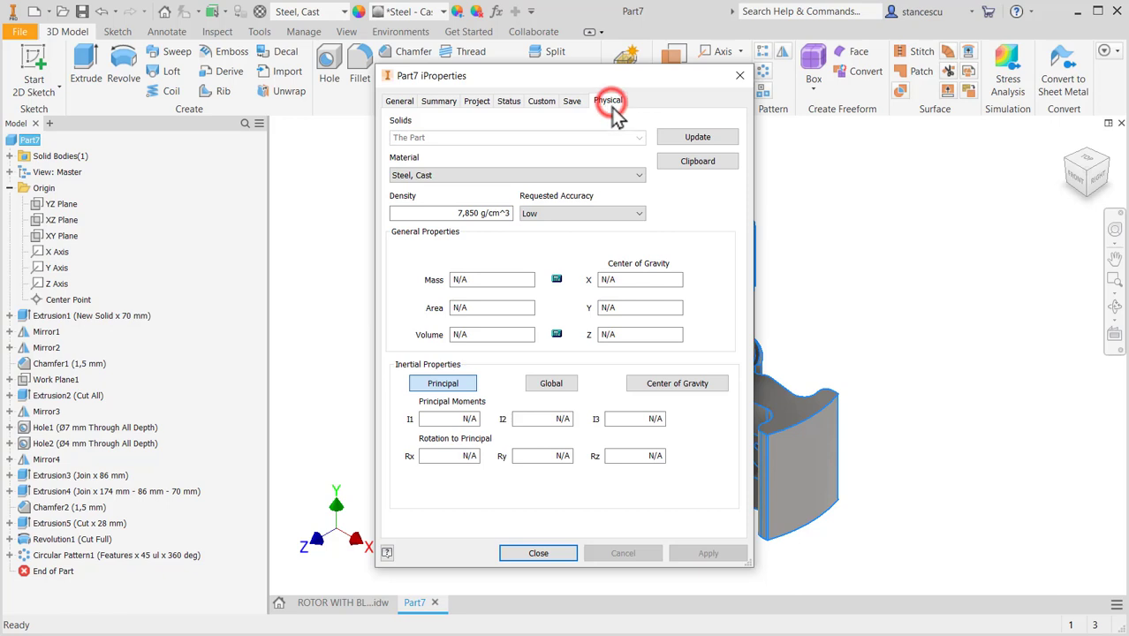
{"action": "left_click", "coordinate": [688, 135]}
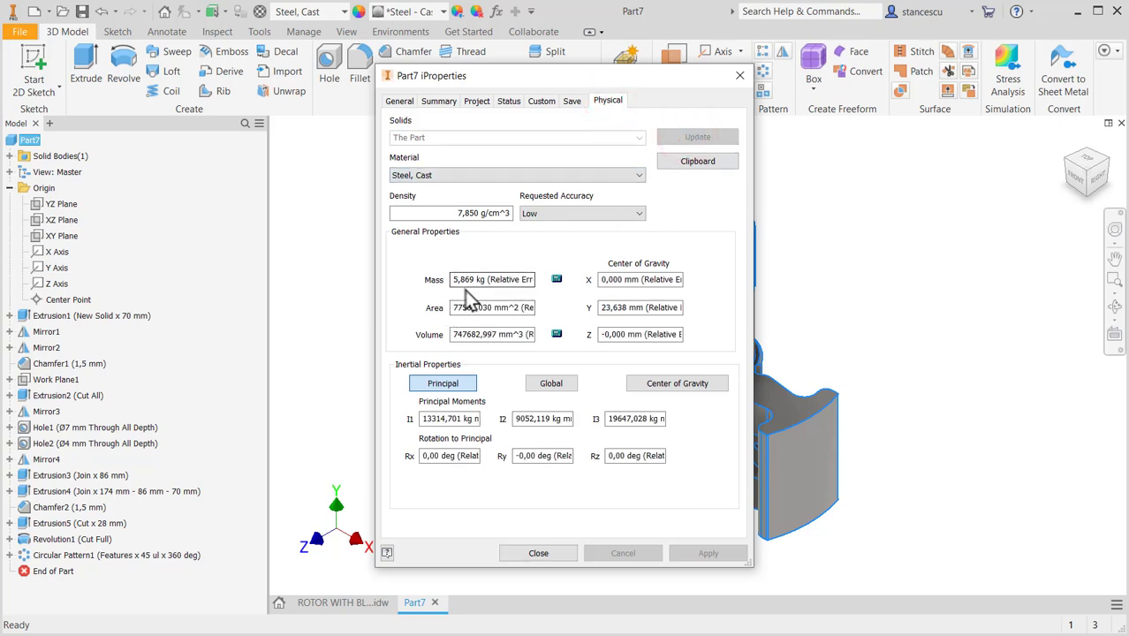
{"action": "left_click", "coordinate": [535, 553]}
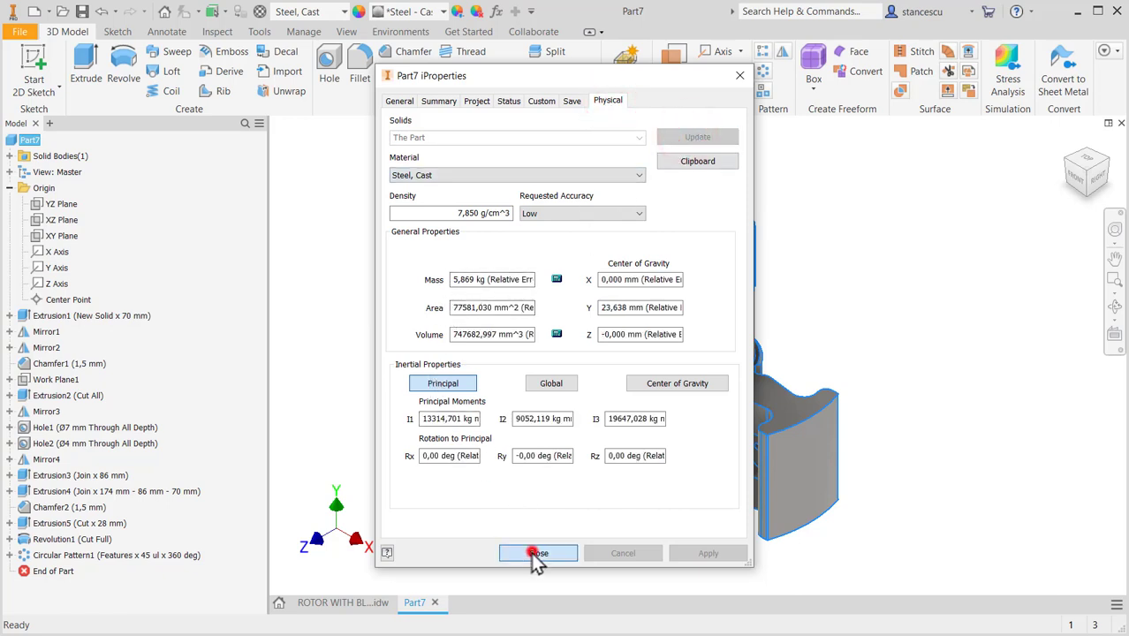
{"action": "left_click", "coordinate": [883, 273]}
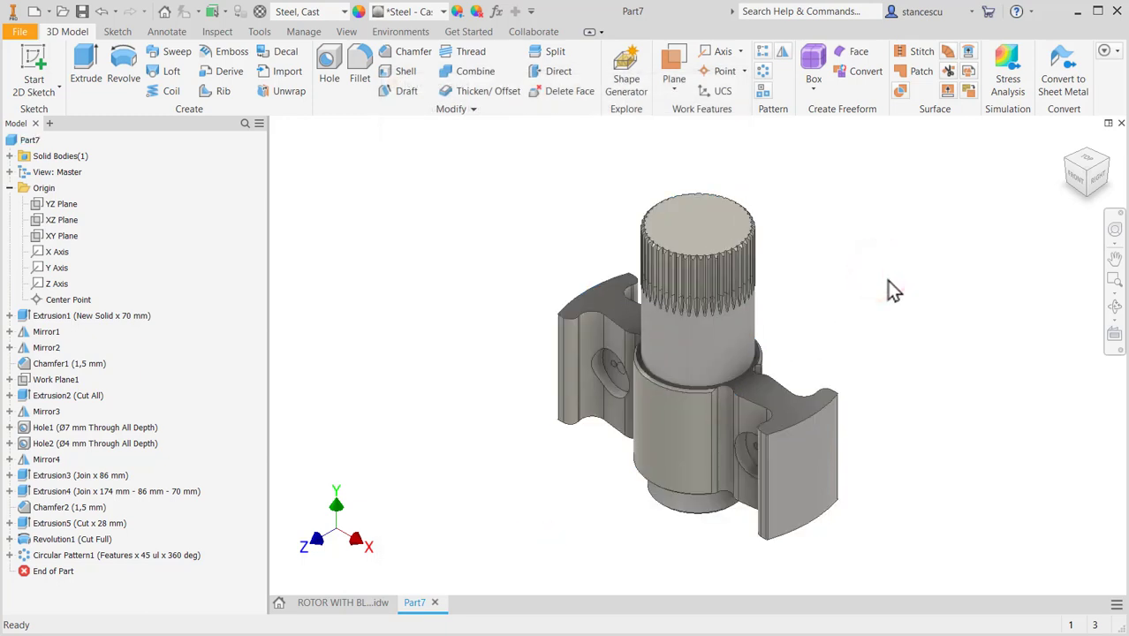